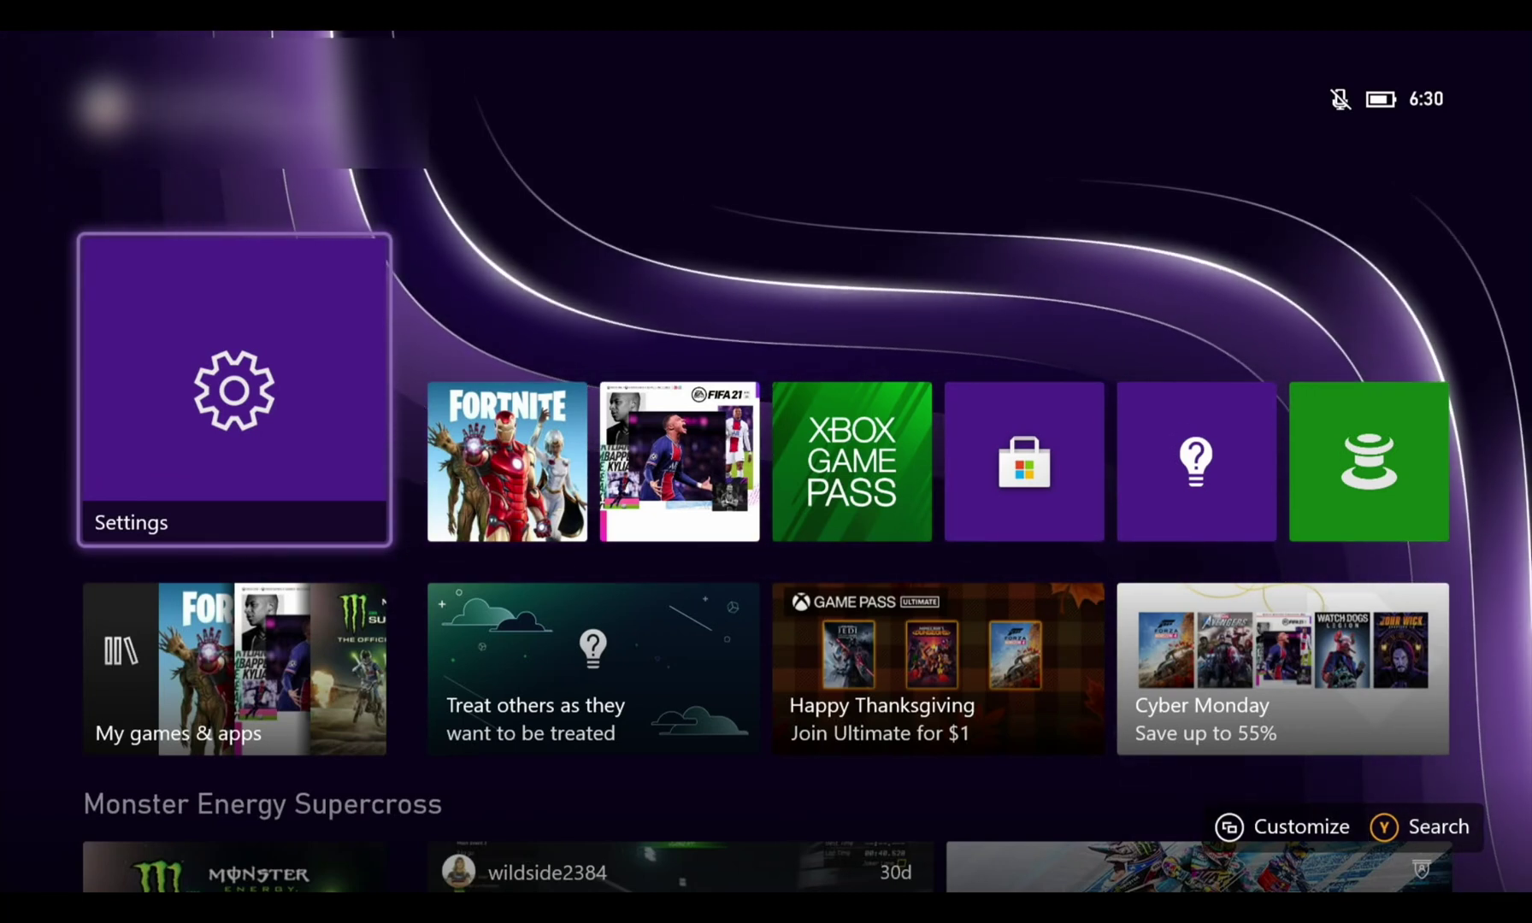
Move across the pinned and lower home rows to reach the Microsoft Store tile
{"action": "key", "text": "Right"}
{"action": "key", "text": "Right"}
{"action": "key", "text": "Right"}
{"action": "key", "text": "Left"}
{"action": "key", "text": "Left"}
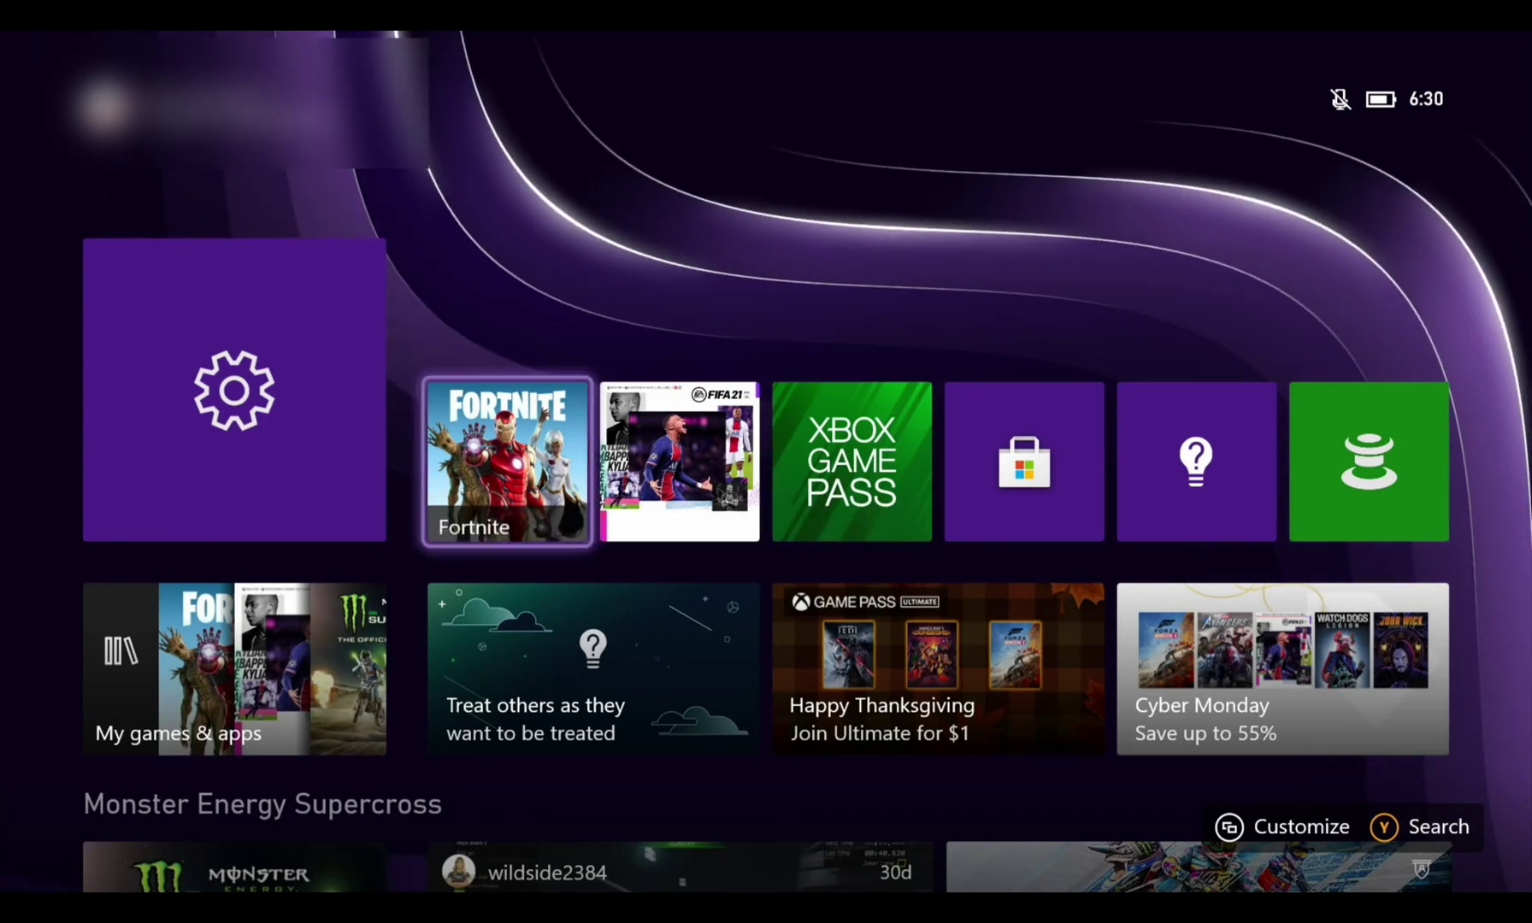
{"action": "key", "text": "Down"}
{"action": "key", "text": "Left"}
{"action": "key", "text": "Down"}
{"action": "key", "text": "Up"}
{"action": "key", "text": "Up"}
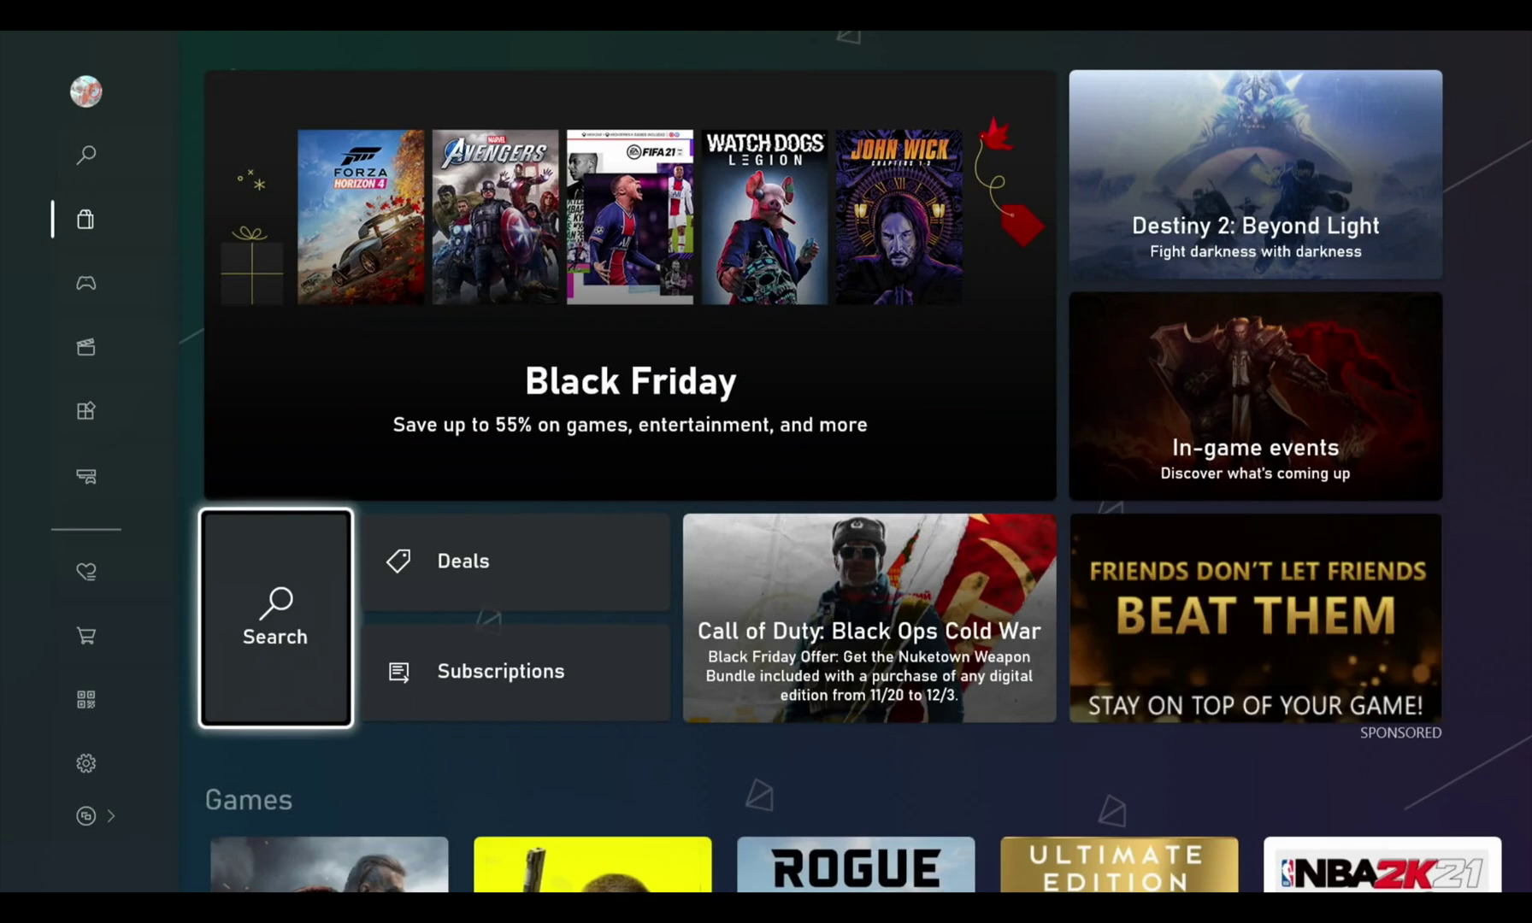
Search the Store for 'Dev' and move to the Dev Mode Activation result
{"action": "key", "text": "Return"}
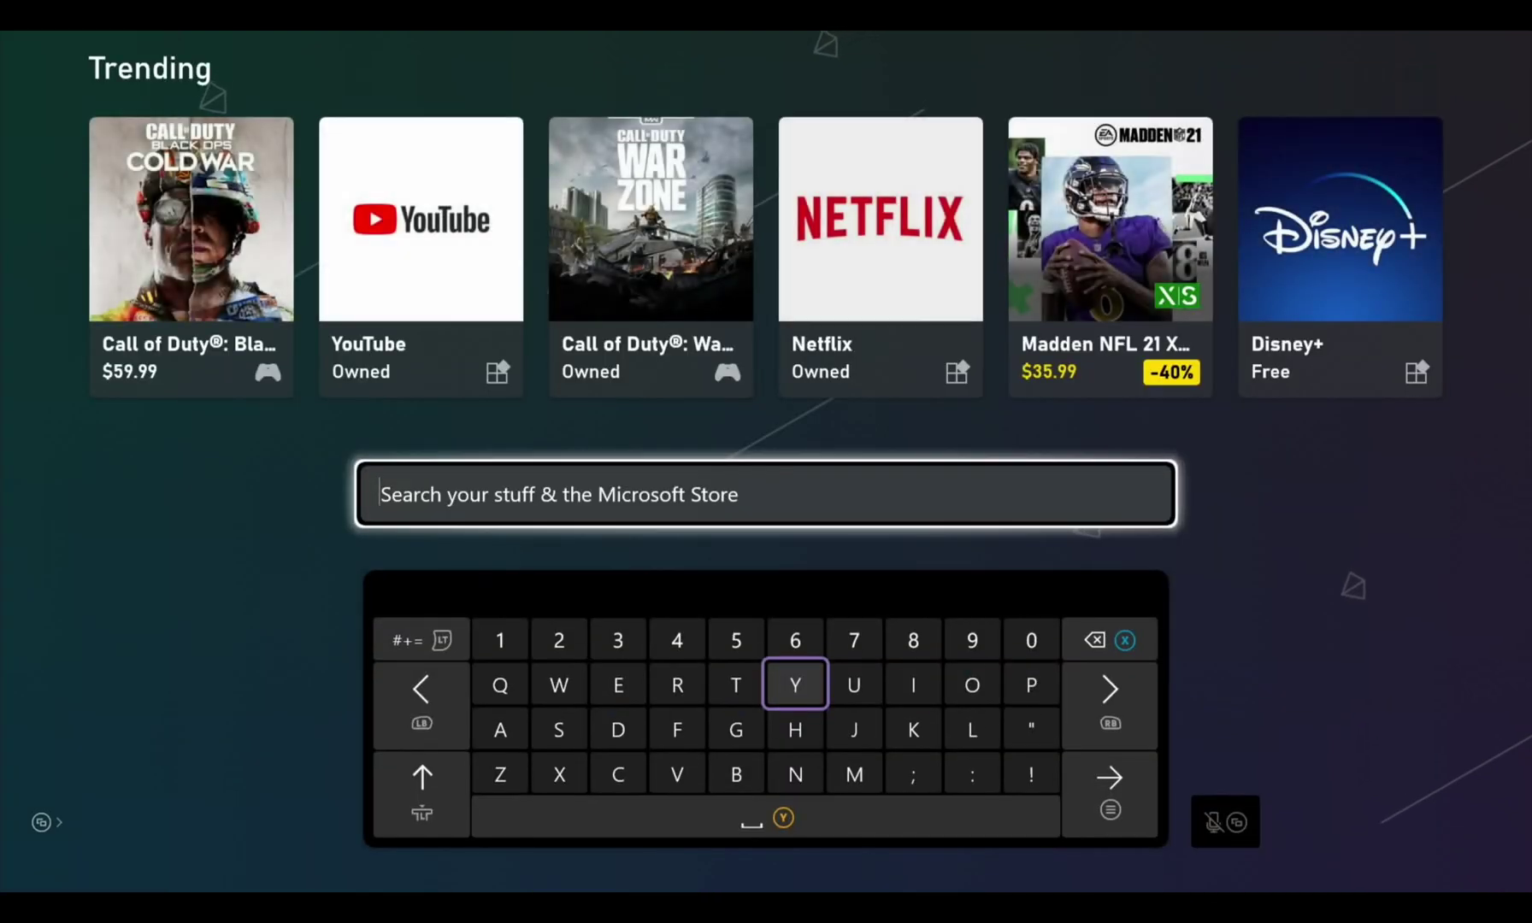
{"action": "type", "text": "De"}
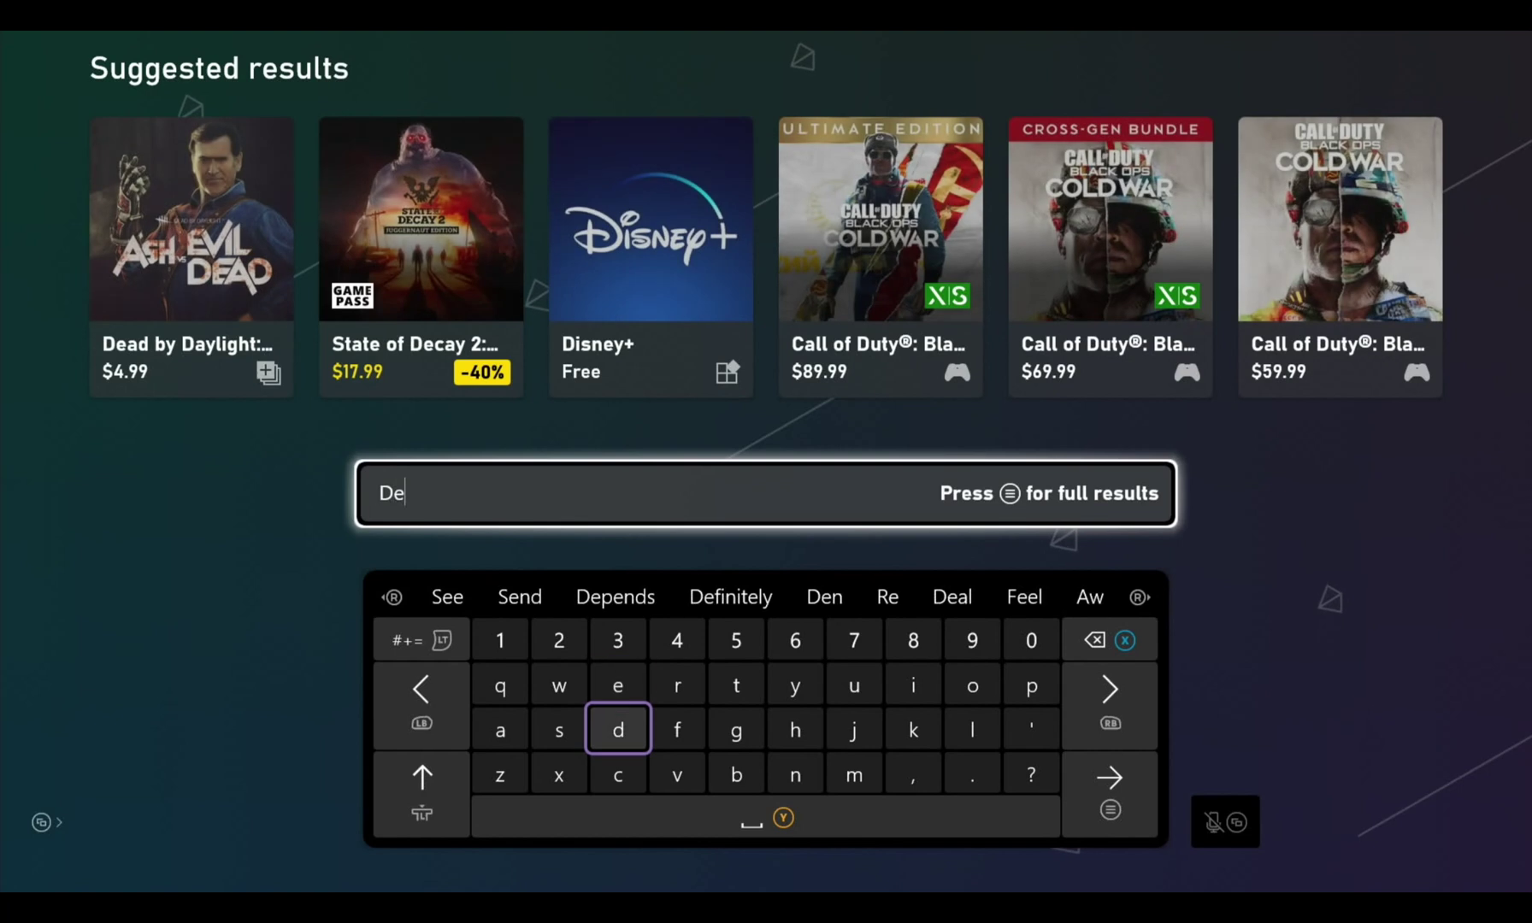
{"action": "key", "text": "Down"}
{"action": "key", "text": "Right"}
{"action": "type", "text": "v"}
{"action": "key", "text": "Down"}
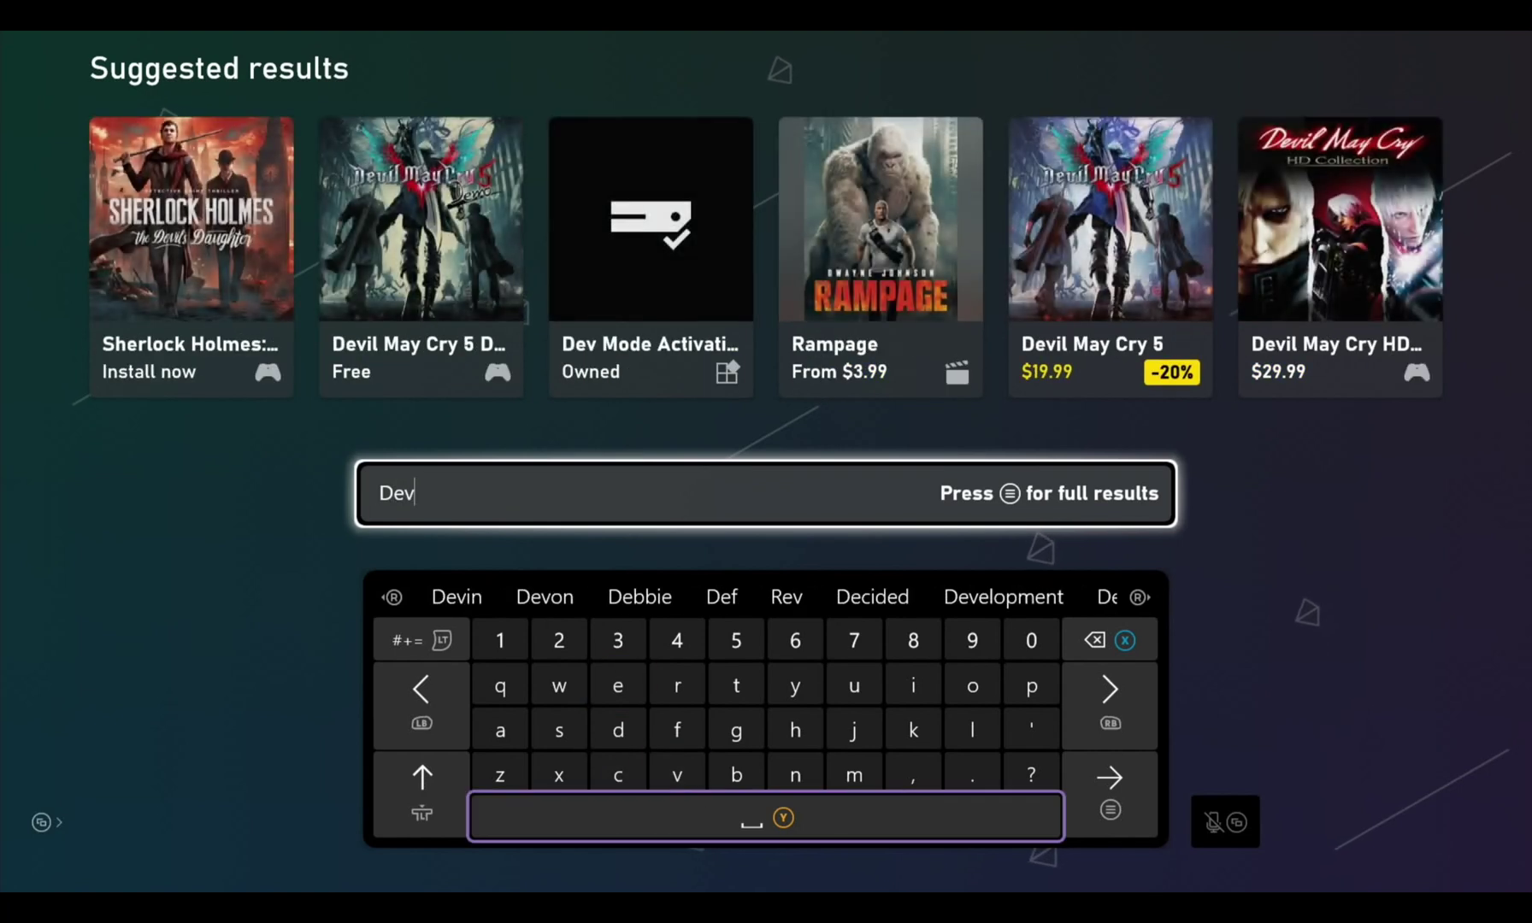
{"action": "key", "text": "Right"}
{"action": "key", "text": "Up"}
{"action": "key", "text": "Left"}
{"action": "key", "text": "Left"}
{"action": "key", "text": "Left"}
{"action": "key", "text": "Left"}
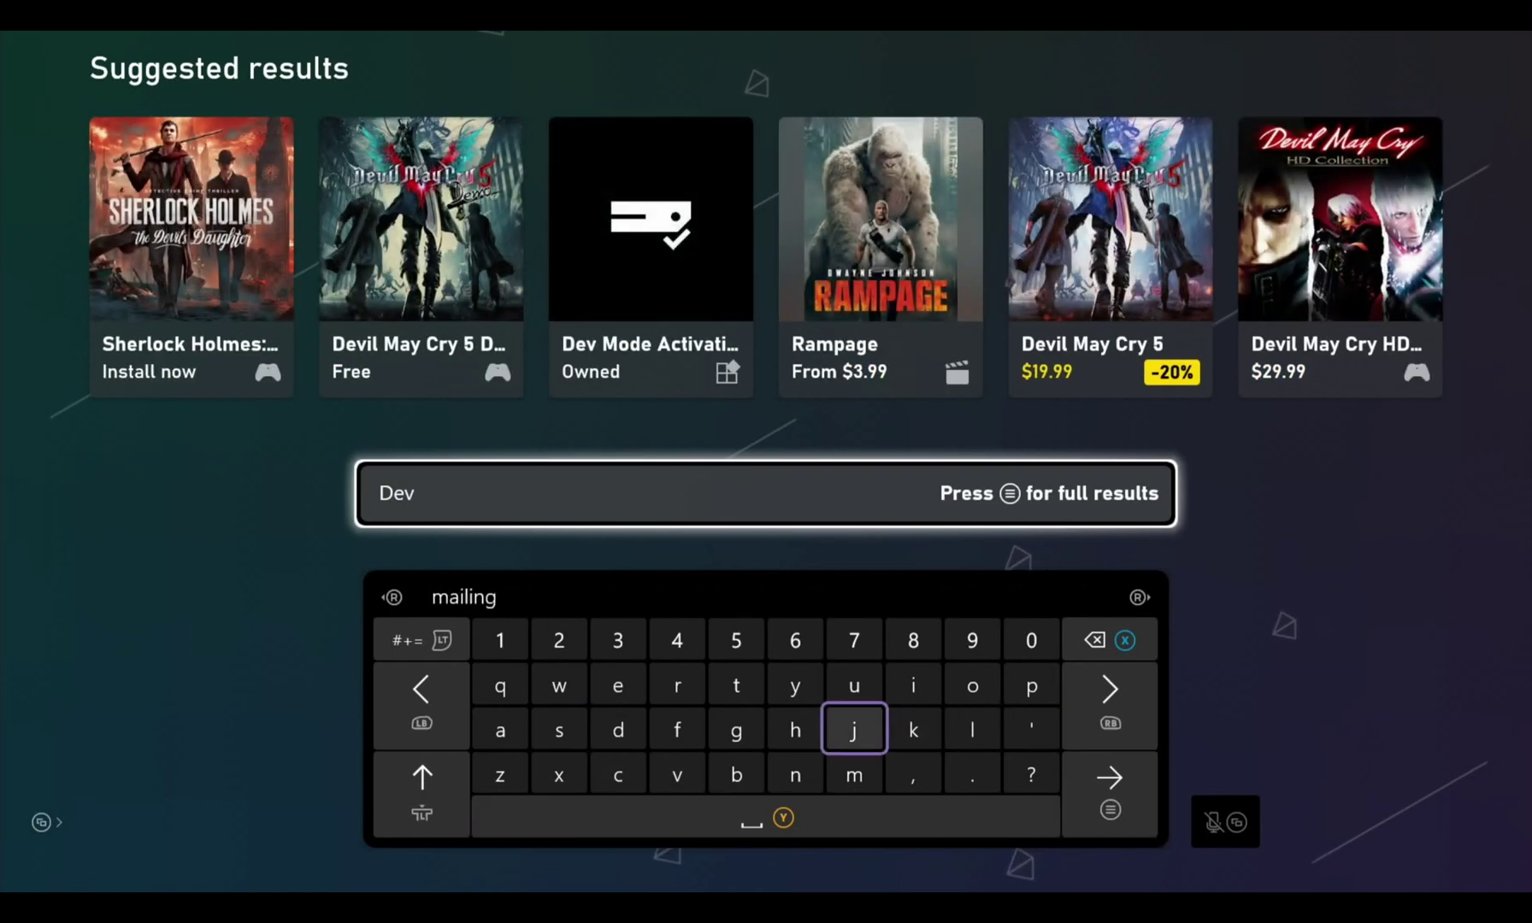
{"action": "key", "text": "Up"}
{"action": "key", "text": "Up"}
{"action": "key", "text": "Up"}
{"action": "key", "text": "Up"}
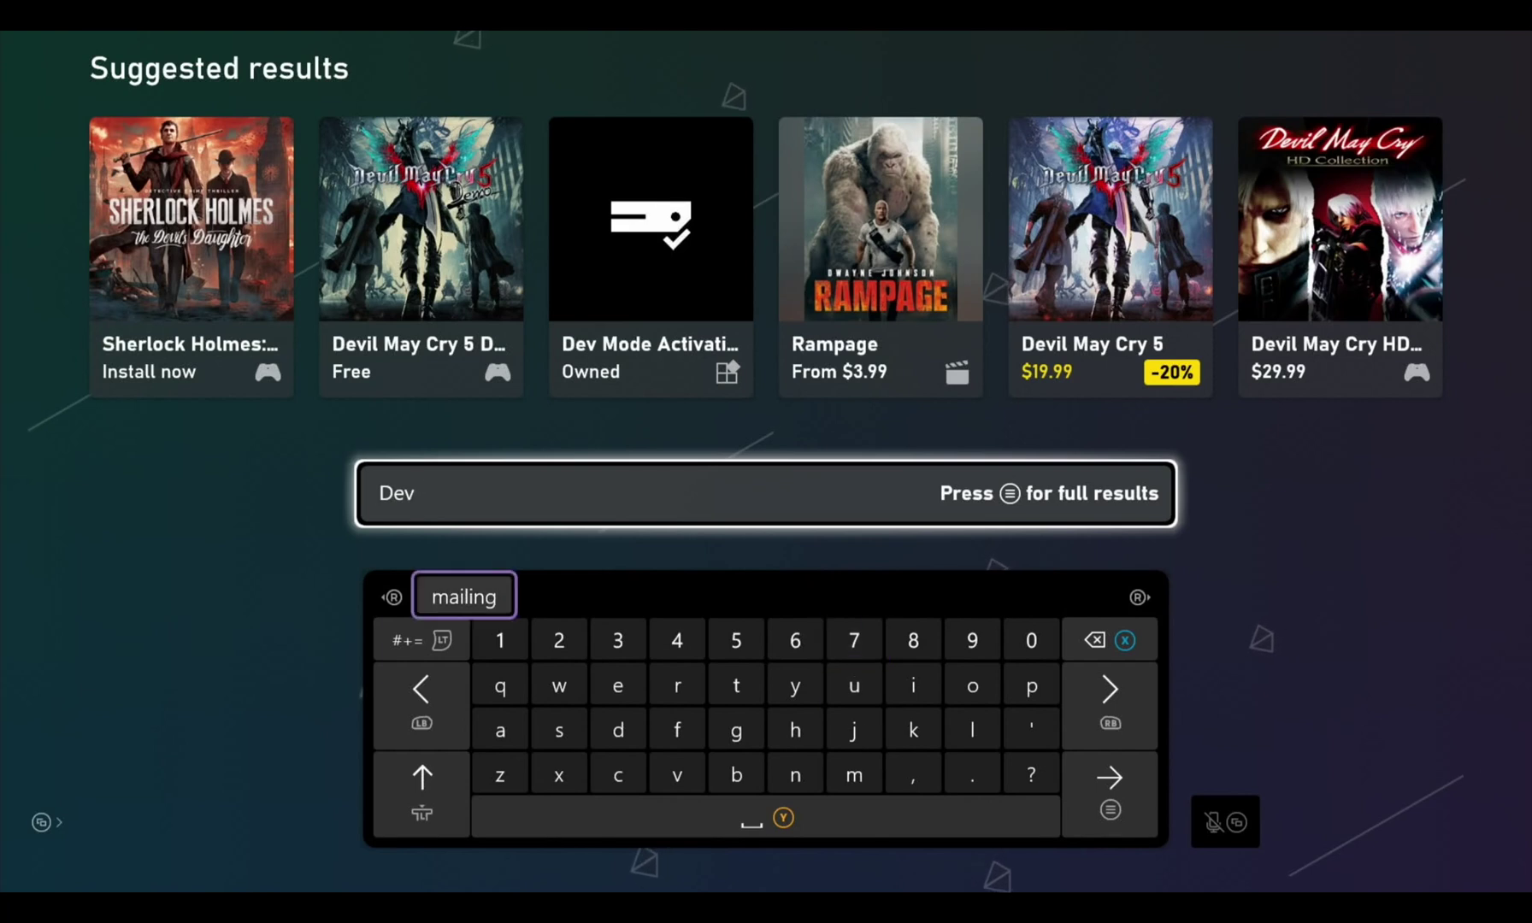
{"action": "key", "text": "Right"}
{"action": "key", "text": "Right"}
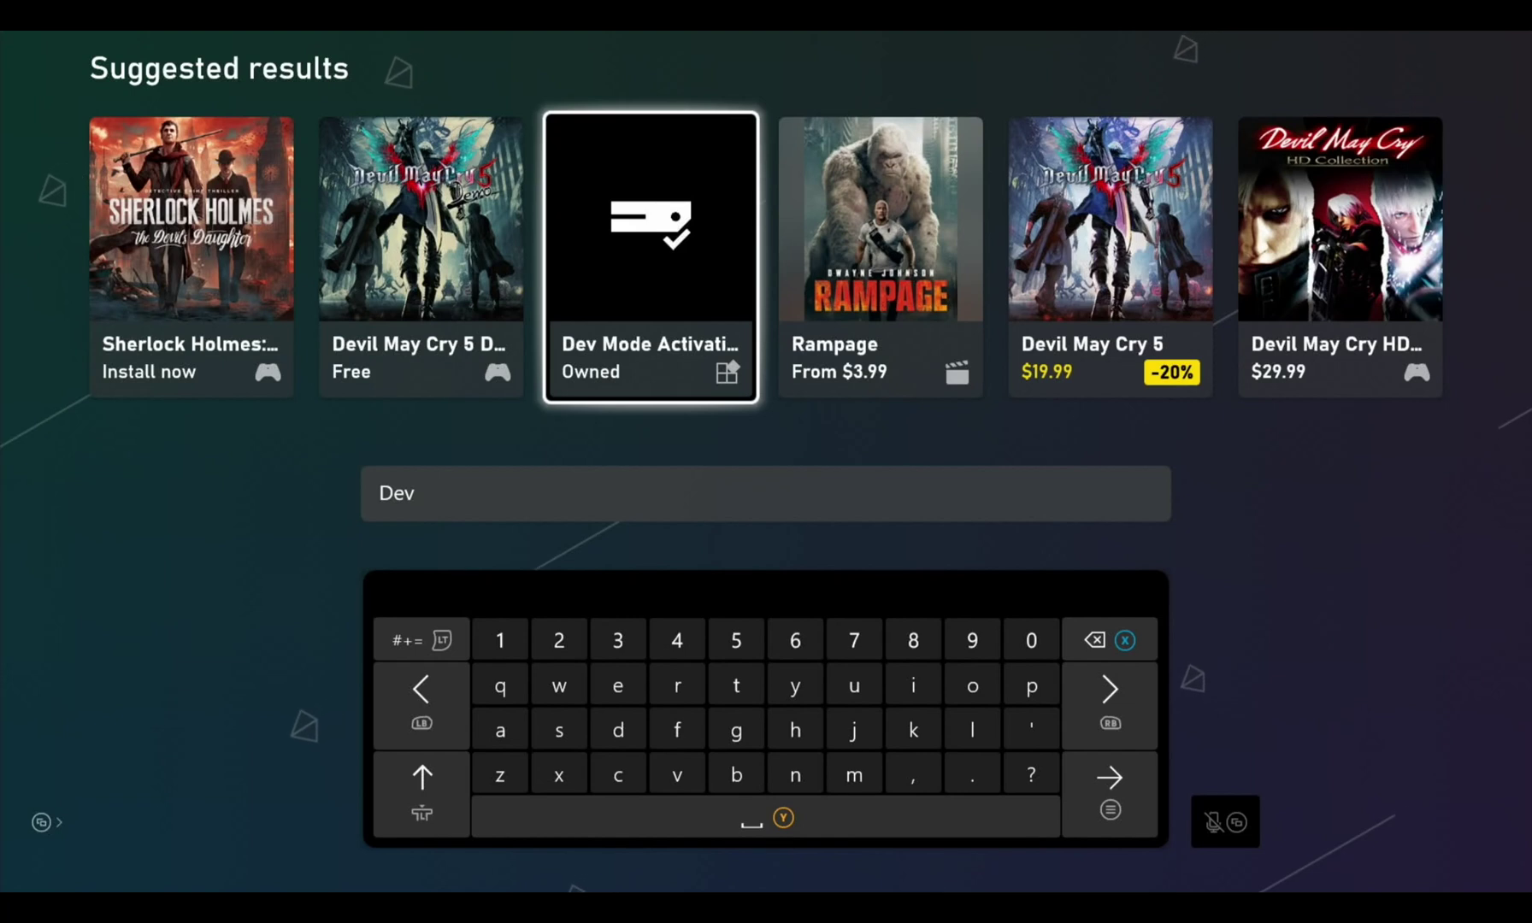
Install Dev Mode Activation from its store page and launch it from the queue
{"action": "key", "text": "Return"}
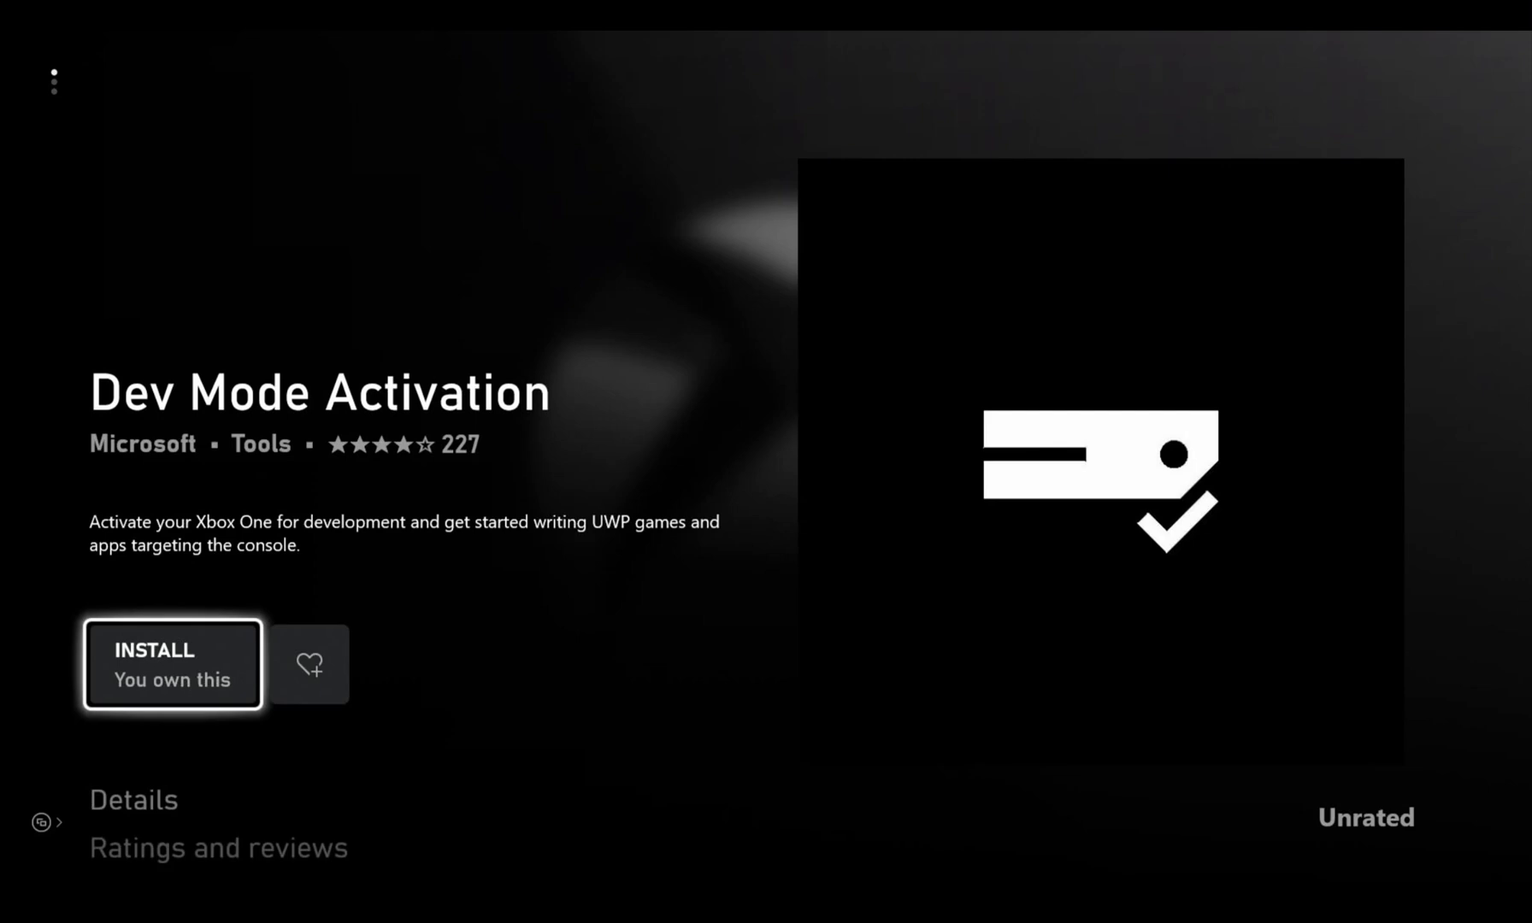
{"action": "key", "text": "Return"}
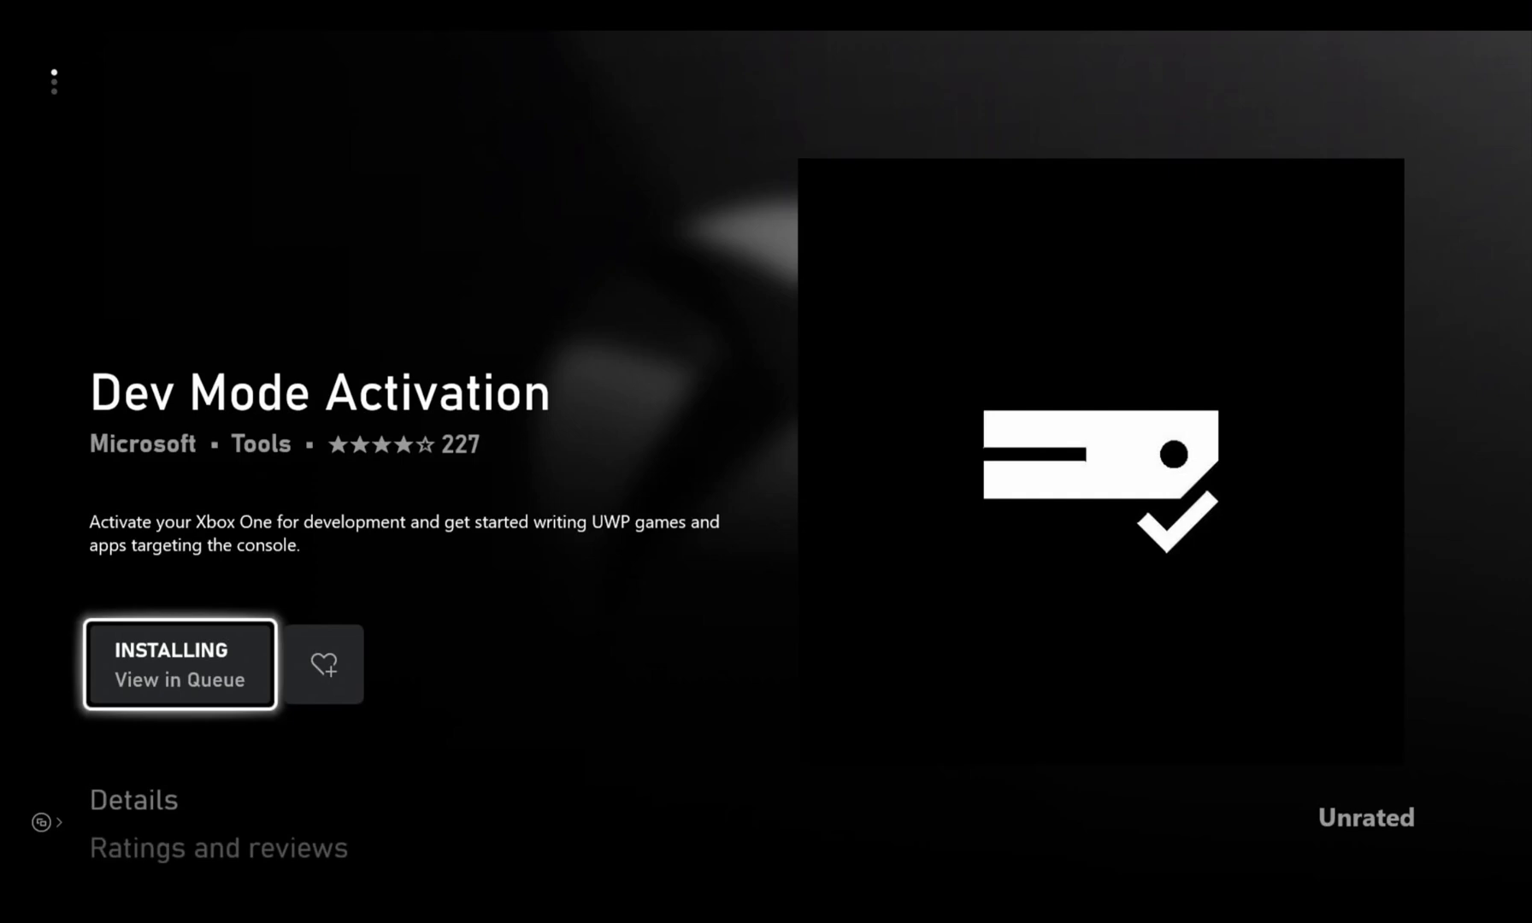
{"action": "key", "text": "Return"}
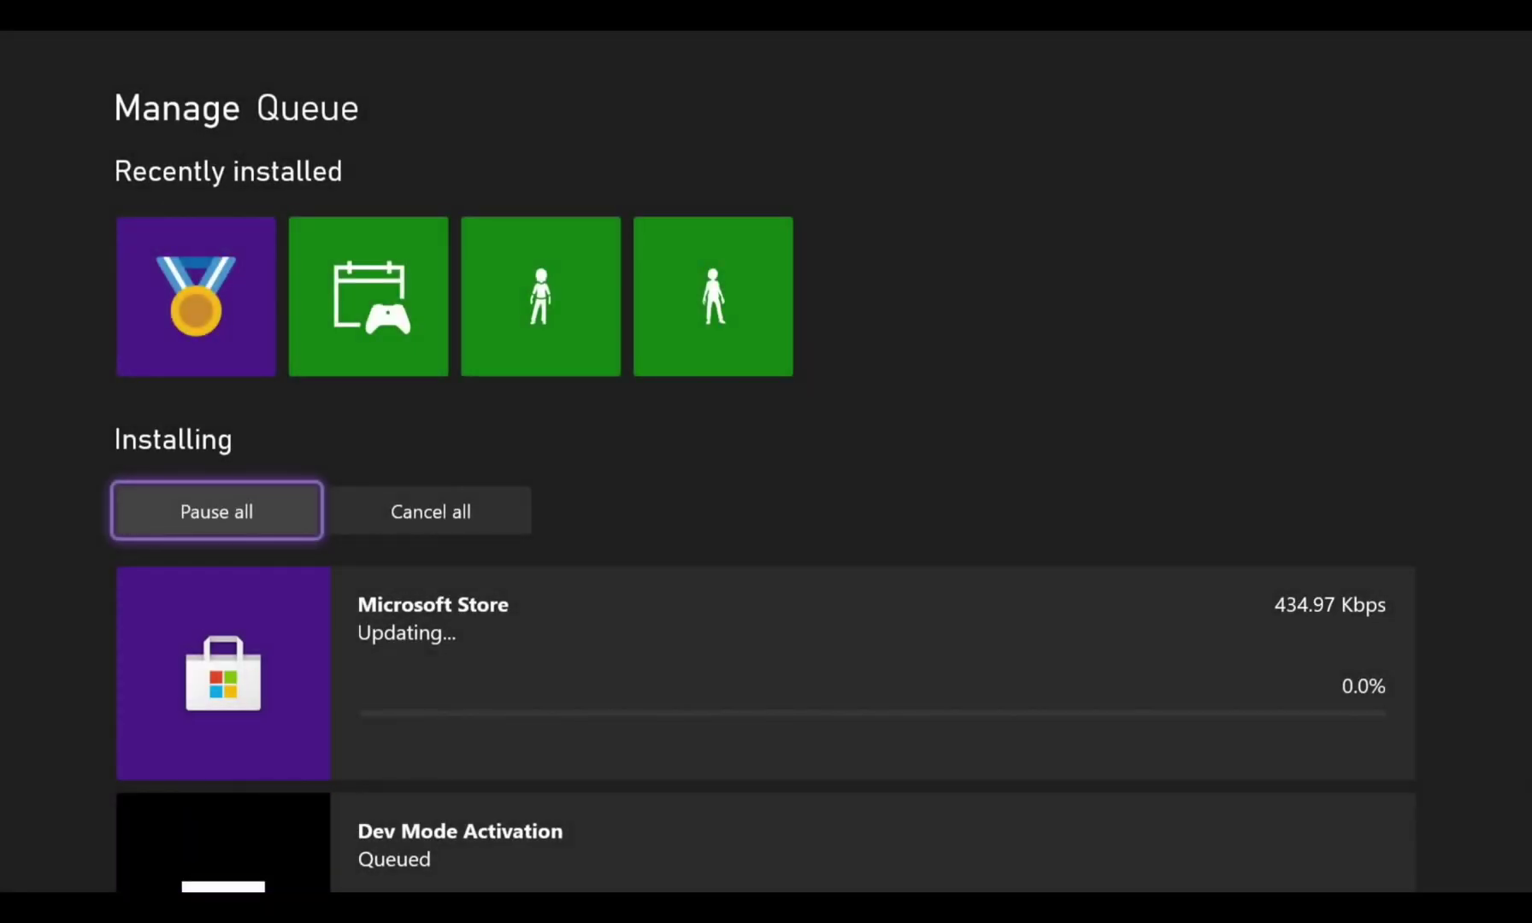
{"action": "key", "text": "Down"}
{"action": "key", "text": "Down"}
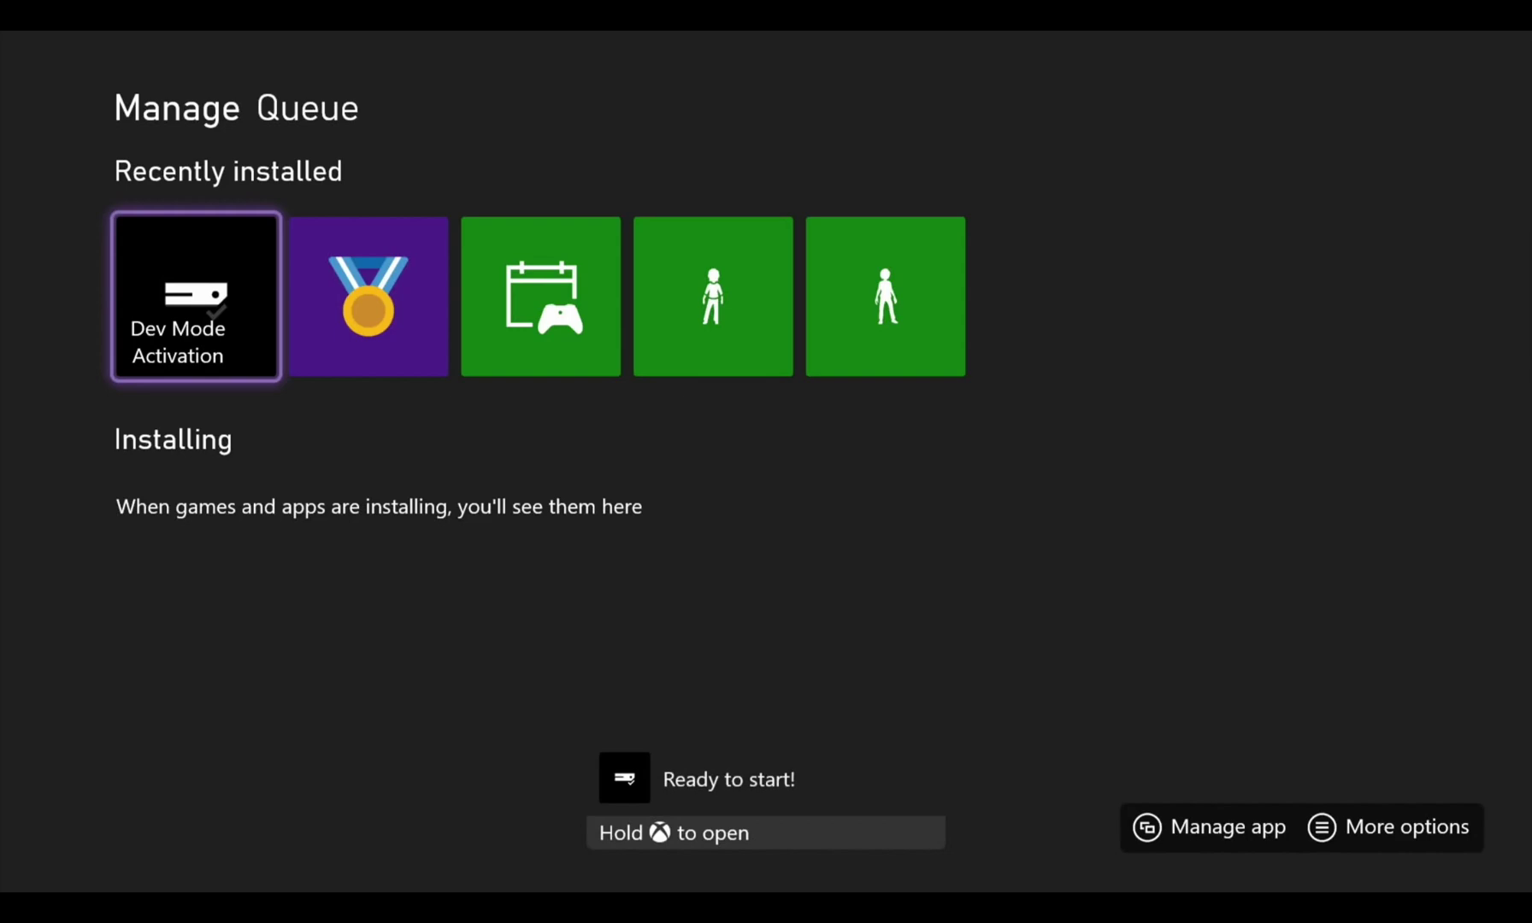
{"action": "key", "text": "Return"}
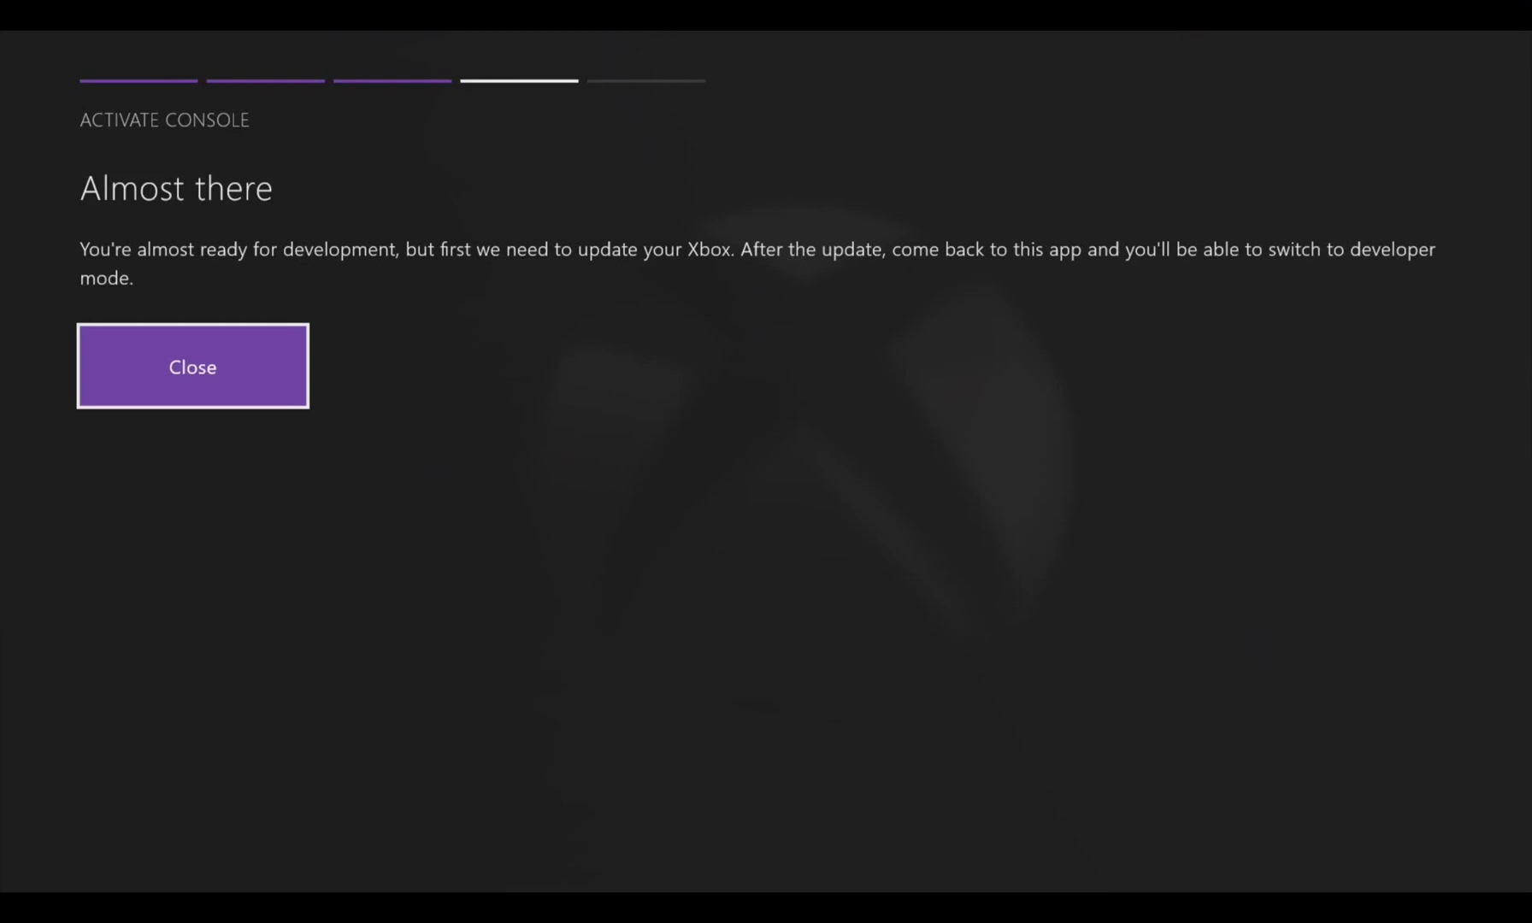
Open Settings from the guide and go to System's Console info page
{"action": "key", "text": "super"}
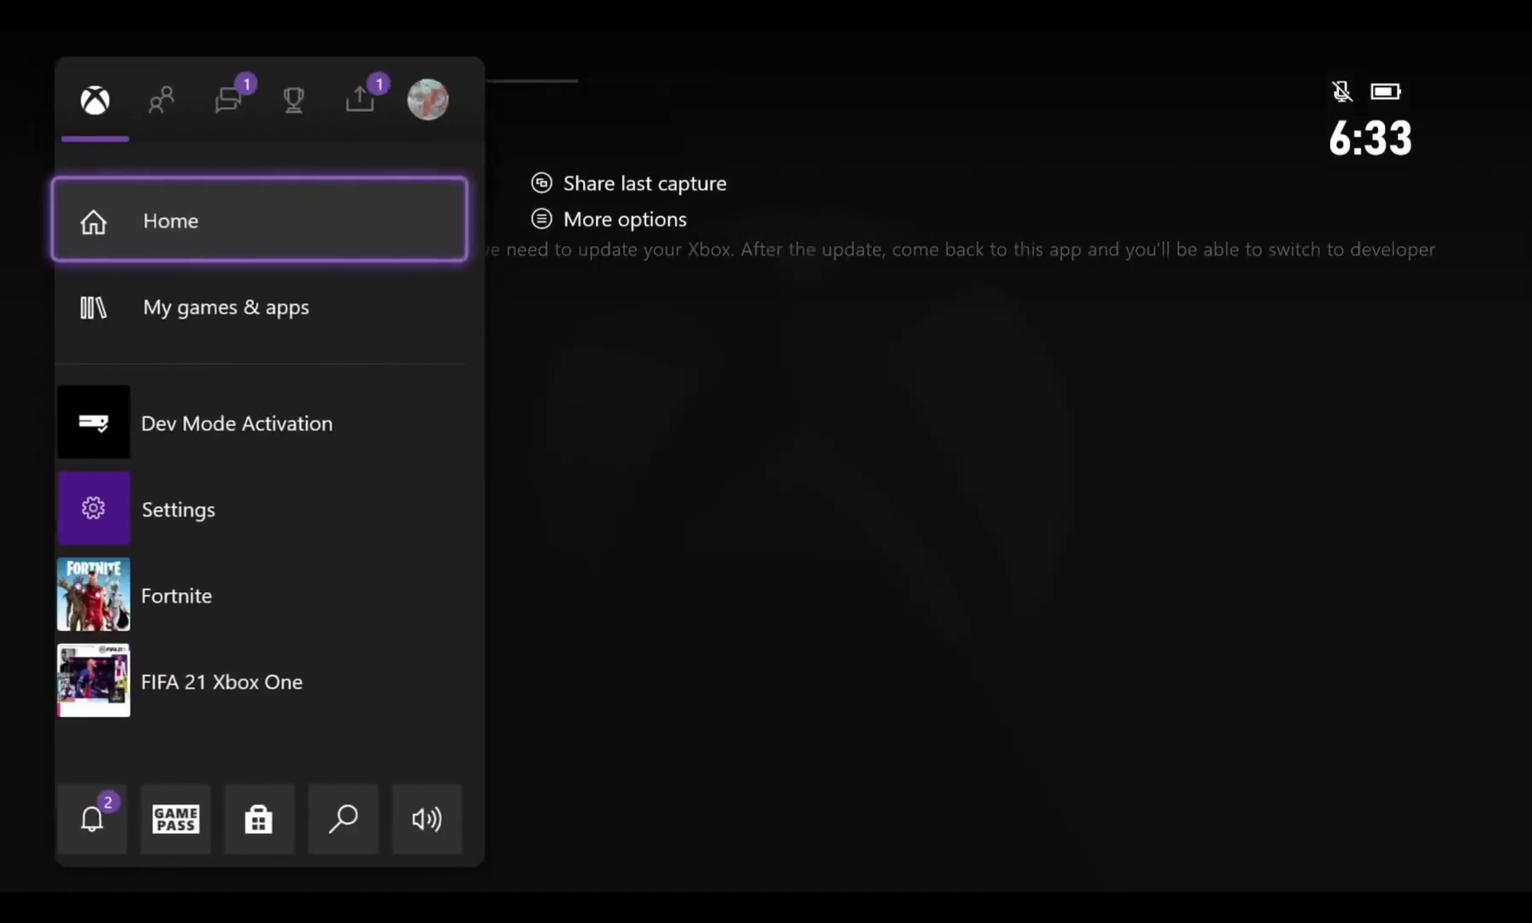
{"action": "key", "text": "Down"}
{"action": "key", "text": "Down"}
{"action": "key", "text": "Down"}
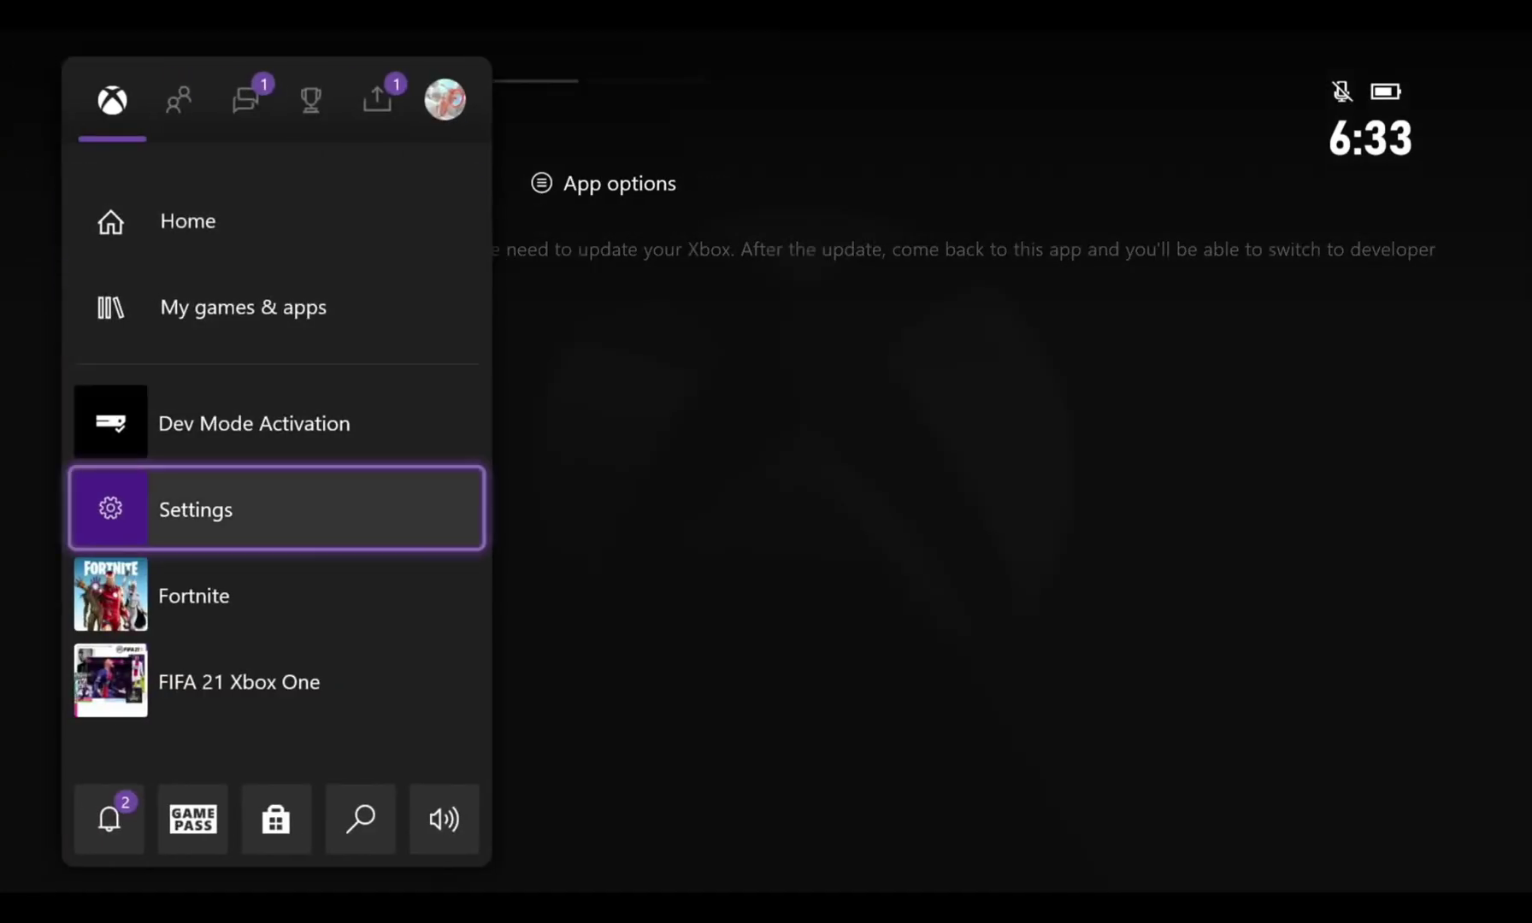
{"action": "key", "text": "Return"}
{"action": "key", "text": "Down"}
{"action": "key", "text": "Down"}
{"action": "key", "text": "Right"}
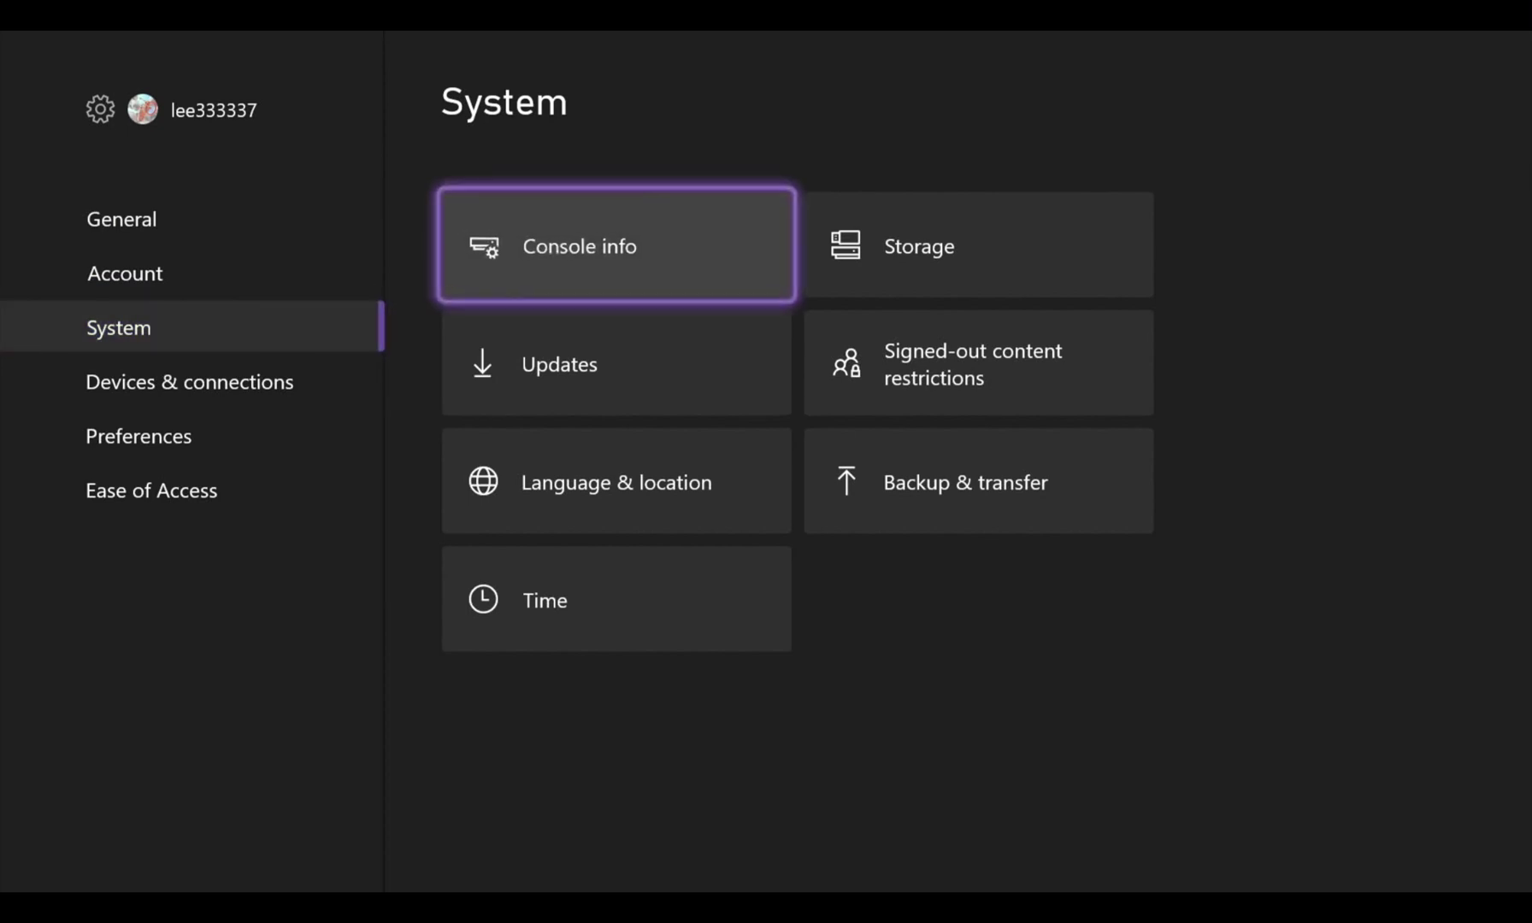
{"action": "key", "text": "Return"}
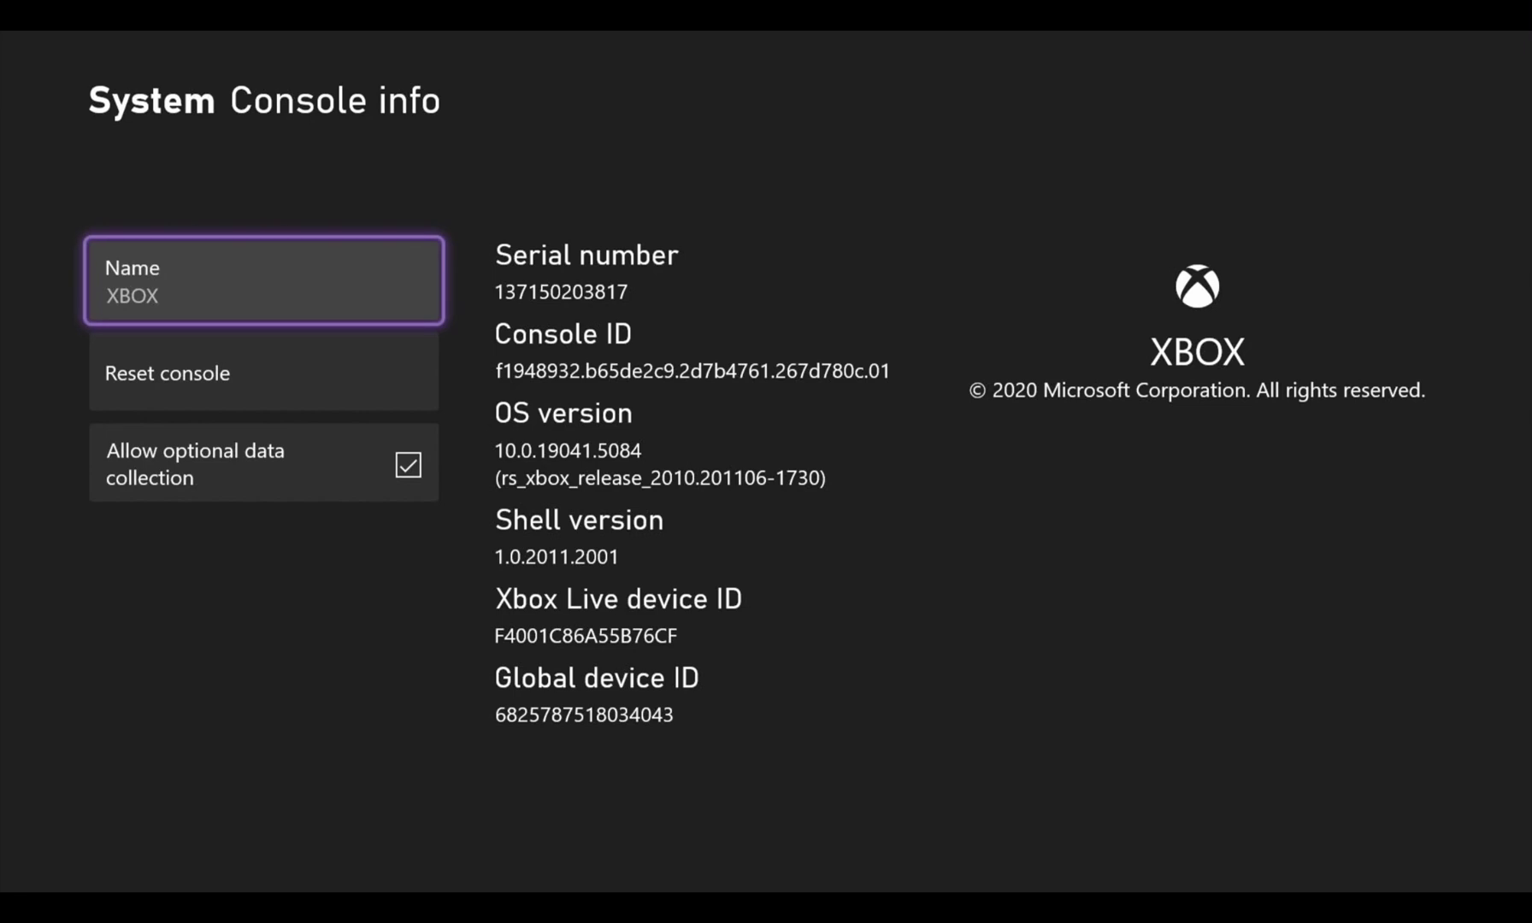
Turn on Developer mode in Developer settings and confirm the restart
{"action": "key", "text": "Down"}
{"action": "key", "text": "Down"}
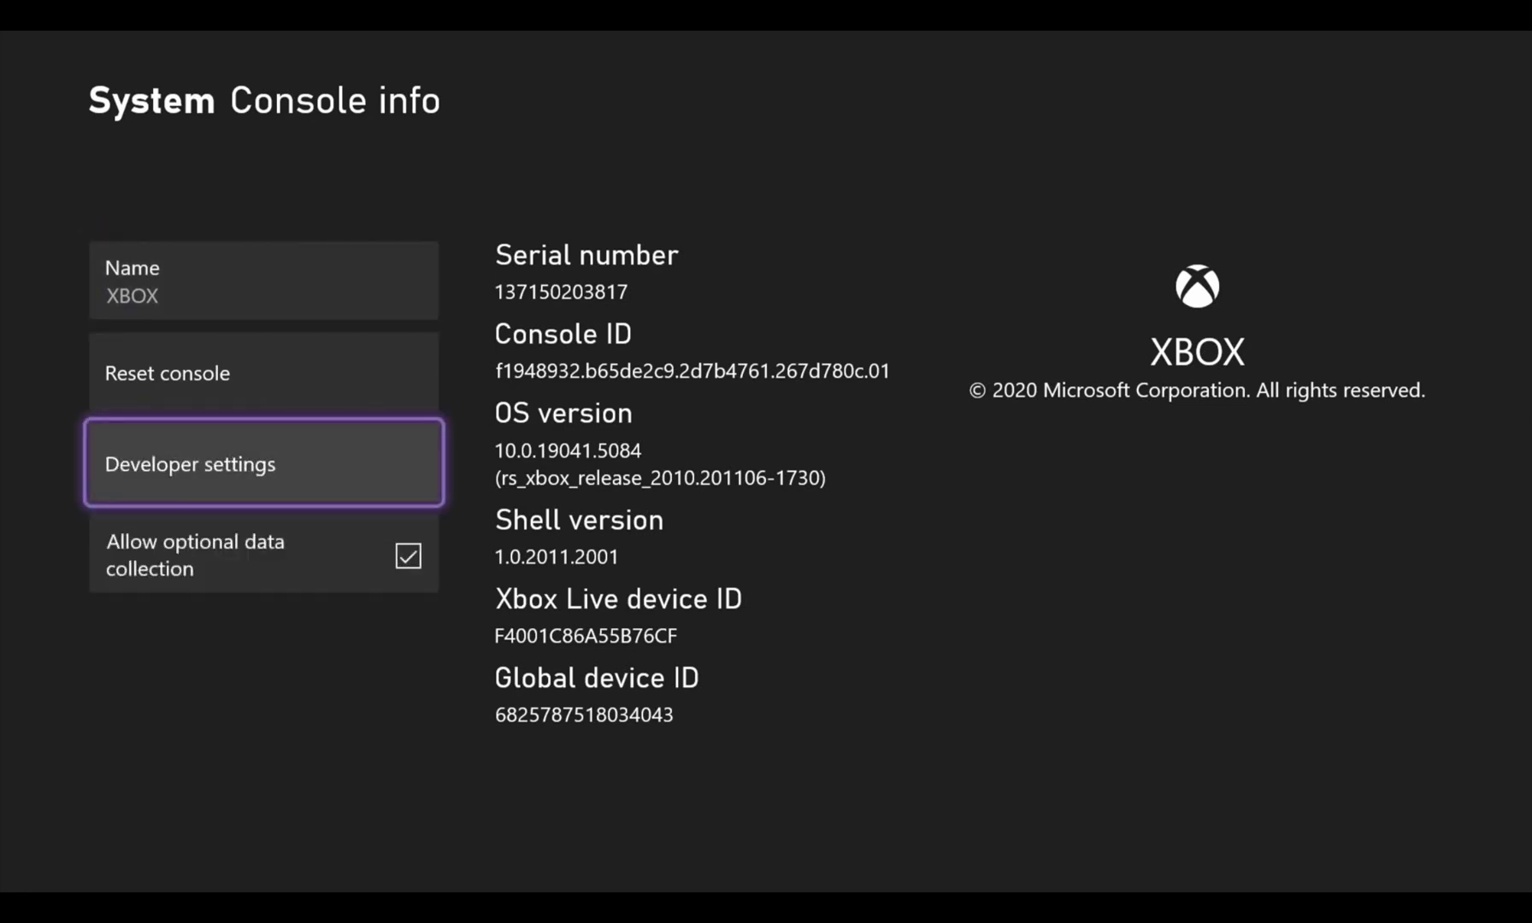
{"action": "key", "text": "Down"}
{"action": "key", "text": "Up"}
{"action": "key", "text": "Down"}
{"action": "key", "text": "Up"}
{"action": "key", "text": "Return"}
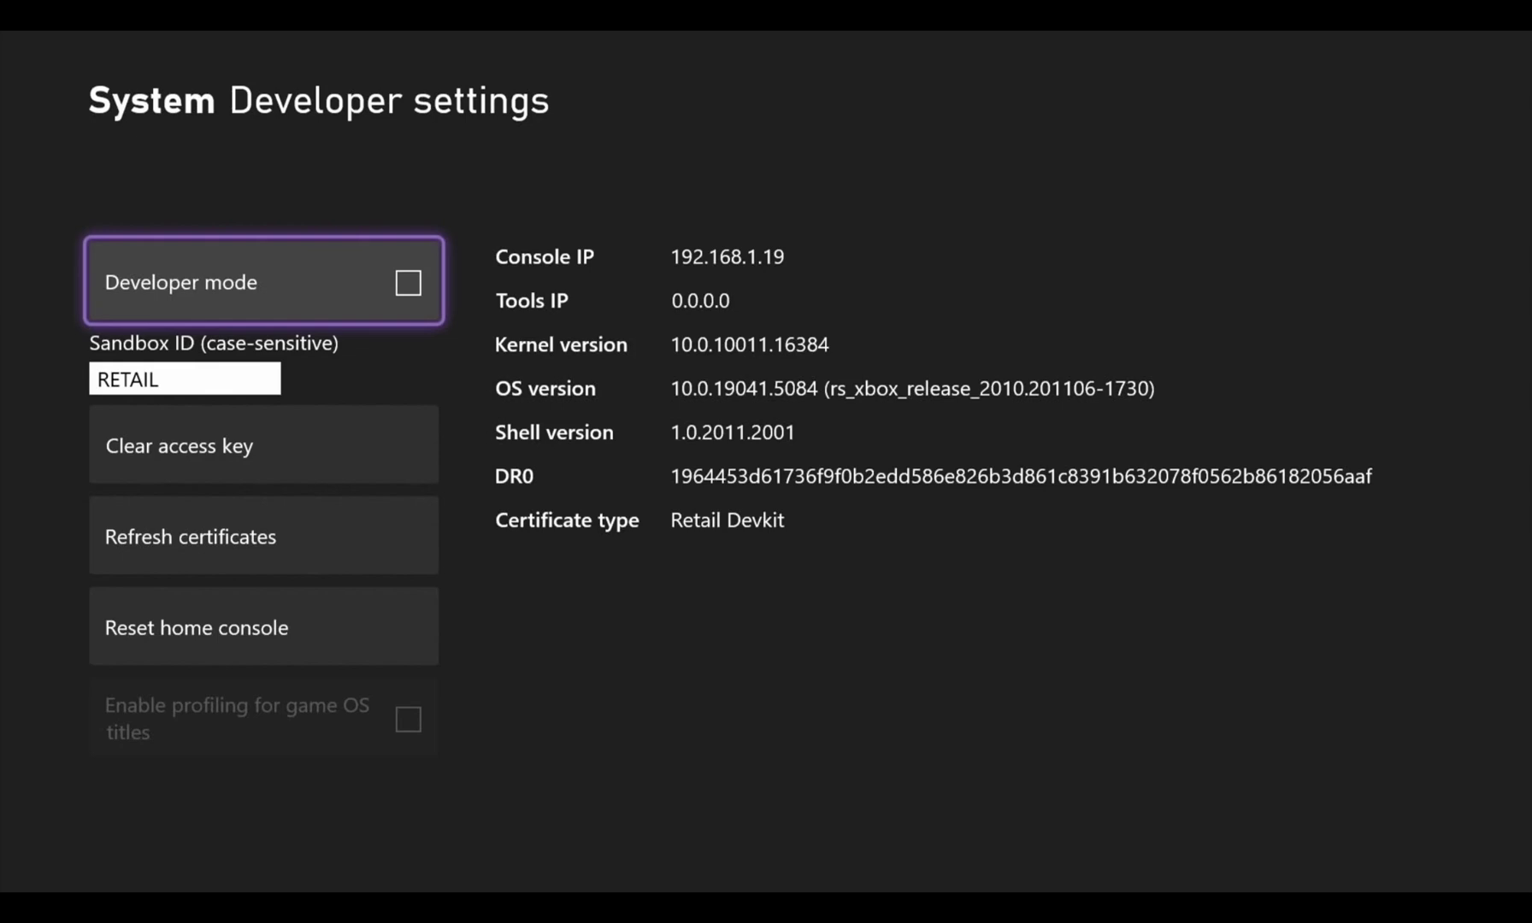
{"action": "key", "text": "Return"}
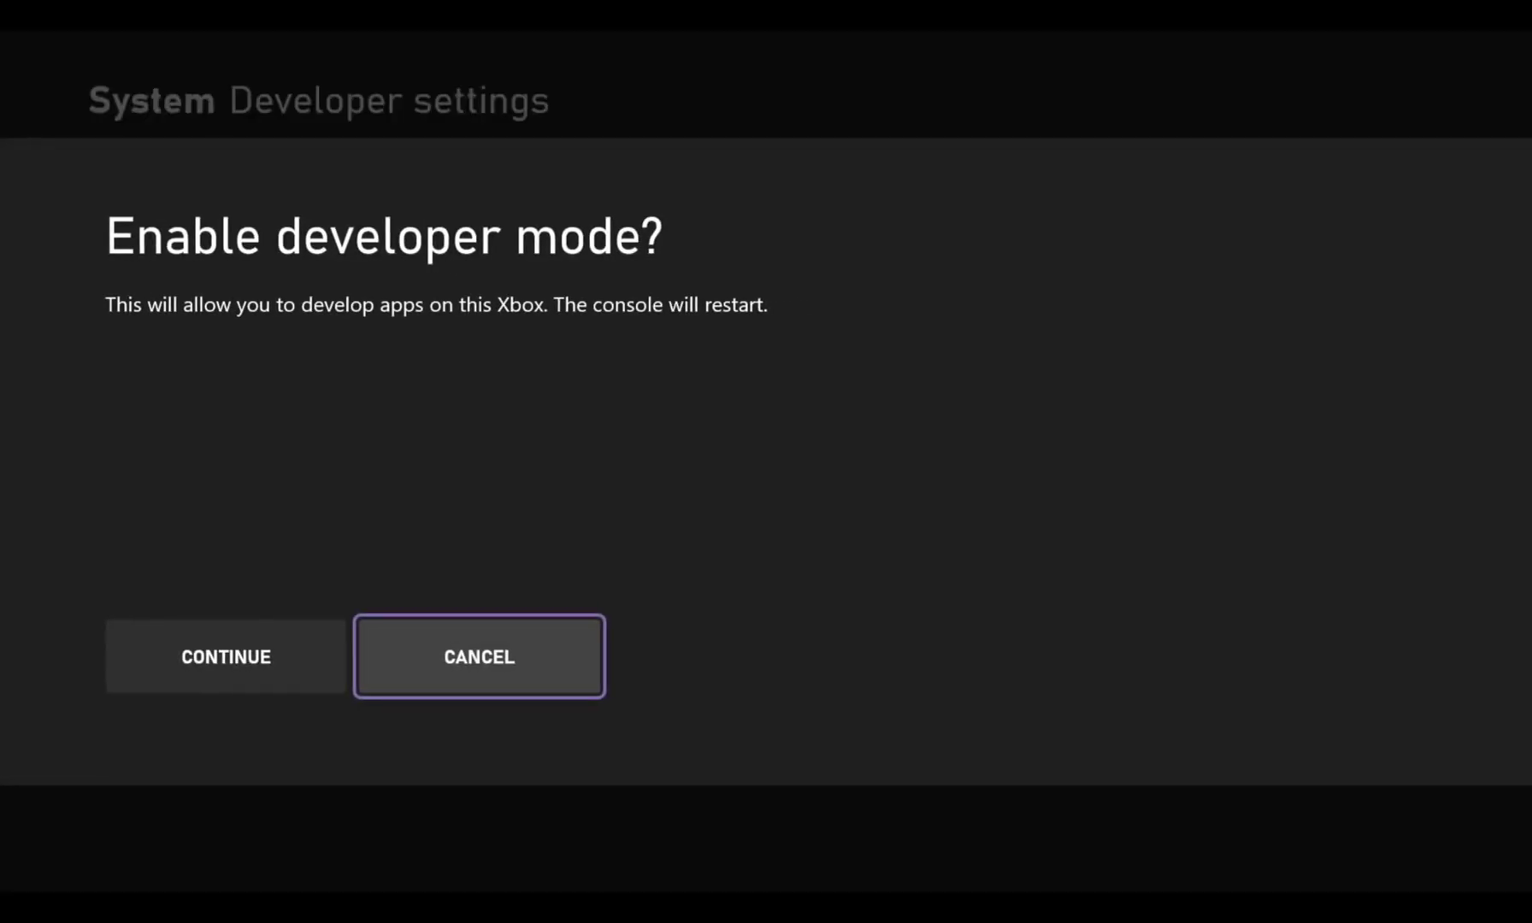
{"action": "key", "text": "Left"}
{"action": "key", "text": "Return"}
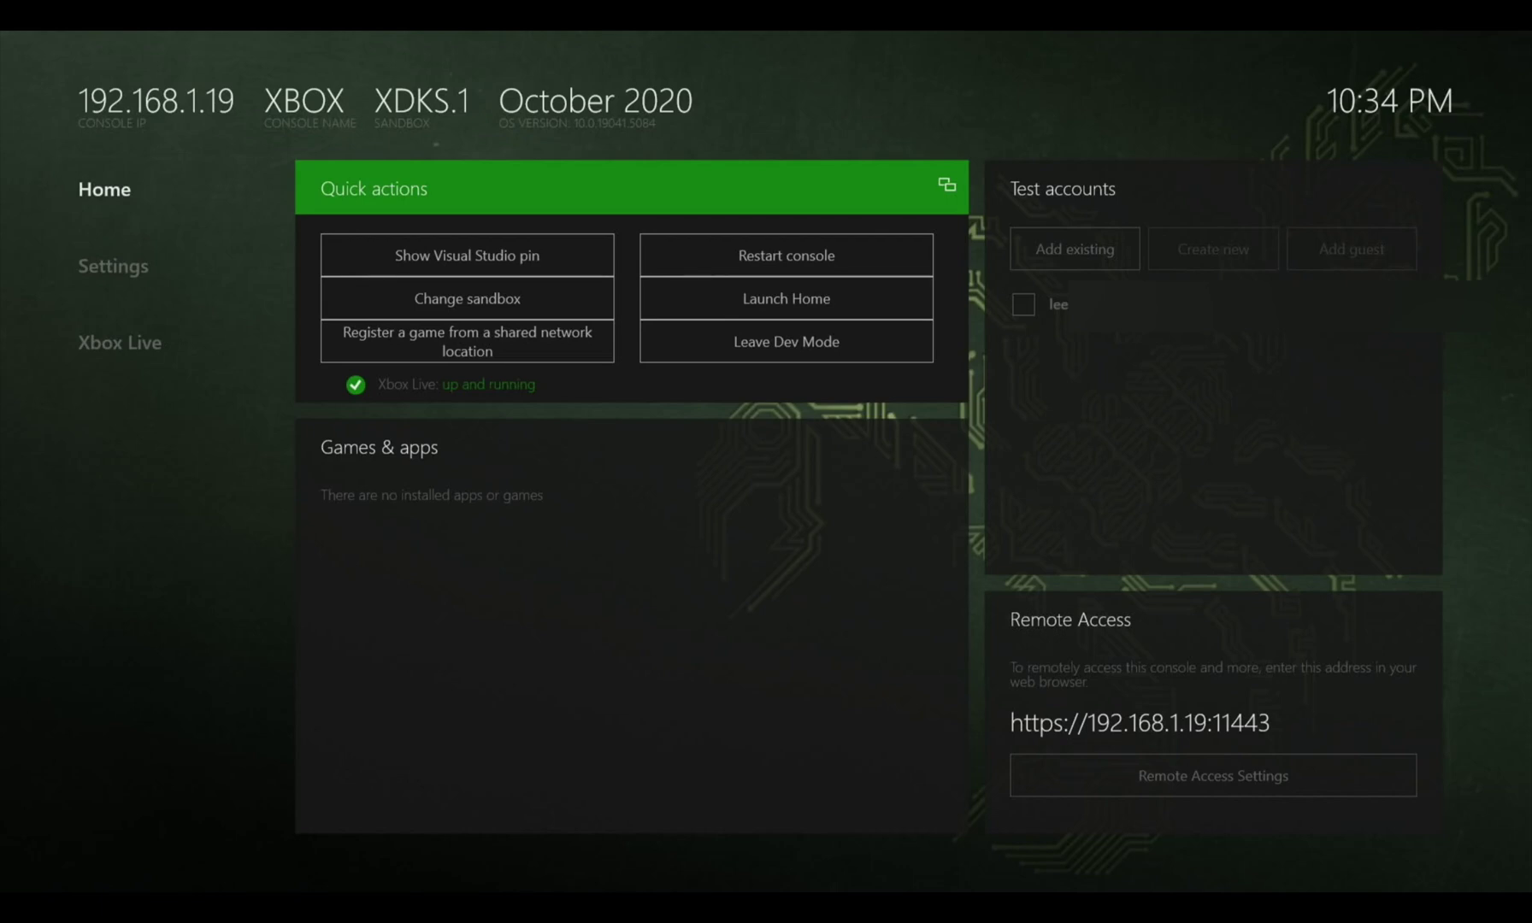
{"action": "key", "text": "Right"}
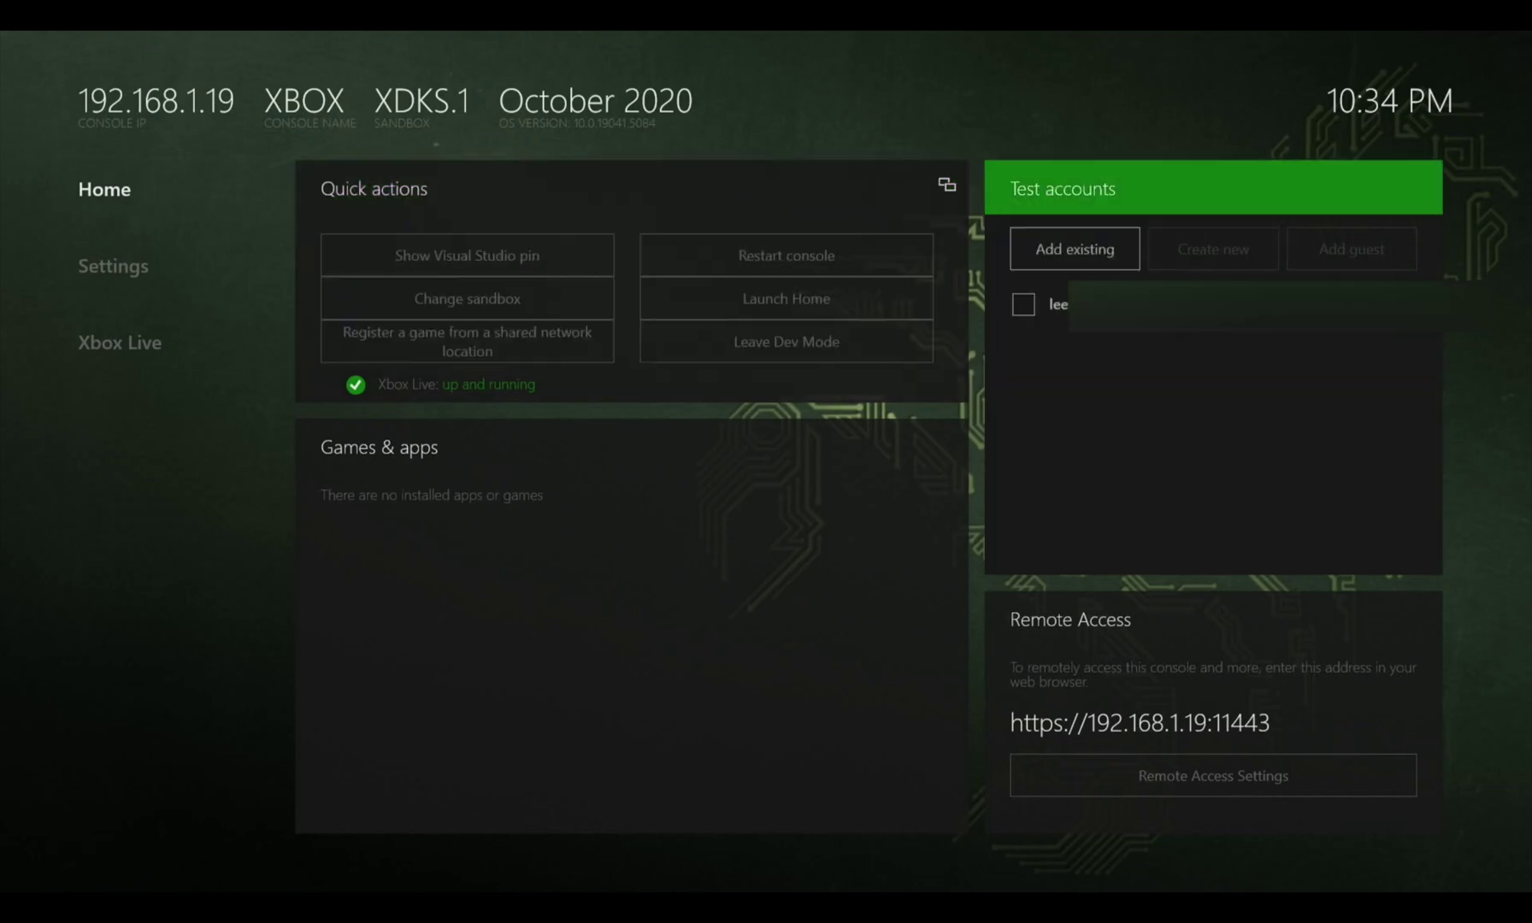
{"action": "key", "text": "Down"}
{"action": "key", "text": "Return"}
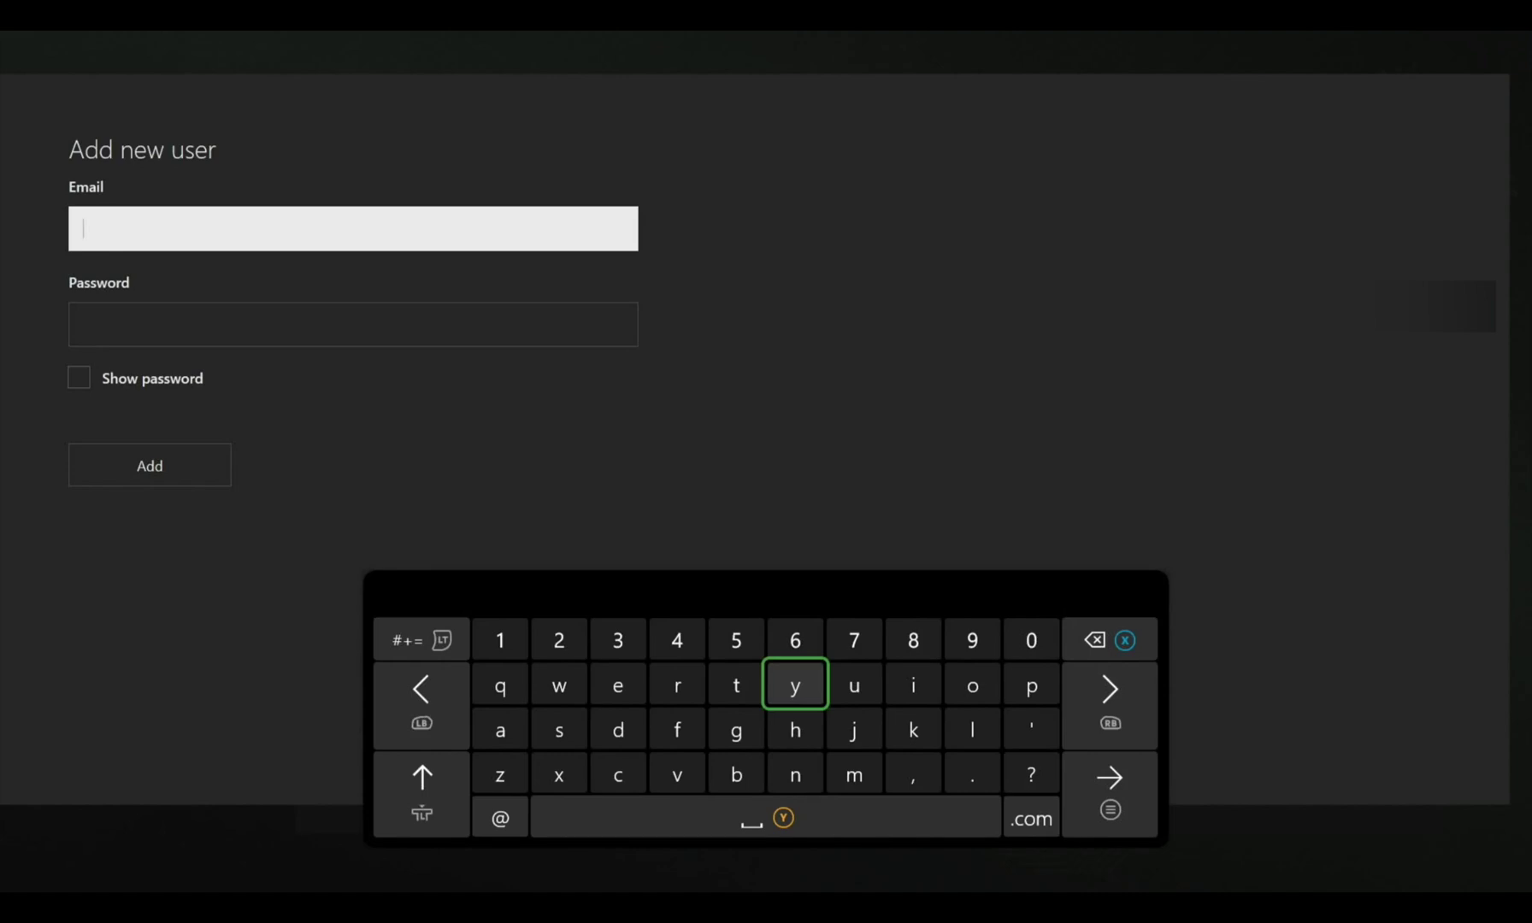
{"action": "key", "text": "Escape"}
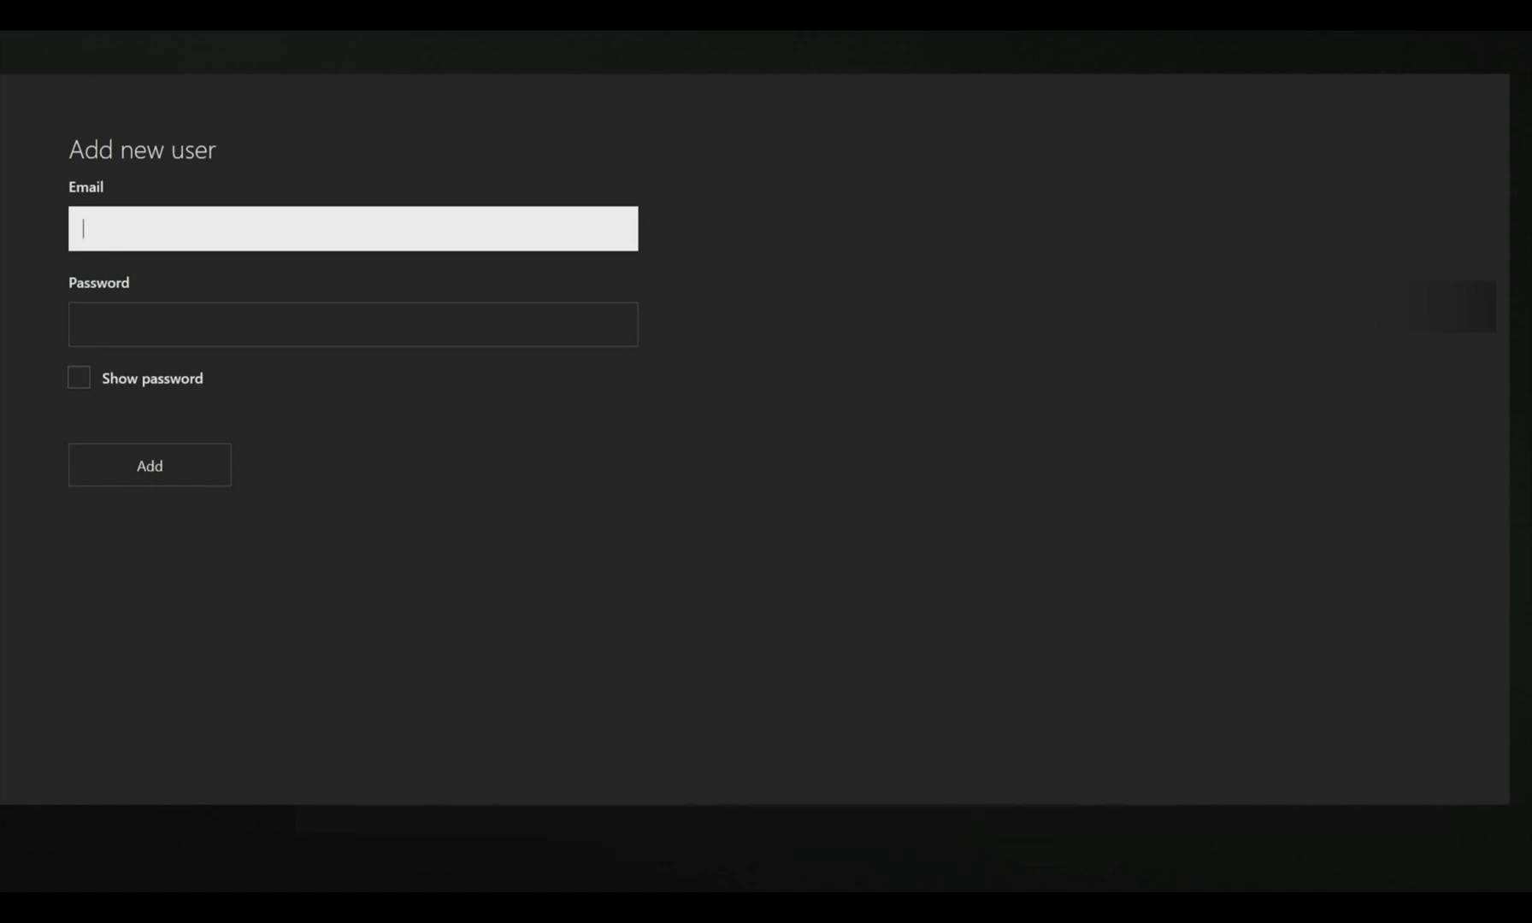
{"action": "key", "text": "Escape"}
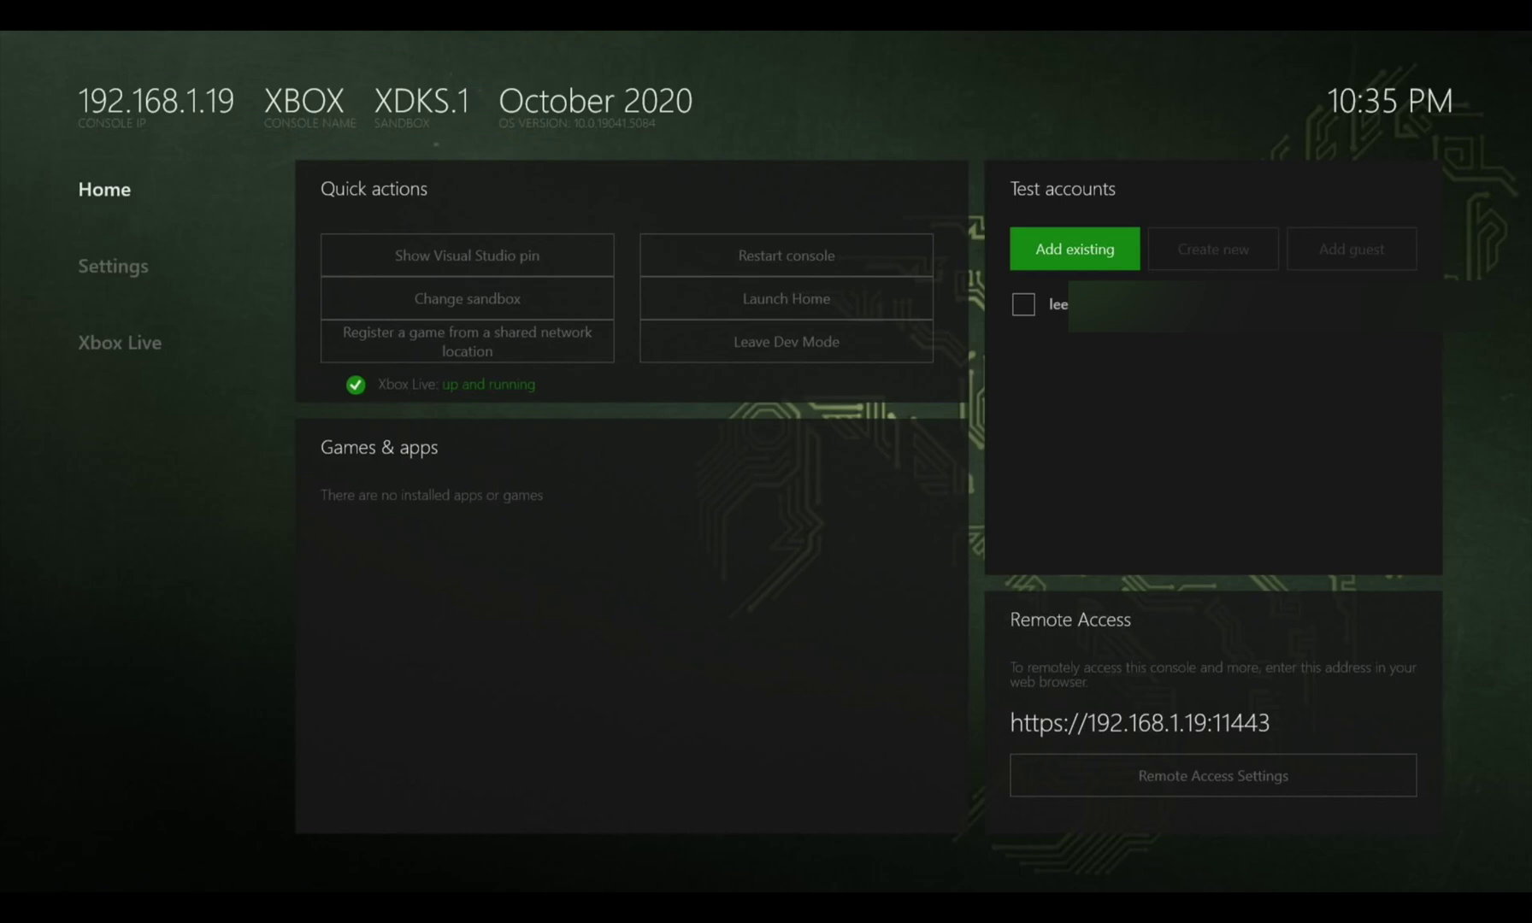
{"action": "key", "text": "Left"}
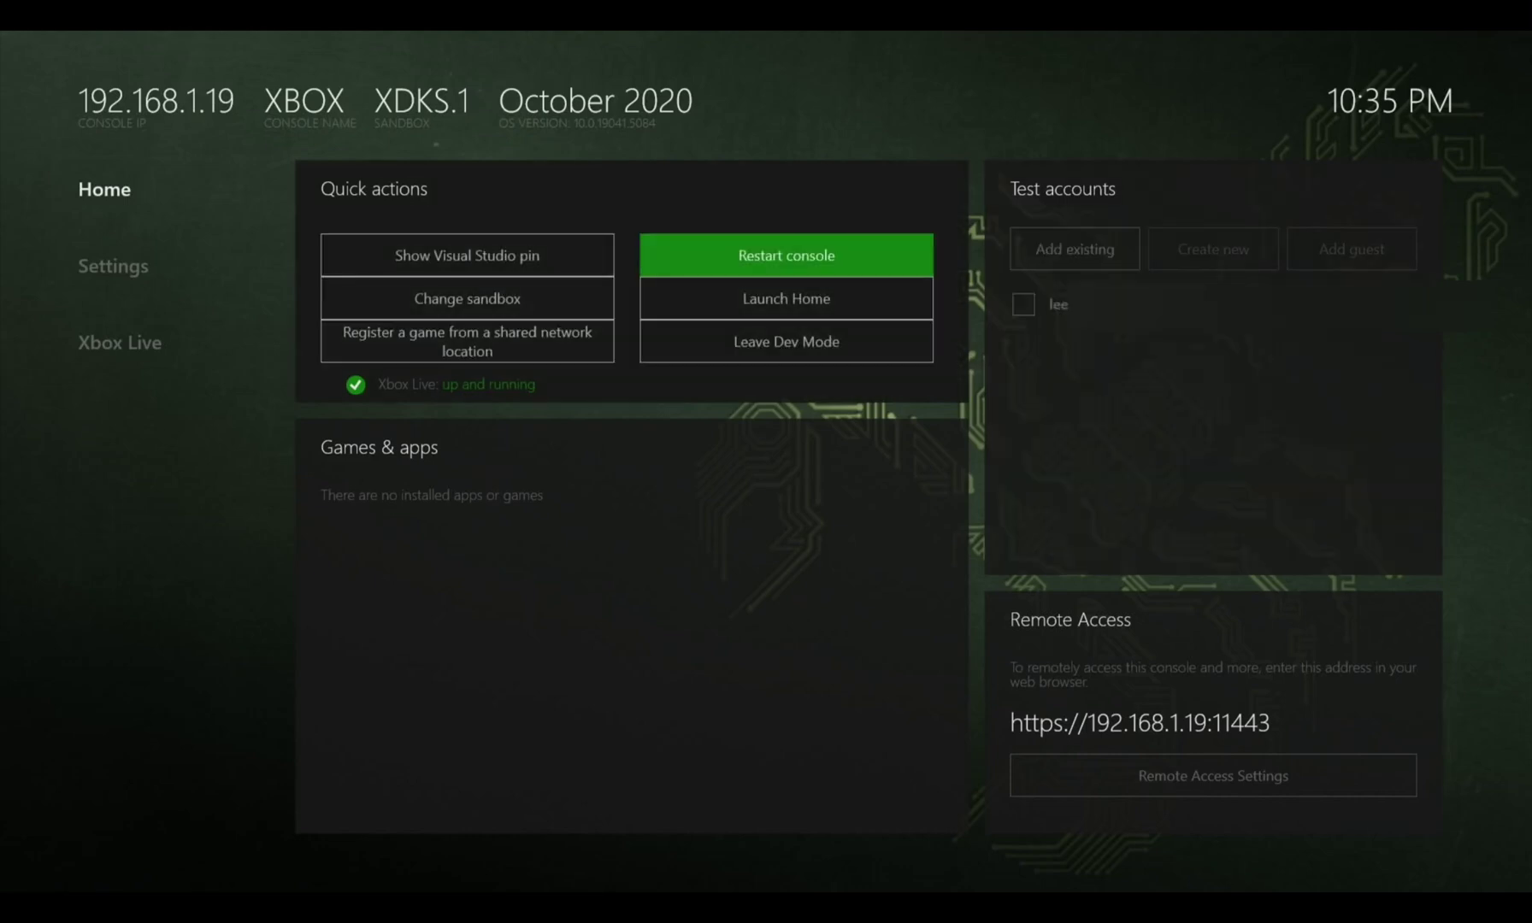
{"action": "key", "text": "Down"}
{"action": "key", "text": "Down"}
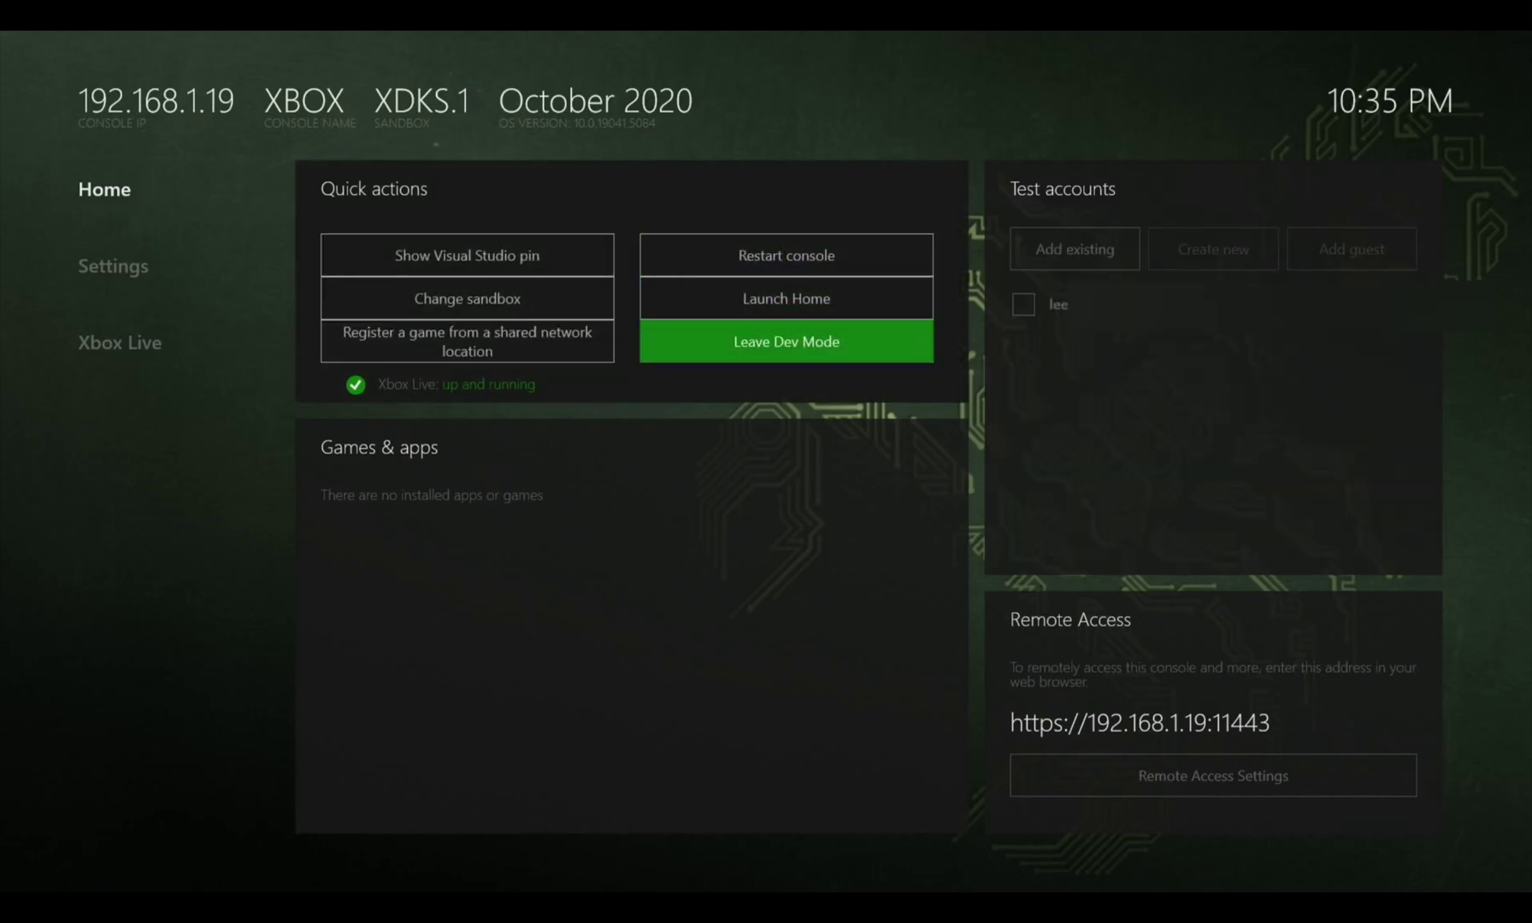
{"action": "key", "text": "Return"}
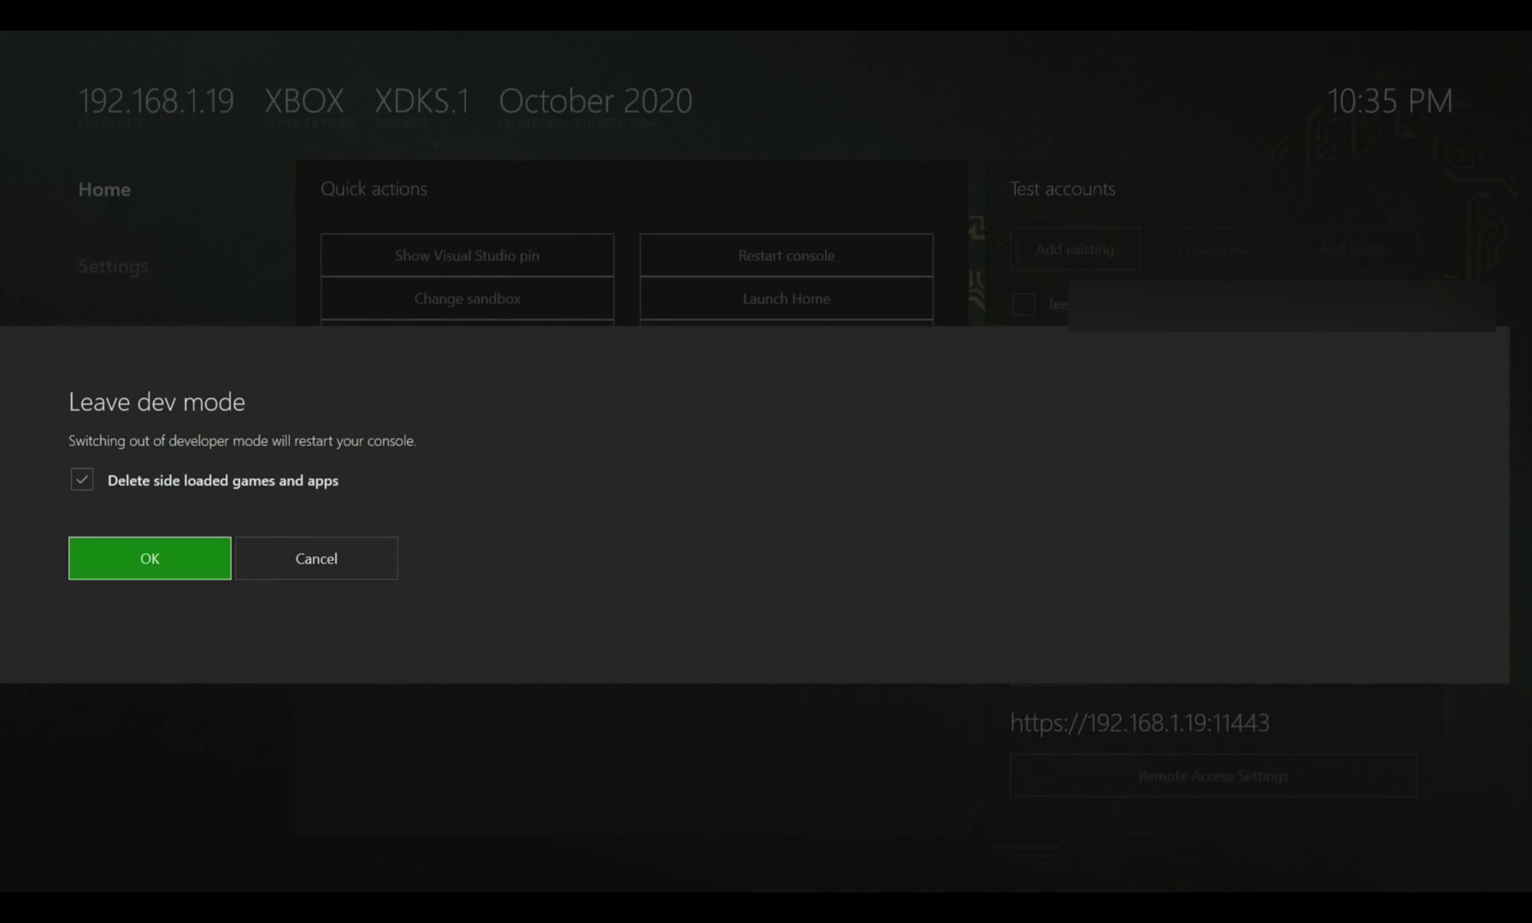
{"action": "left_click", "coordinate": [82, 480]}
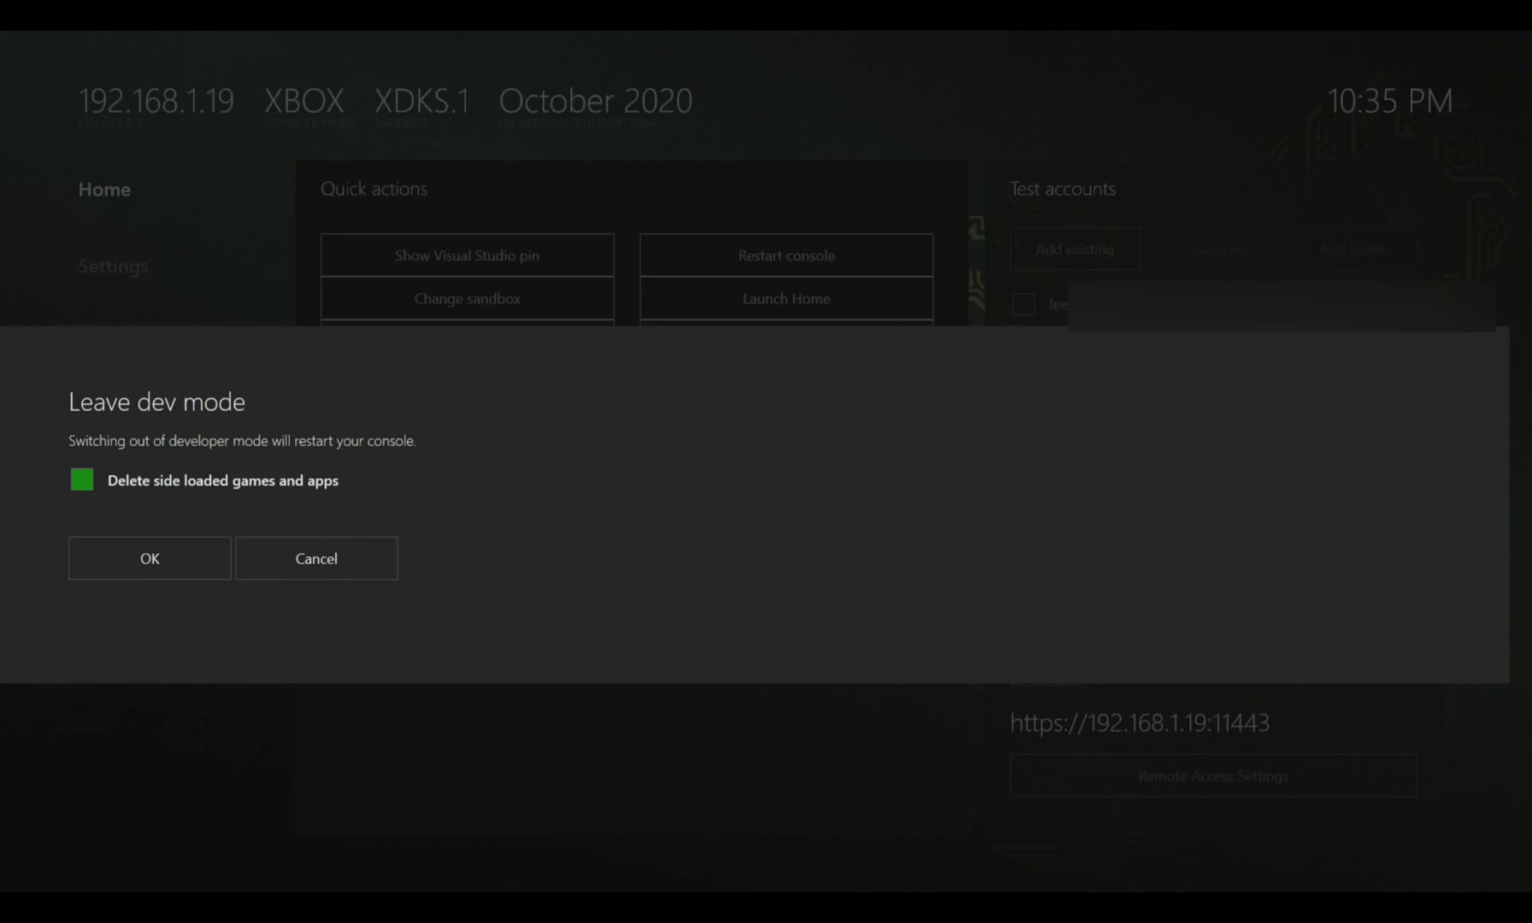
{"action": "left_click", "coordinate": [150, 559]}
{"action": "left_click", "coordinate": [316, 558]}
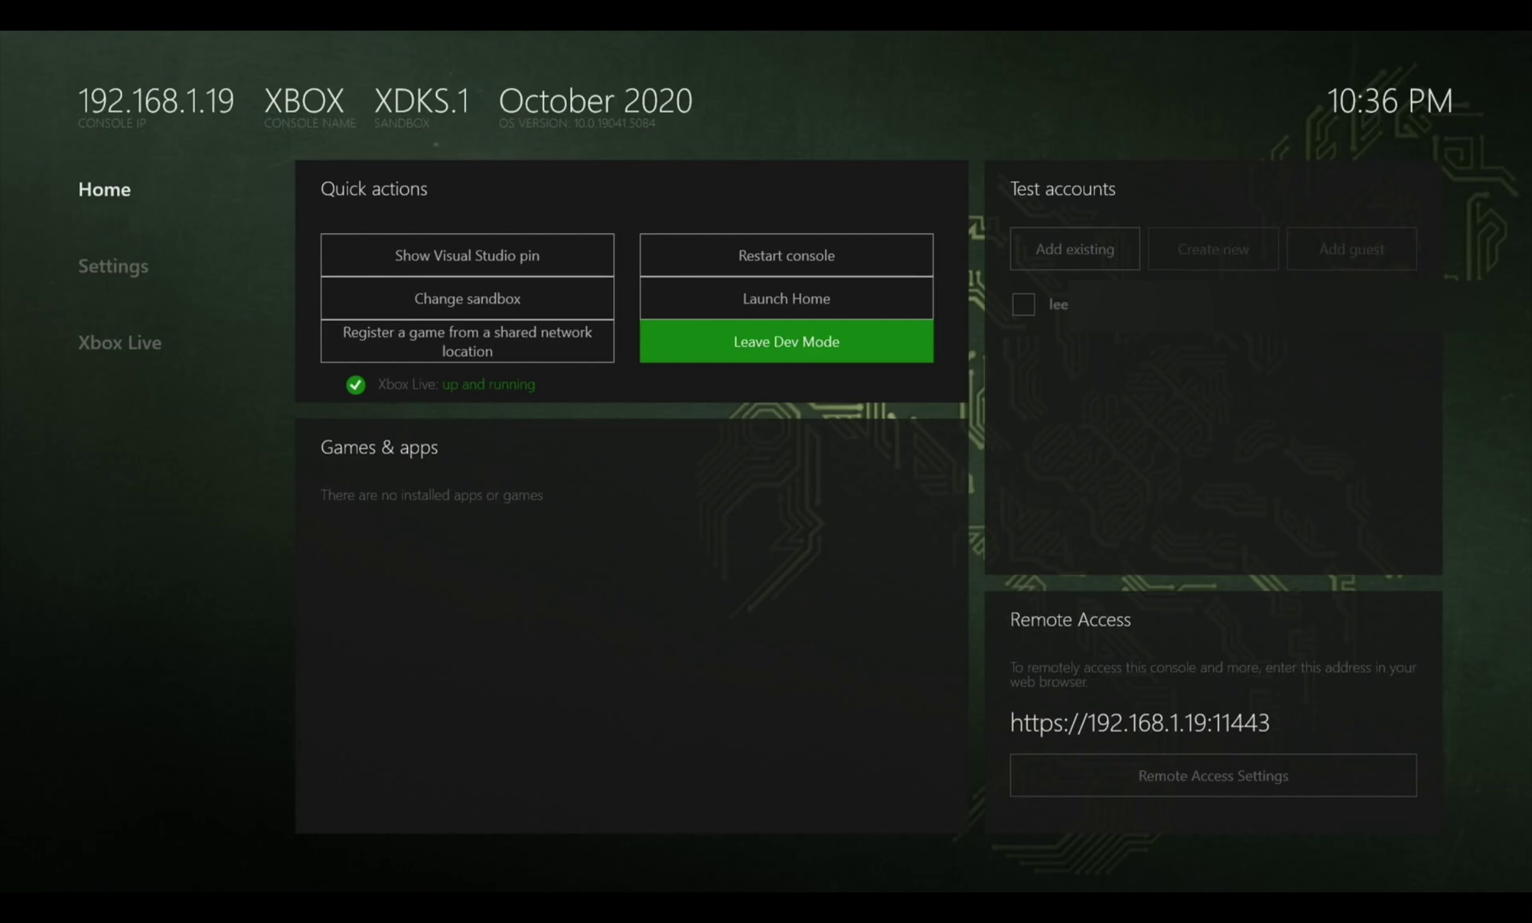
{"action": "key", "text": "Return"}
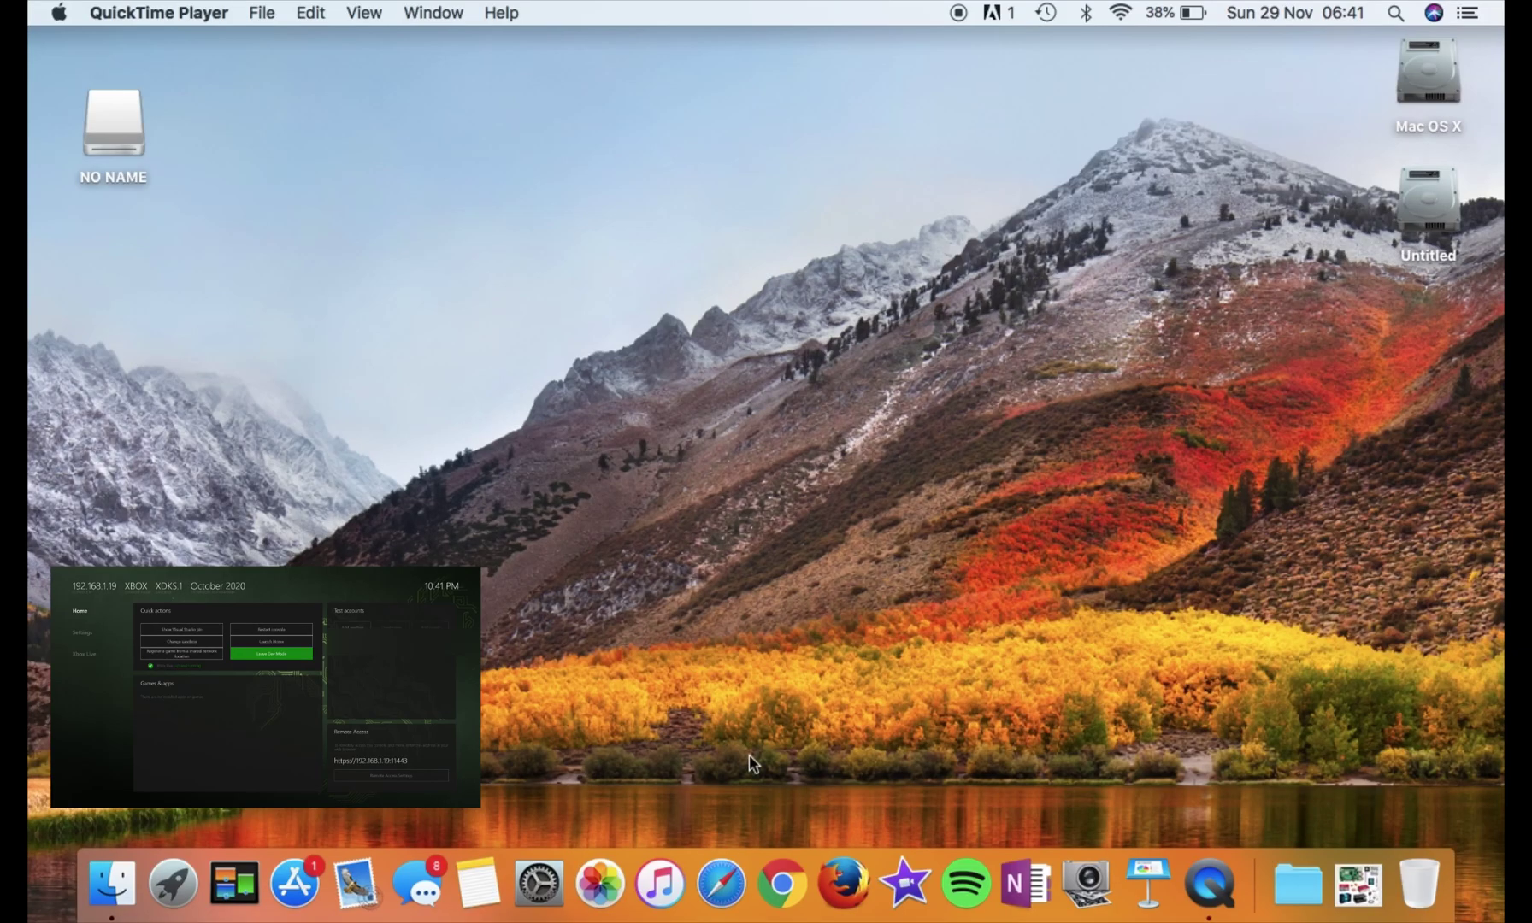
{"action": "left_click", "coordinate": [779, 889]}
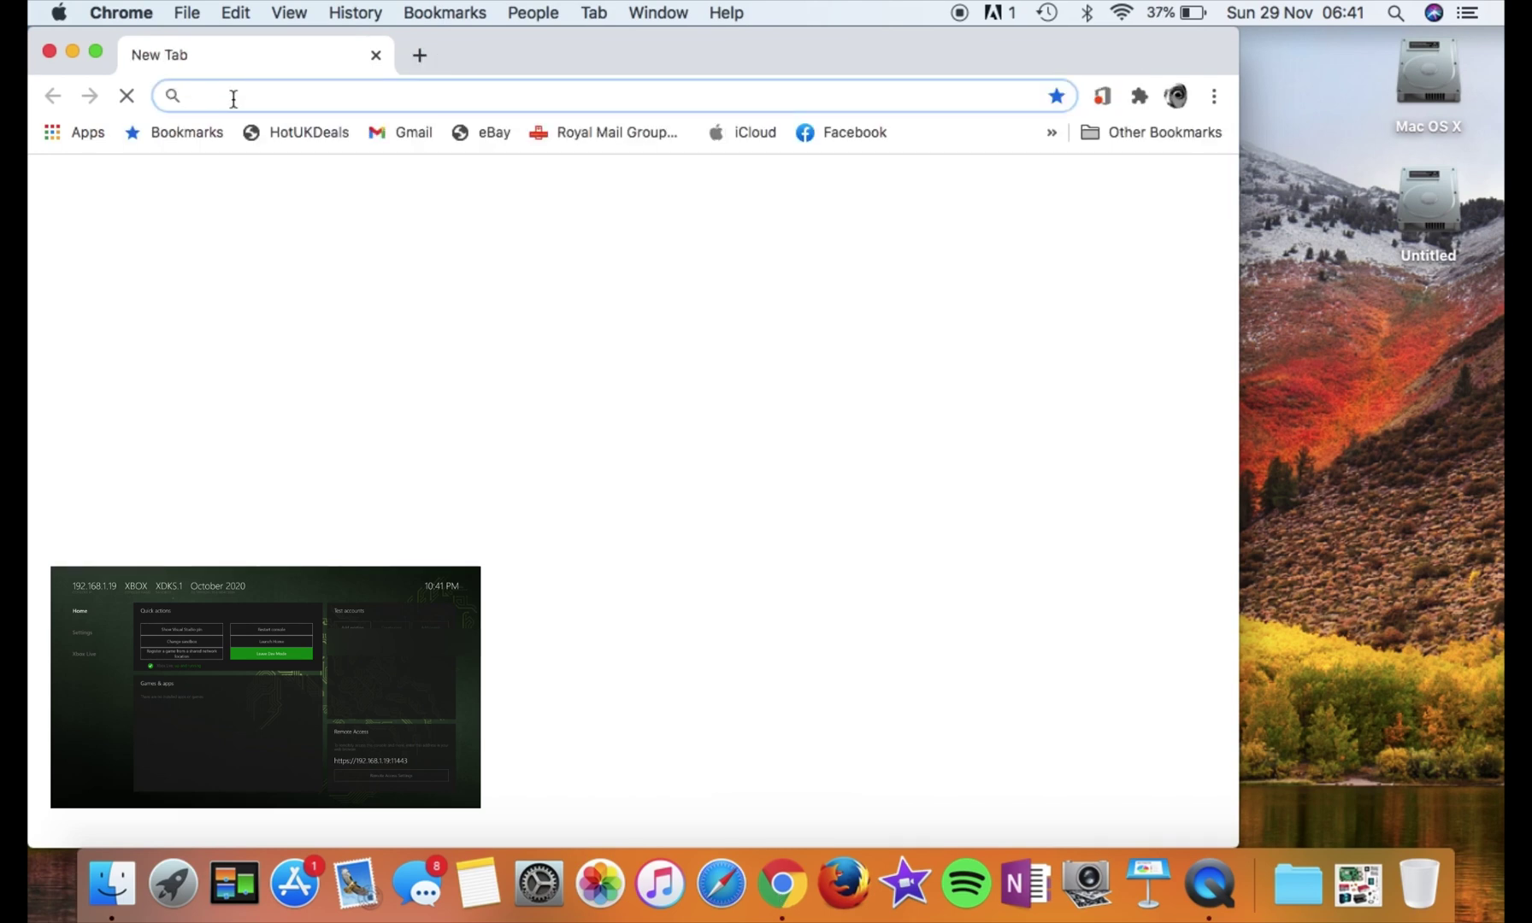
{"action": "type", "text": "http"}
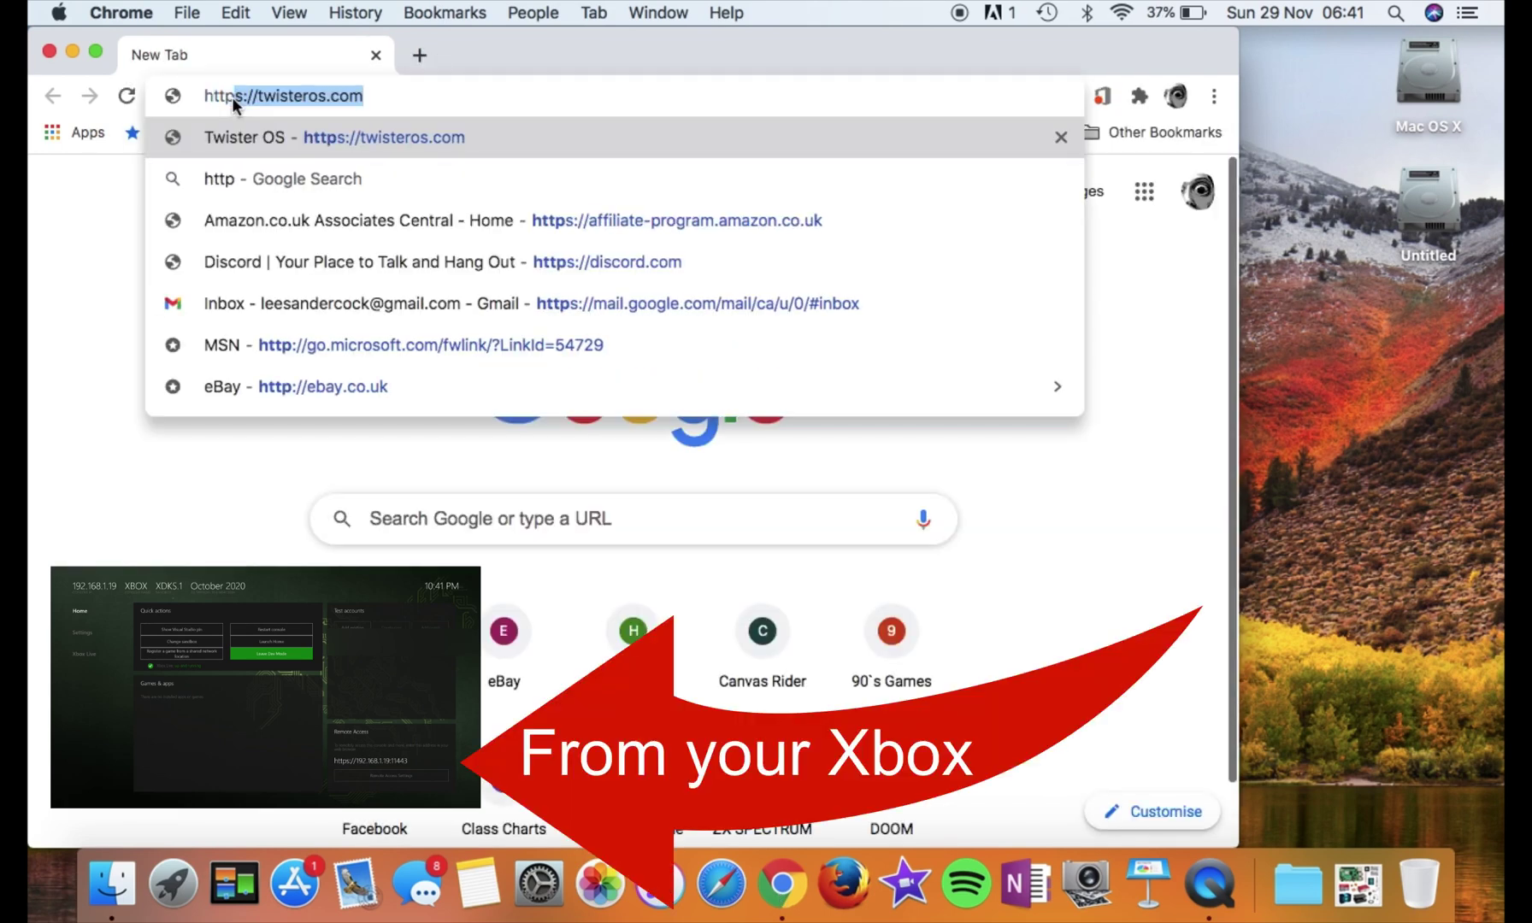
{"action": "type", "text": "s://"}
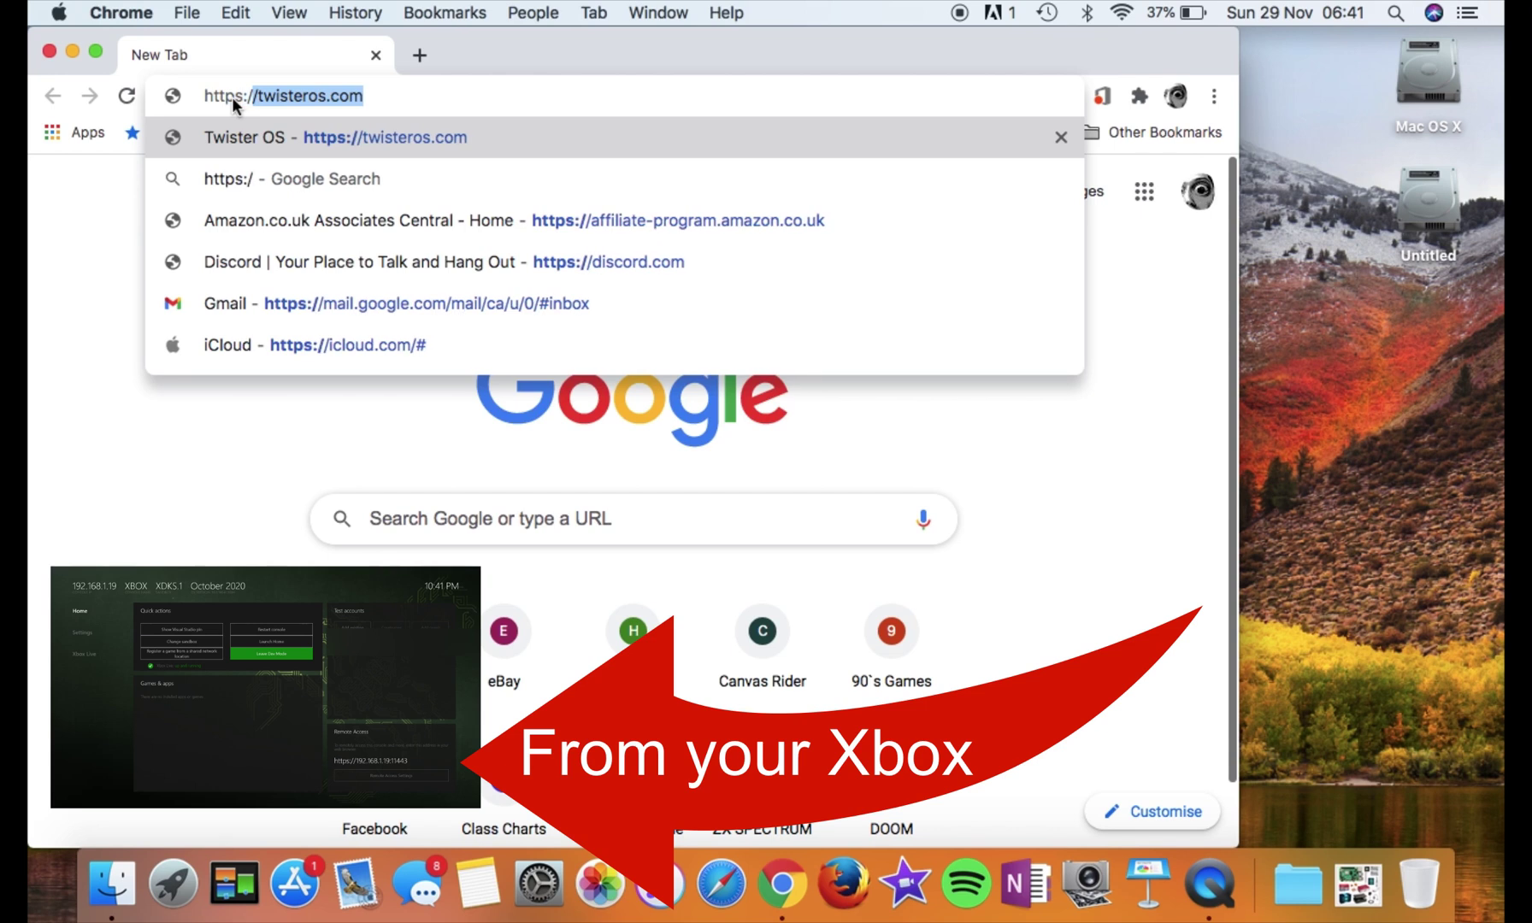
{"action": "type", "text": "192"}
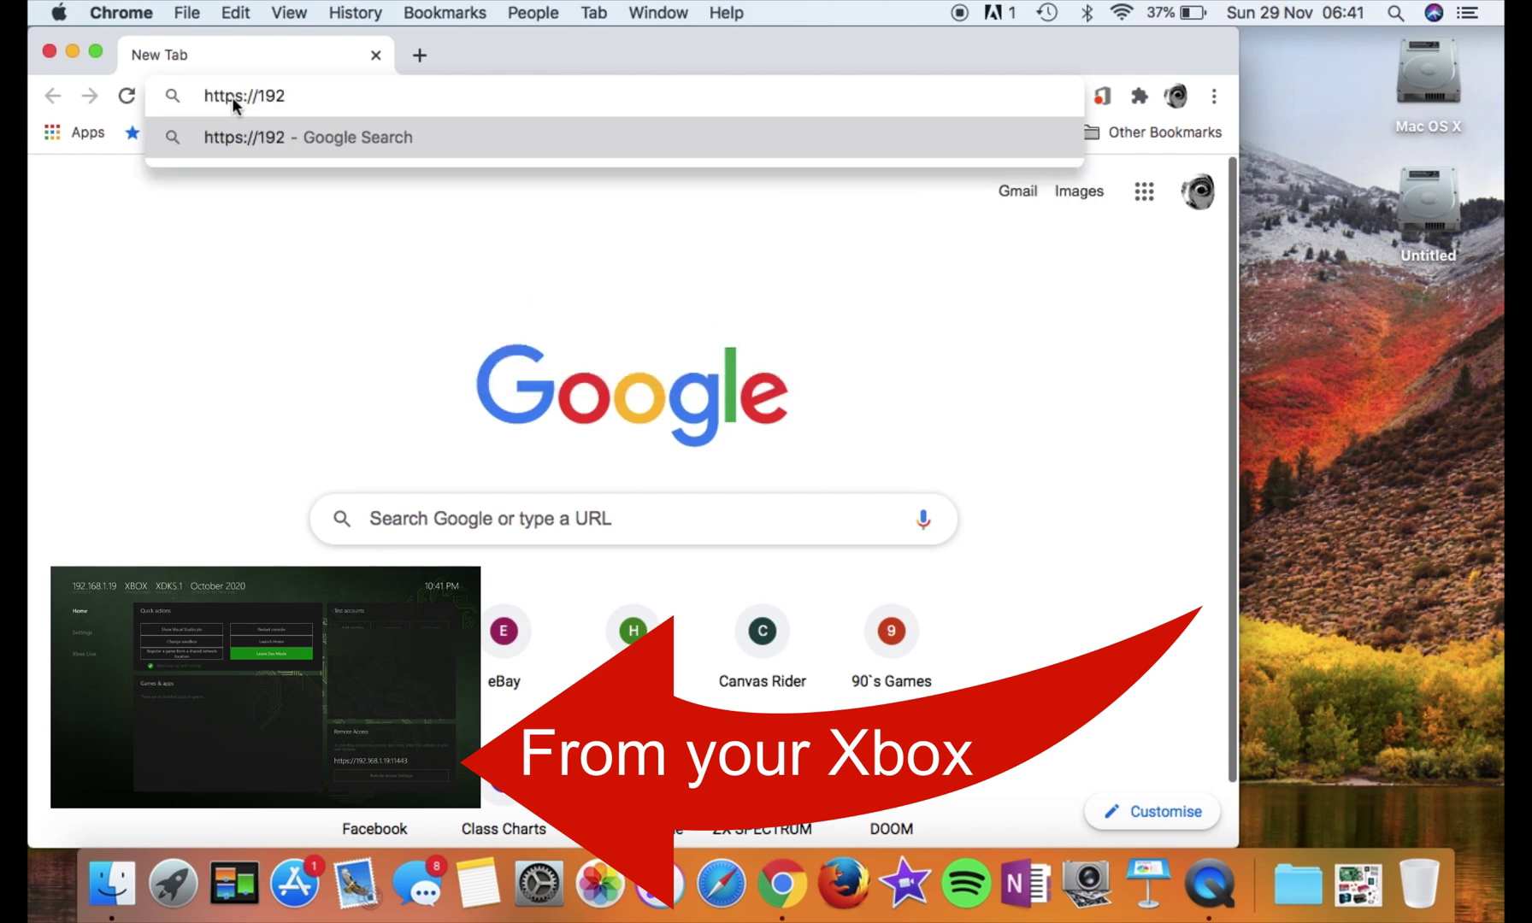
{"action": "type", "text": ".168"}
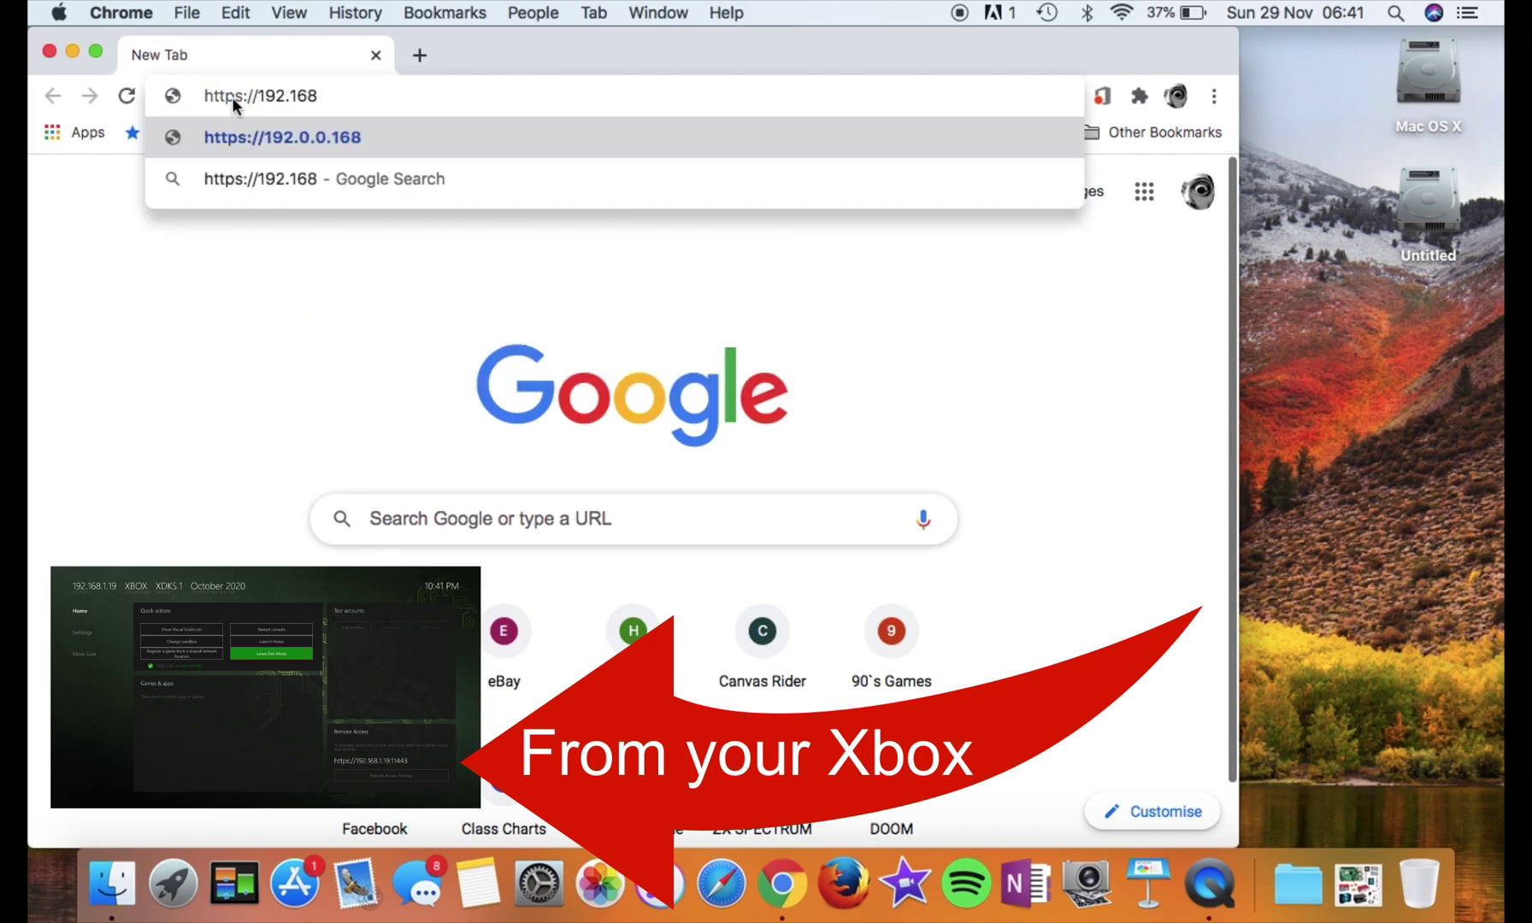
{"action": "type", "text": ".1.1"}
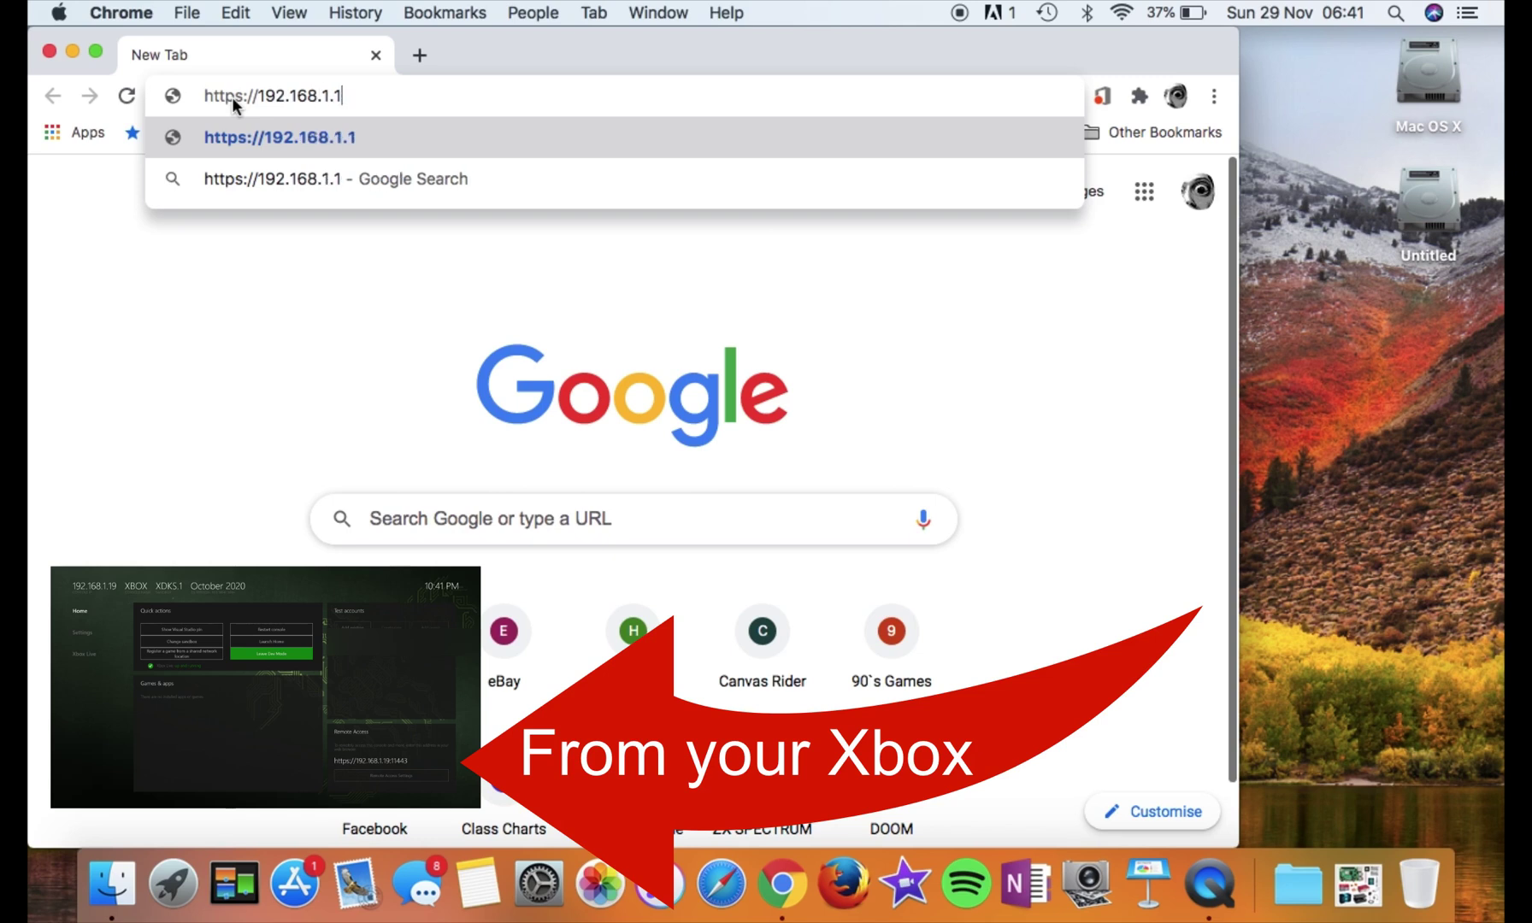
{"action": "type", "text": "9:11443"}
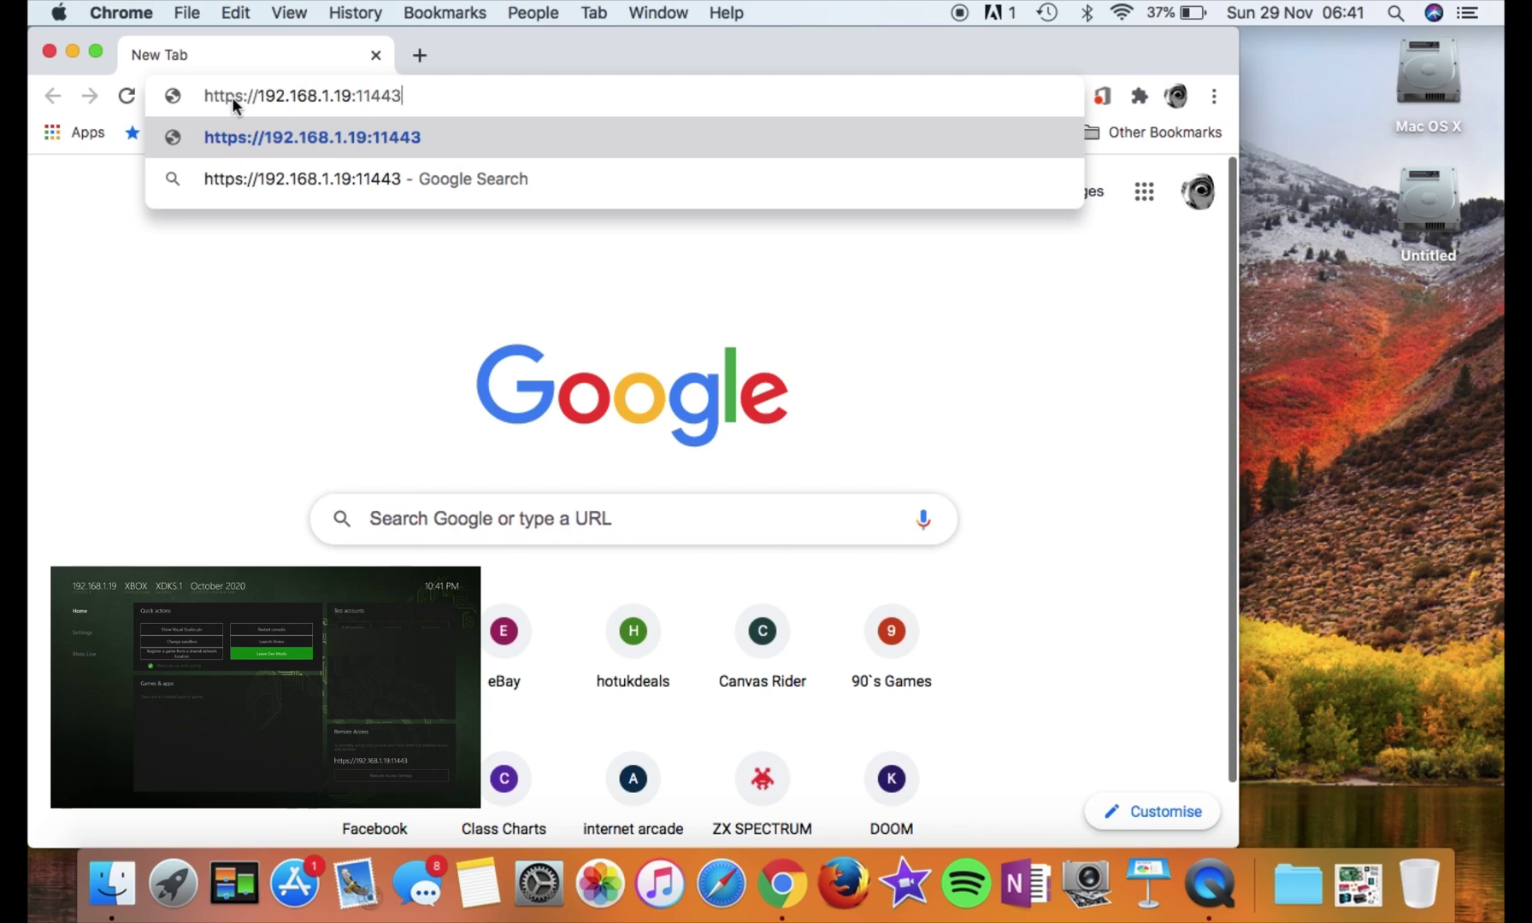
{"action": "key", "text": "Return"}
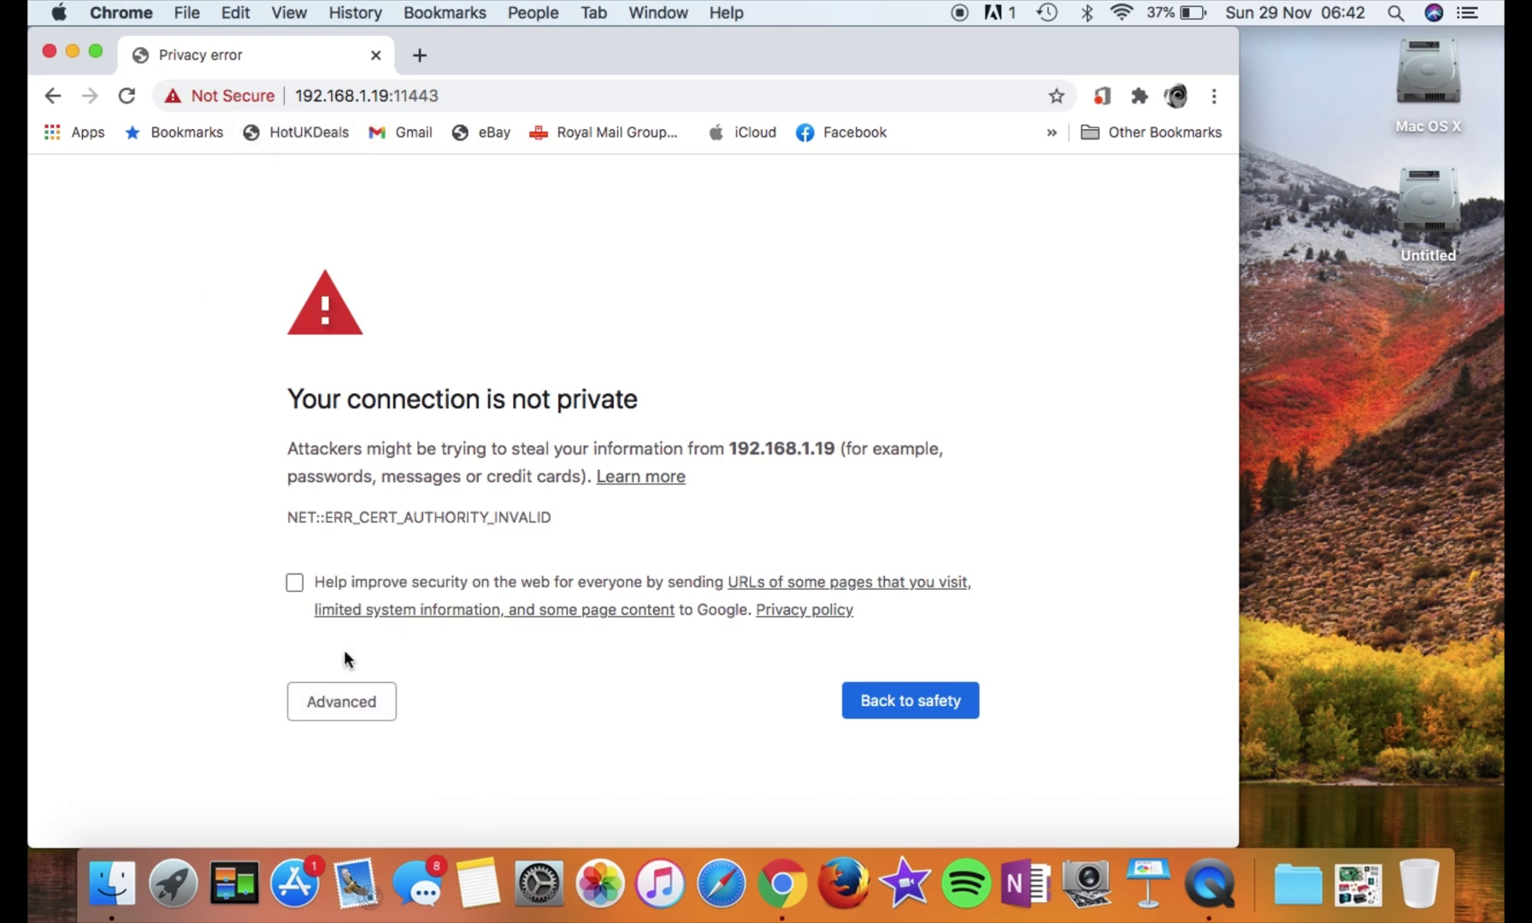
Get past the certificate warning by proceeding to 192.168.1.19 (unsafe)
{"action": "left_click", "coordinate": [329, 713]}
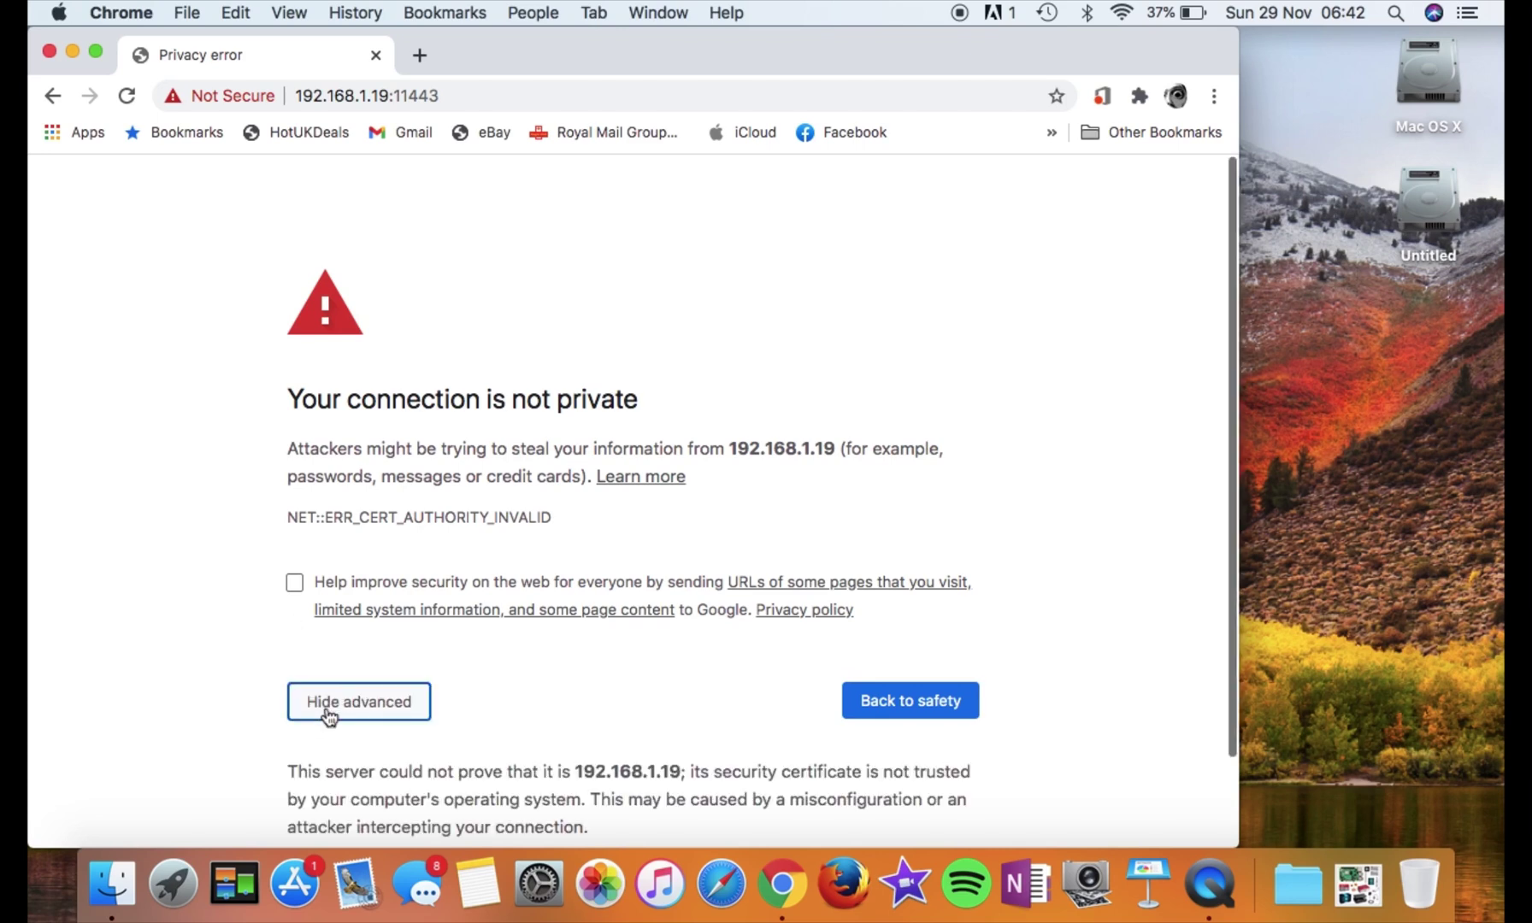
{"action": "scroll", "coordinate": [332, 718], "scroll_direction": "down", "scroll_amount": 2}
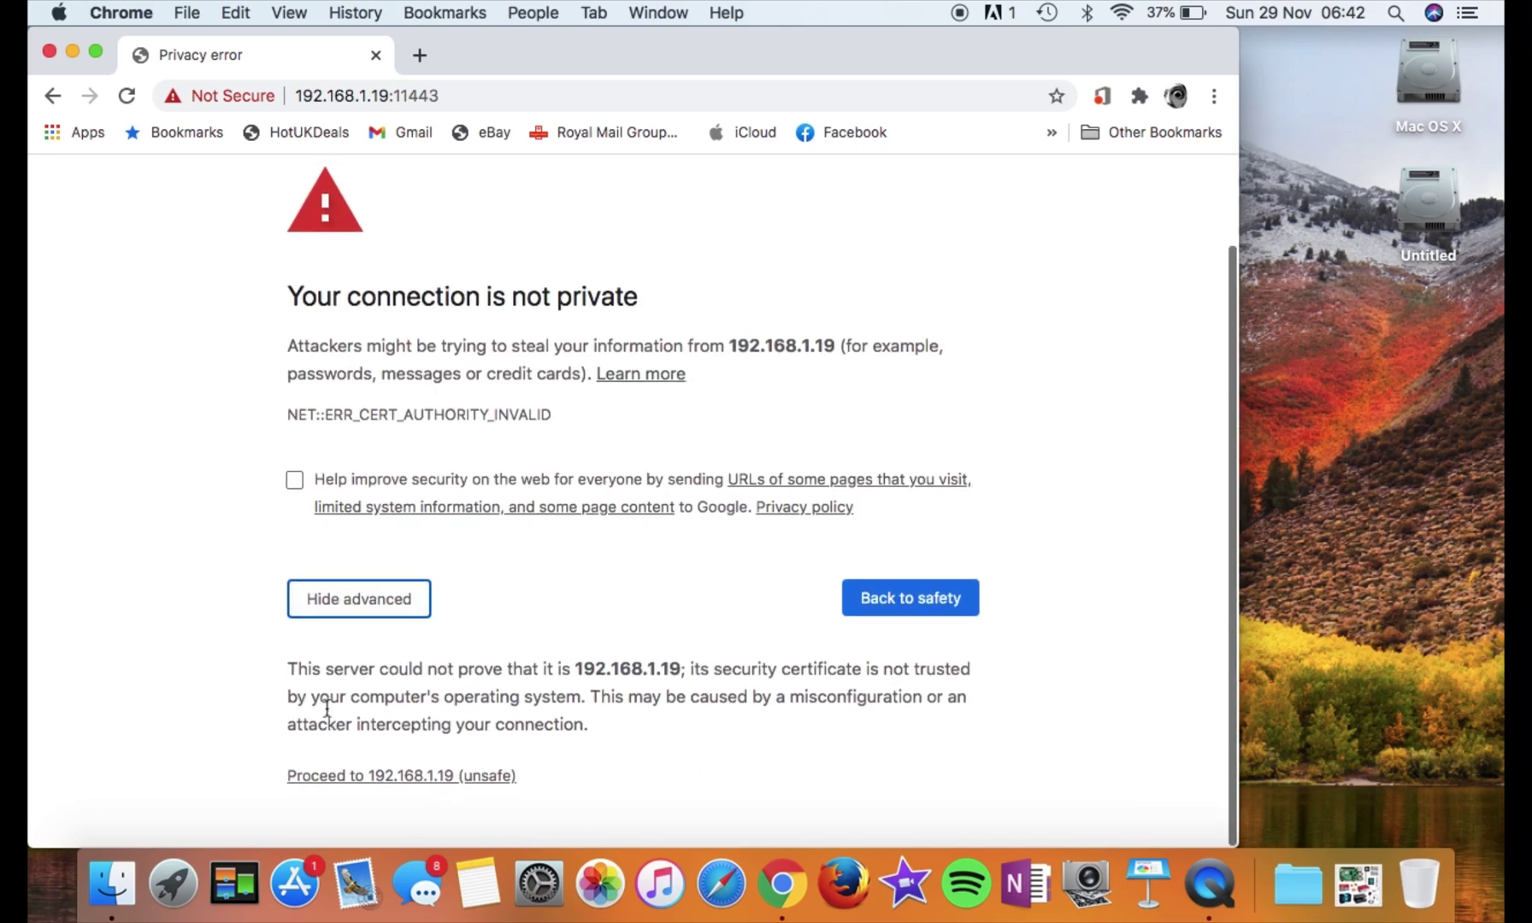
{"action": "left_click", "coordinate": [374, 779]}
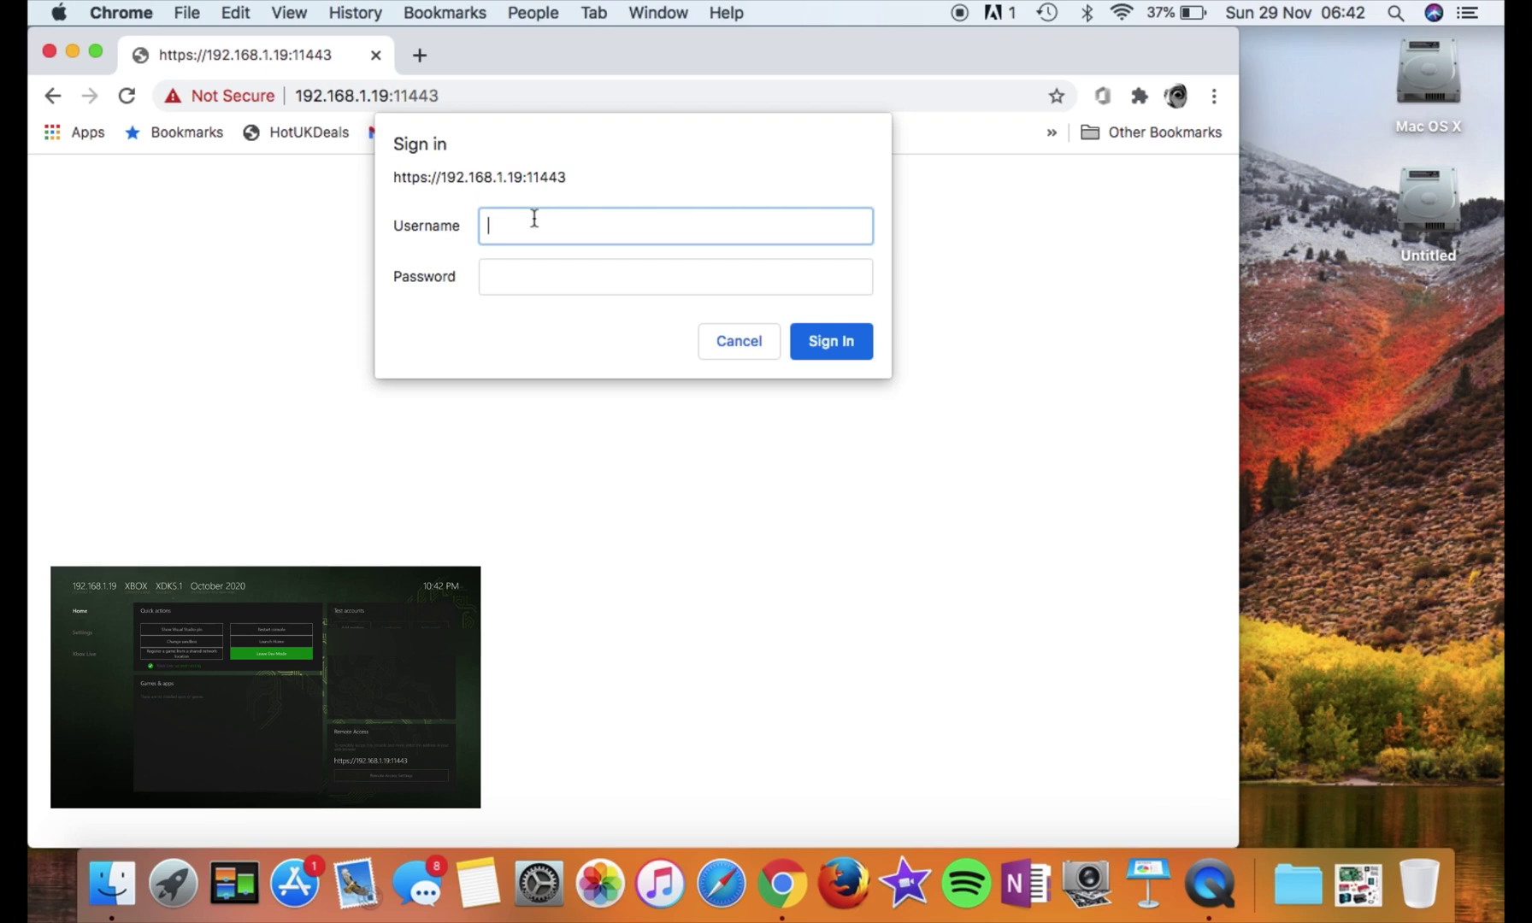
Sign in to the Xbox Device Portal with the username and password
{"action": "type", "text": "user"}
{"action": "key", "text": "Tab"}
{"action": "type", "text": "password"}
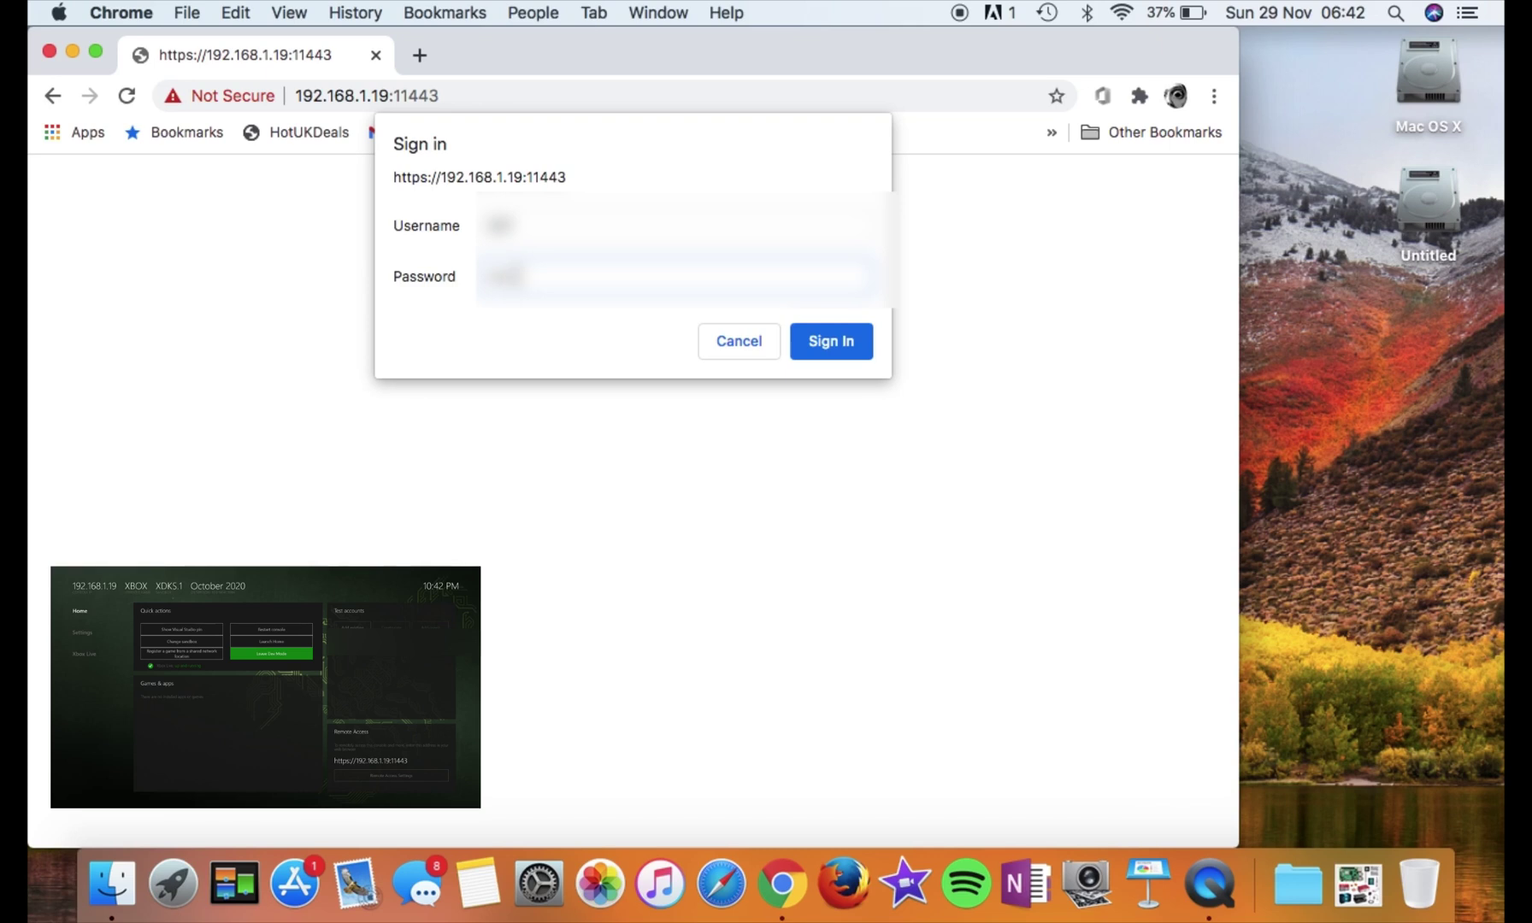
{"action": "left_click", "coordinate": [809, 346]}
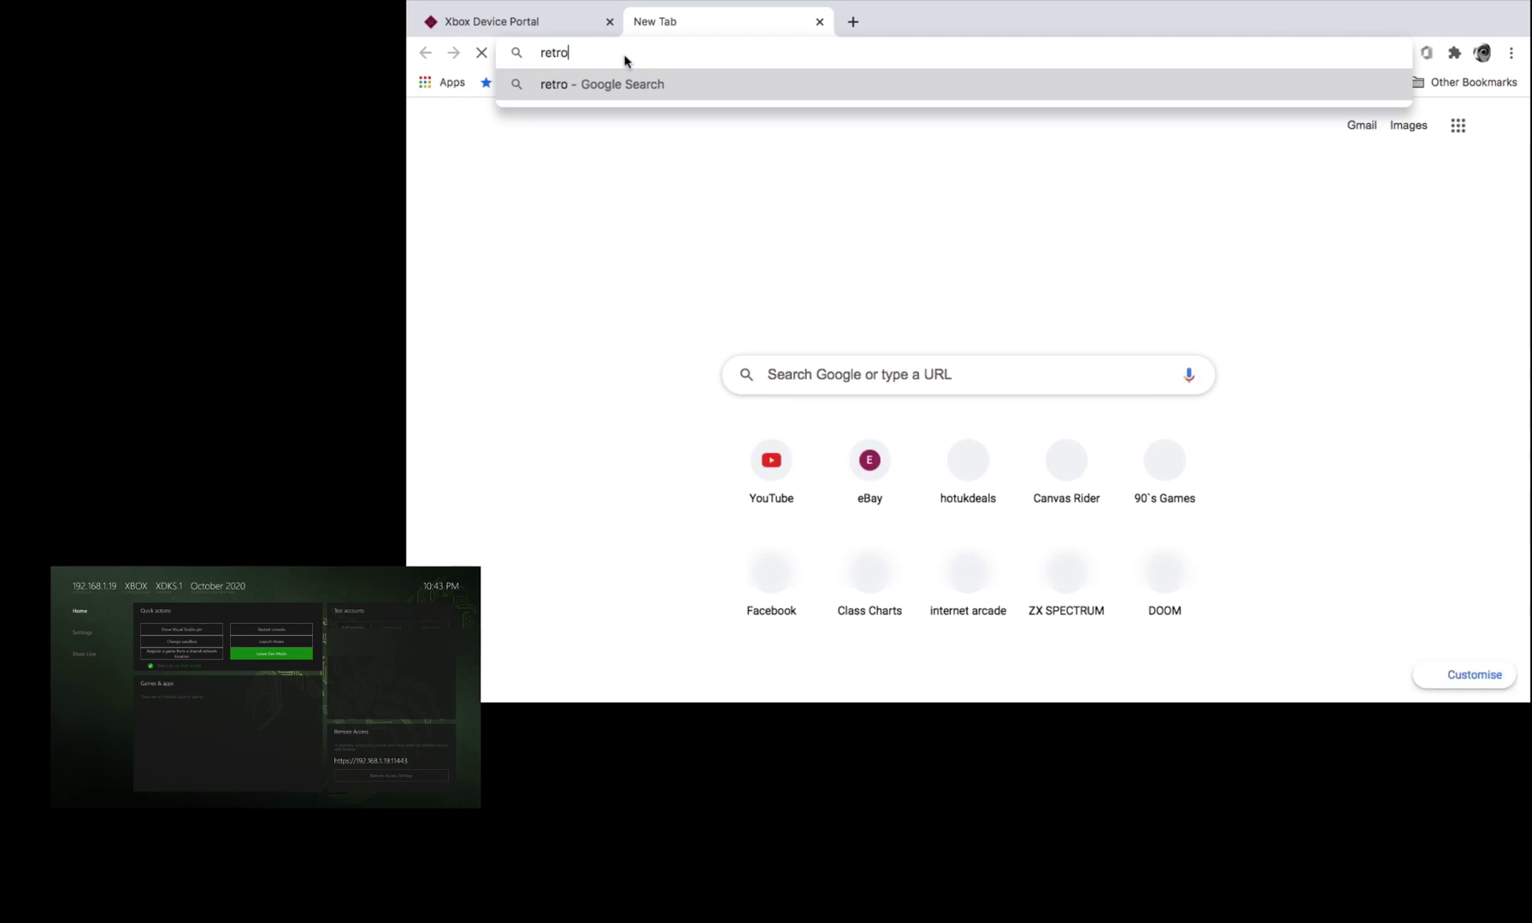
Search 'retroarch', open the Download page and scroll to the Xbox One entry
{"action": "type", "text": "ch"}
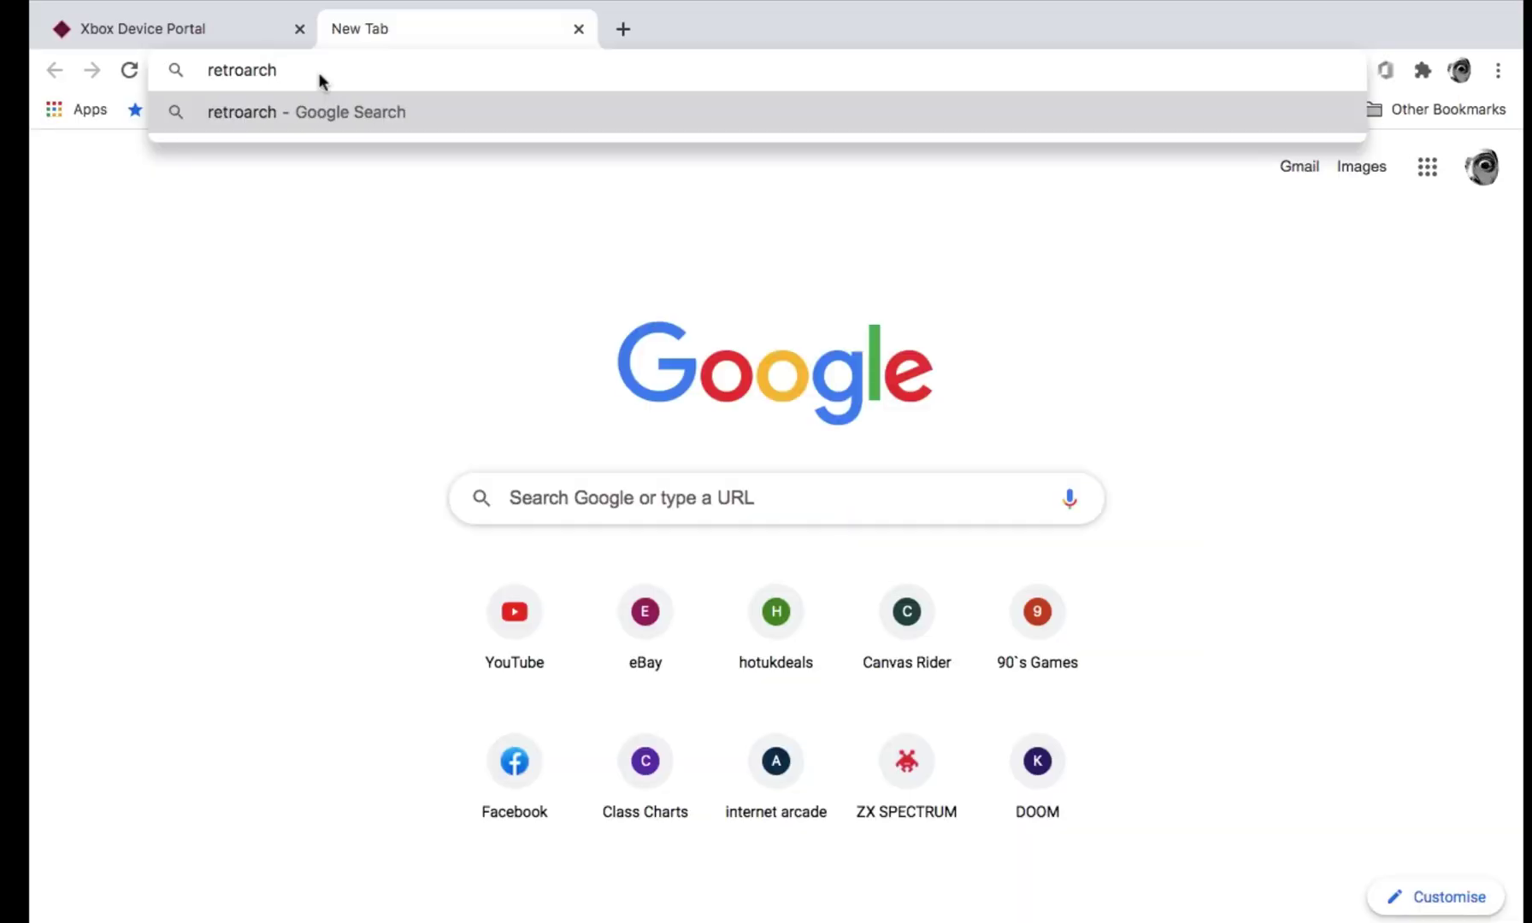
{"action": "key", "text": "Return"}
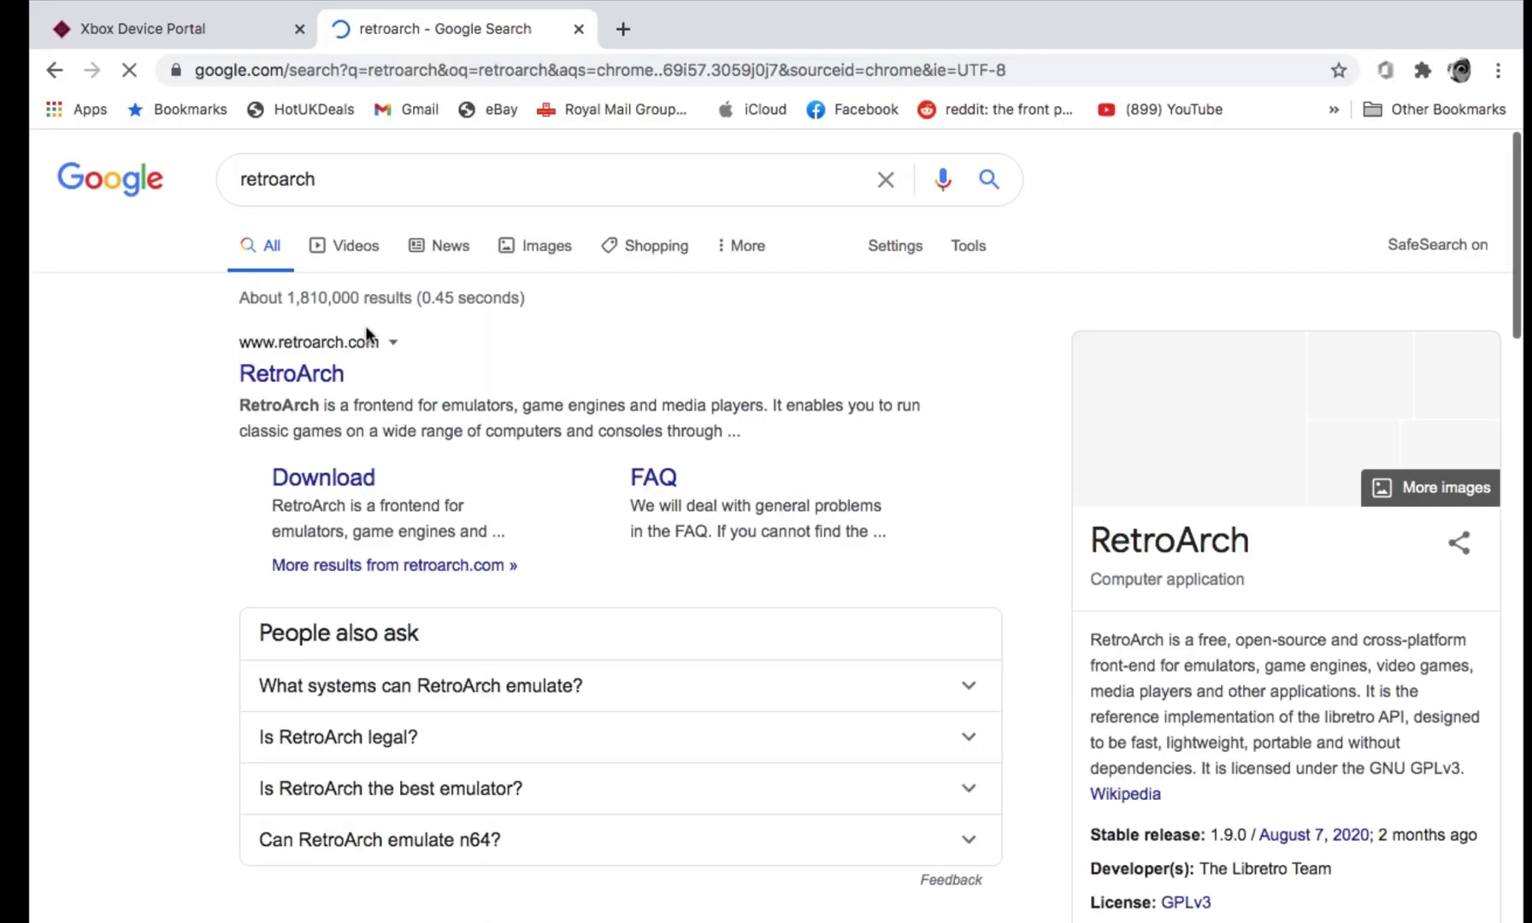
{"action": "left_click", "coordinate": [318, 476]}
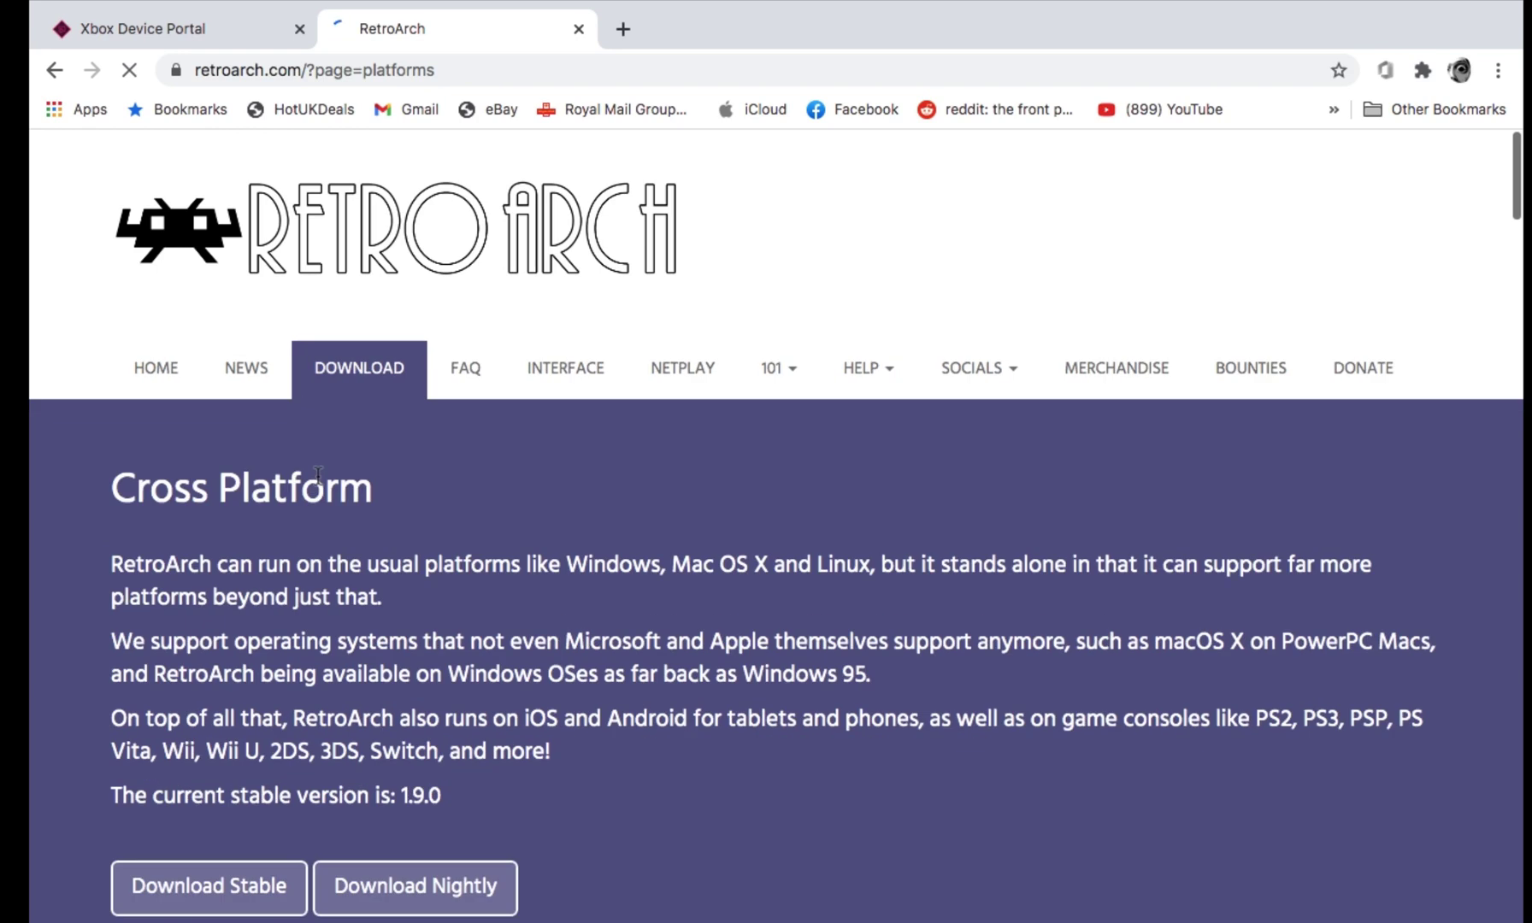
{"action": "scroll", "coordinate": [318, 483], "scroll_direction": "down", "scroll_amount": 10}
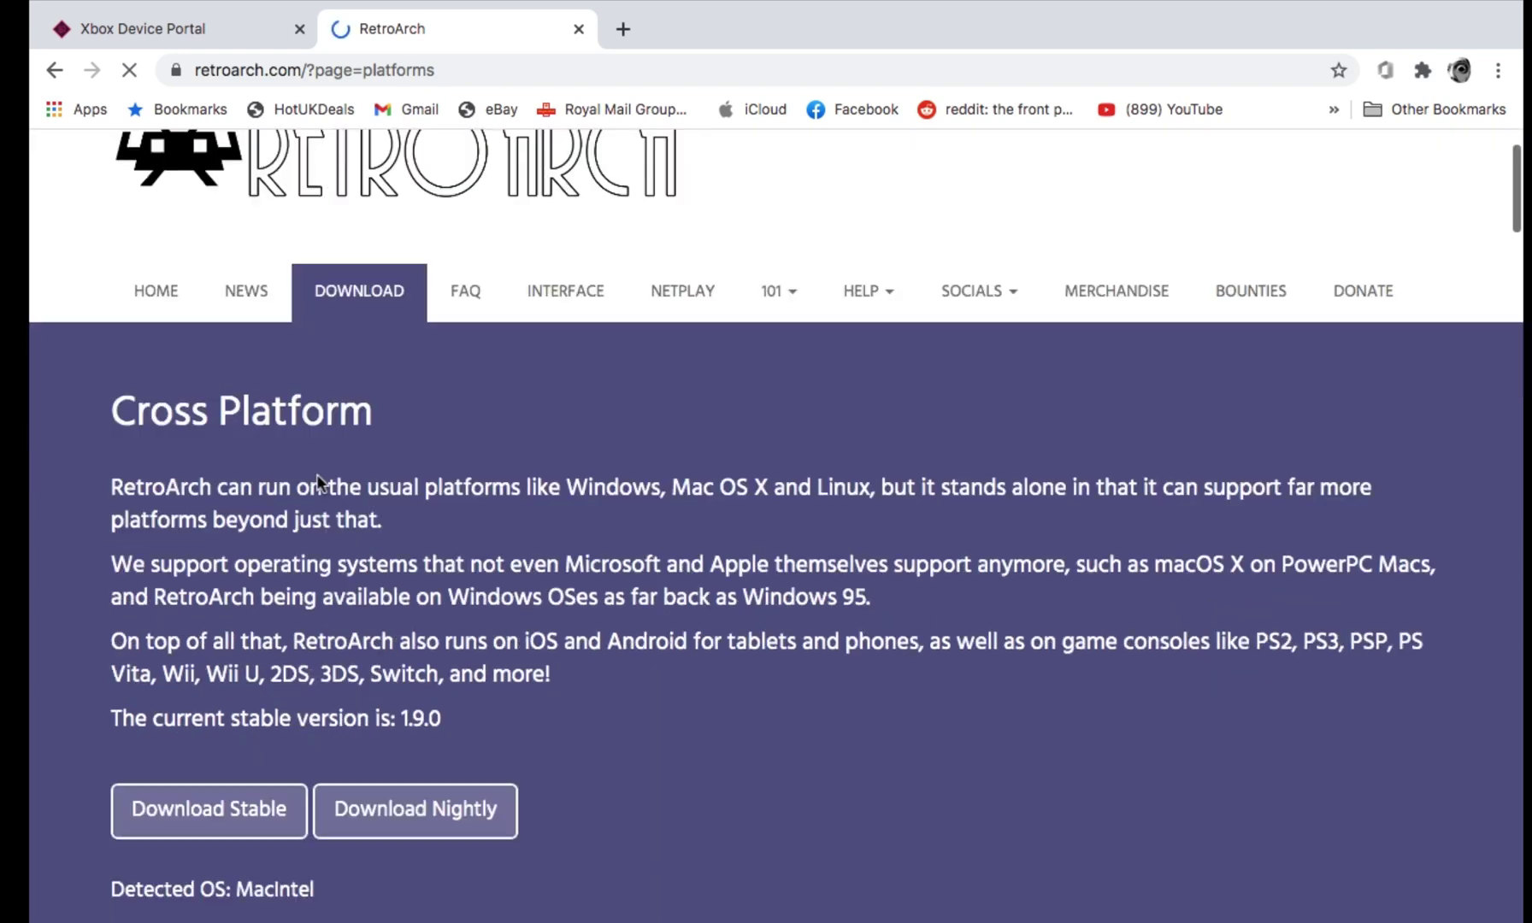
{"action": "scroll", "coordinate": [317, 480], "scroll_direction": "down", "scroll_amount": 7}
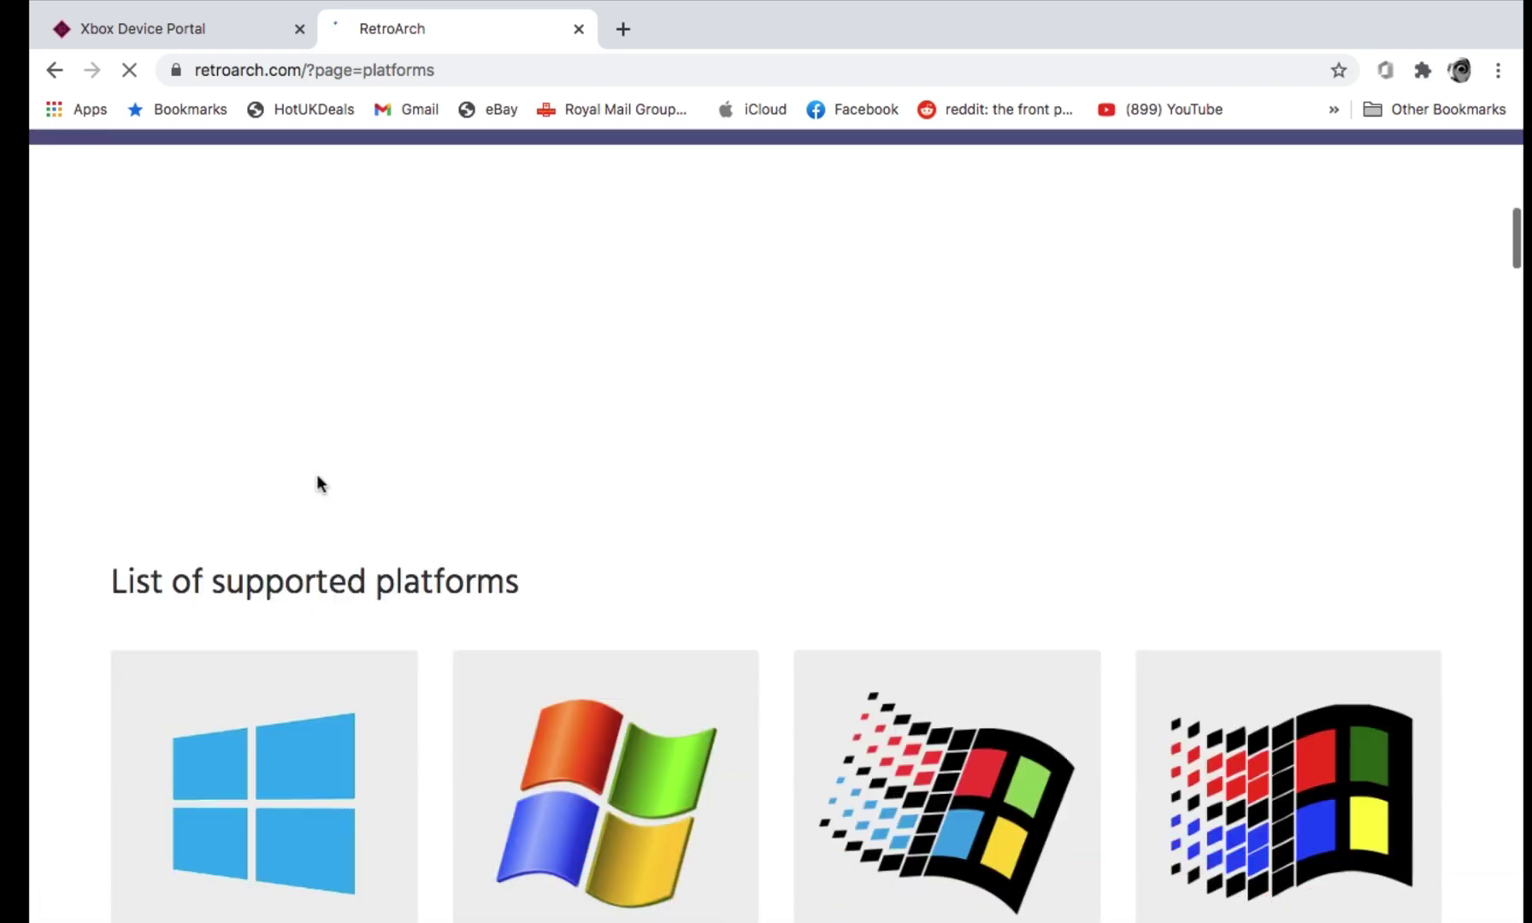
{"action": "scroll", "coordinate": [317, 482], "scroll_direction": "down", "scroll_amount": 5}
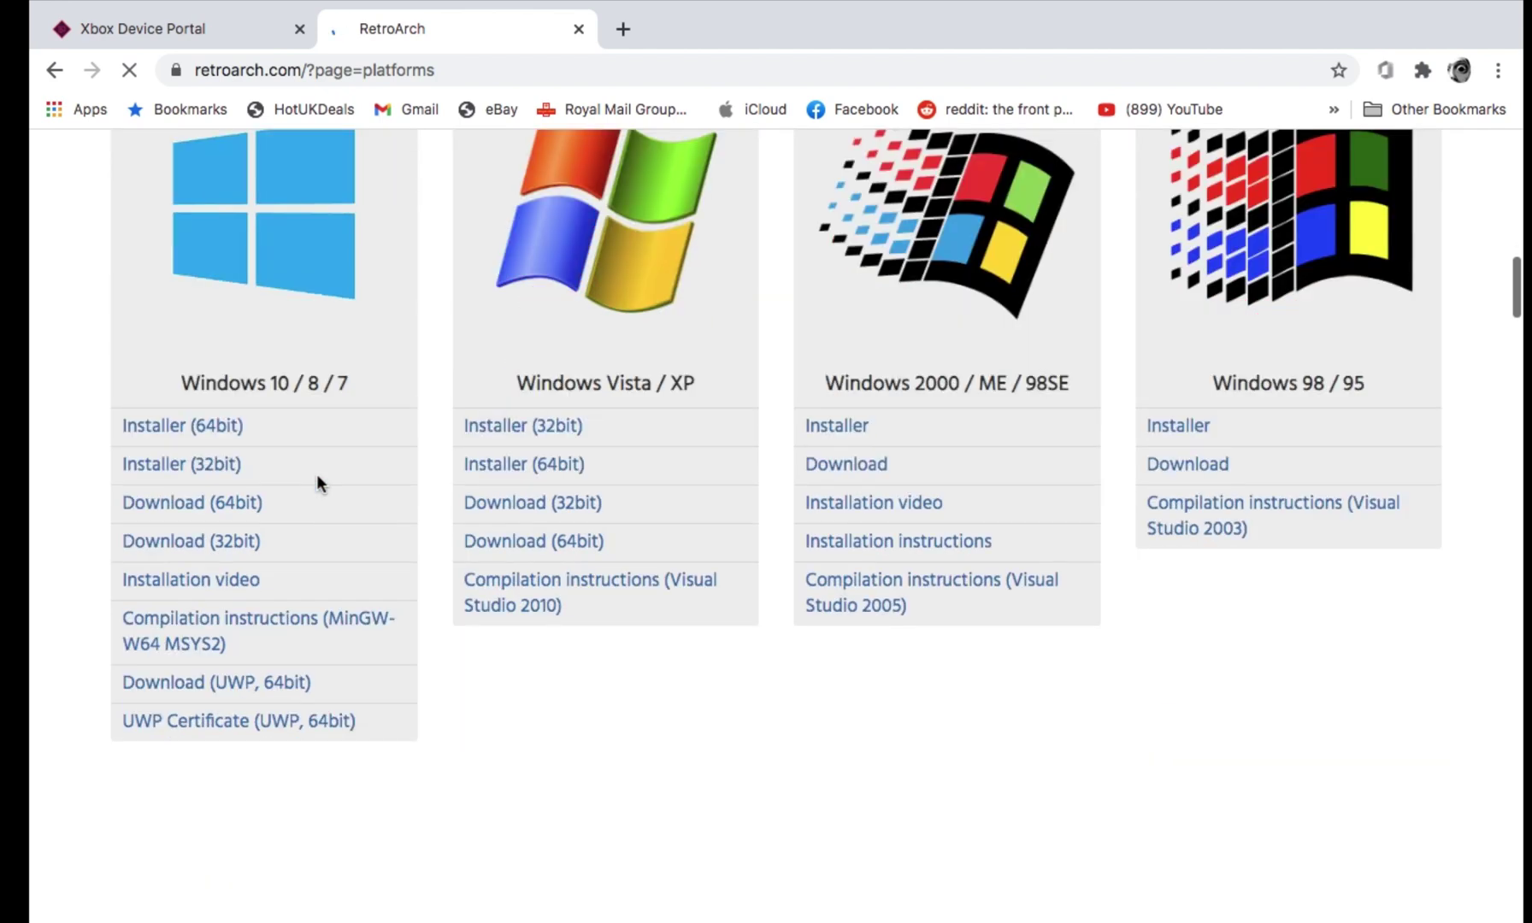
{"action": "scroll", "coordinate": [320, 484], "scroll_direction": "down", "scroll_amount": 4}
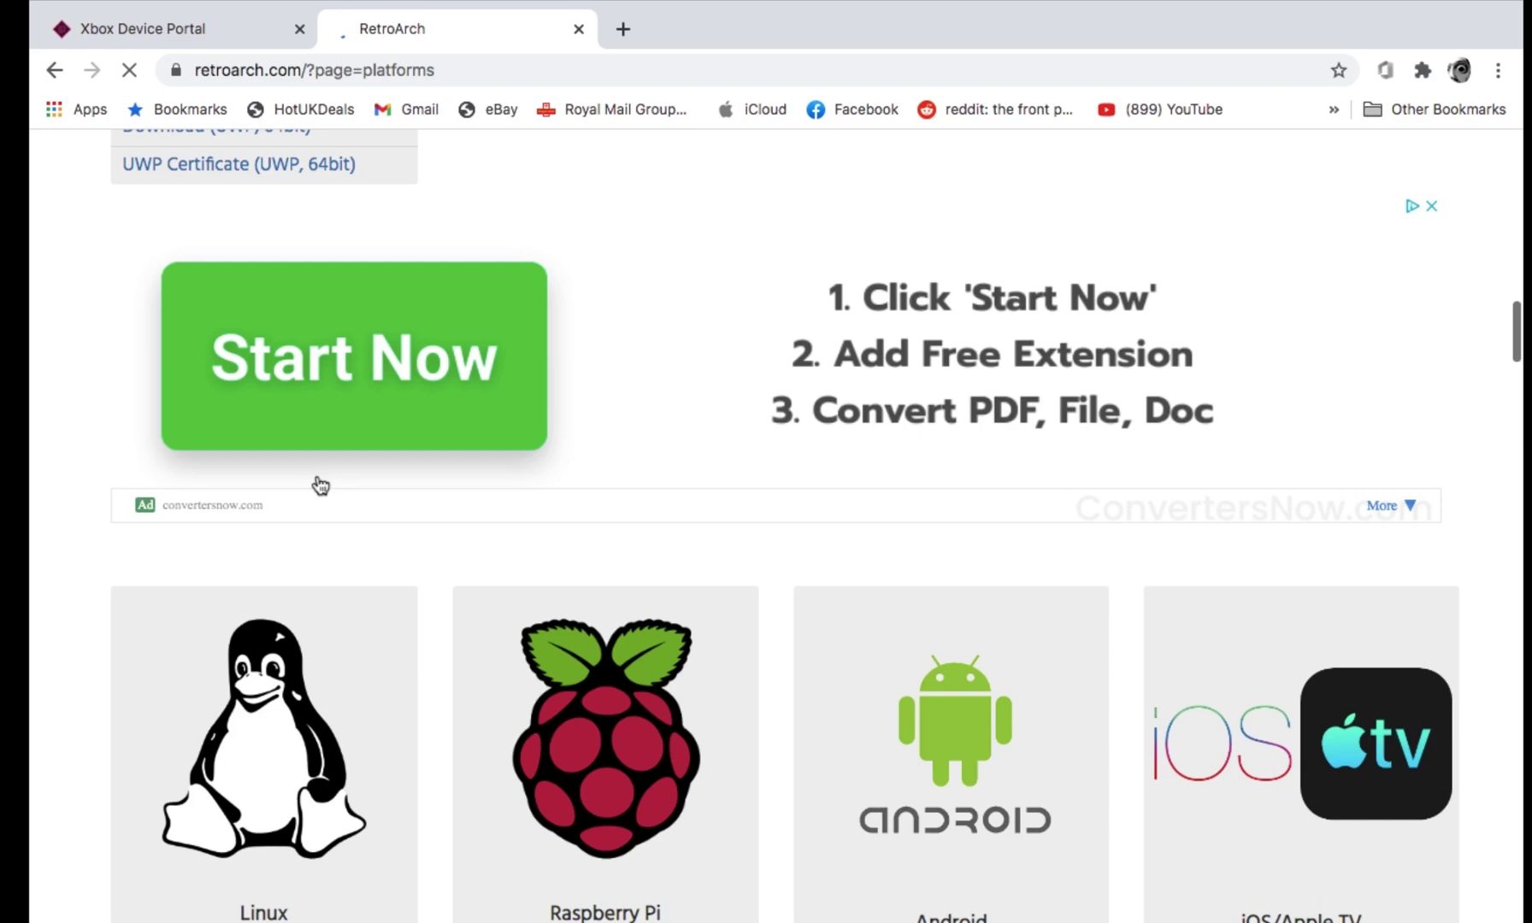
{"action": "scroll", "coordinate": [320, 485], "scroll_direction": "down", "scroll_amount": 7}
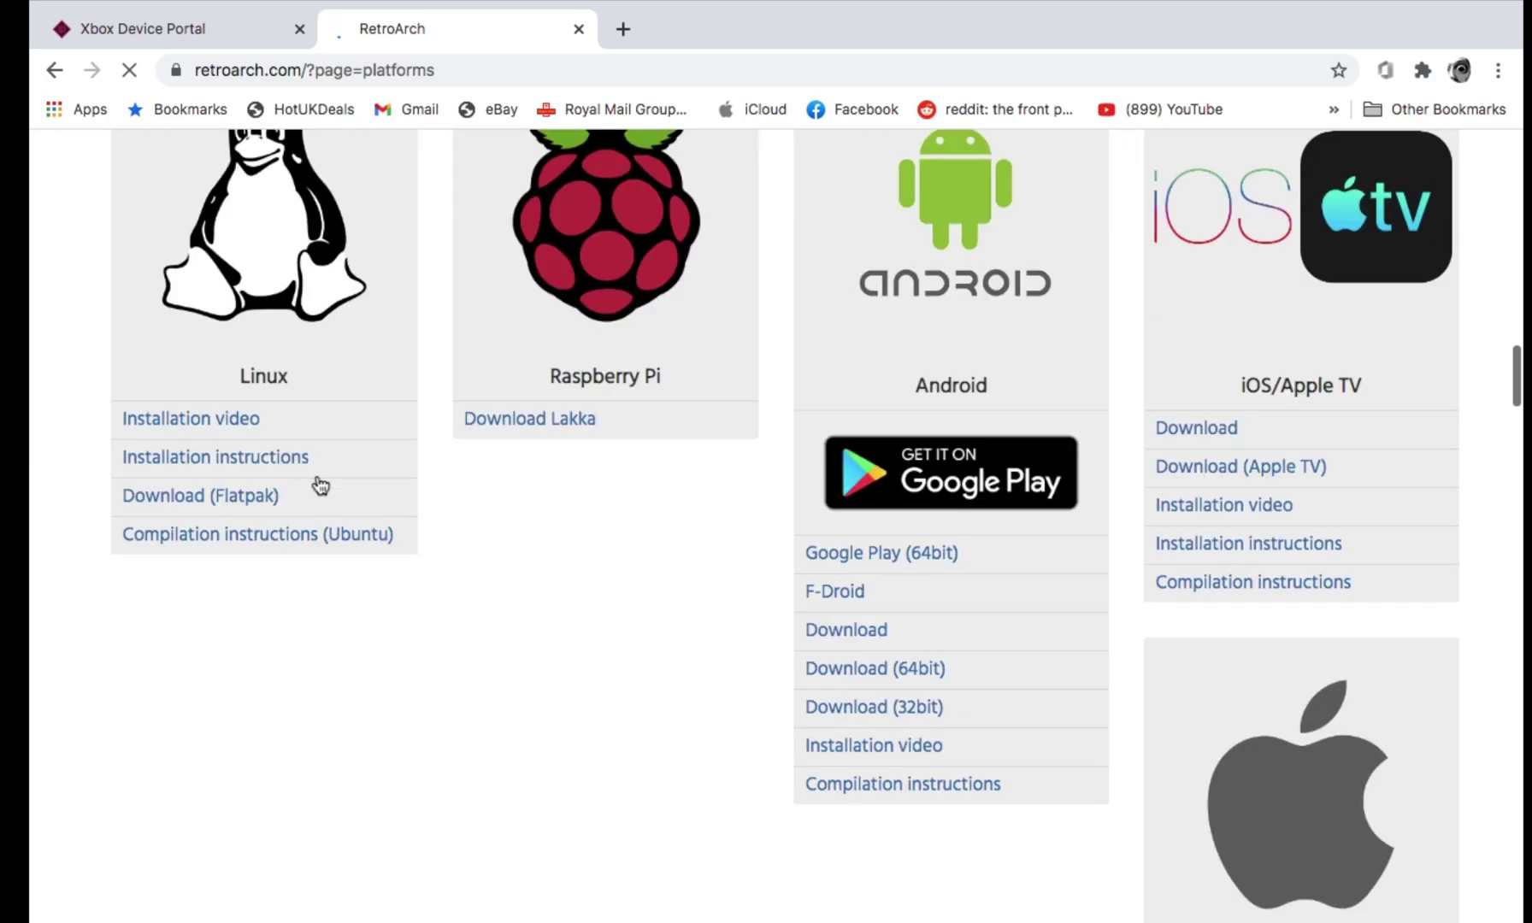
{"action": "scroll", "coordinate": [319, 485], "scroll_direction": "down", "scroll_amount": 6}
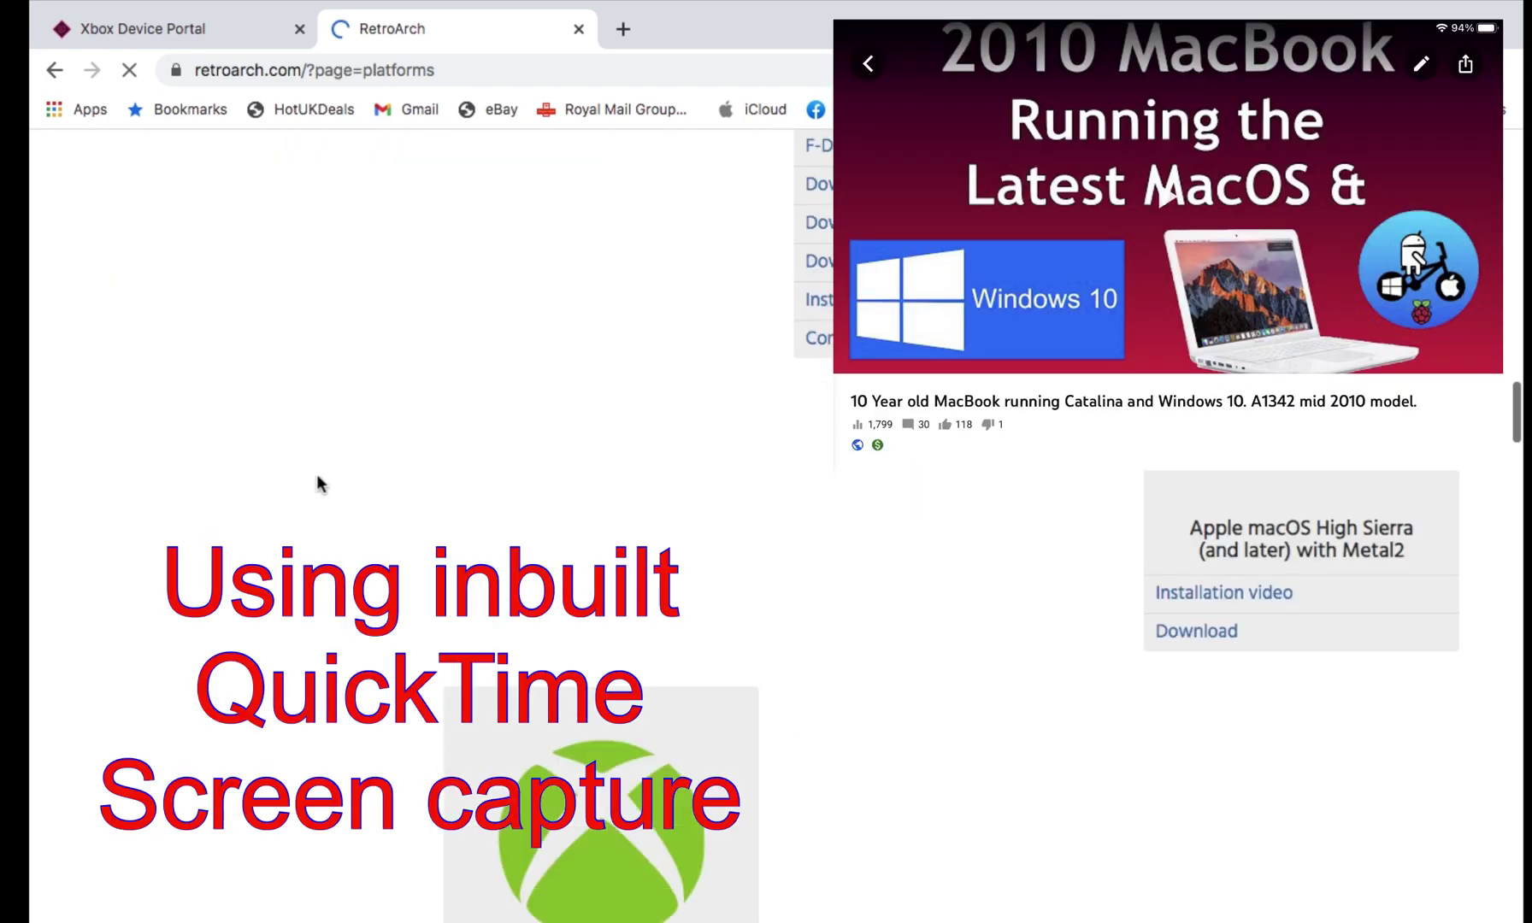
{"action": "scroll", "coordinate": [317, 476], "scroll_direction": "down", "scroll_amount": 5}
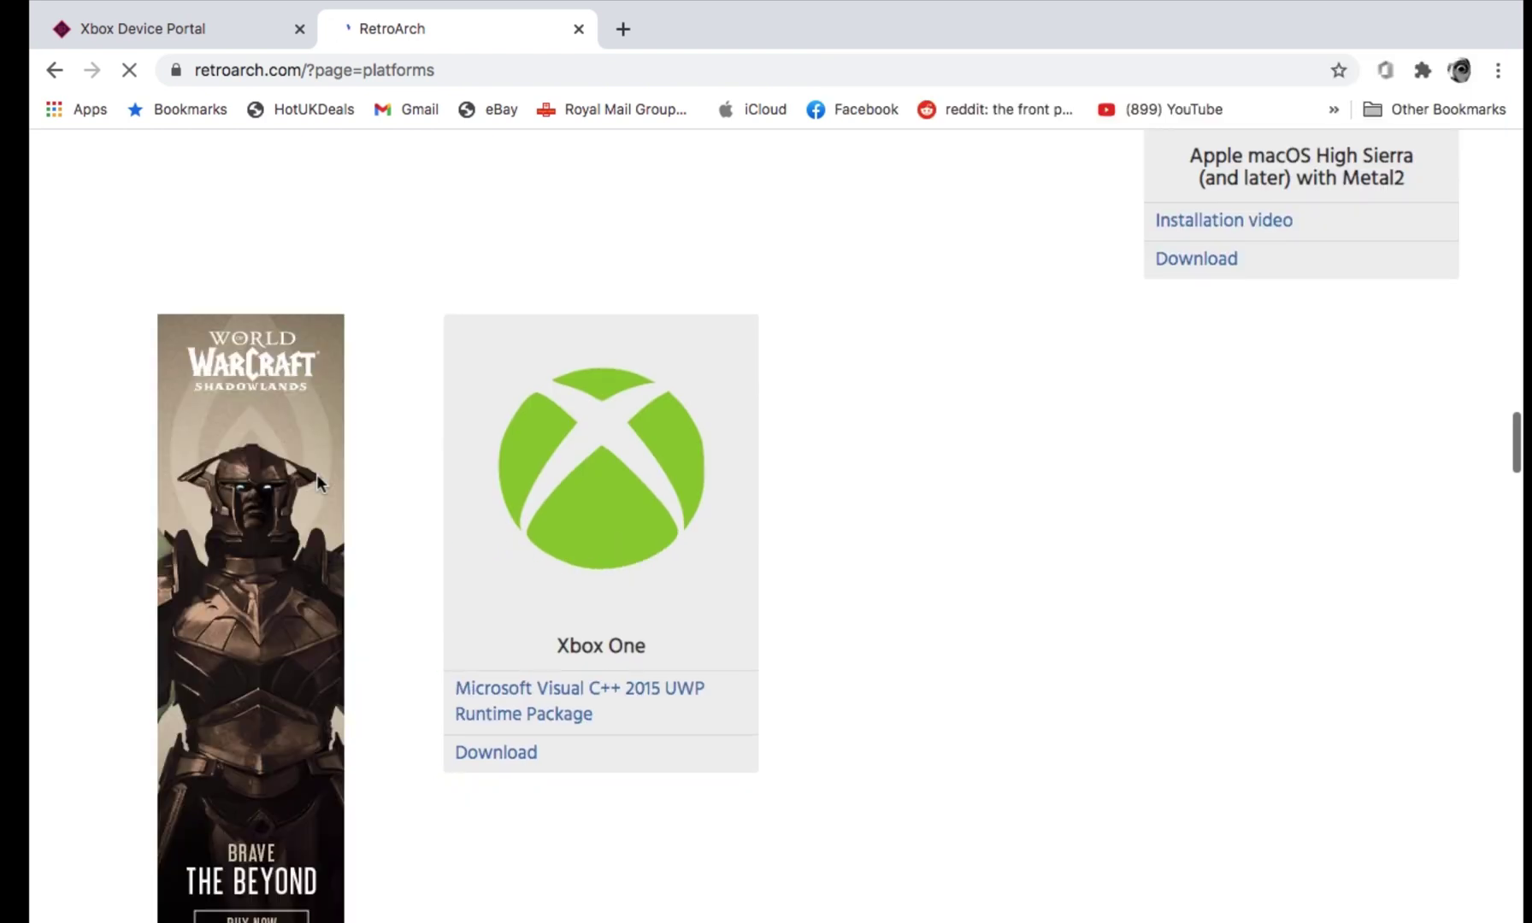
Download the Xbox One RetroArch appxbundle to the Desktop and select it there
{"action": "left_click", "coordinate": [489, 758]}
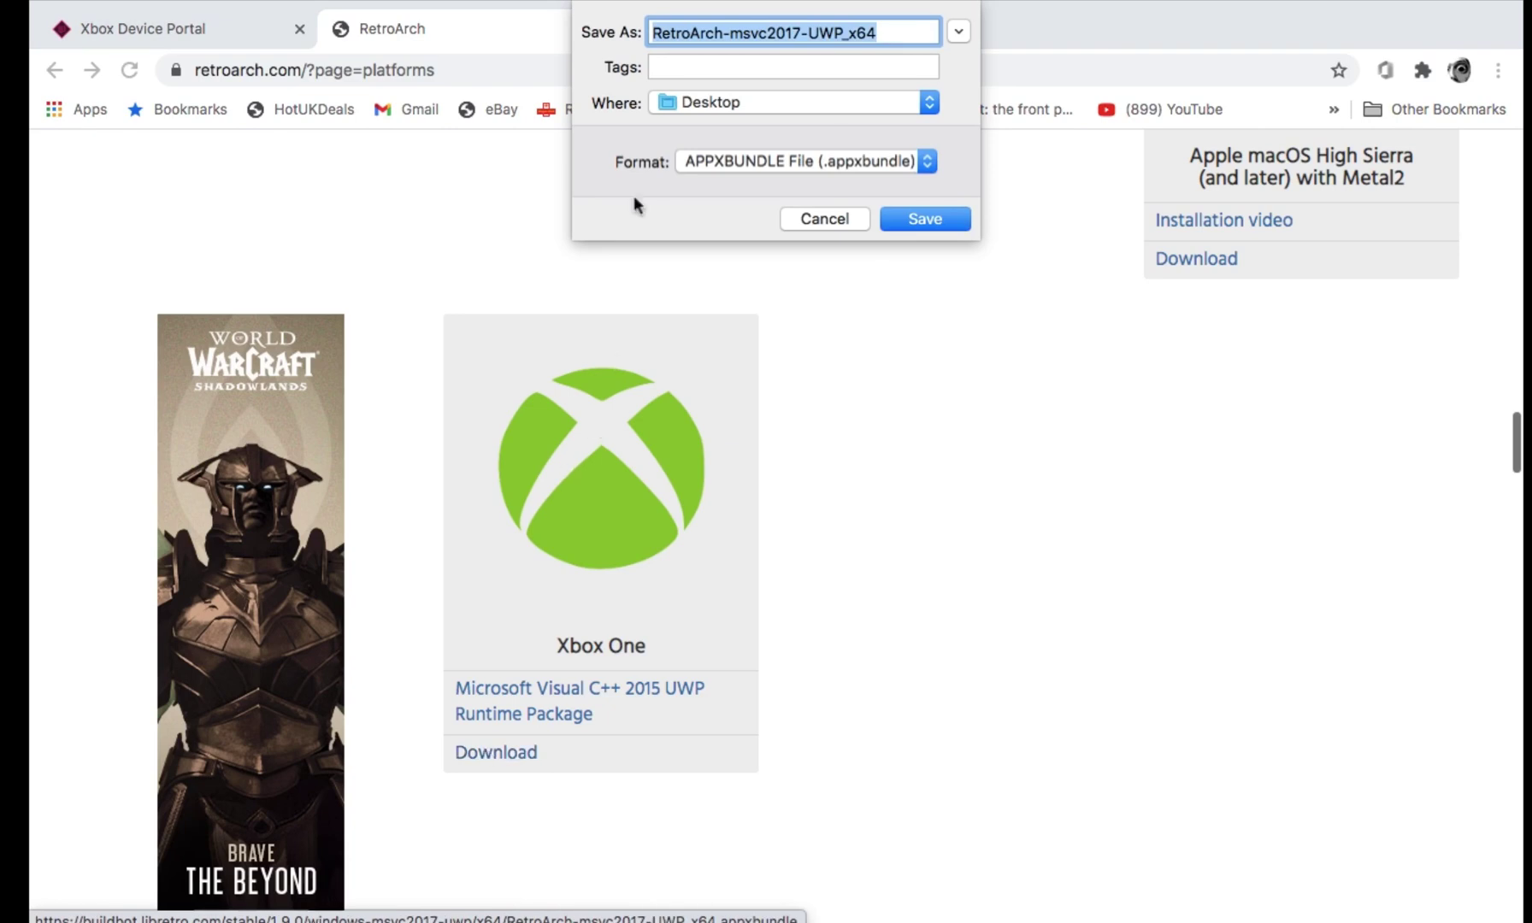
{"action": "left_click", "coordinate": [918, 222]}
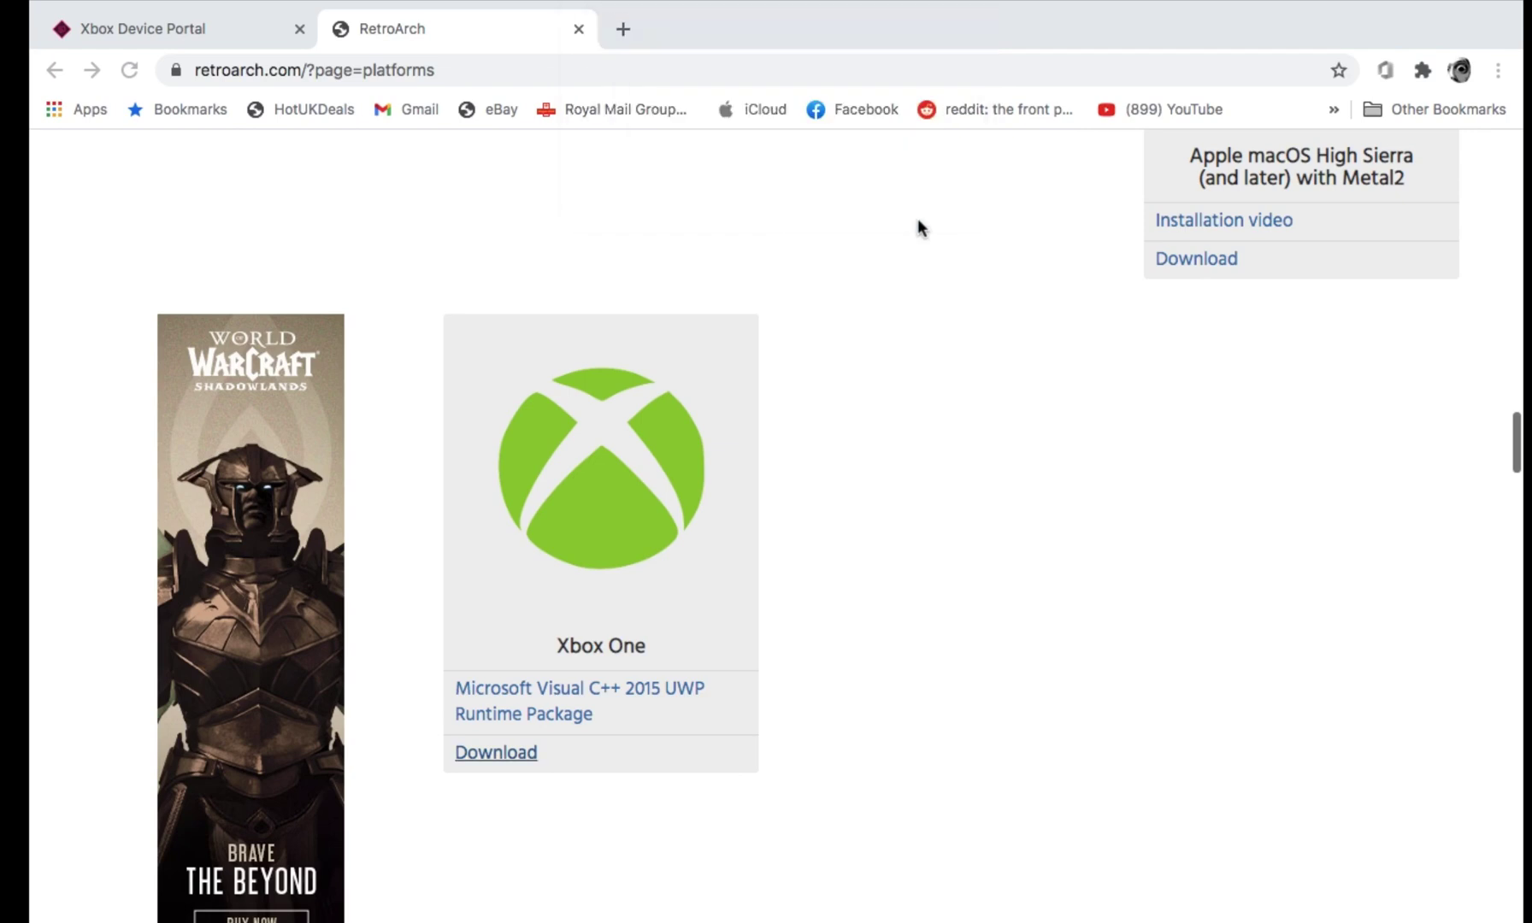
{"action": "key", "text": "ctrl+Right"}
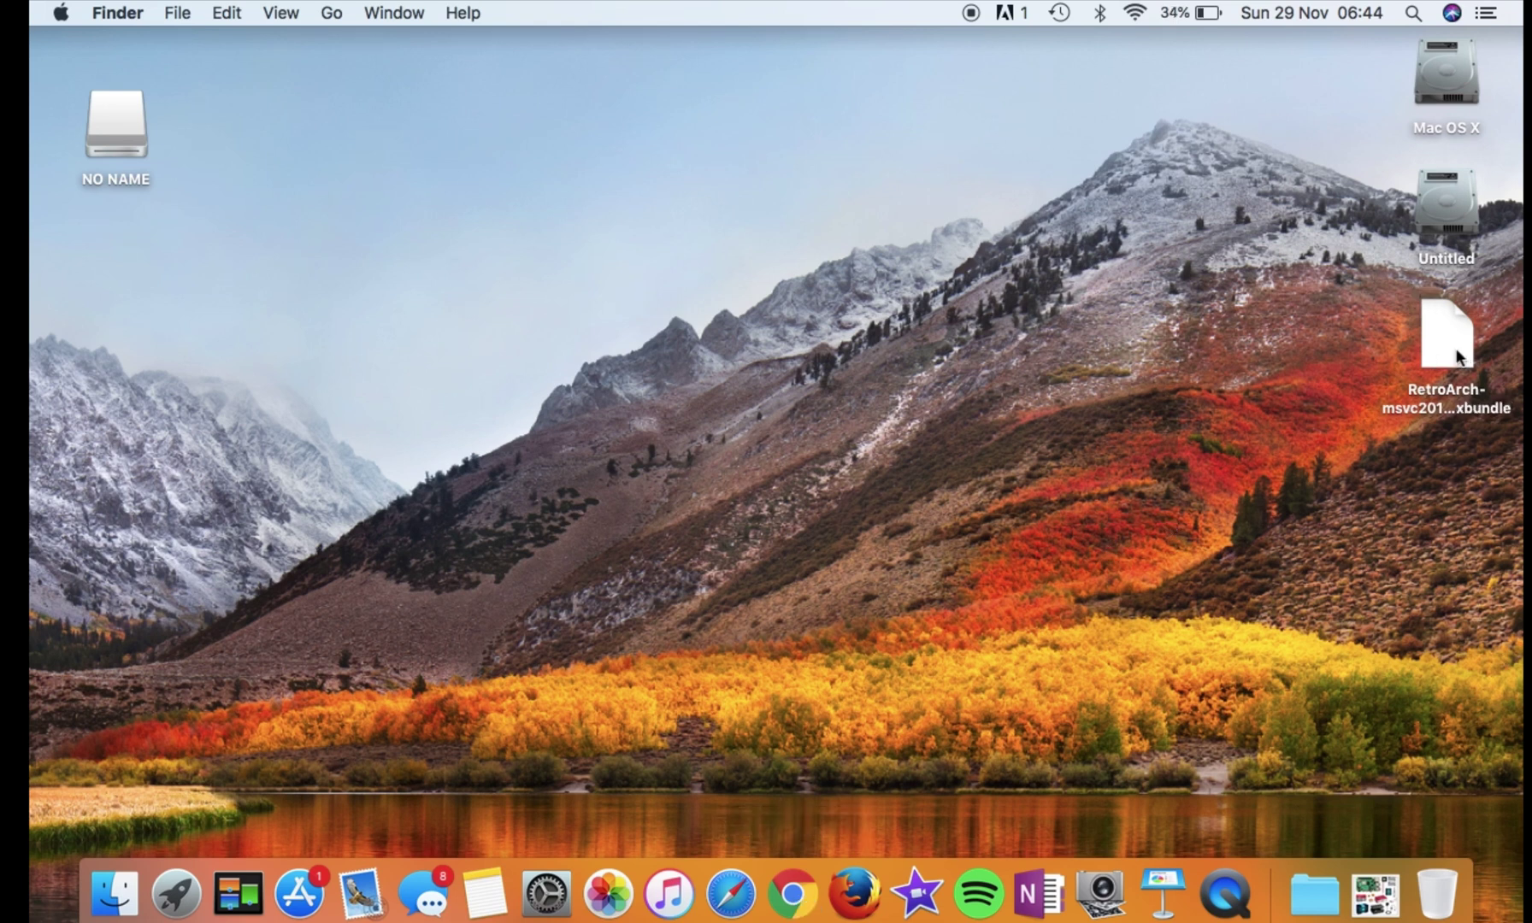
{"action": "left_click", "coordinate": [1458, 357]}
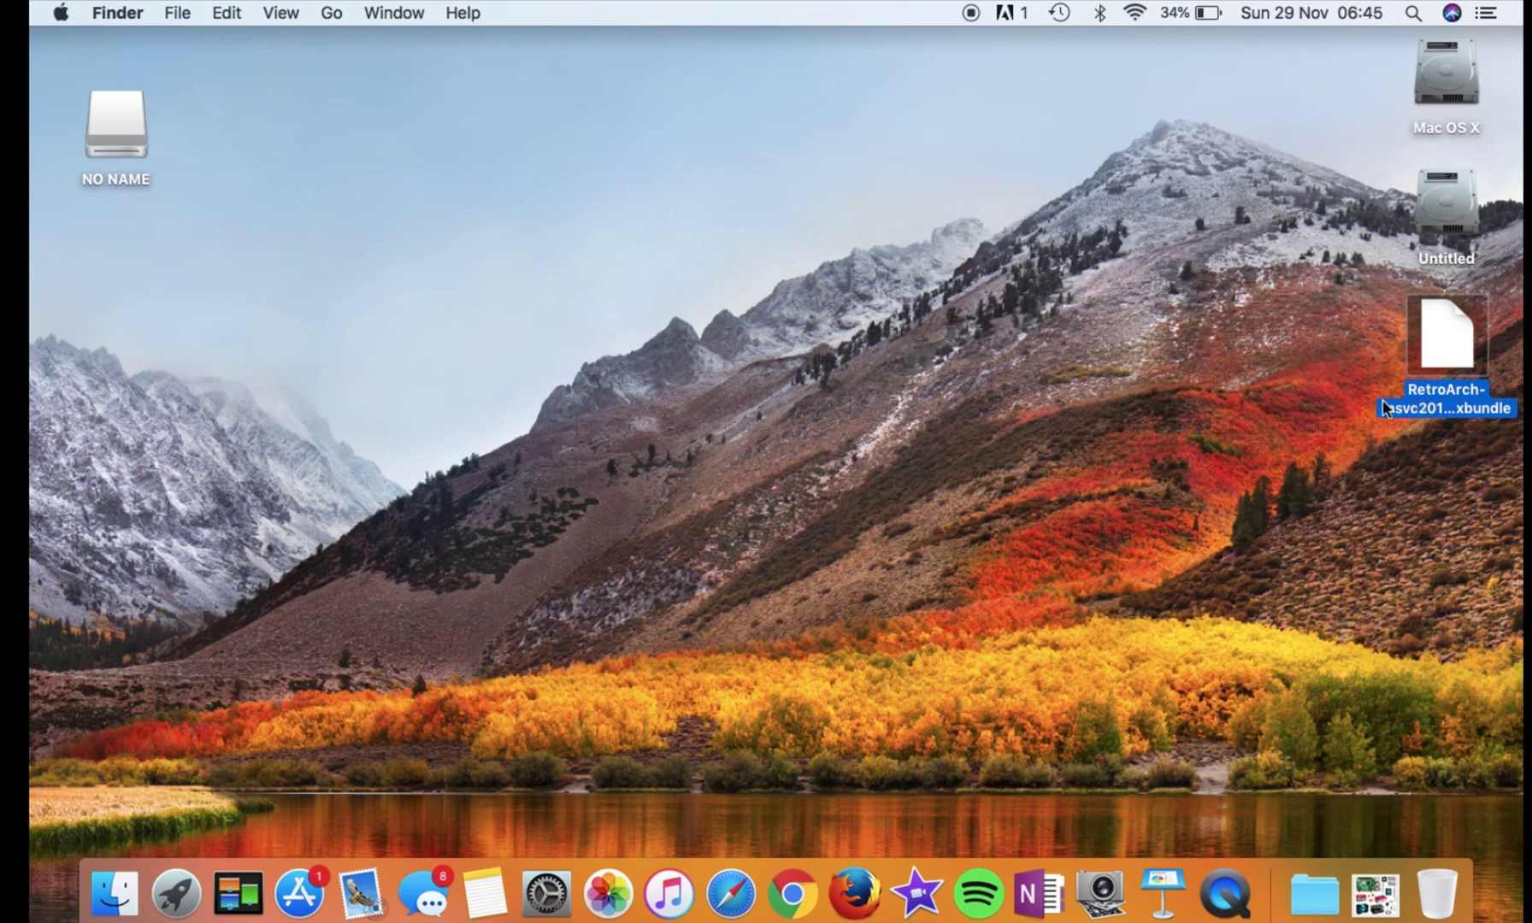
In the Device Portal, add the RetroArch appxbundle package and start its installation
{"action": "left_click", "coordinate": [794, 895]}
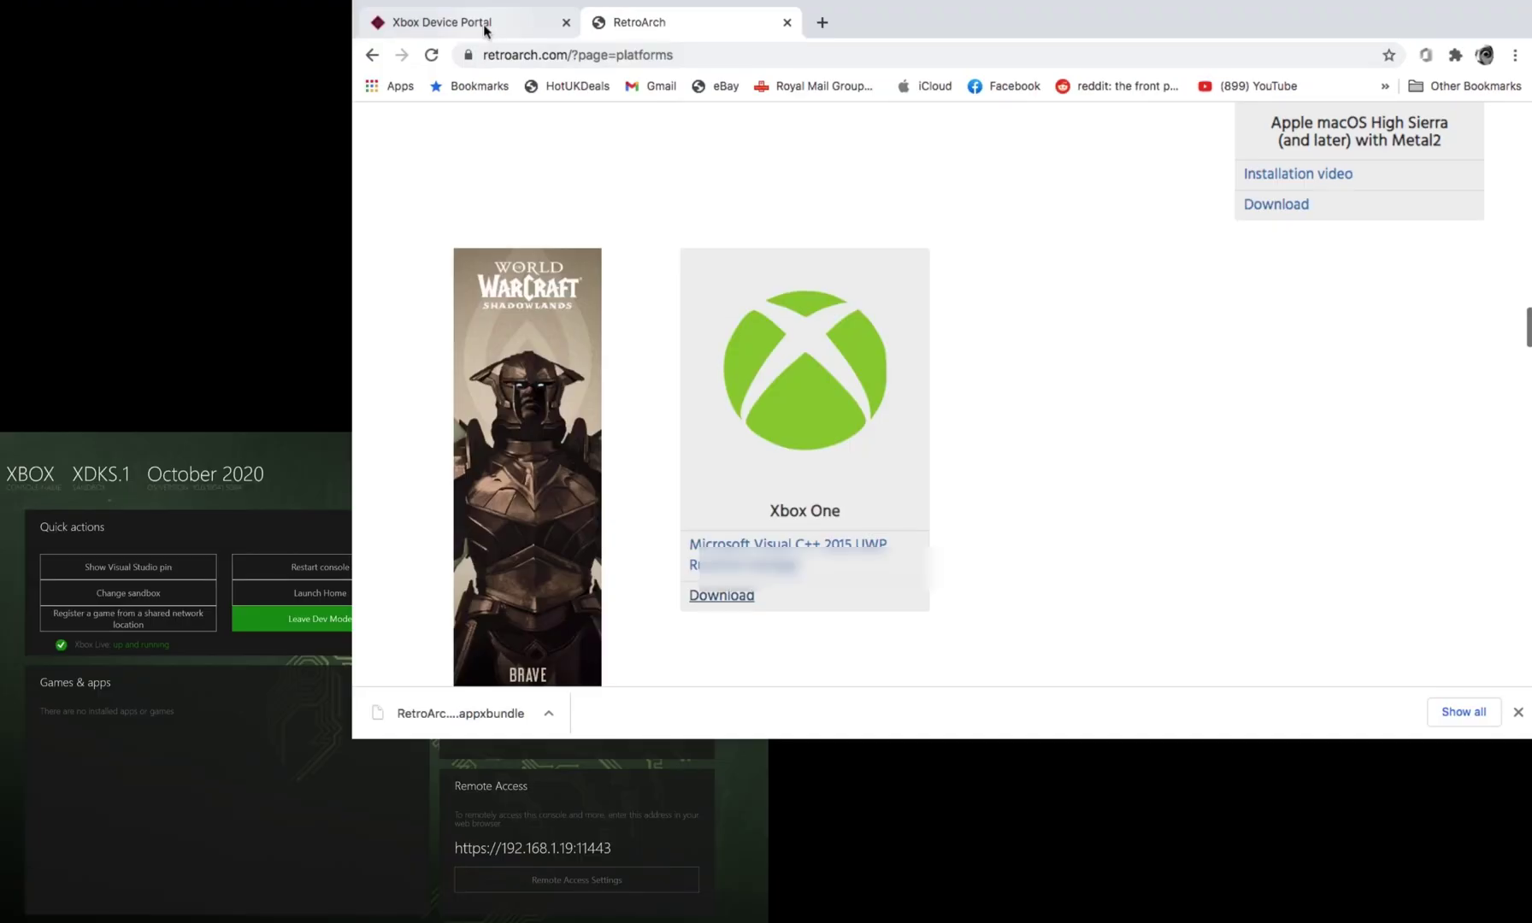
{"action": "left_click", "coordinate": [195, 30]}
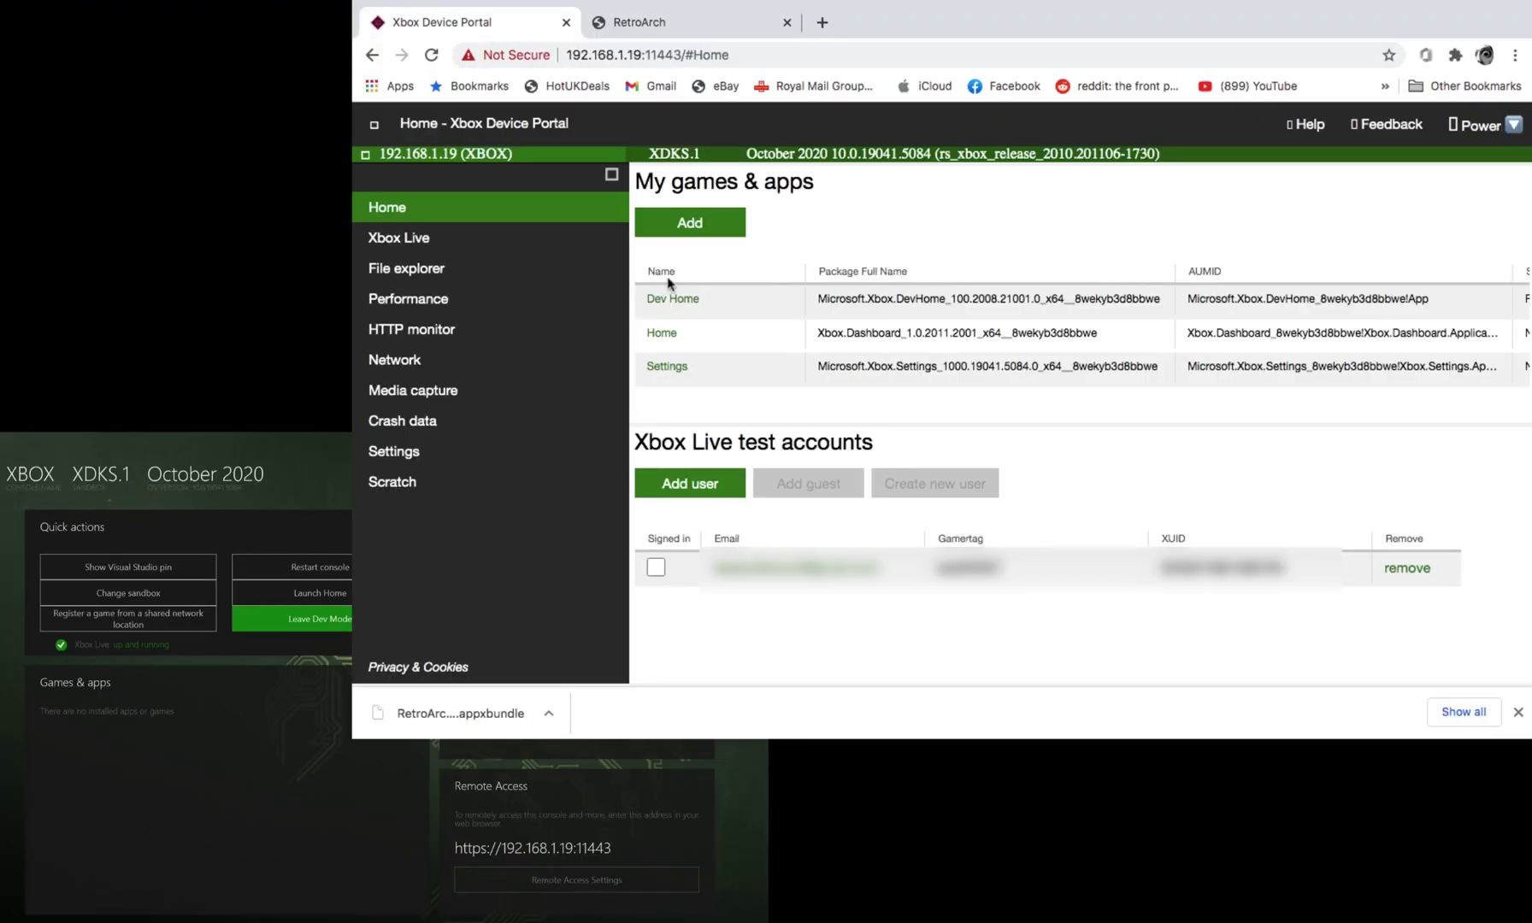
{"action": "left_click", "coordinate": [701, 236]}
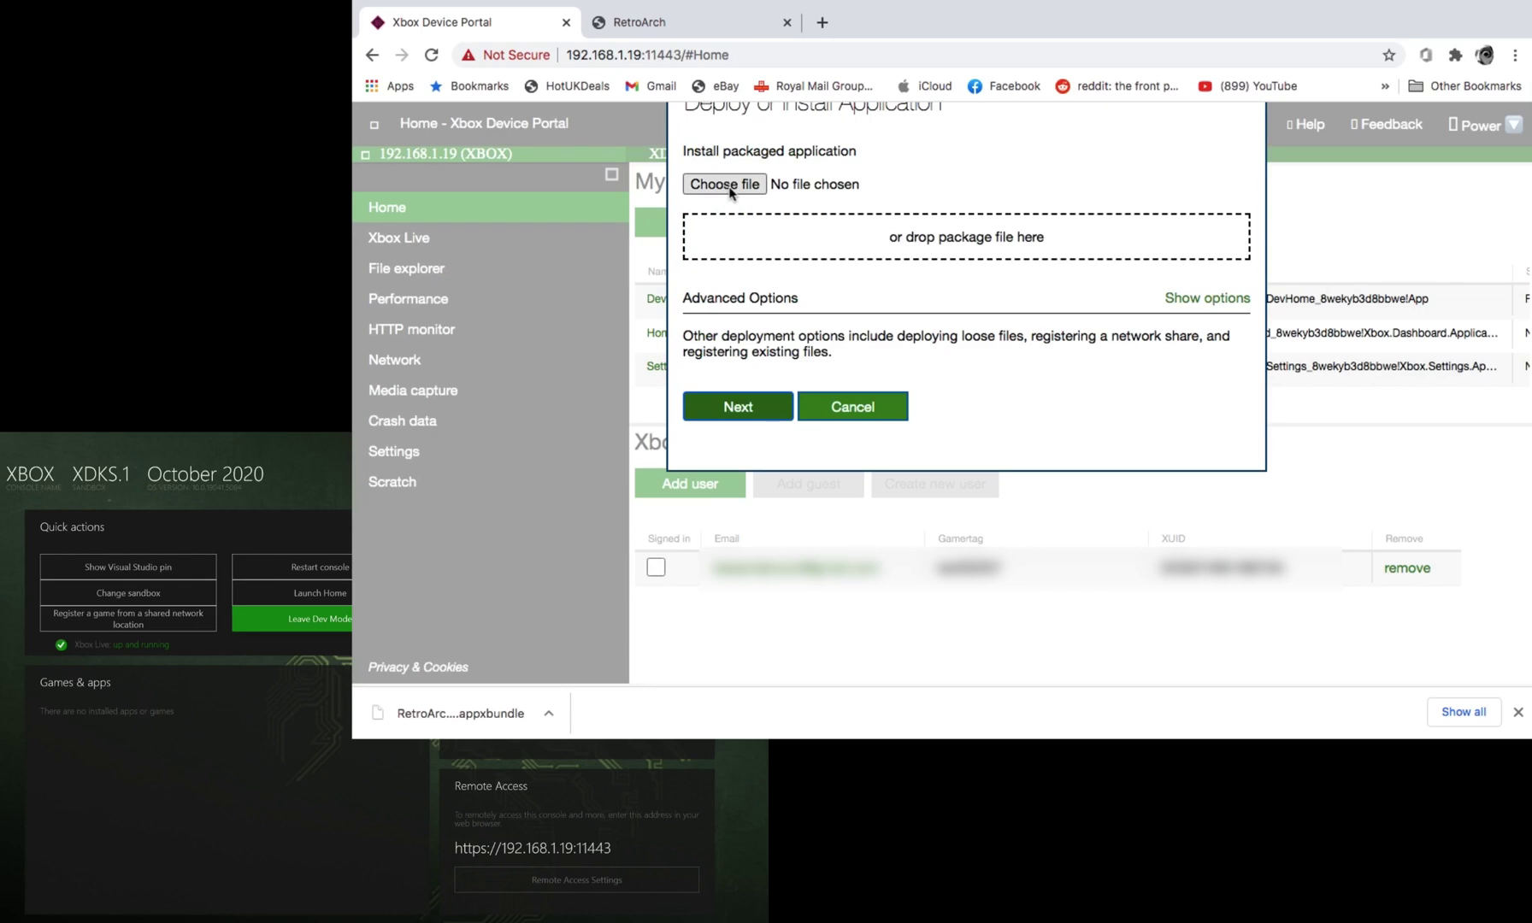
{"action": "left_click", "coordinate": [727, 185]}
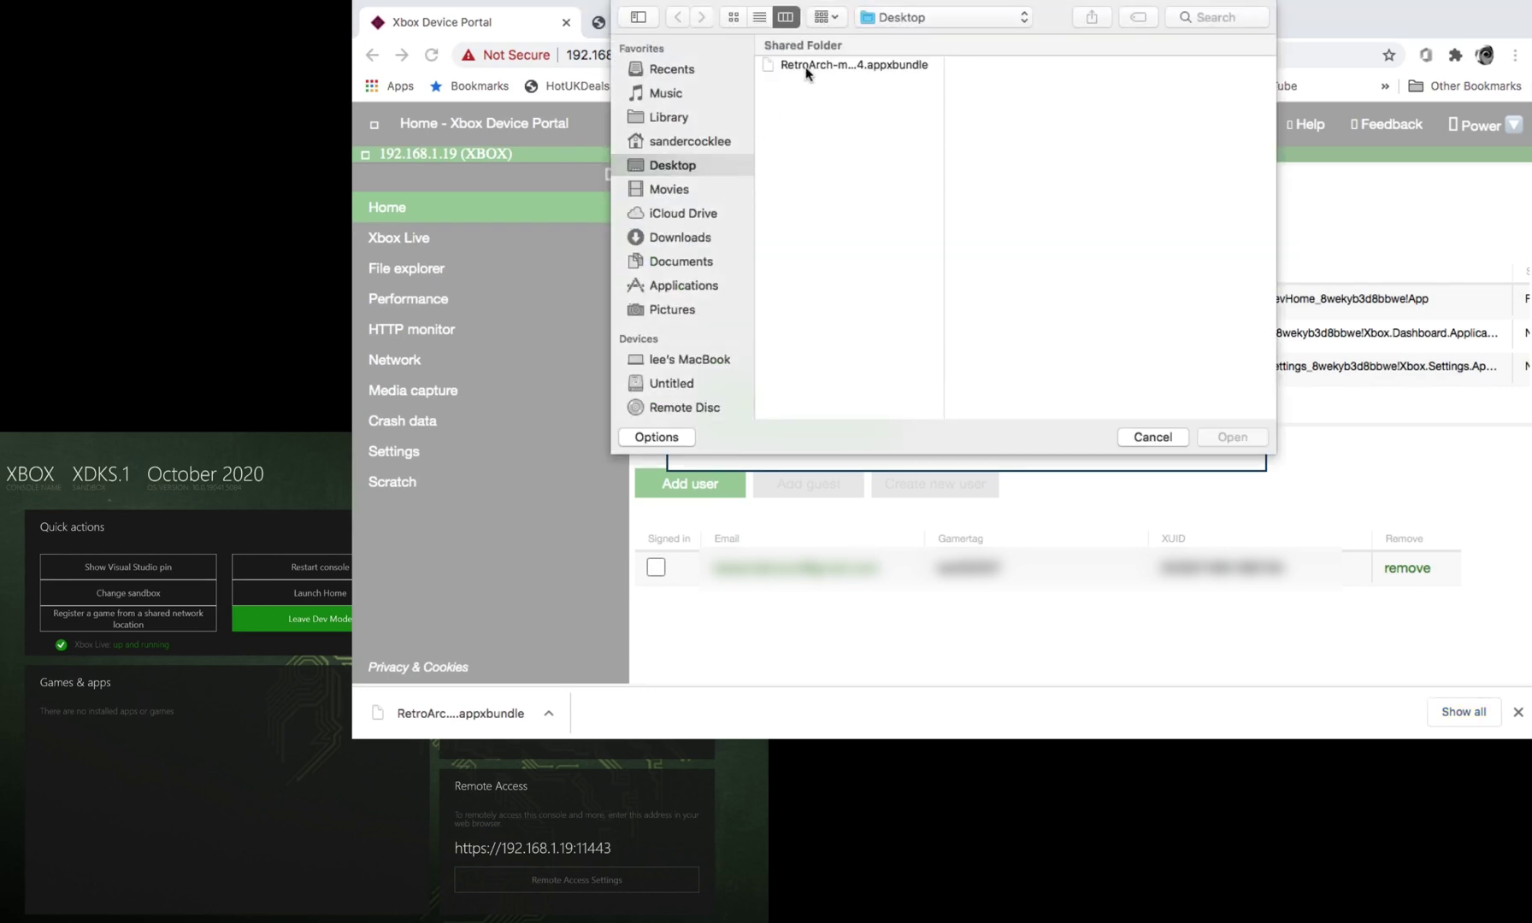
{"action": "left_click", "coordinate": [806, 67]}
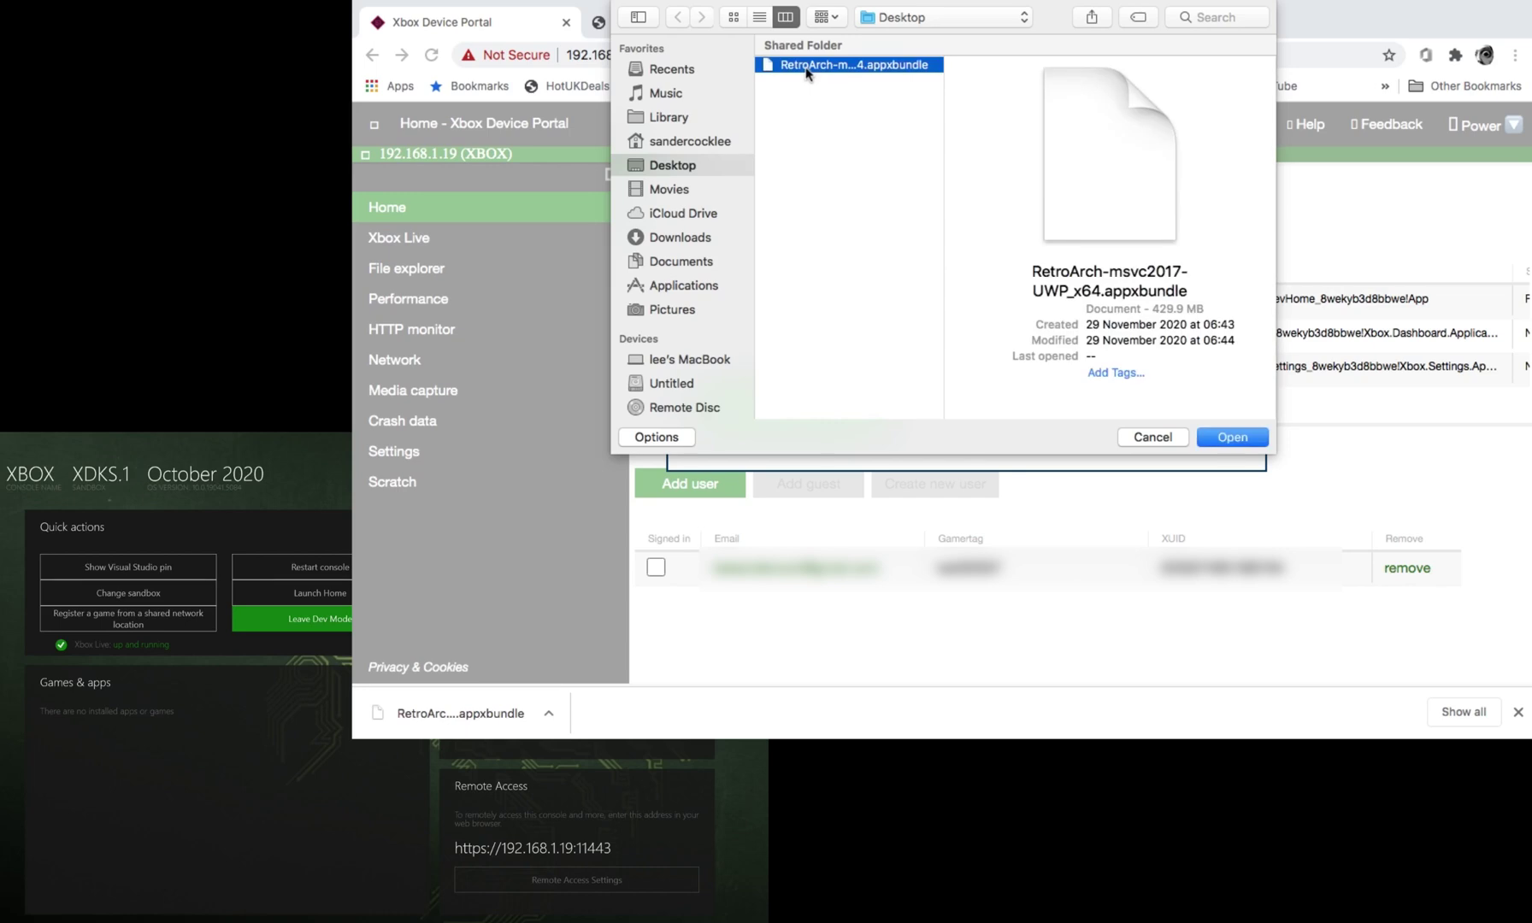
{"action": "left_click", "coordinate": [1222, 438]}
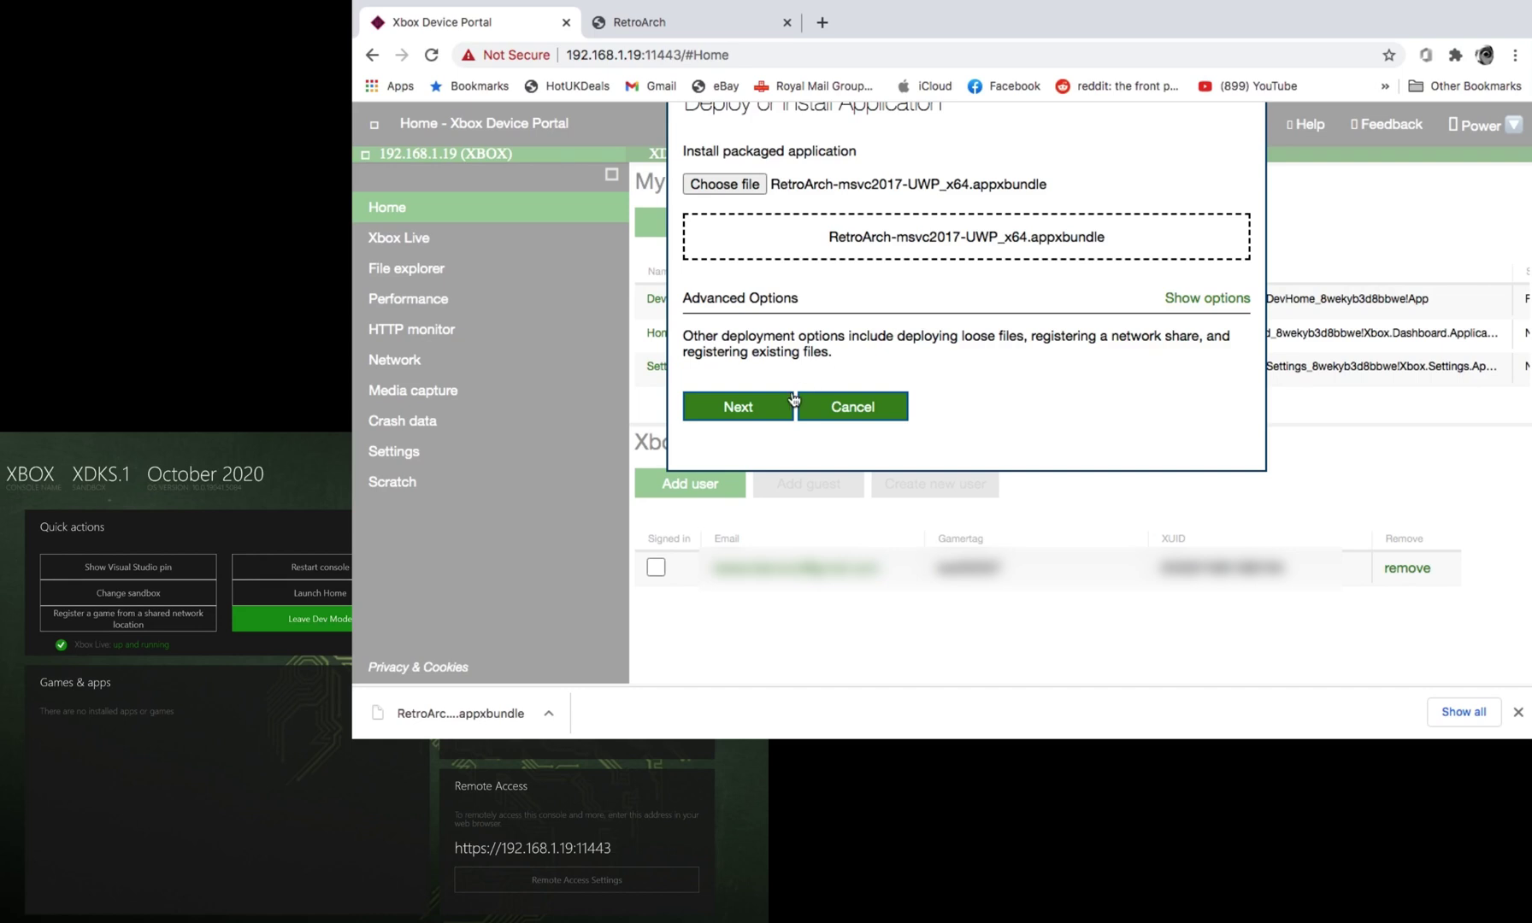
{"action": "left_click", "coordinate": [773, 414]}
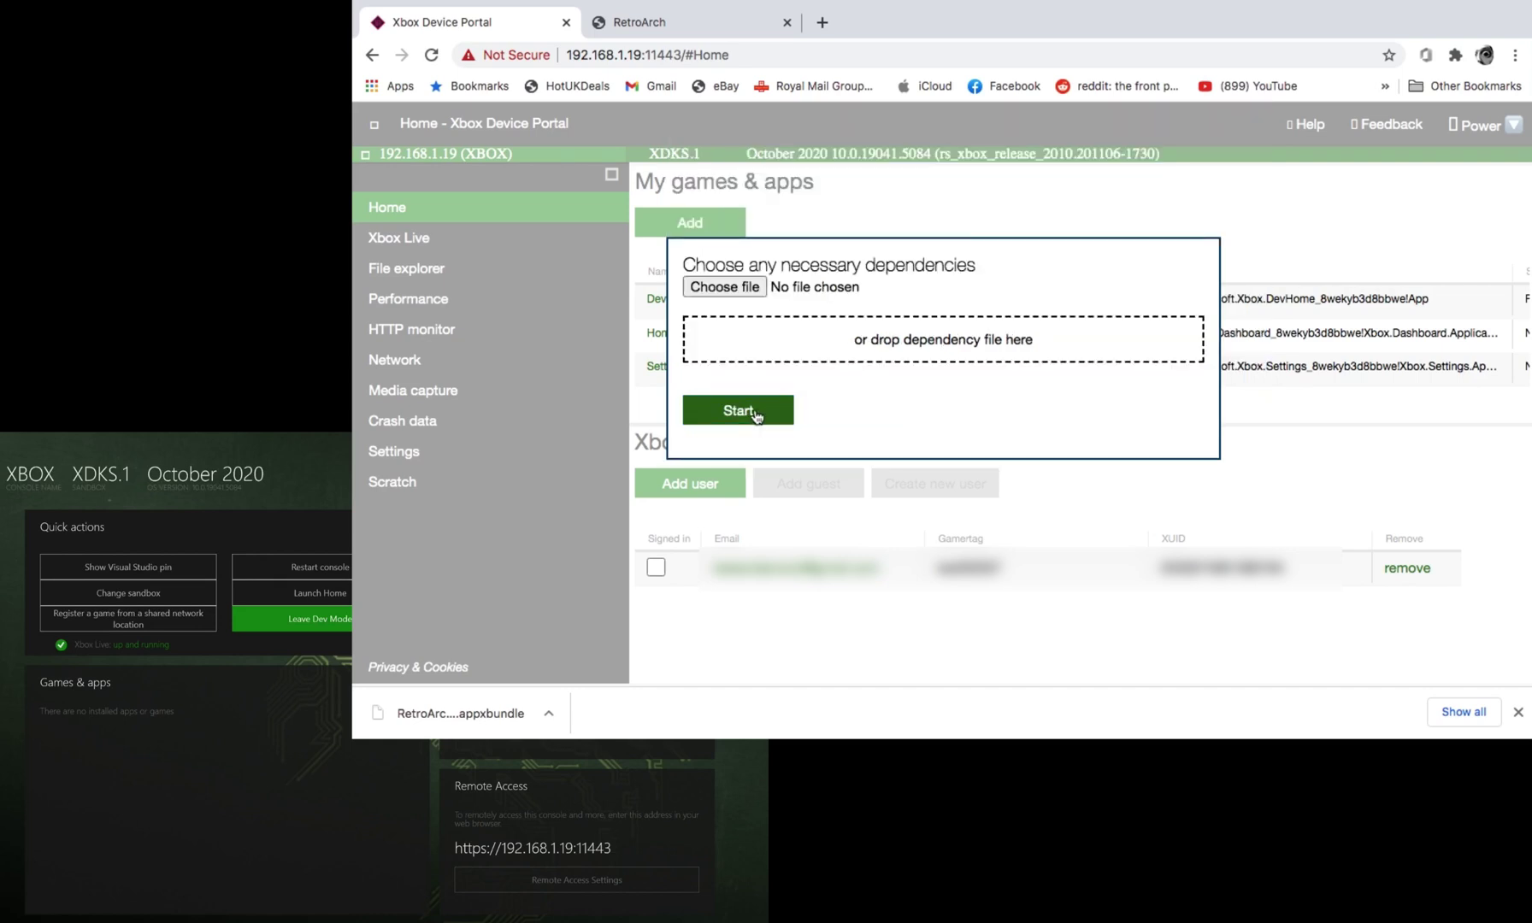
{"action": "left_click", "coordinate": [756, 415]}
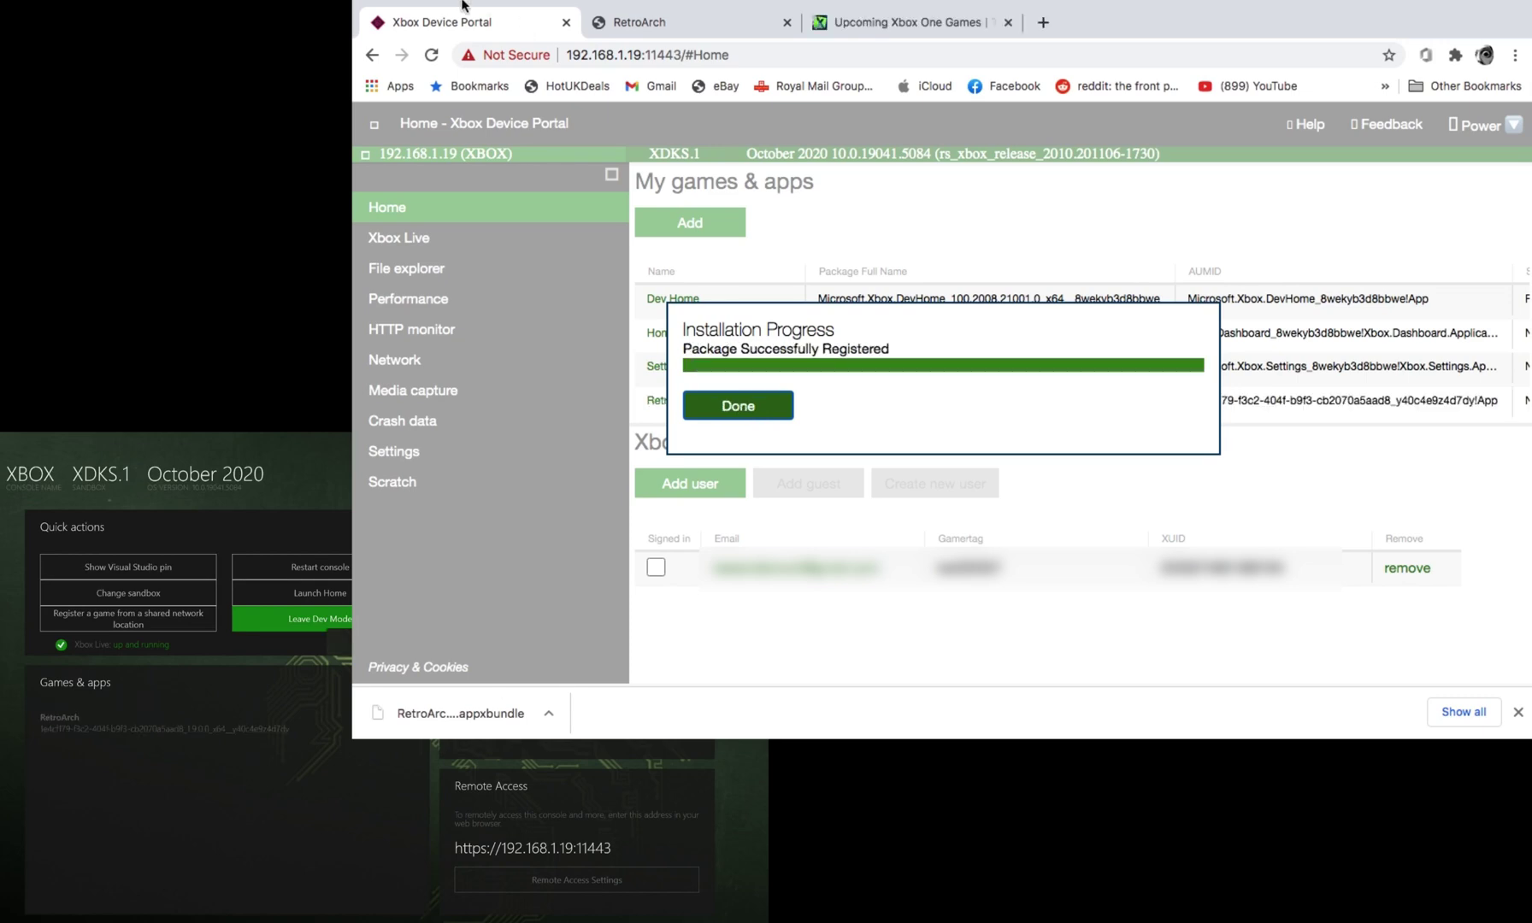
{"action": "mouse_move", "coordinate": [465, 3]}
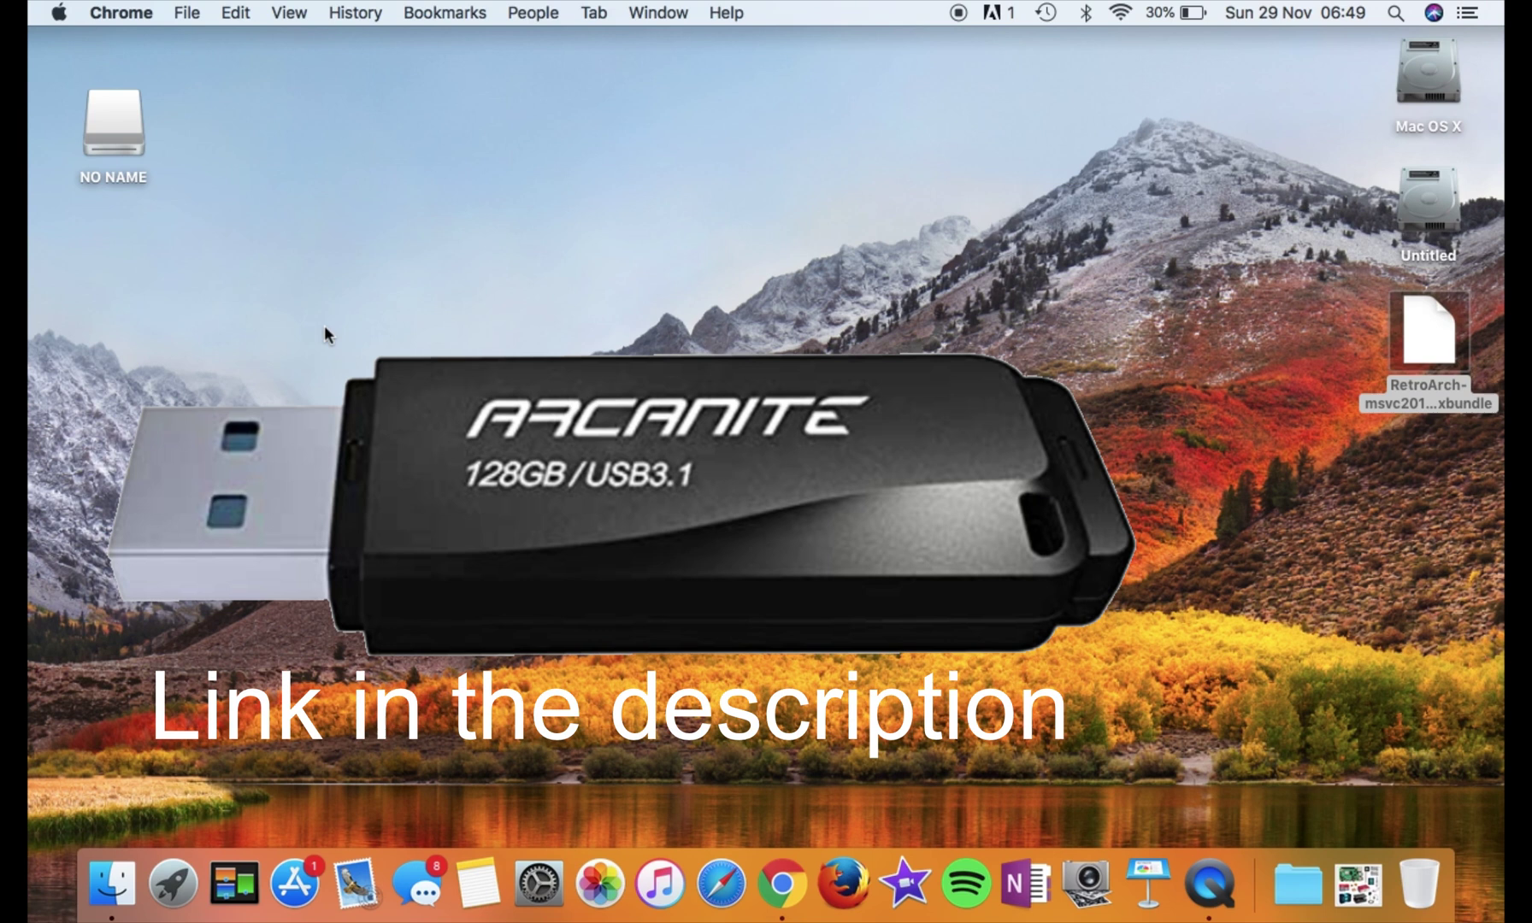
Open the NO NAME drive and look inside its snes, psp and n64 folders
{"action": "left_click", "coordinate": [111, 124]}
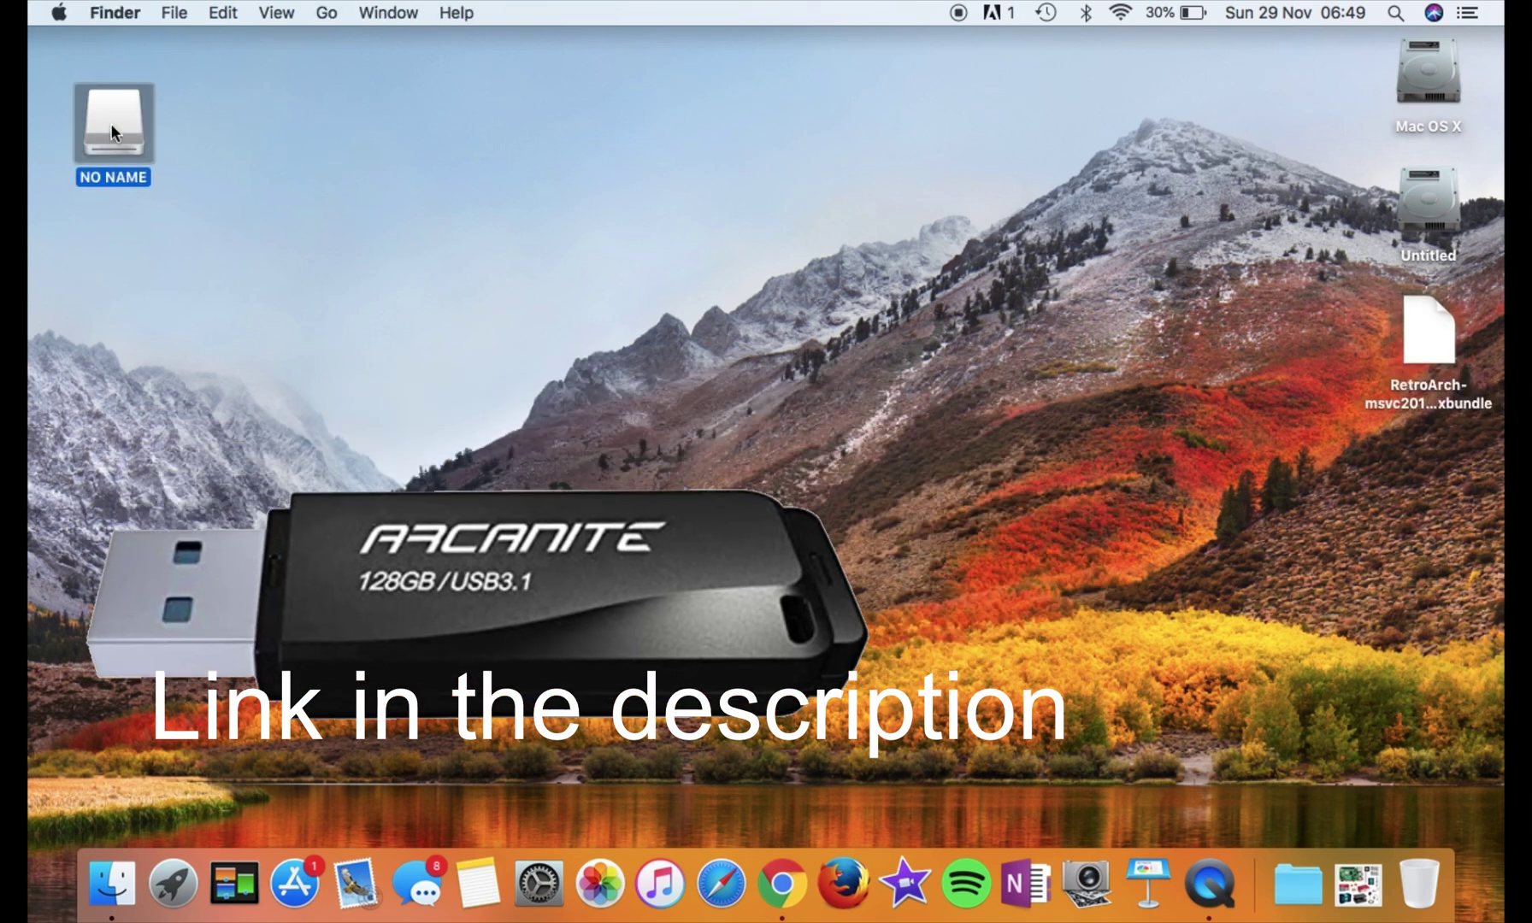
{"action": "double_click", "coordinate": [111, 125]}
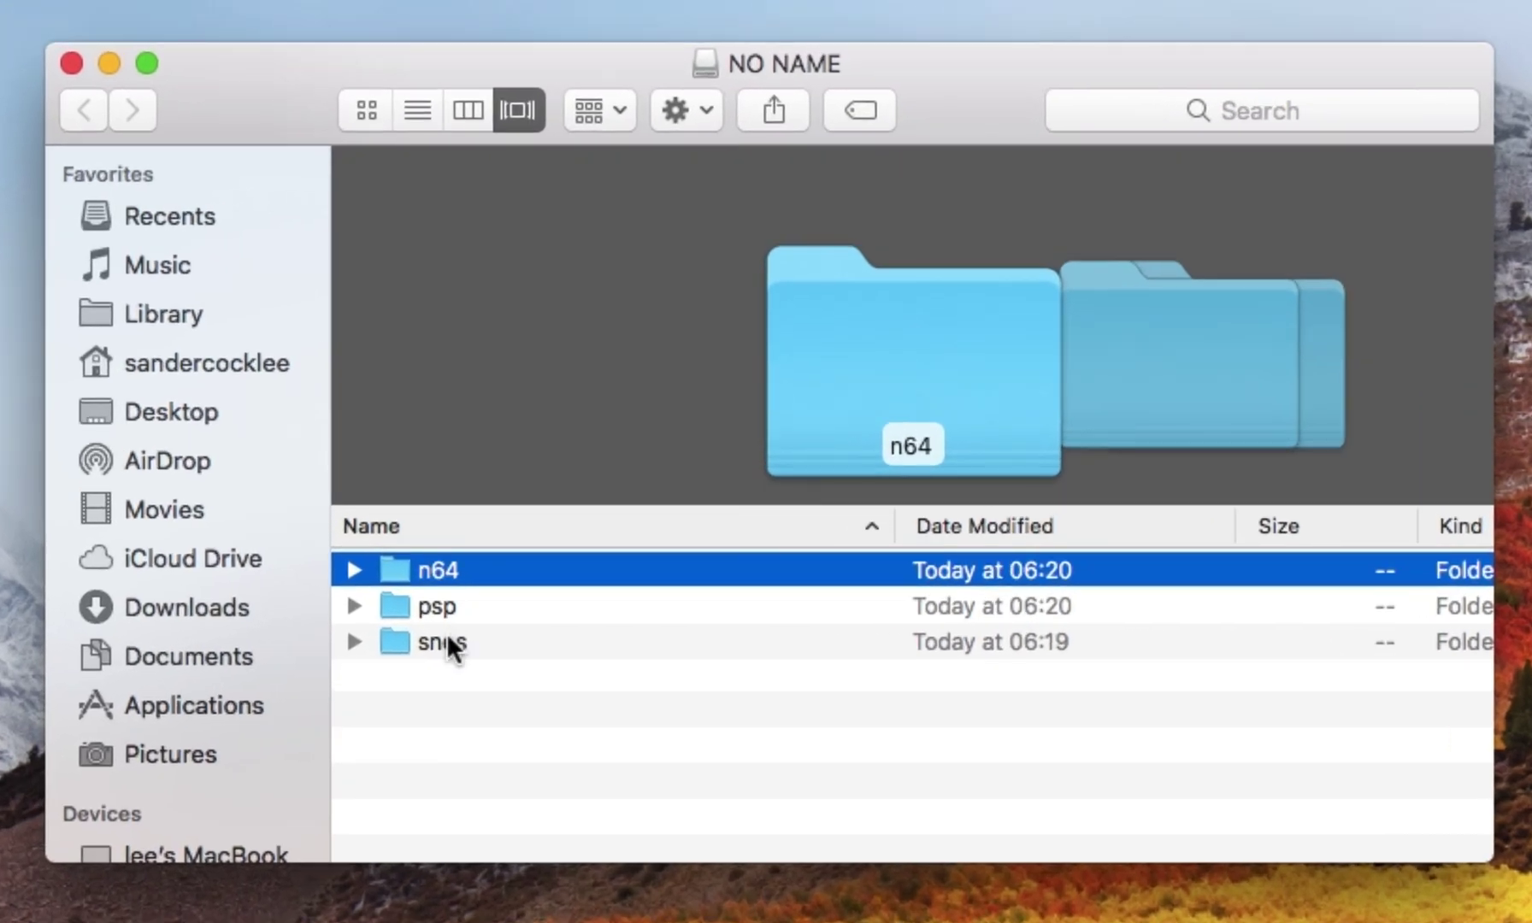
{"action": "double_click", "coordinate": [494, 593]}
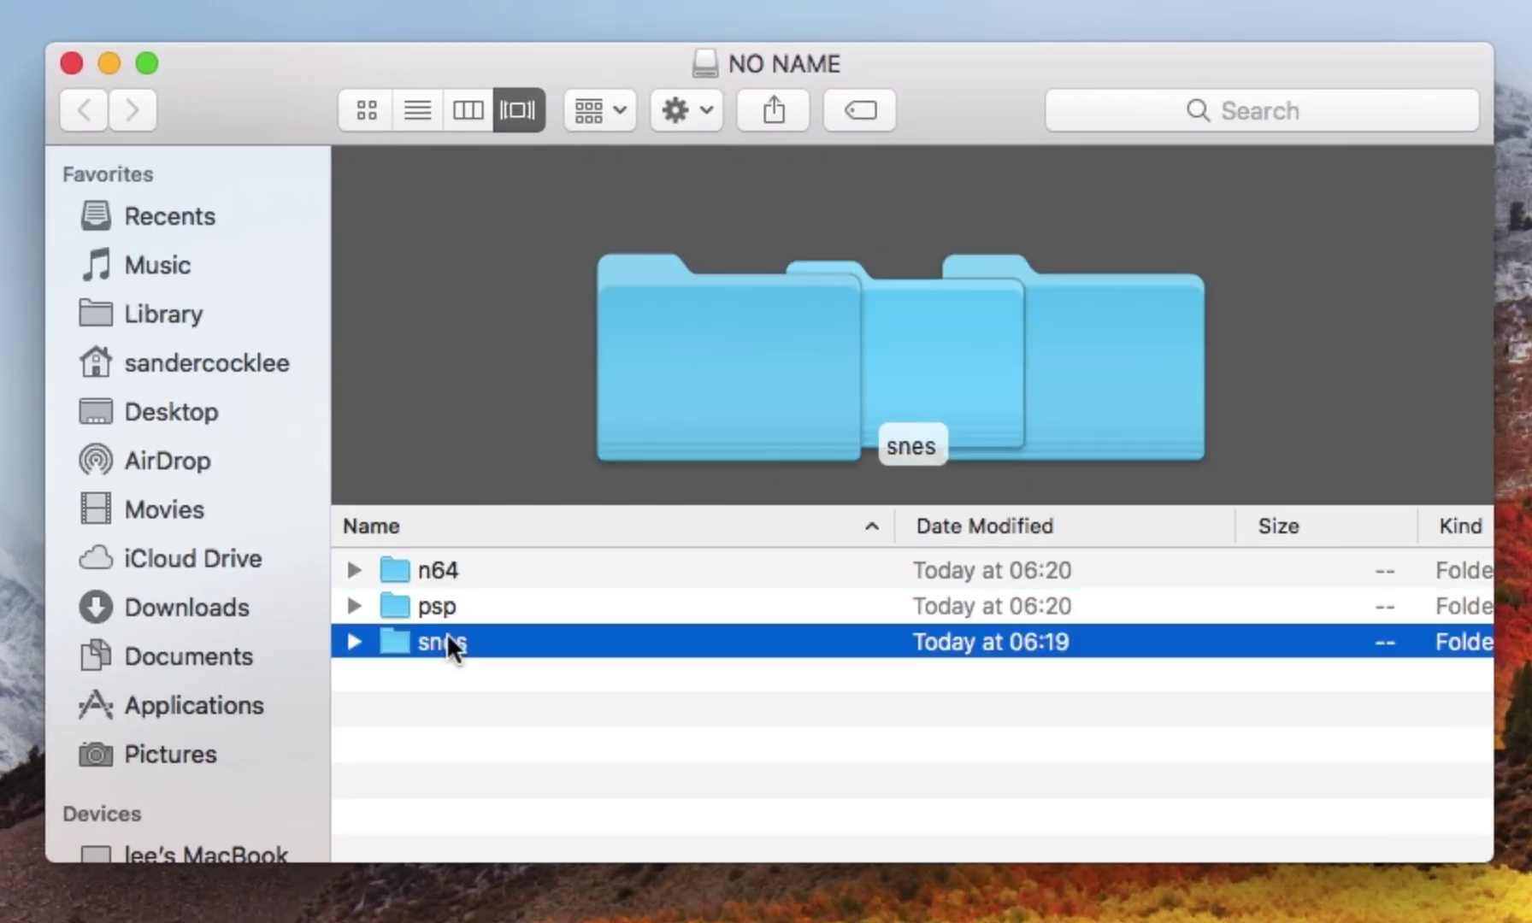
{"action": "left_click", "coordinate": [91, 108]}
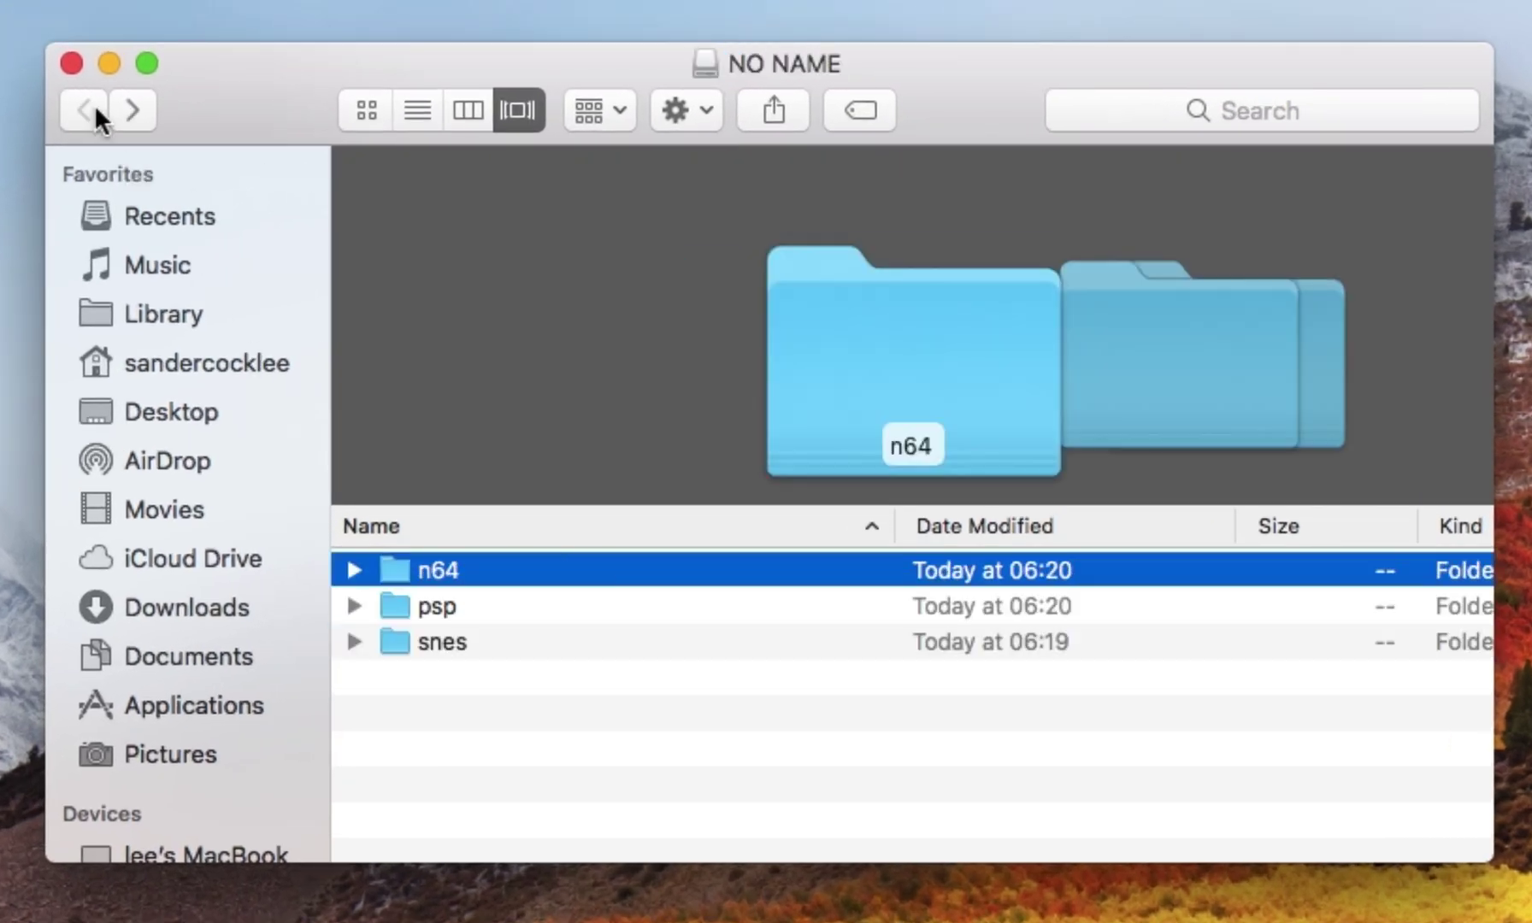
{"action": "double_click", "coordinate": [405, 608]}
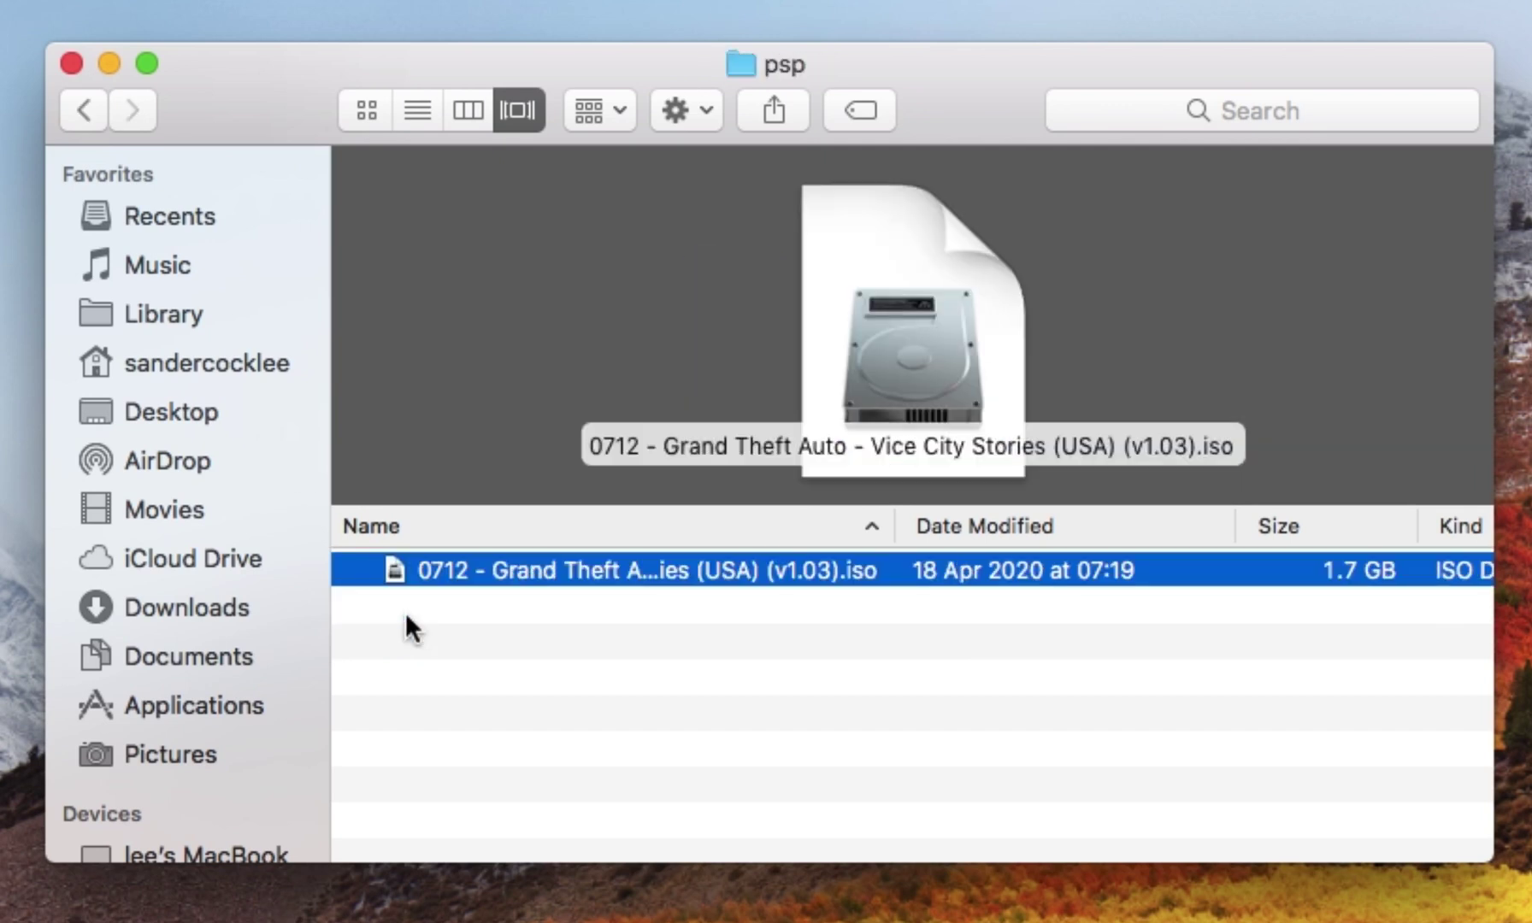
{"action": "left_click", "coordinate": [83, 110]}
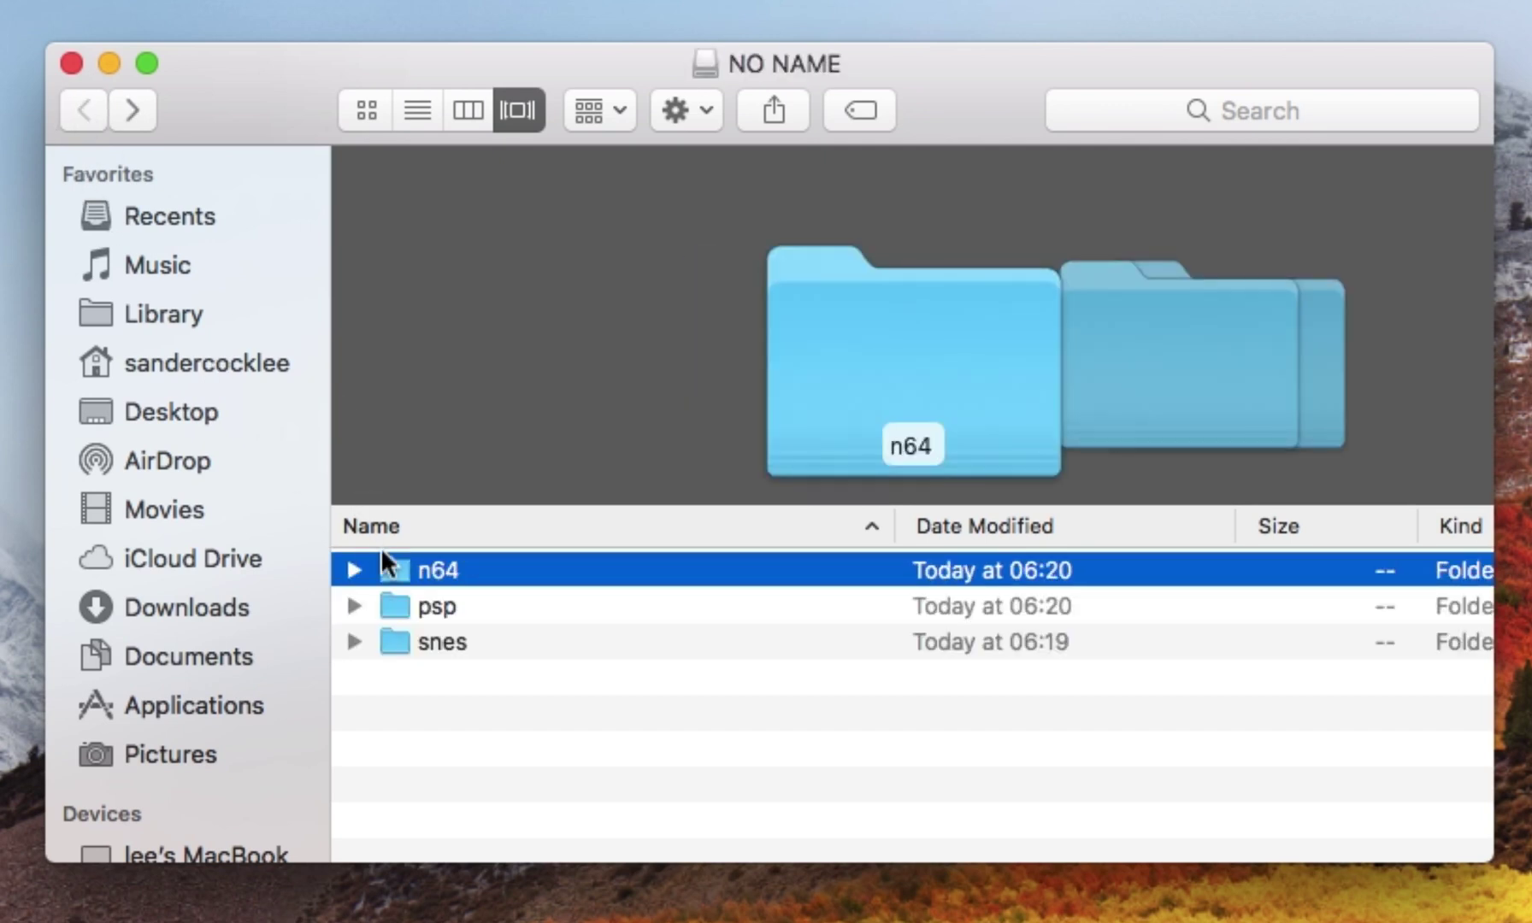
{"action": "double_click", "coordinate": [398, 574]}
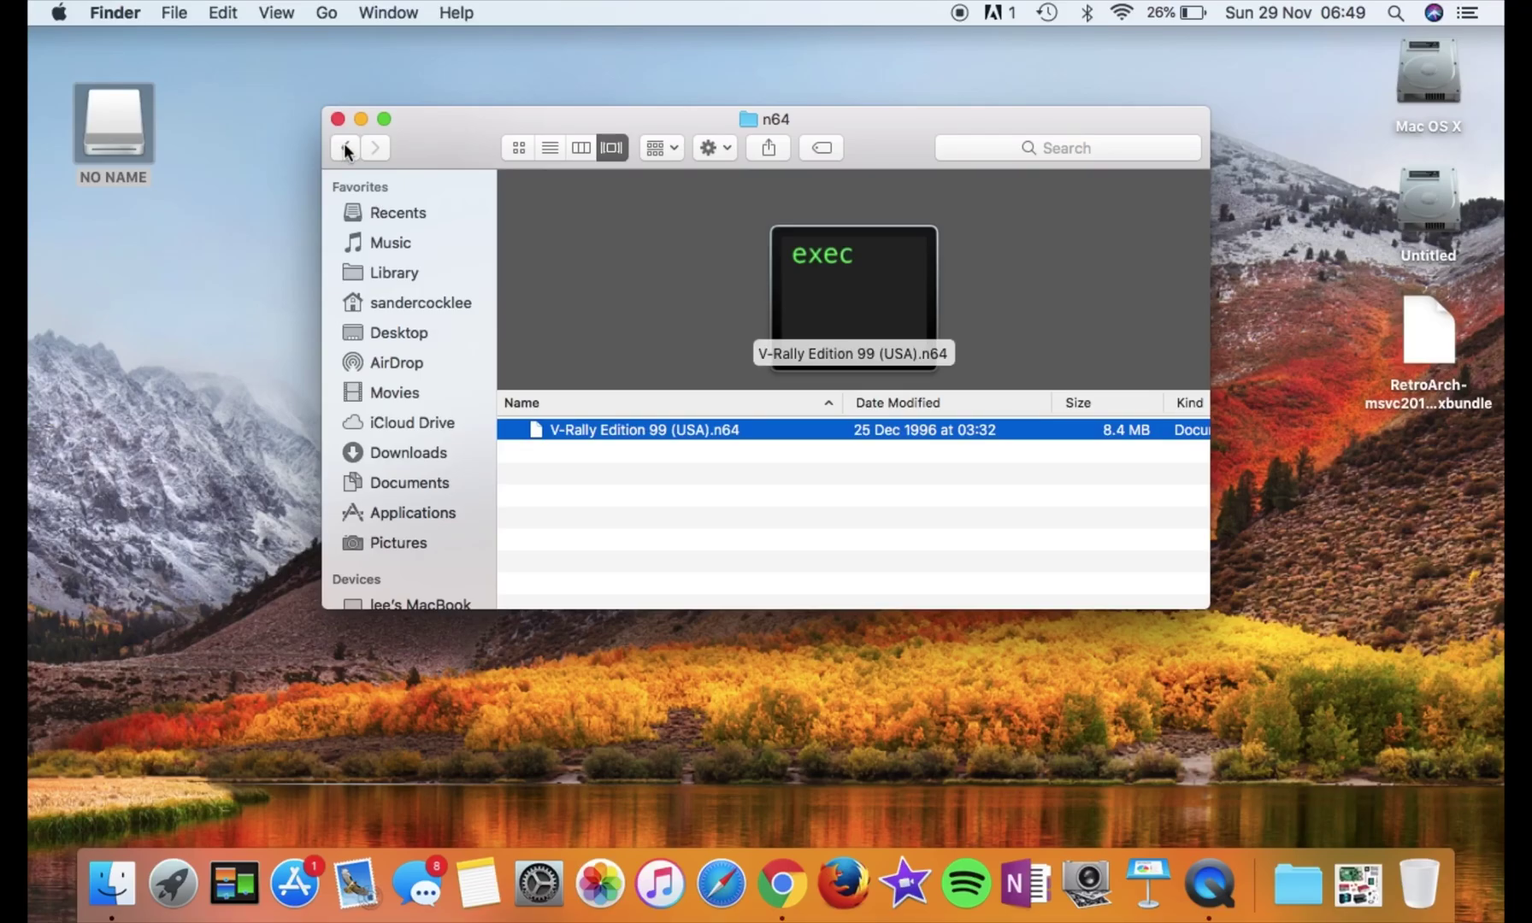
{"action": "left_click", "coordinate": [346, 149]}
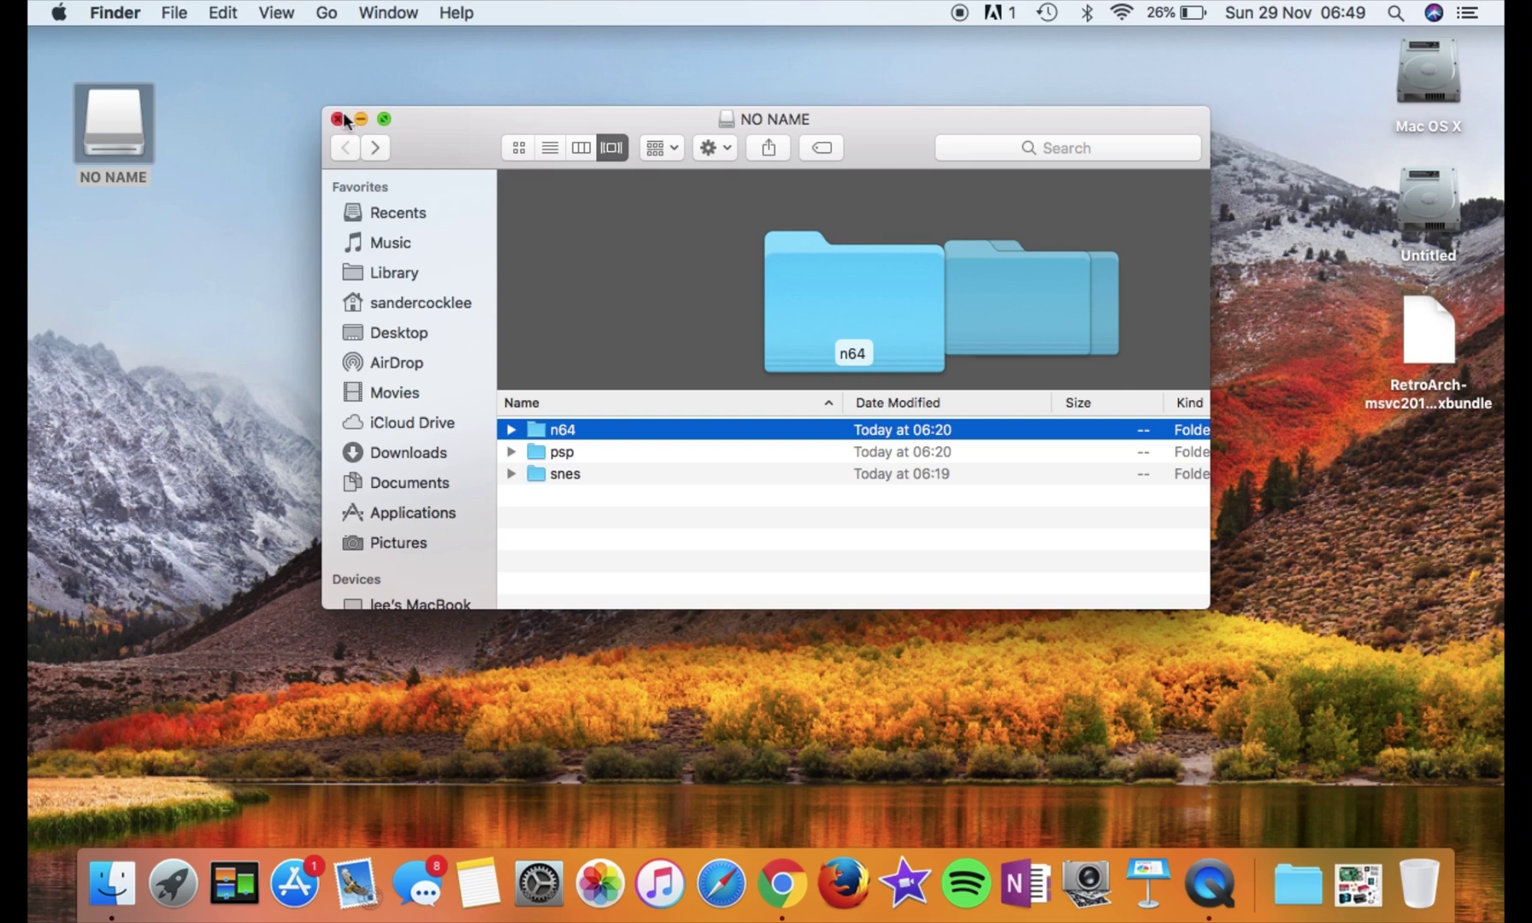
Close the drive window and eject the NO NAME drive
{"action": "left_click", "coordinate": [338, 119]}
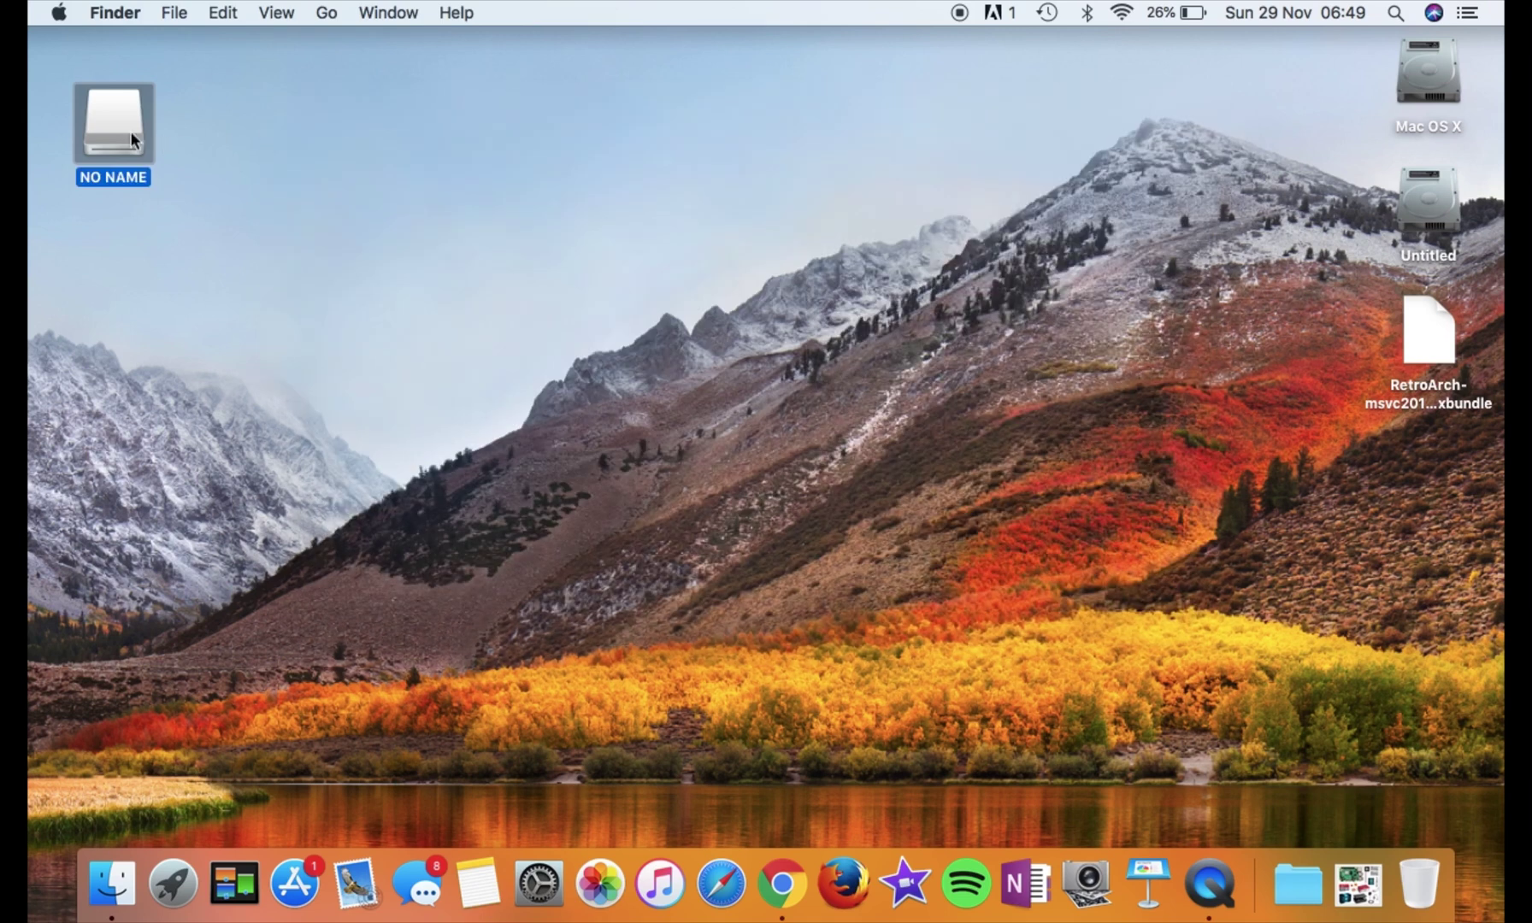
{"action": "right_click", "coordinate": [132, 134]}
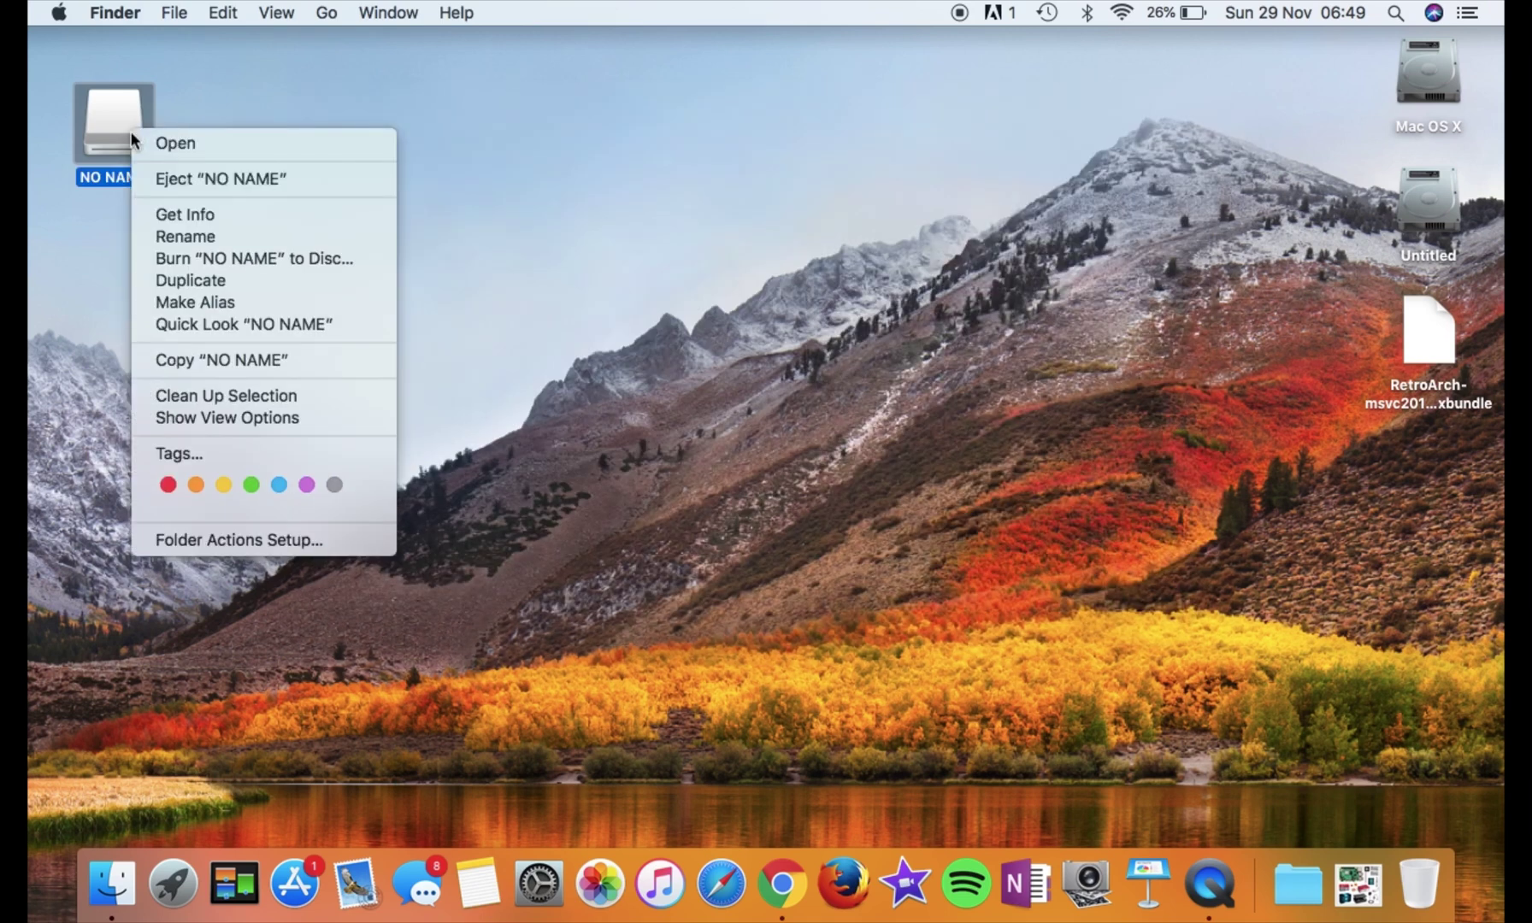
{"action": "left_click", "coordinate": [159, 177]}
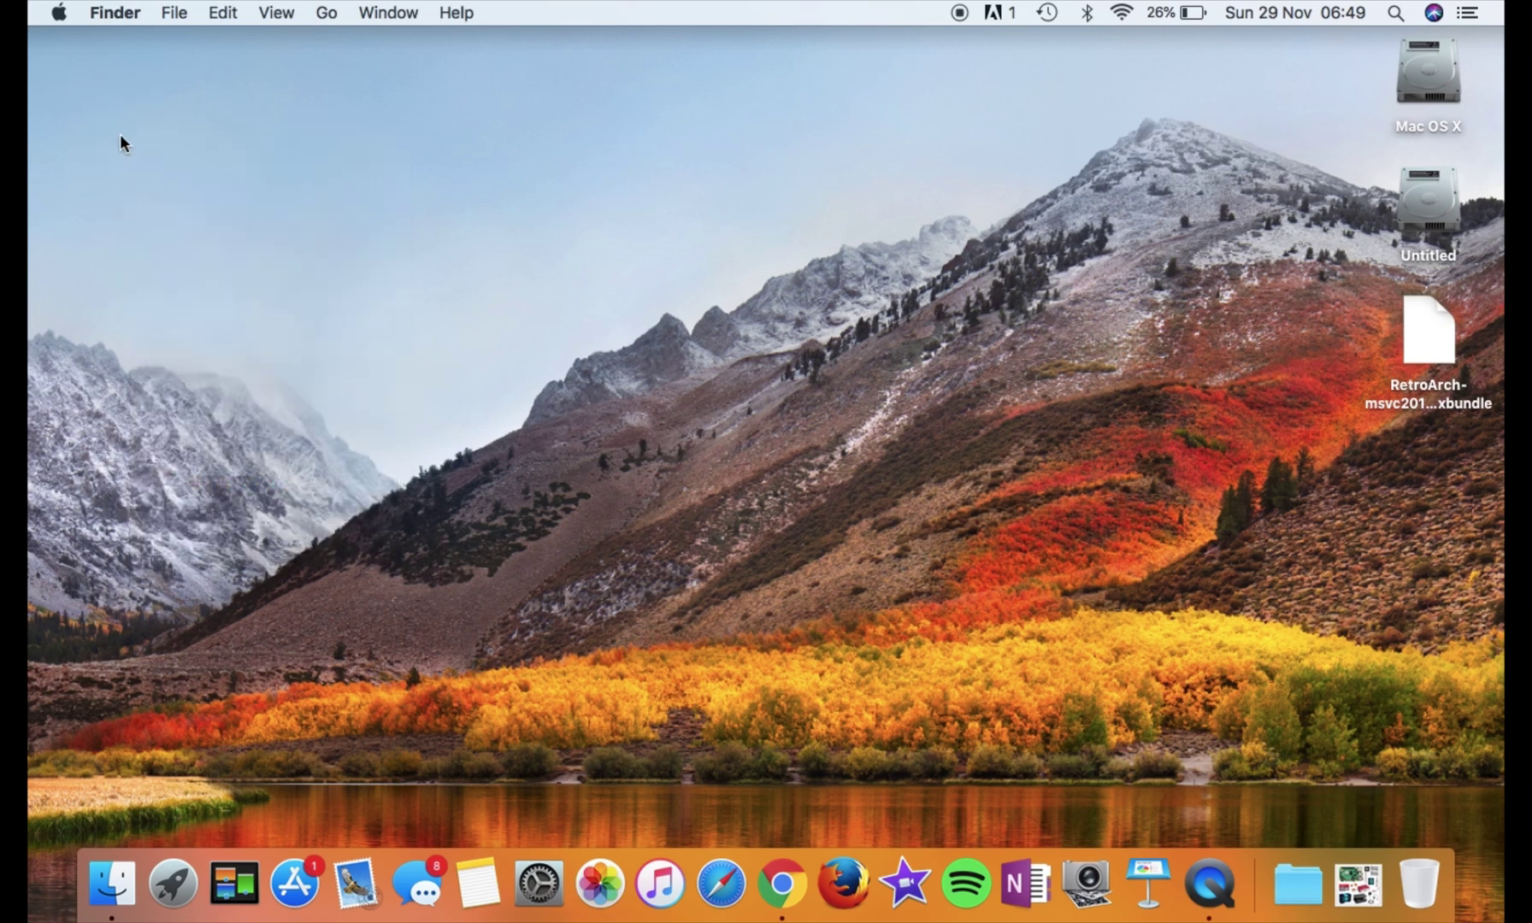
Choose USE FOR MEDIA for the connected USB drive
{"action": "left_click", "coordinate": [59, 14]}
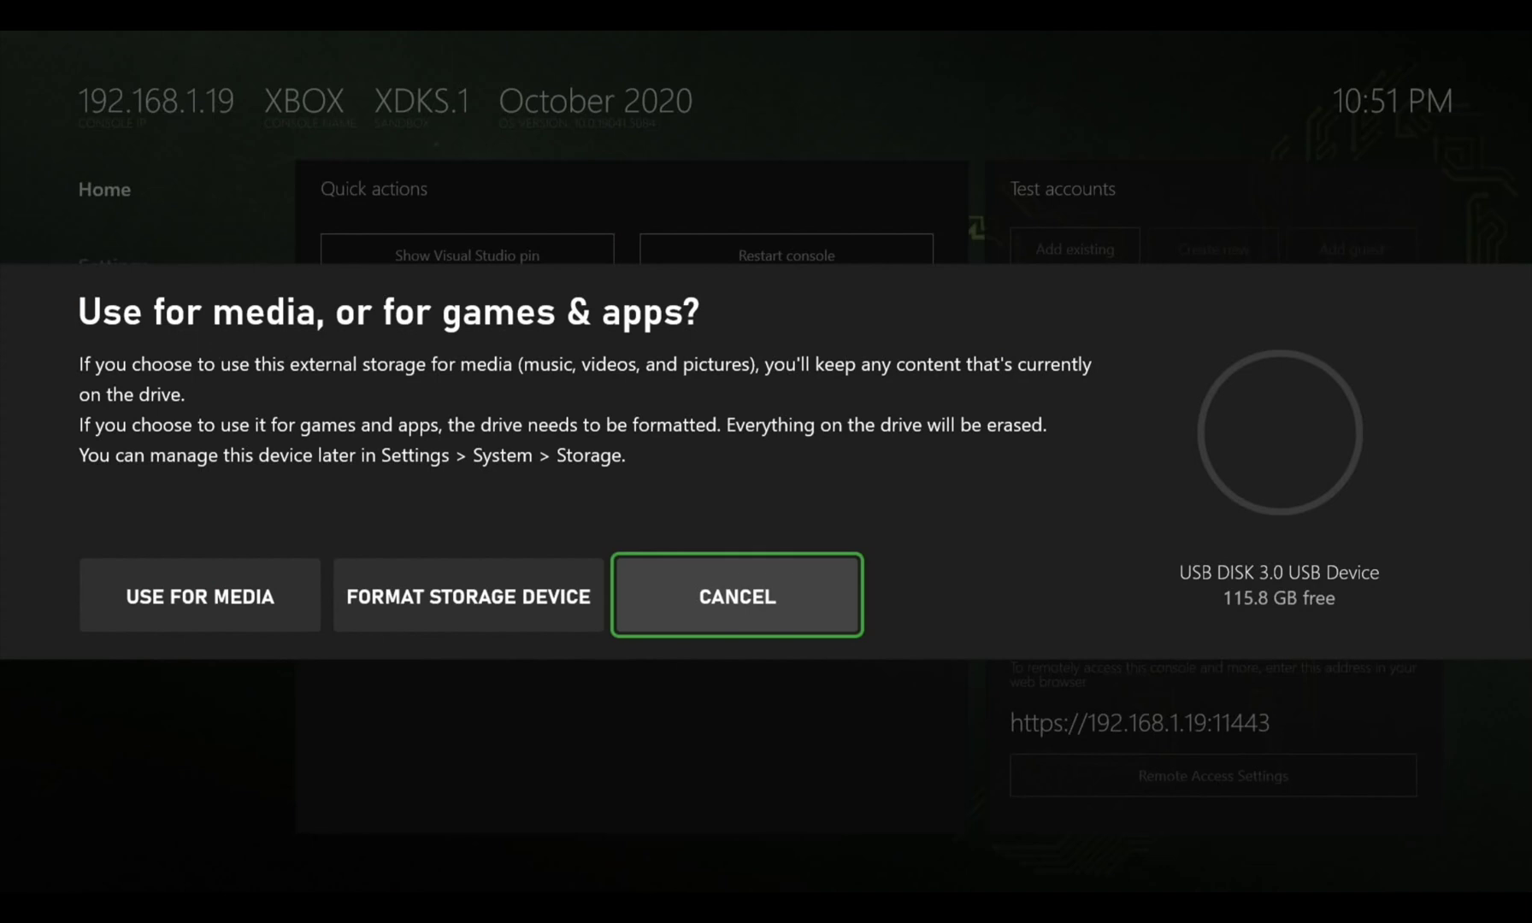
{"action": "key", "text": "Left"}
{"action": "key", "text": "Left"}
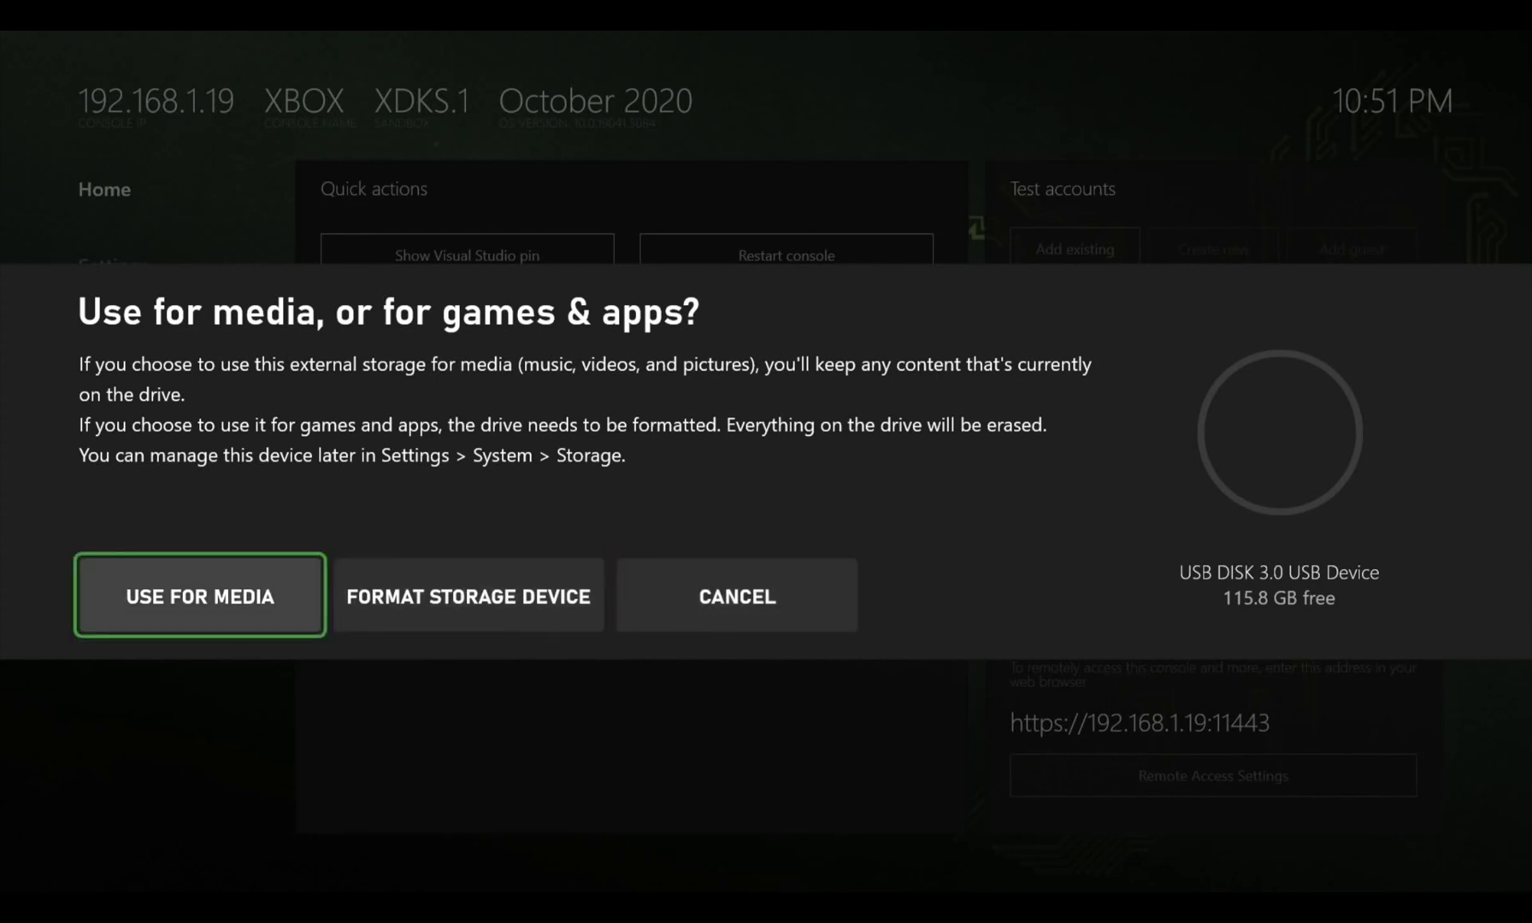
{"action": "key", "text": "Return"}
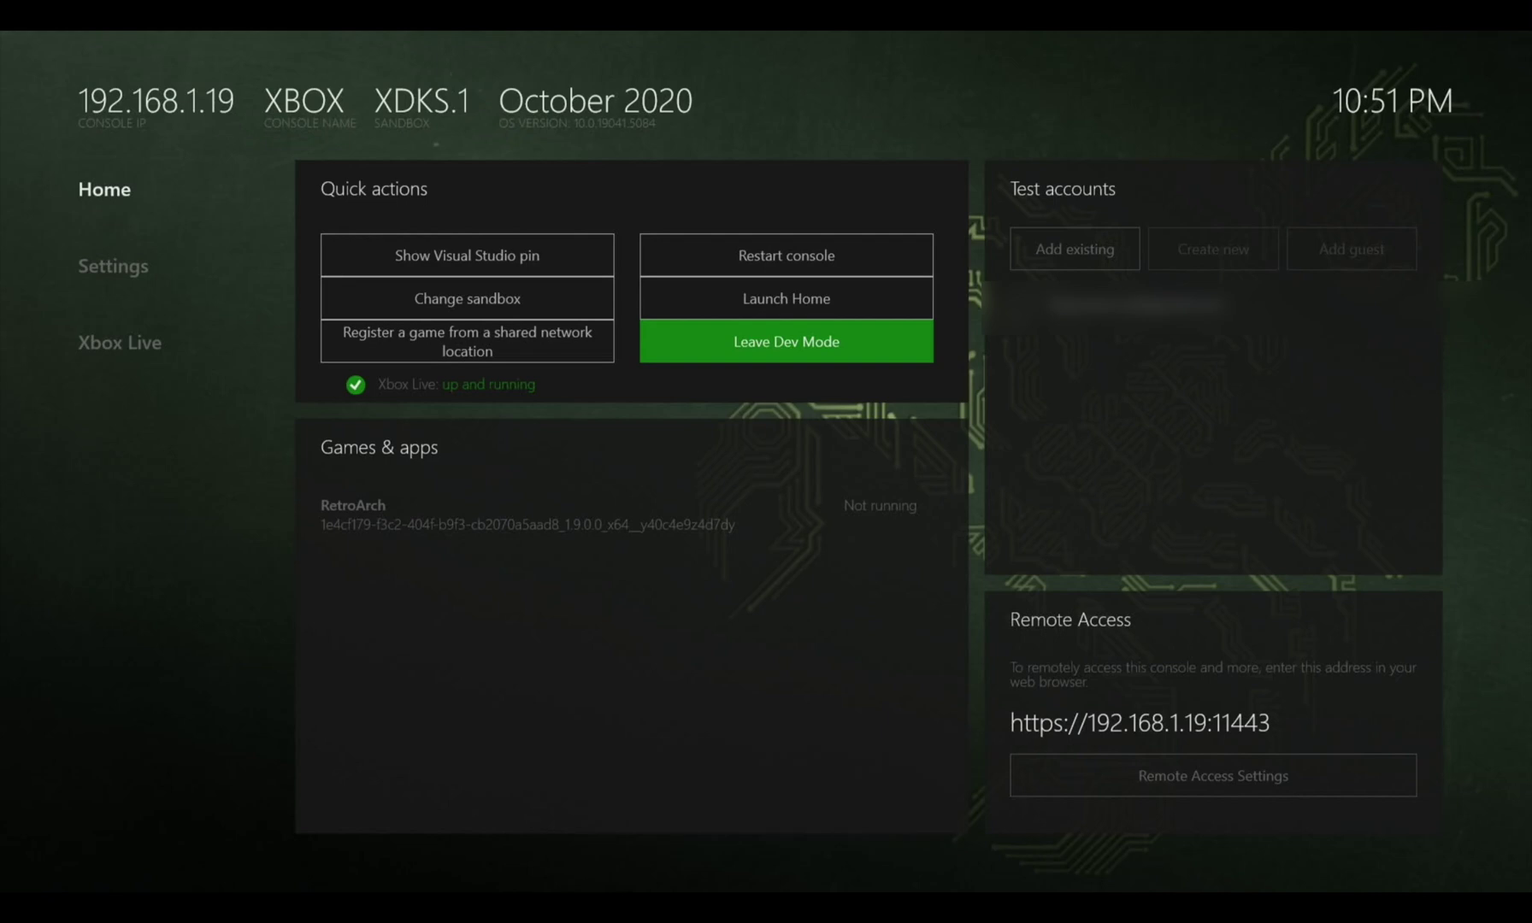
Launch RetroArch from Games & apps and sign in with the console account
{"action": "key", "text": "Down"}
{"action": "key", "text": "Down"}
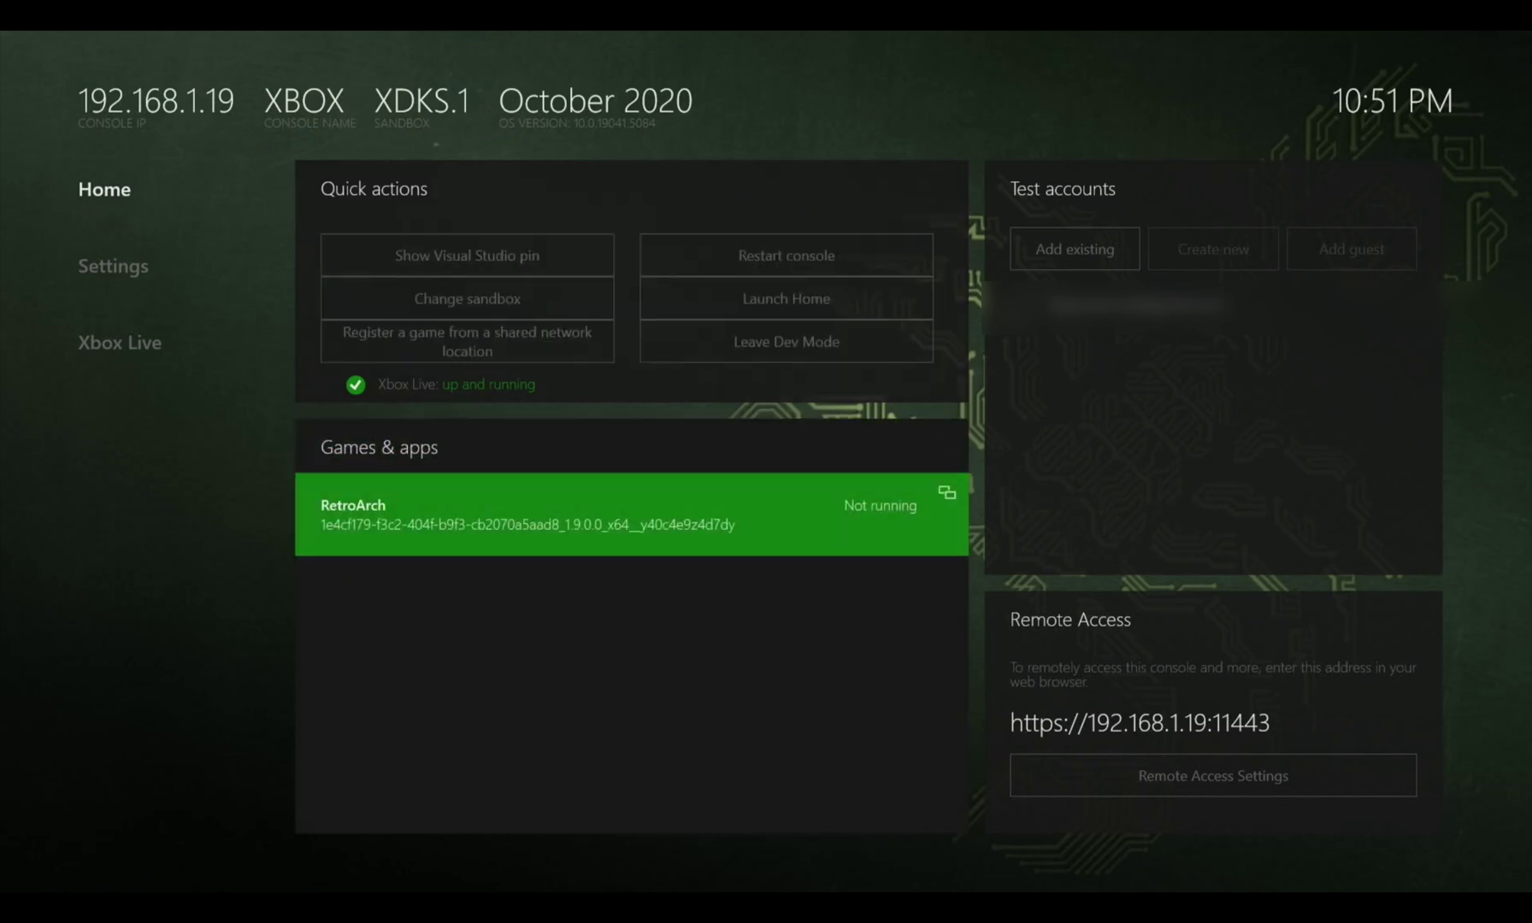
{"action": "key", "text": "Return"}
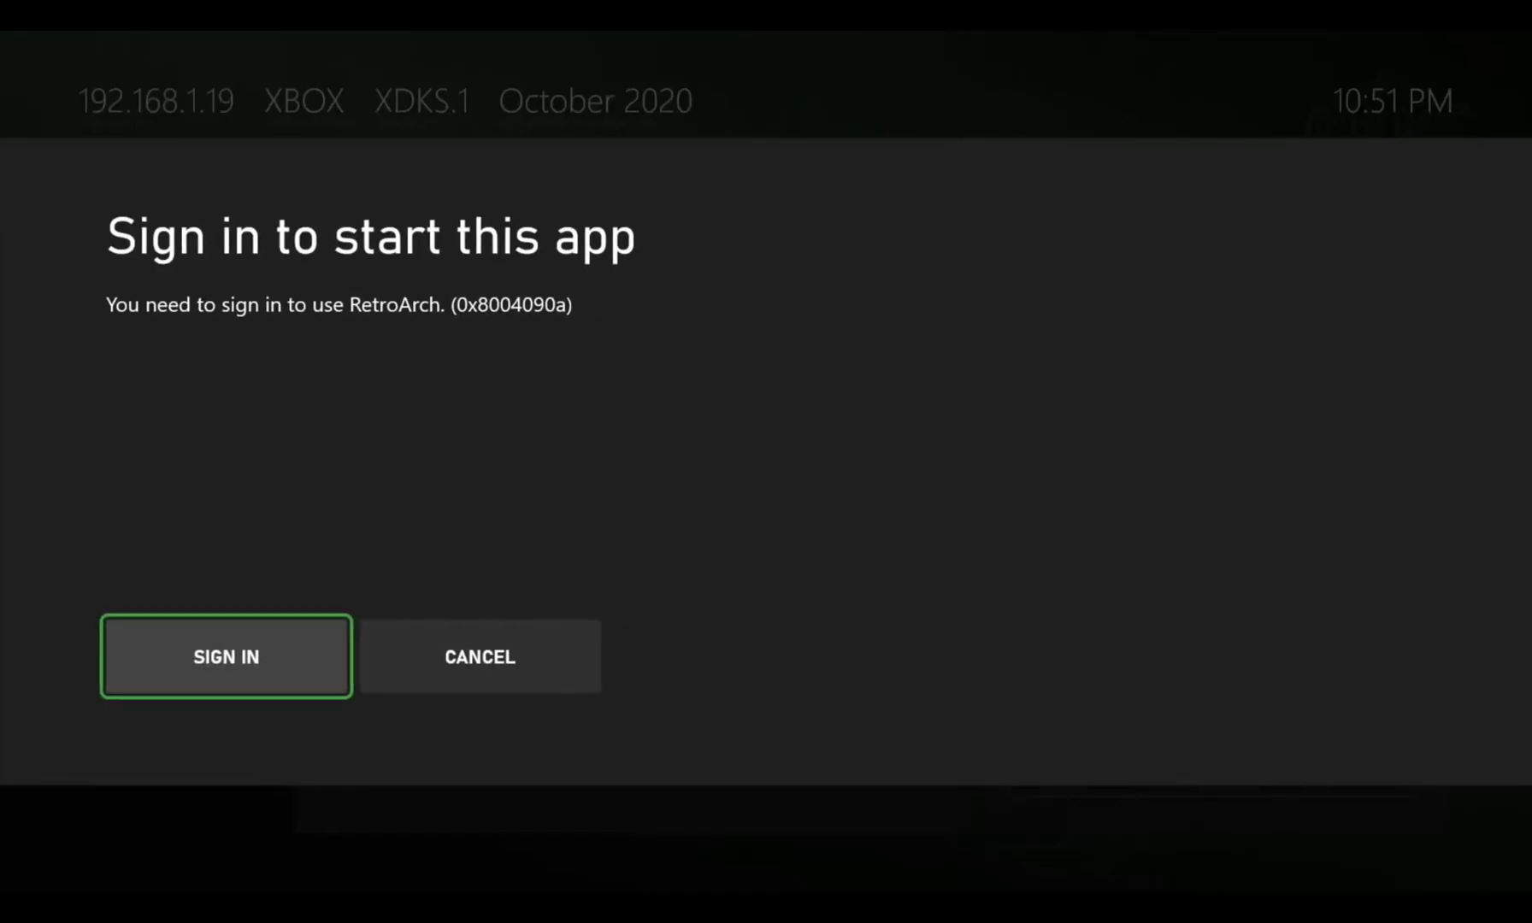
{"action": "key", "text": "Return"}
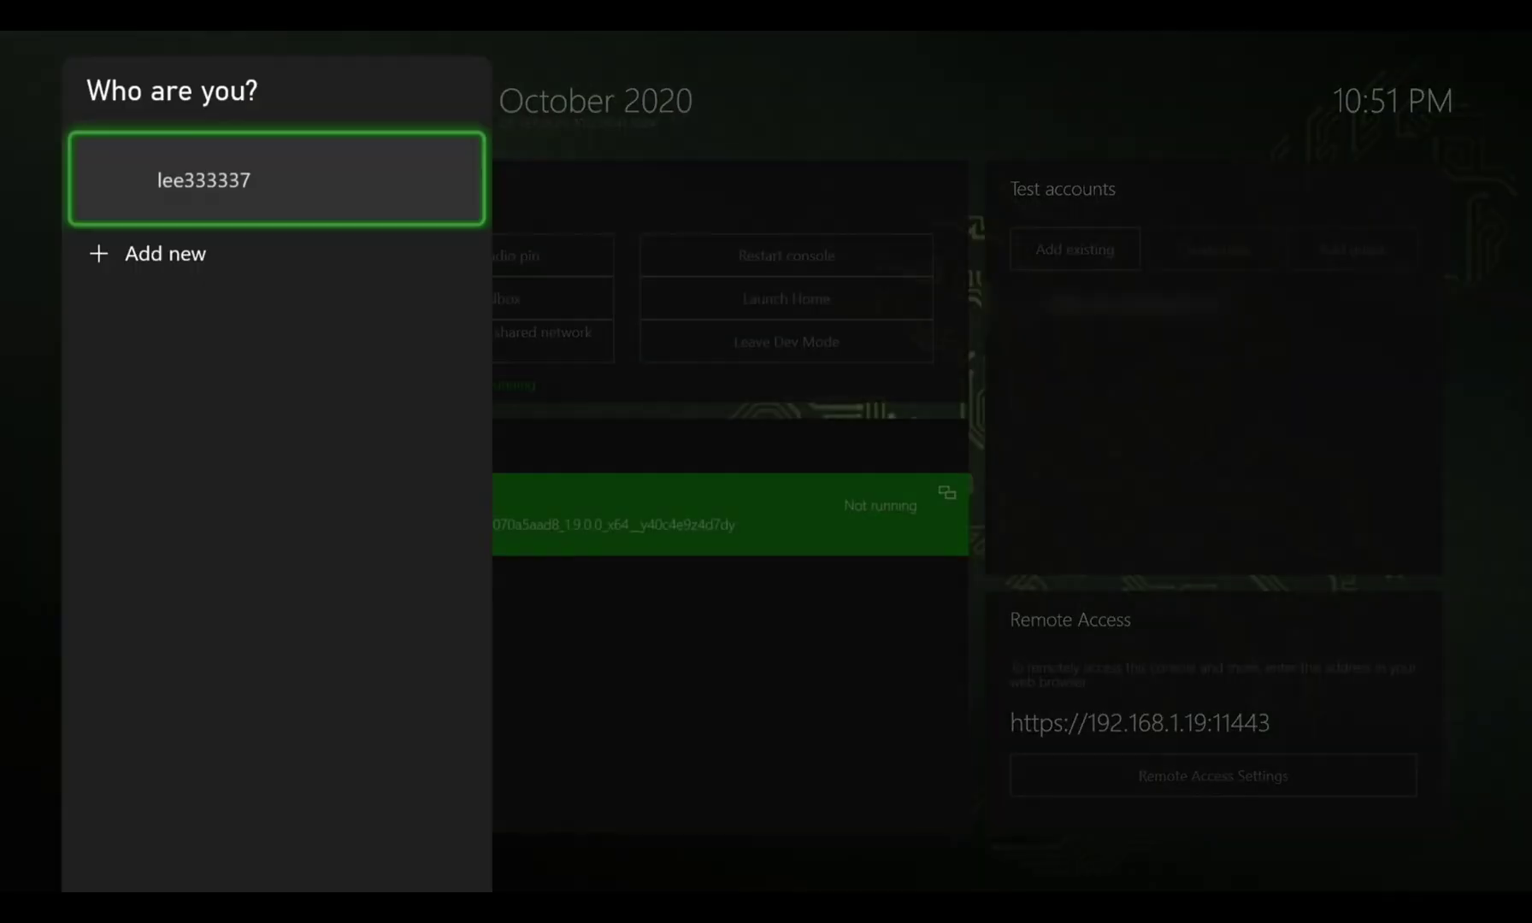
{"action": "key", "text": "Return"}
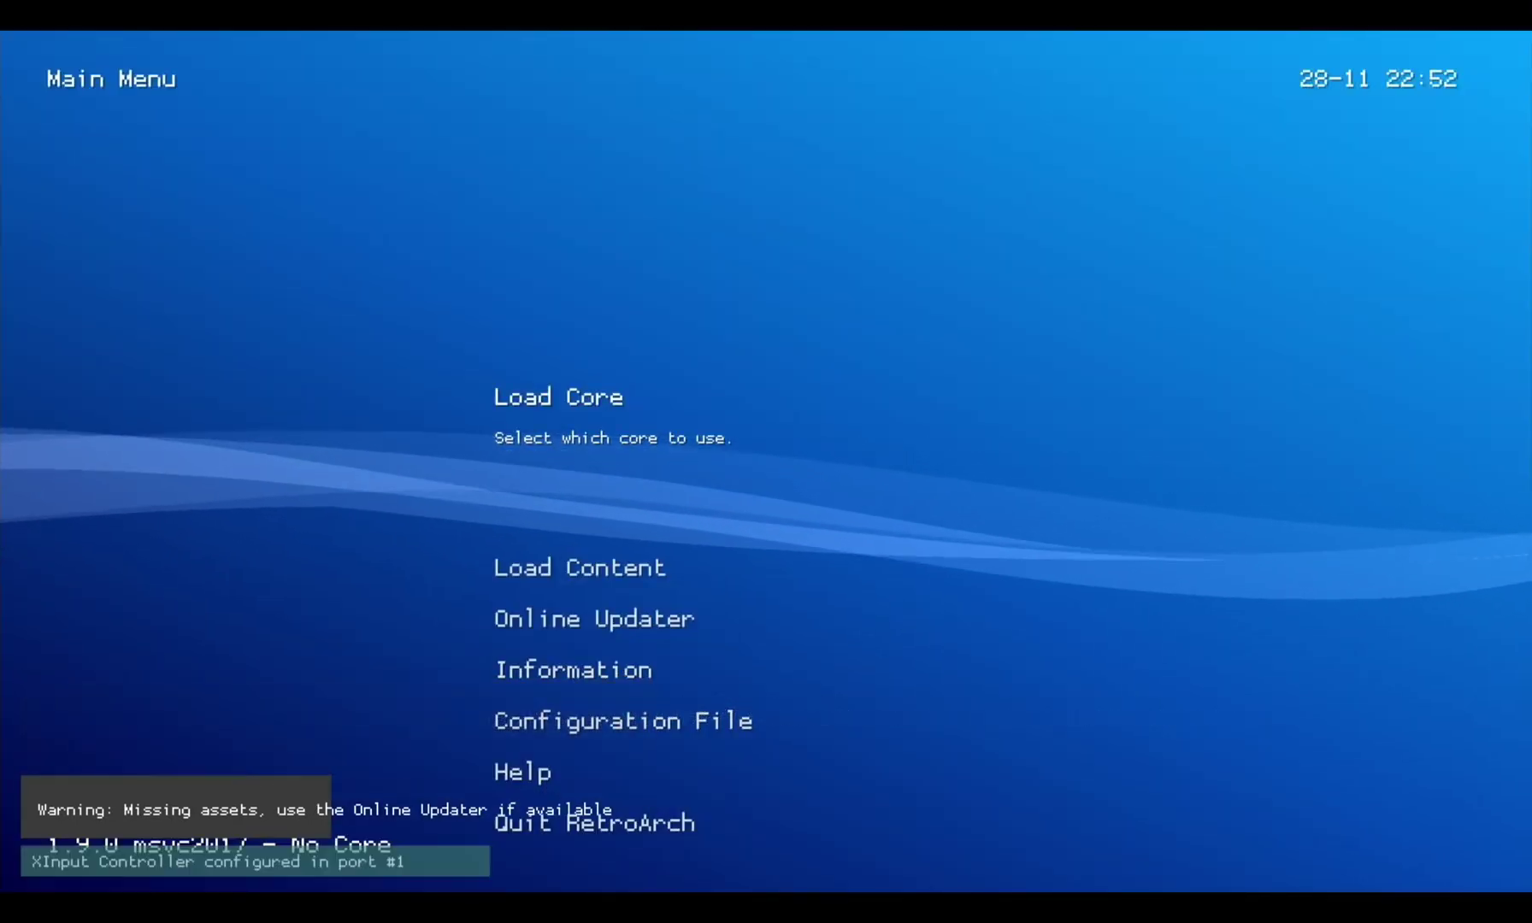
Go to RetroArch's Online Updater and run Update Core Info Files
{"action": "key", "text": "Down"}
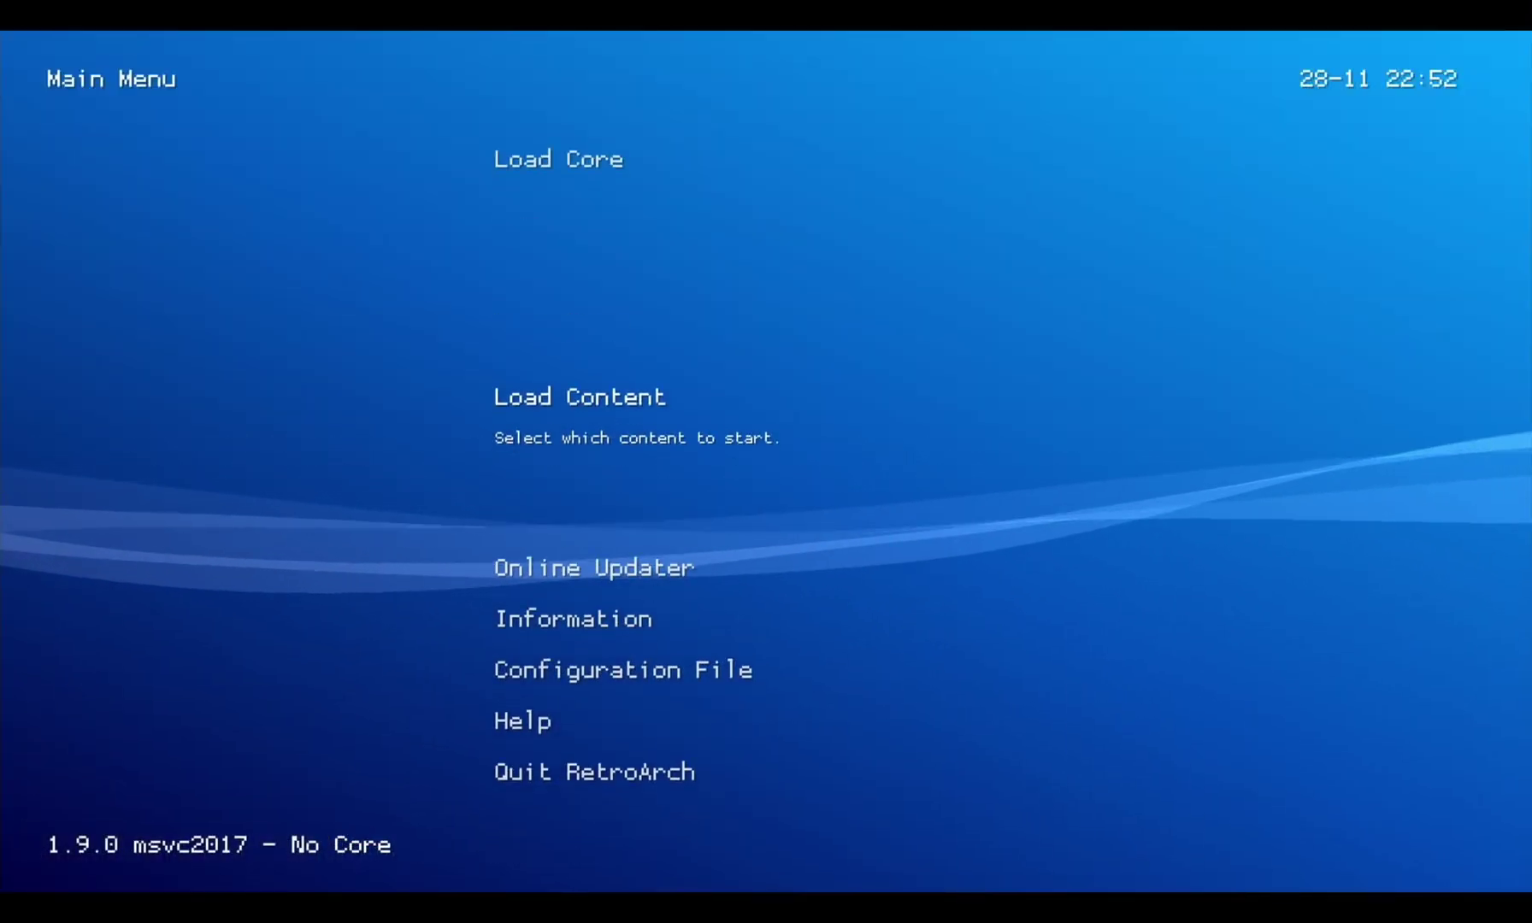
{"action": "key", "text": "Down"}
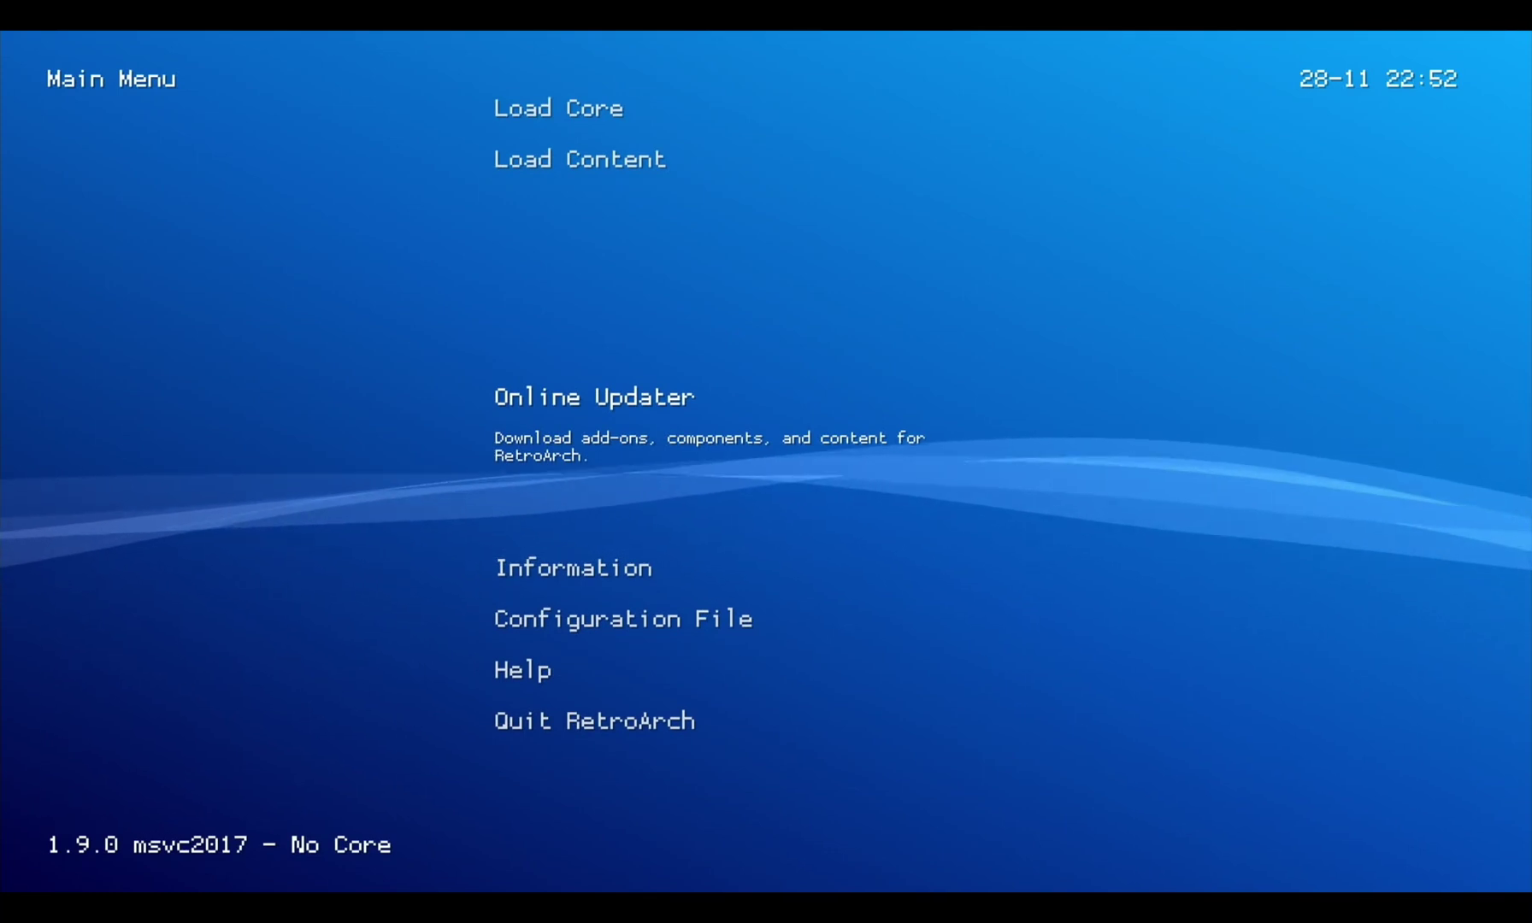
{"action": "key", "text": "Up"}
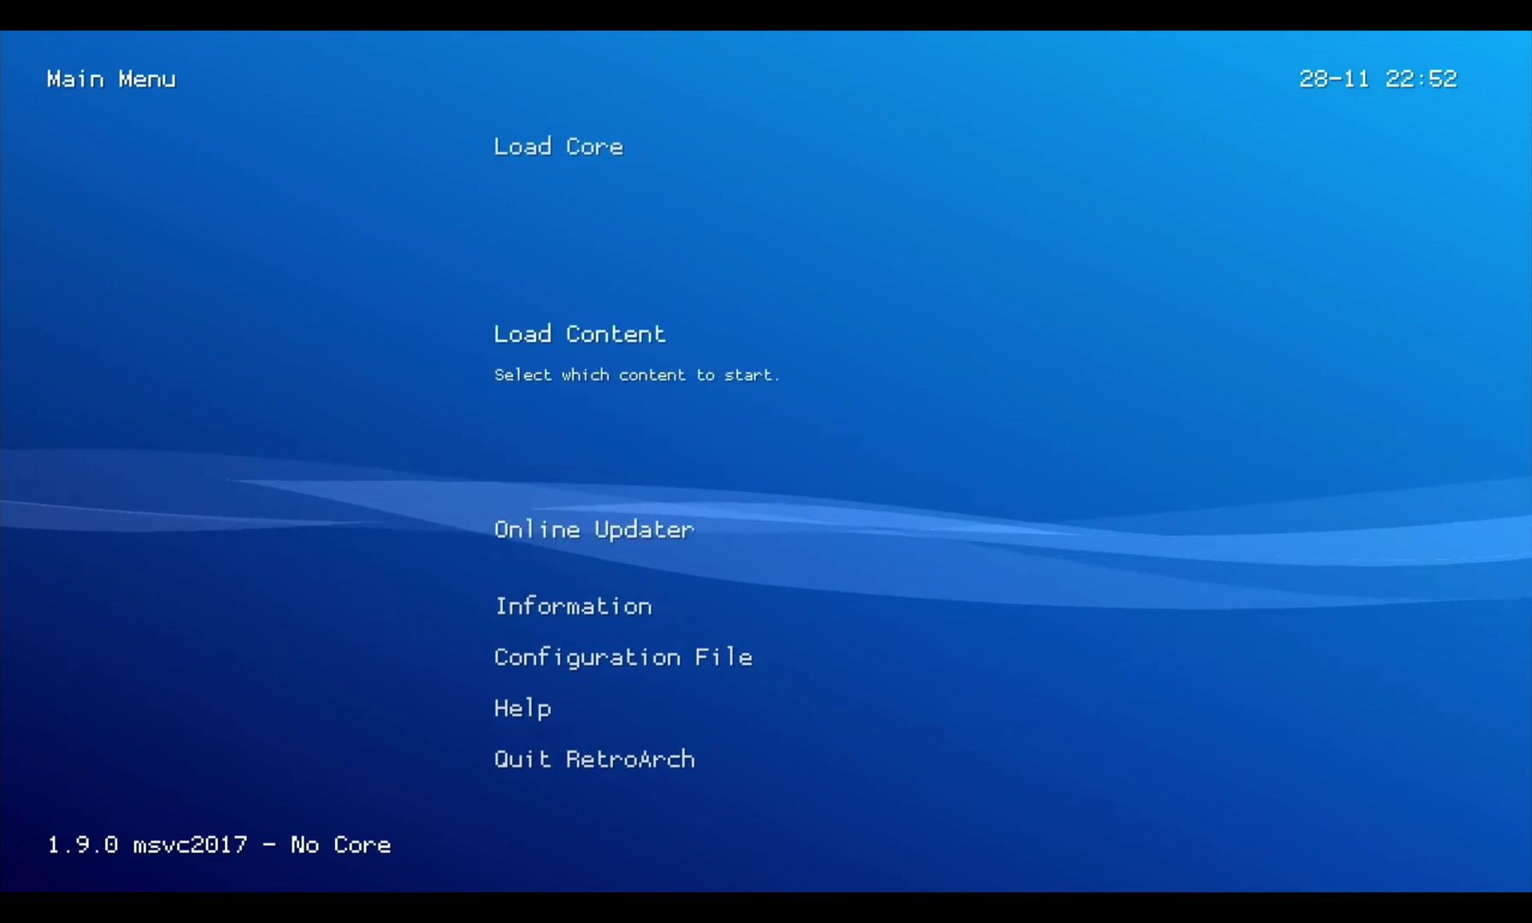
{"action": "key", "text": "Down"}
{"action": "key", "text": "Return"}
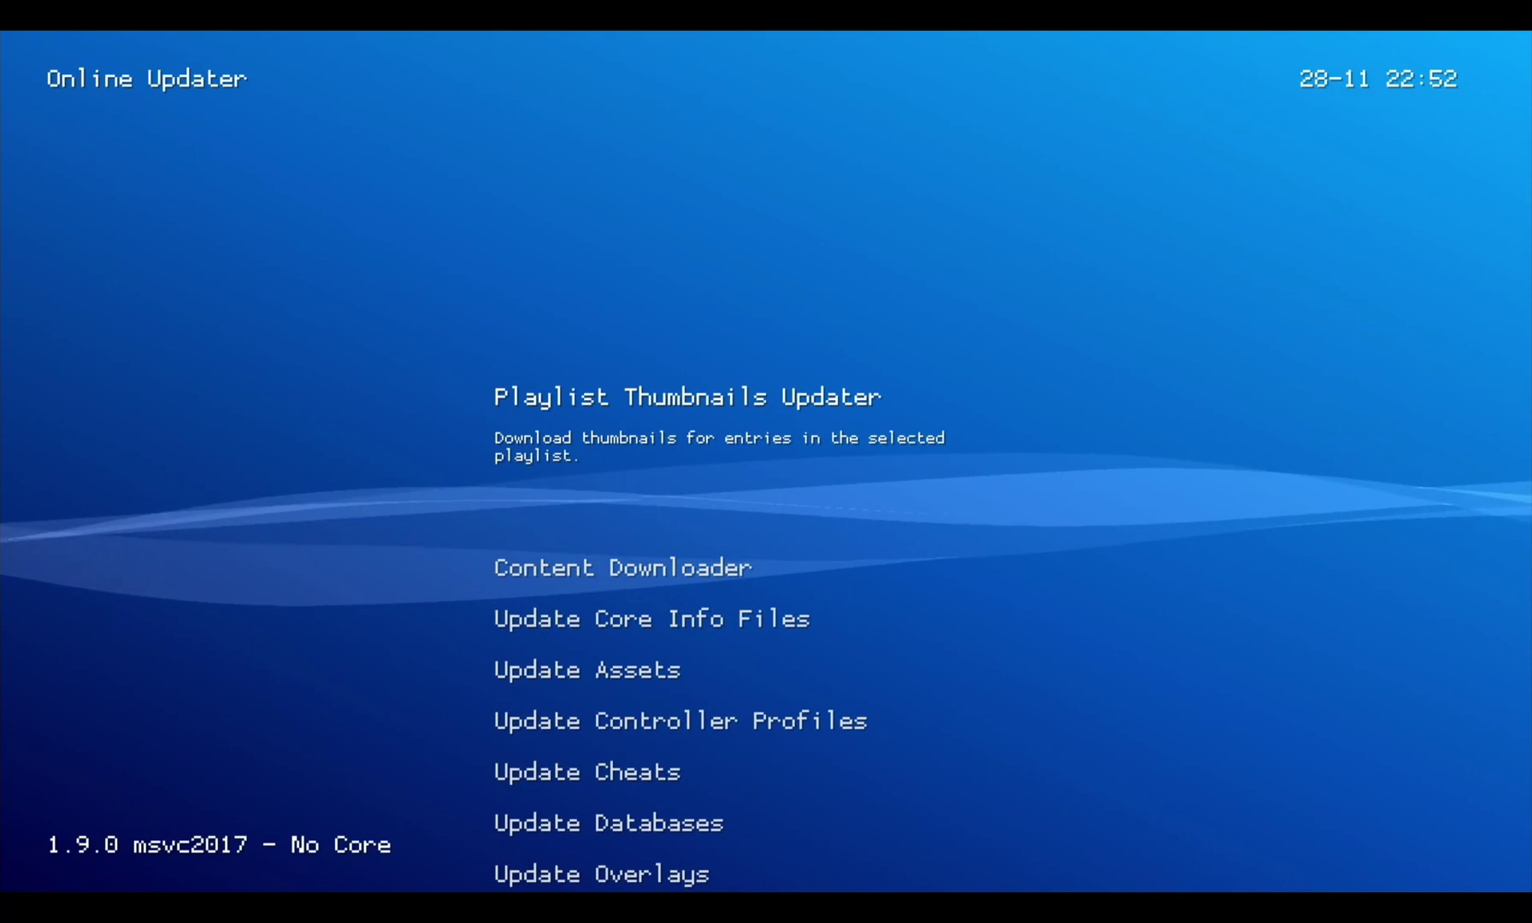
{"action": "key", "text": "Down"}
{"action": "key", "text": "Down"}
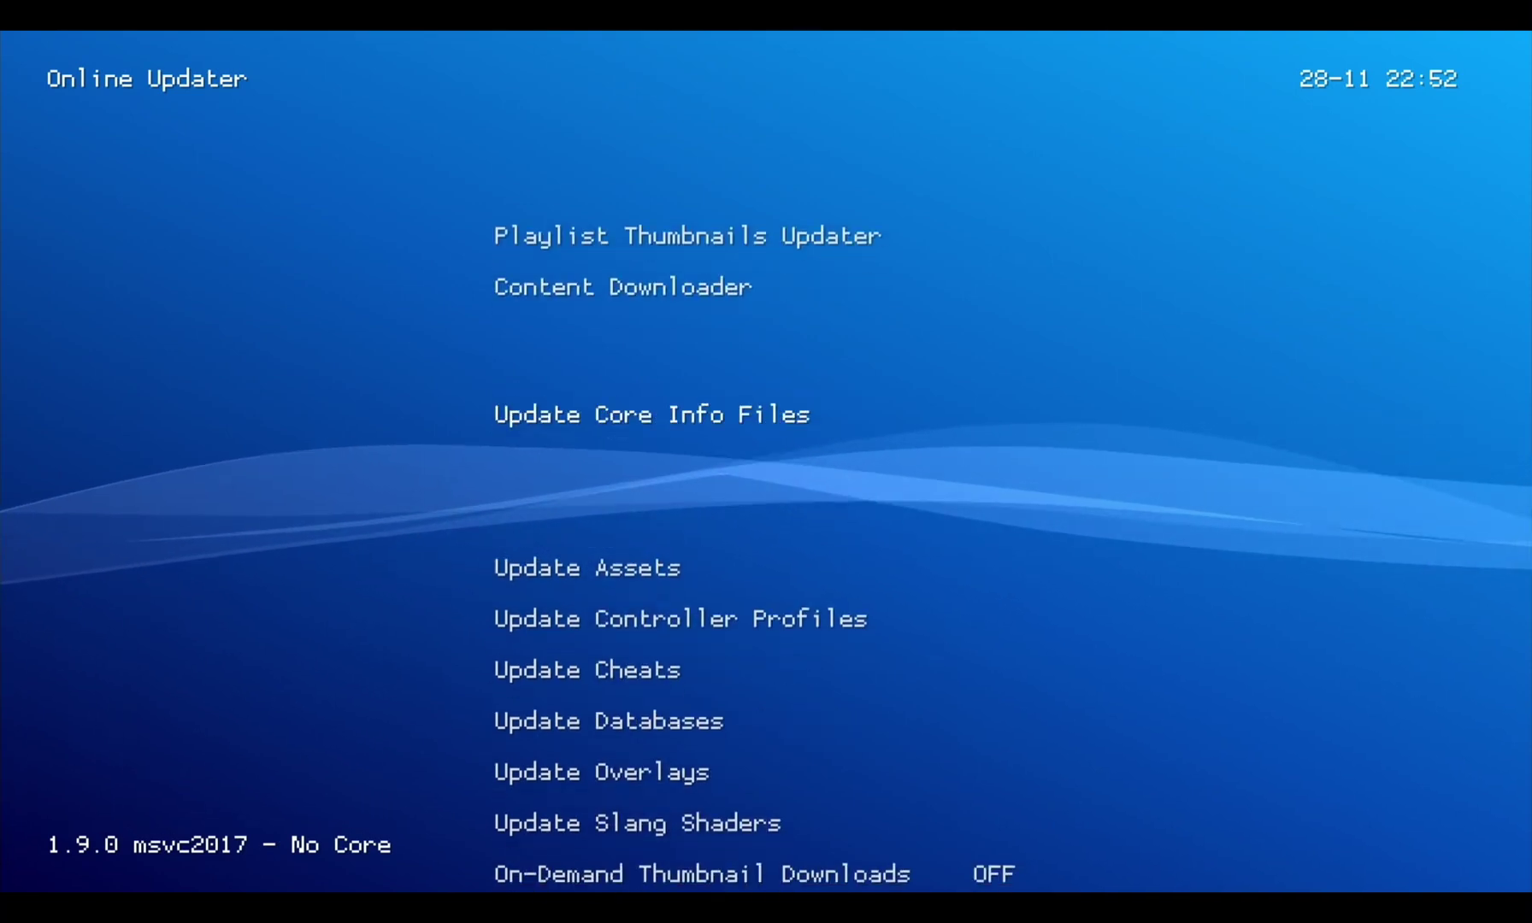
{"action": "key", "text": "Return"}
Start the assets, controller profiles, databases and overlays updates
{"action": "key", "text": "Down"}
{"action": "key", "text": "Return"}
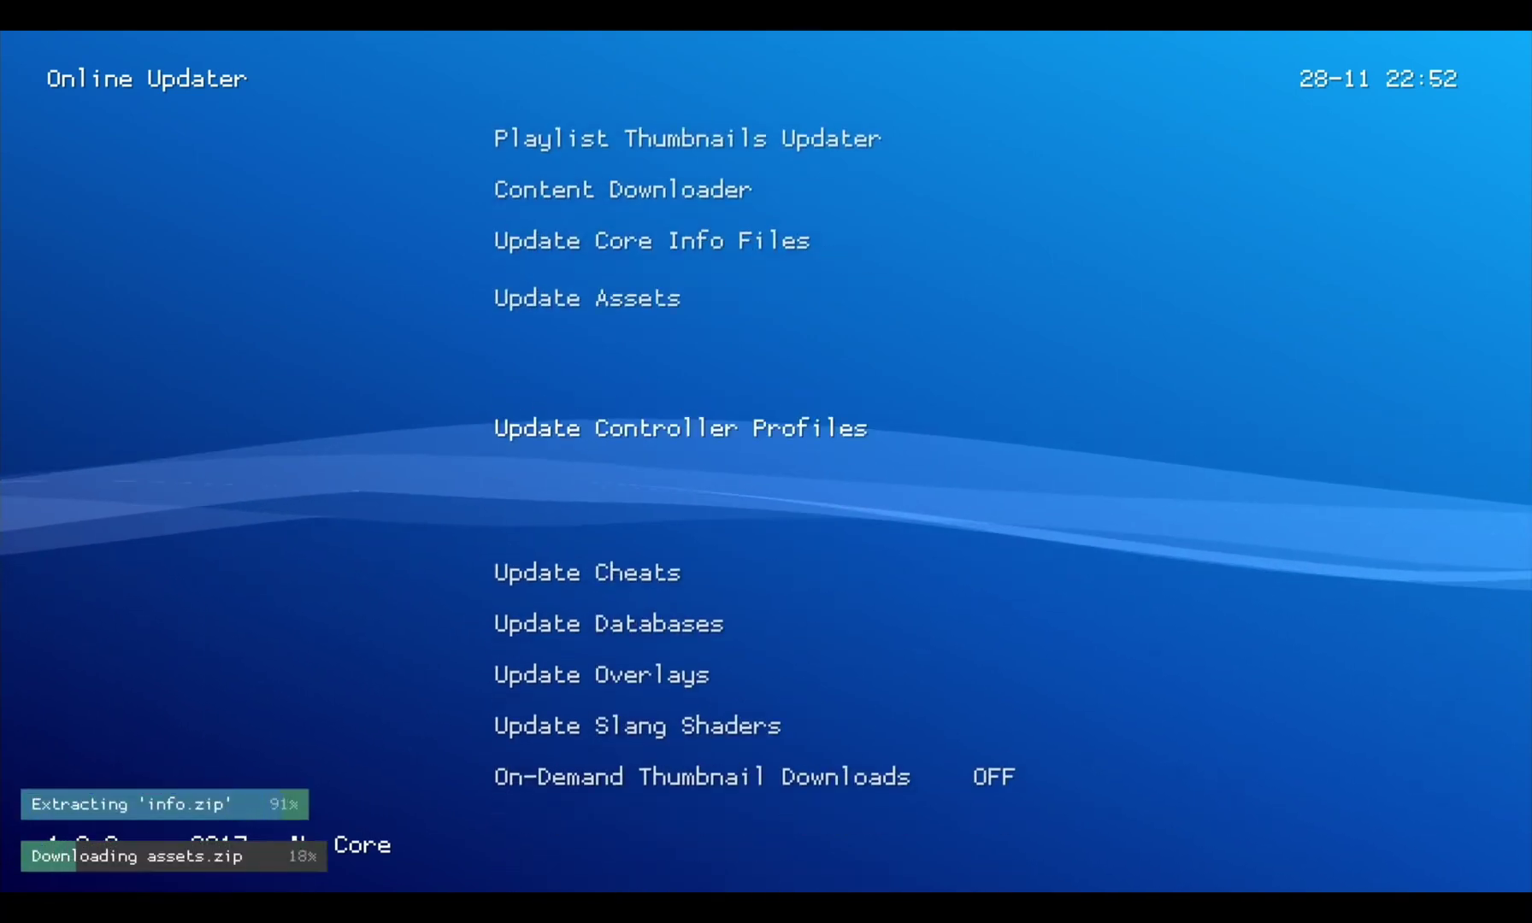
{"action": "key", "text": "Return"}
{"action": "key", "text": "Down"}
{"action": "key", "text": "Down"}
{"action": "key", "text": "Return"}
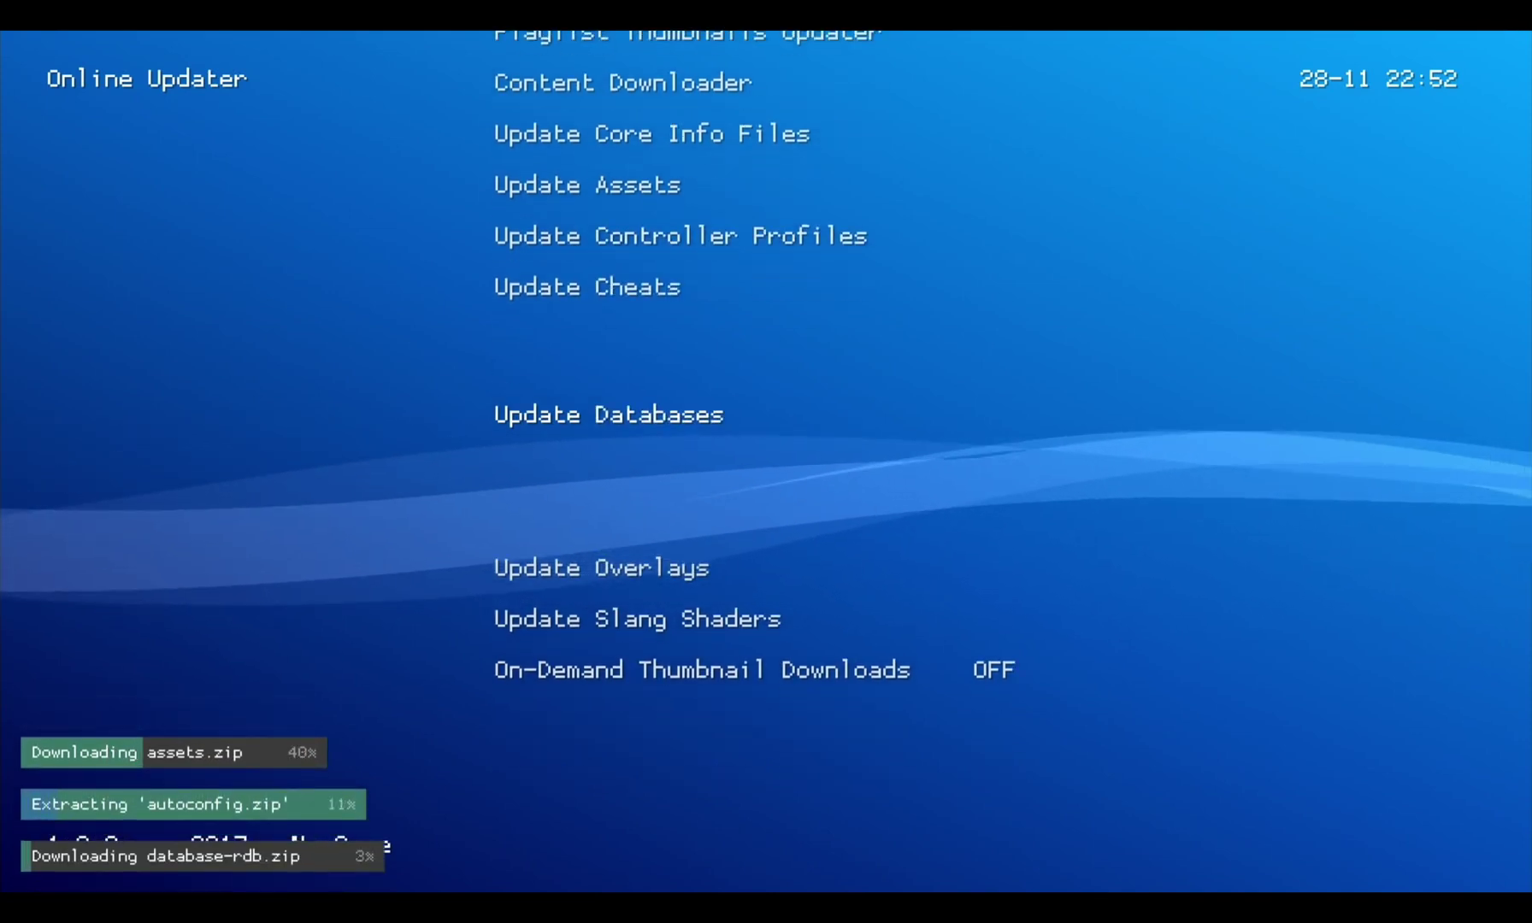
{"action": "key", "text": "Down"}
{"action": "key", "text": "Return"}
{"action": "key", "text": "Down"}
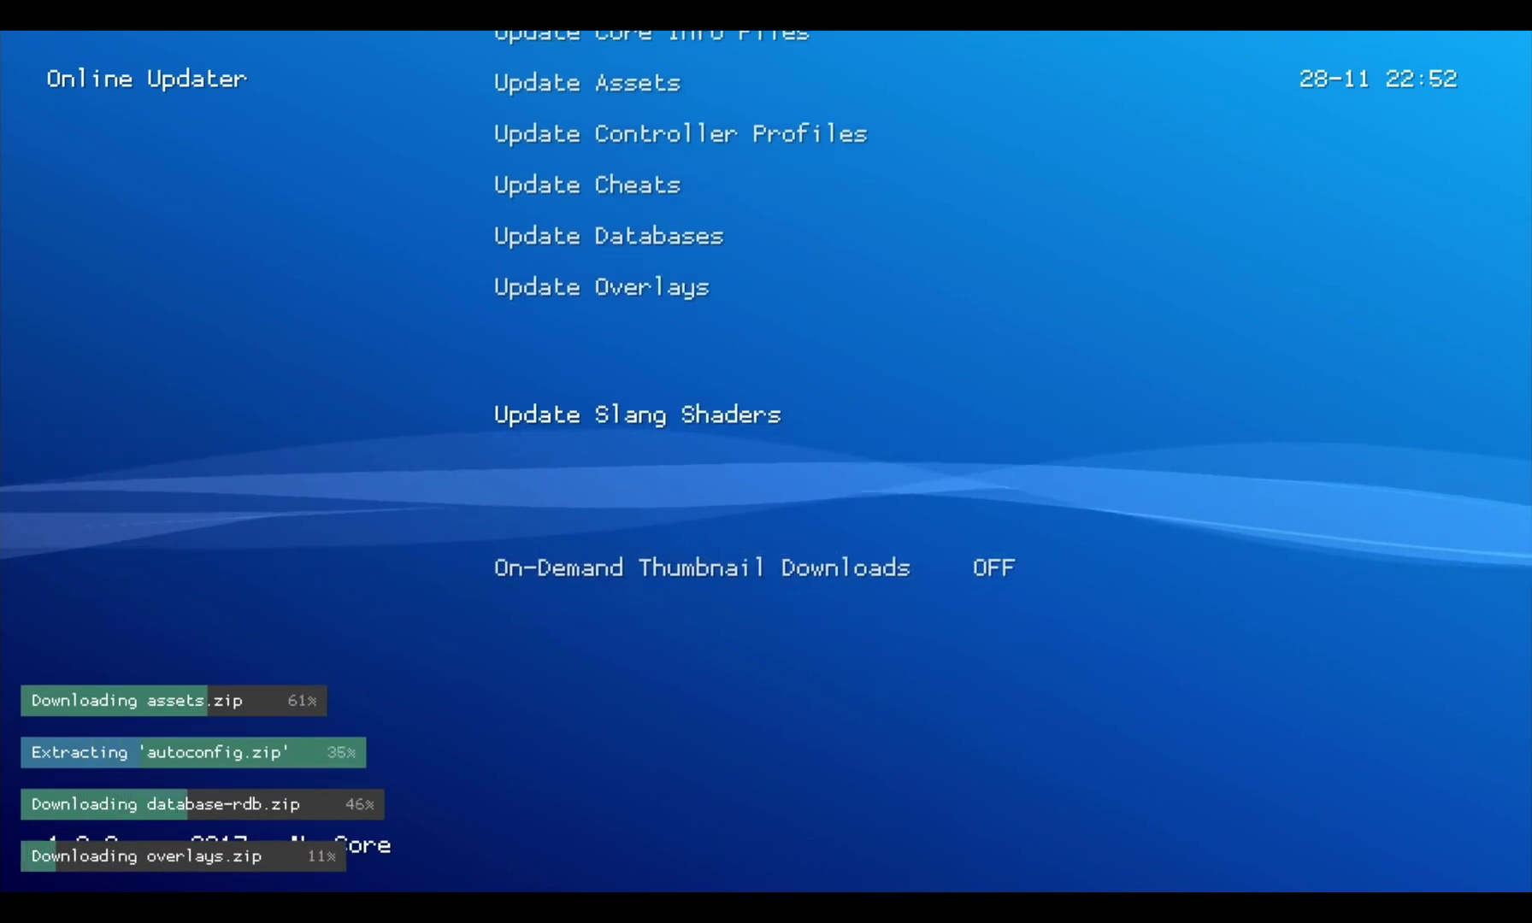
{"action": "key", "text": "Up"}
{"action": "key", "text": "Up"}
{"action": "key", "text": "Up"}
{"action": "key", "text": "Up"}
{"action": "key", "text": "Up"}
{"action": "key", "text": "Up"}
{"action": "key", "text": "Up"}
{"action": "key", "text": "Up"}
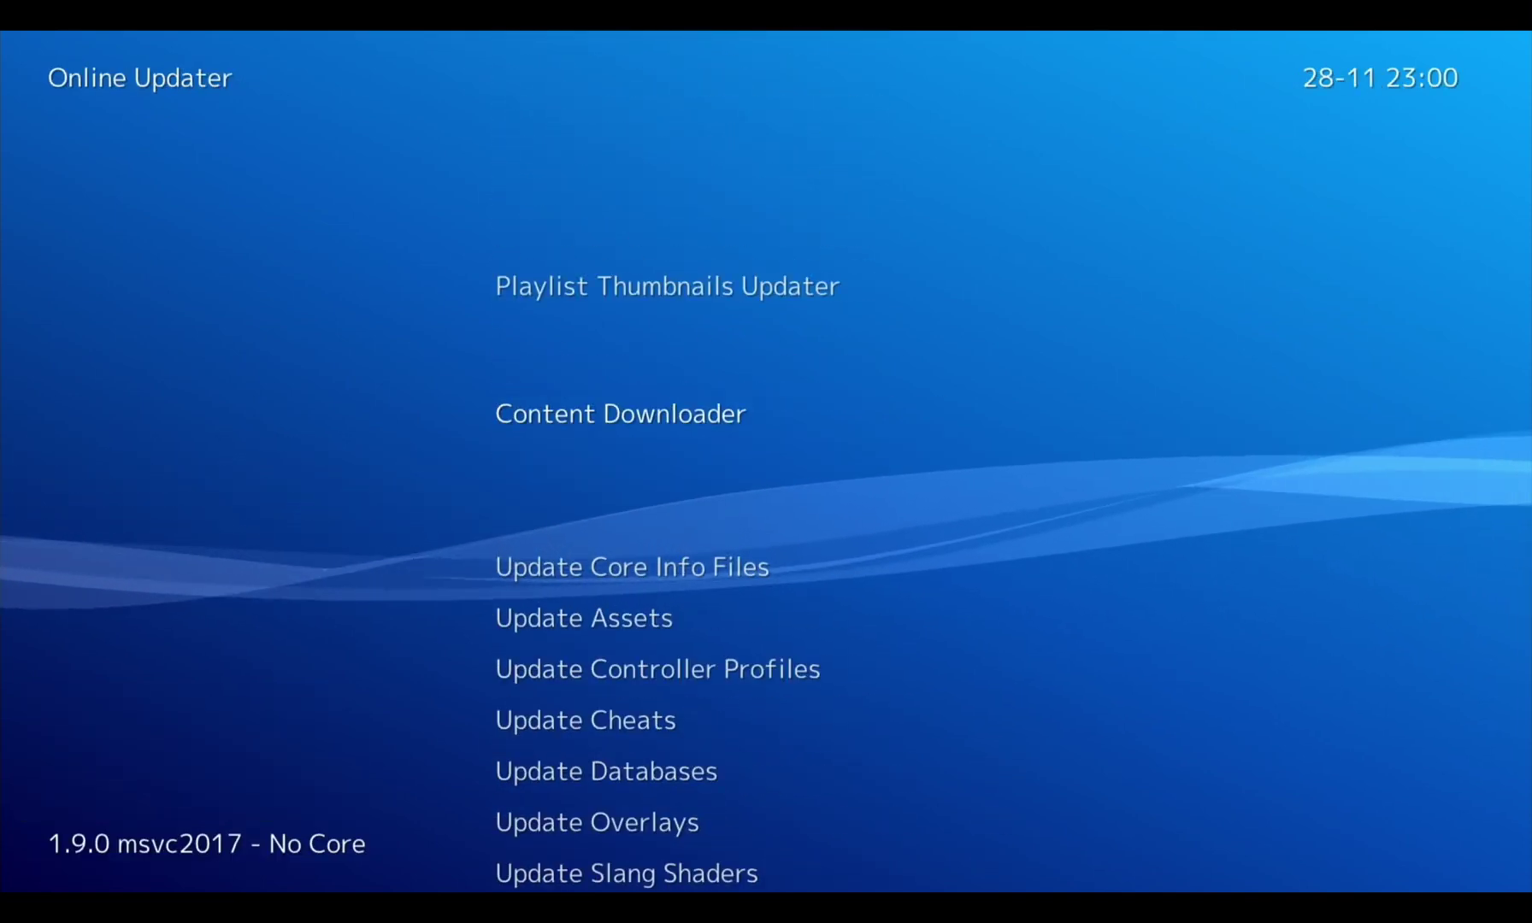
Return to the Main Menu and reach the folder picker via Load Content > Start Directory
{"action": "key", "text": "Up"}
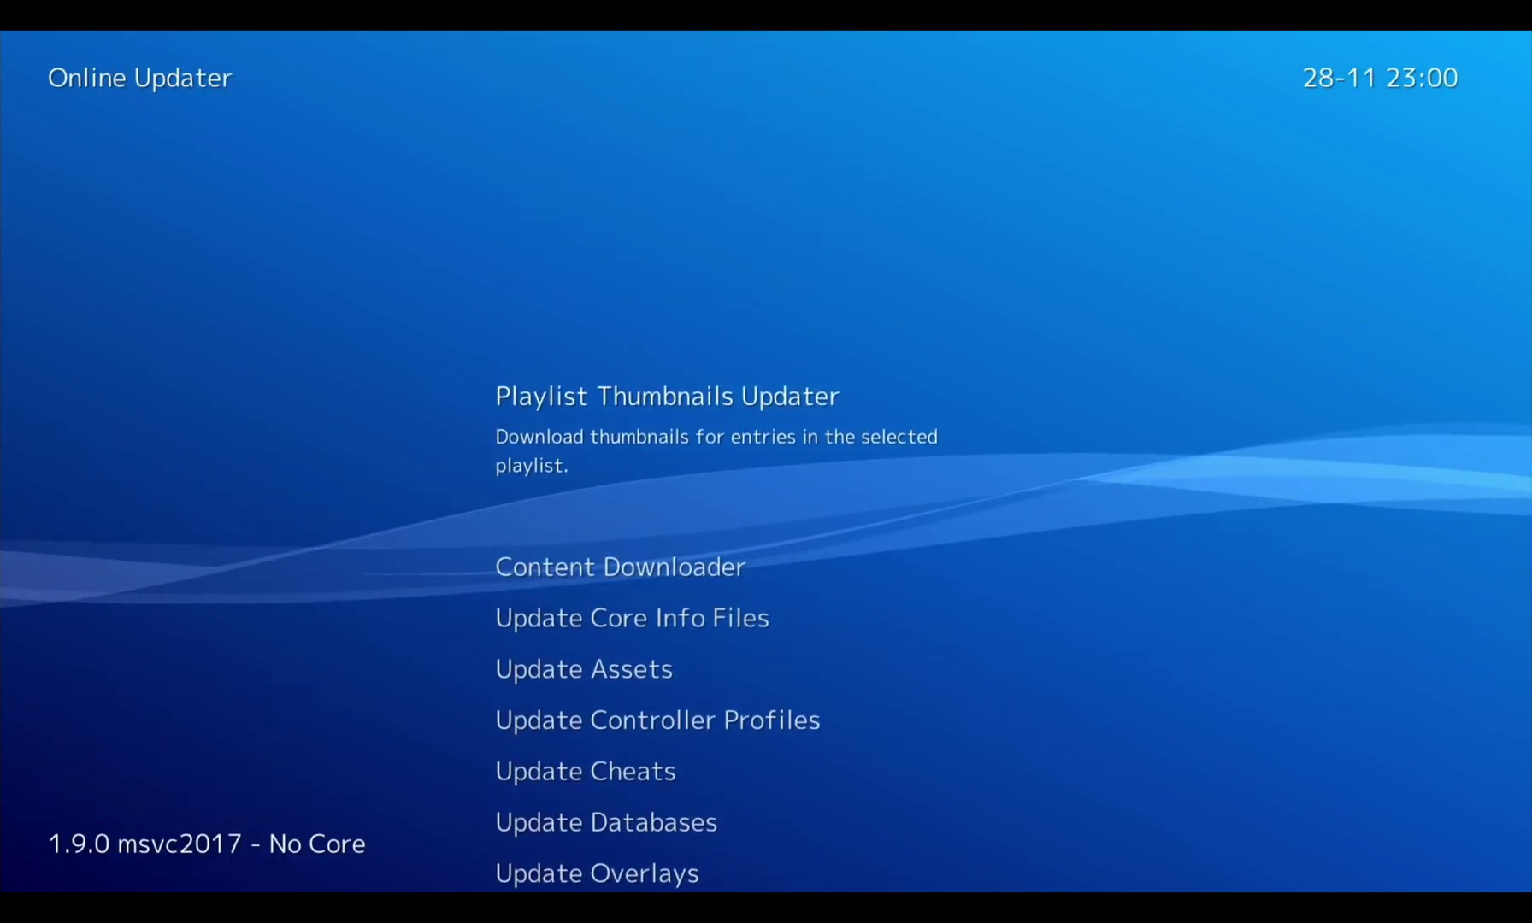
{"action": "key", "text": "BackSpace"}
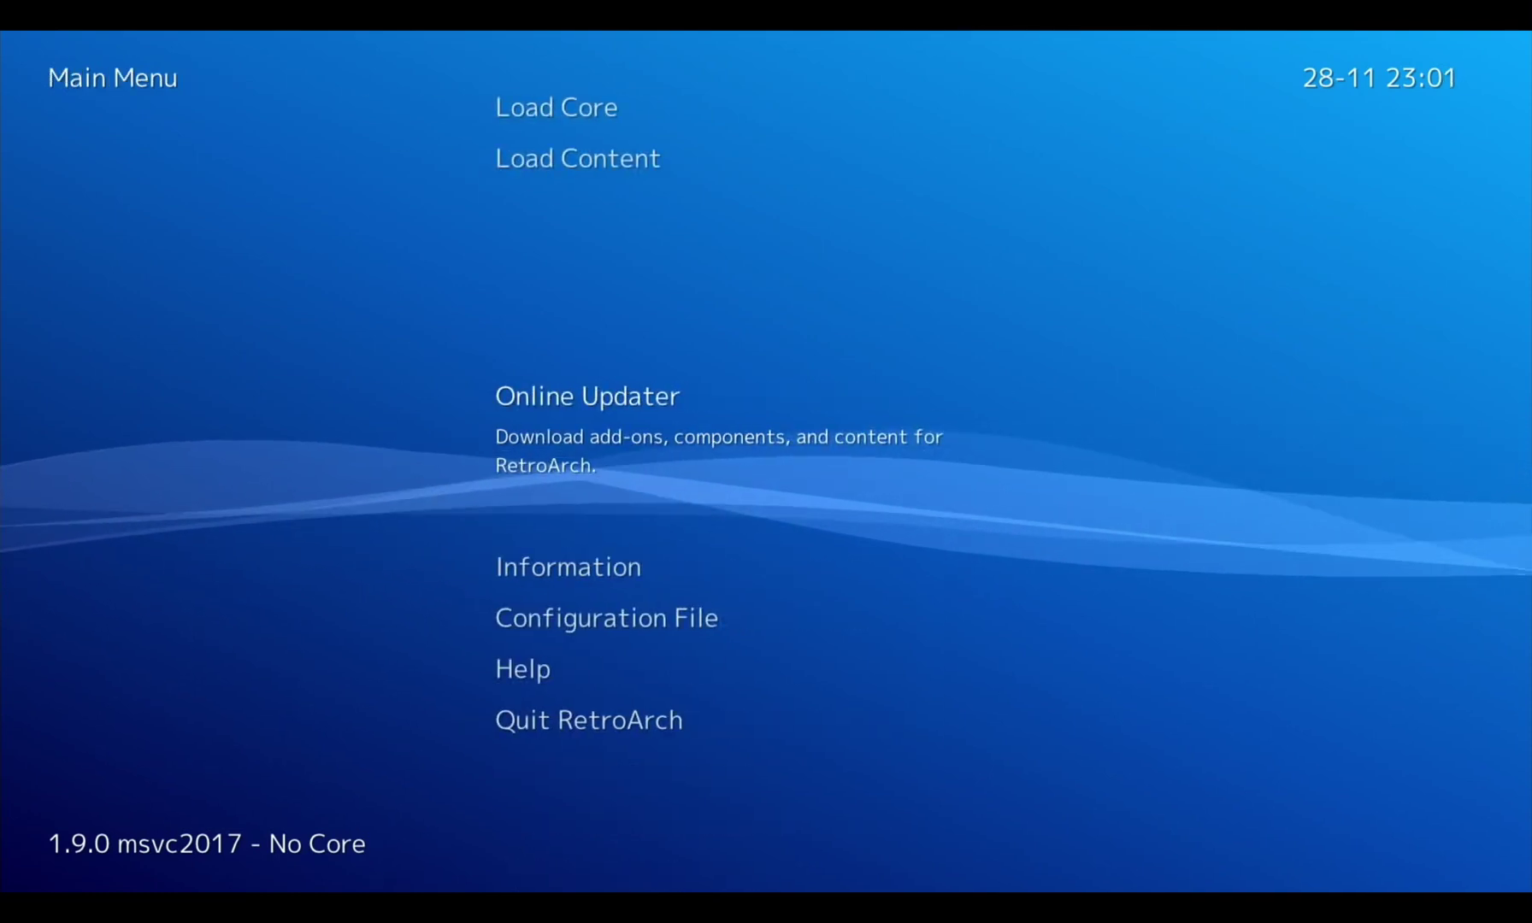
{"action": "key", "text": "Up"}
{"action": "key", "text": "Up"}
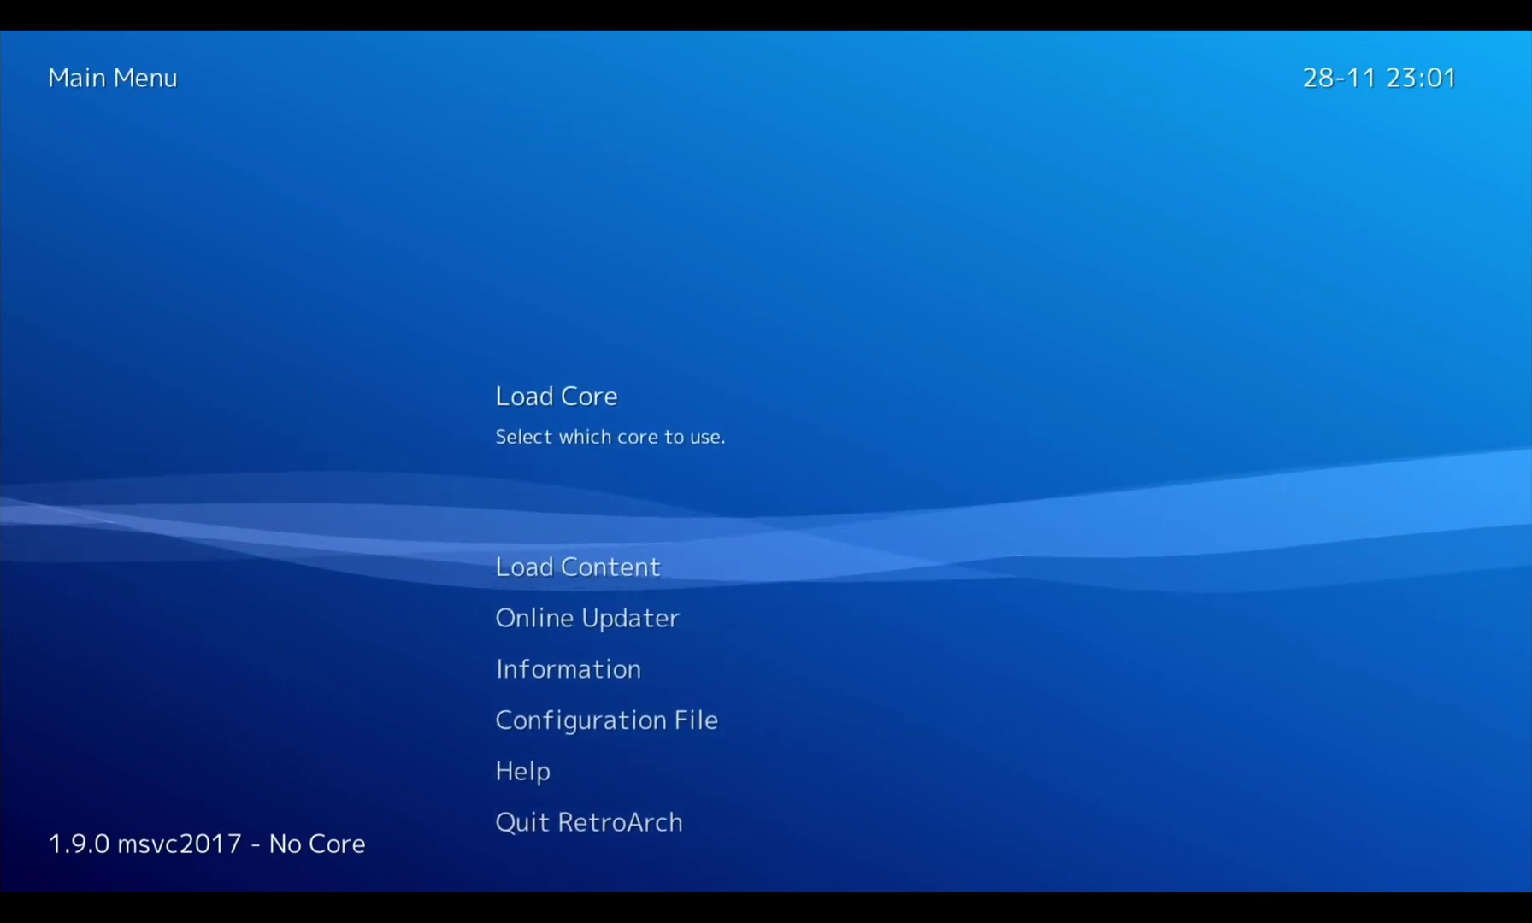
{"action": "key", "text": "Down"}
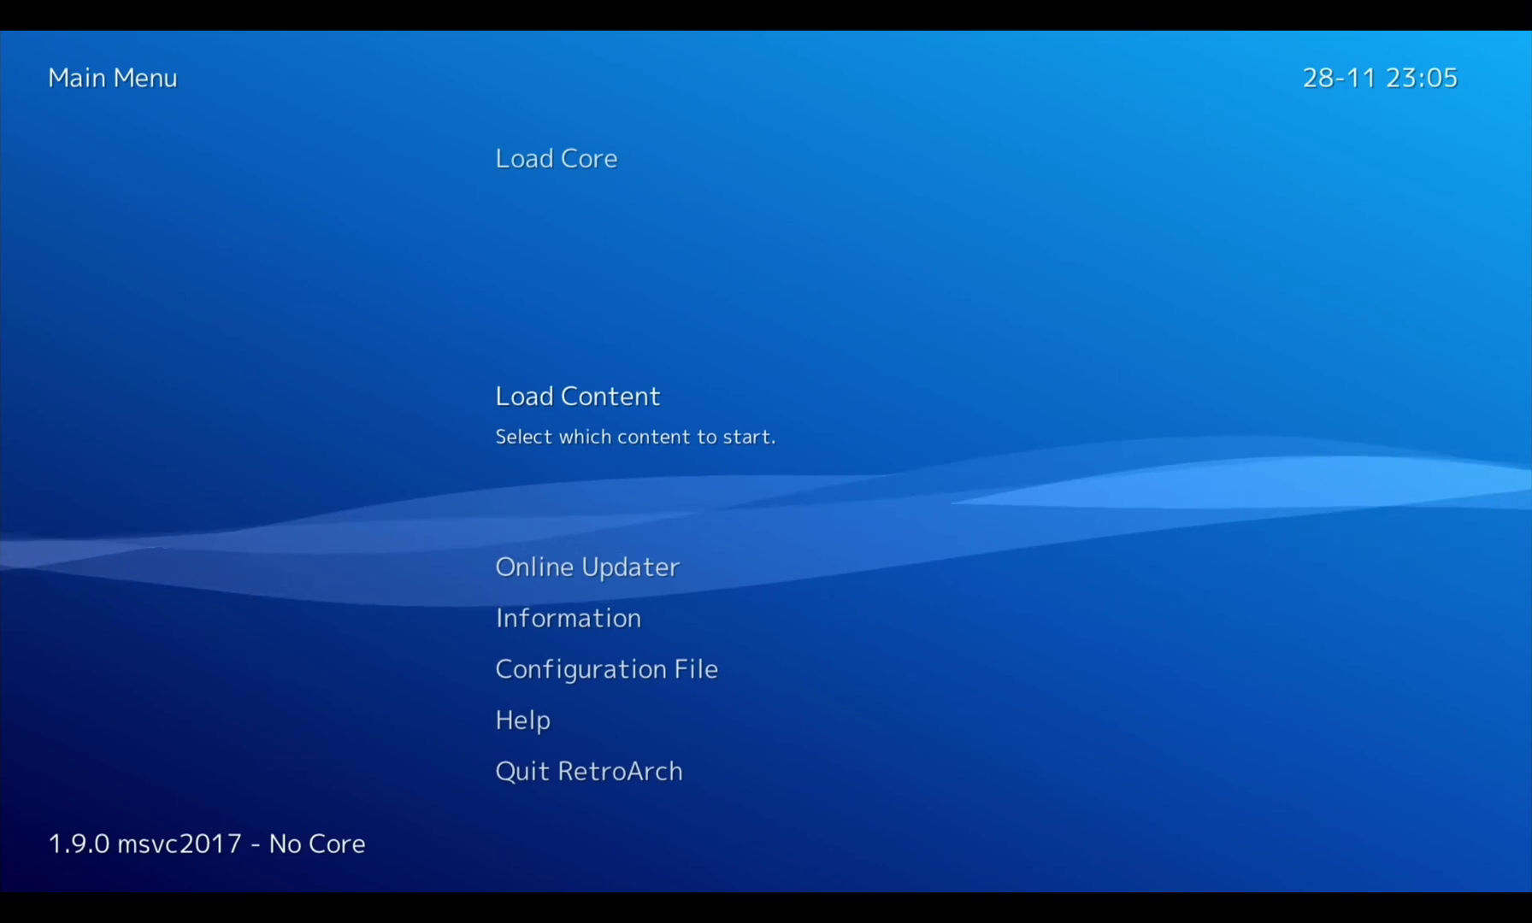
{"action": "key", "text": "Return"}
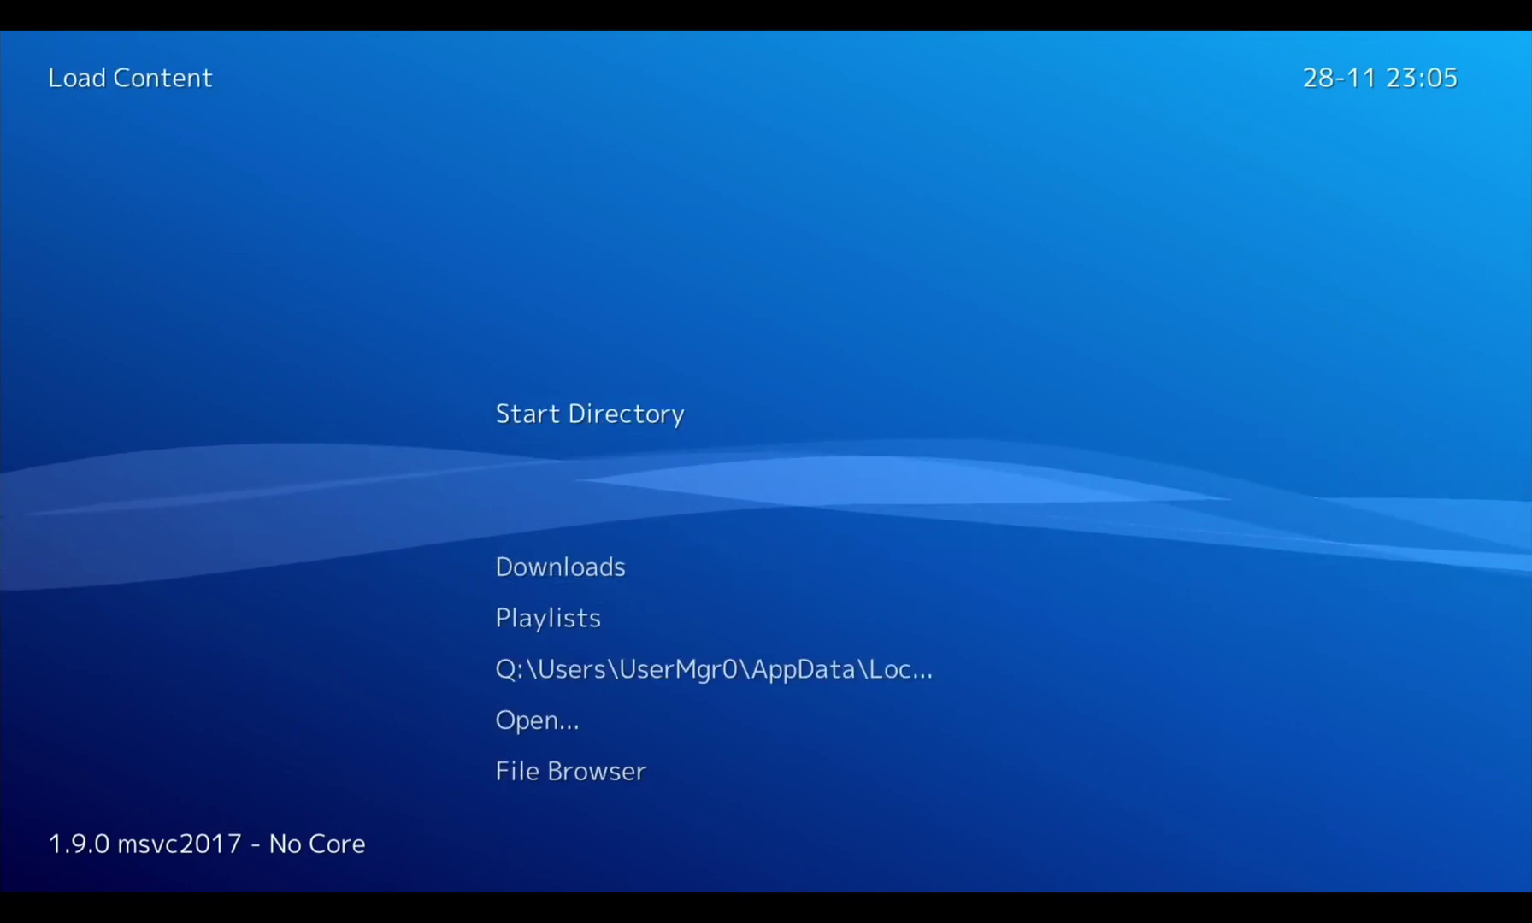
{"action": "key", "text": "Return"}
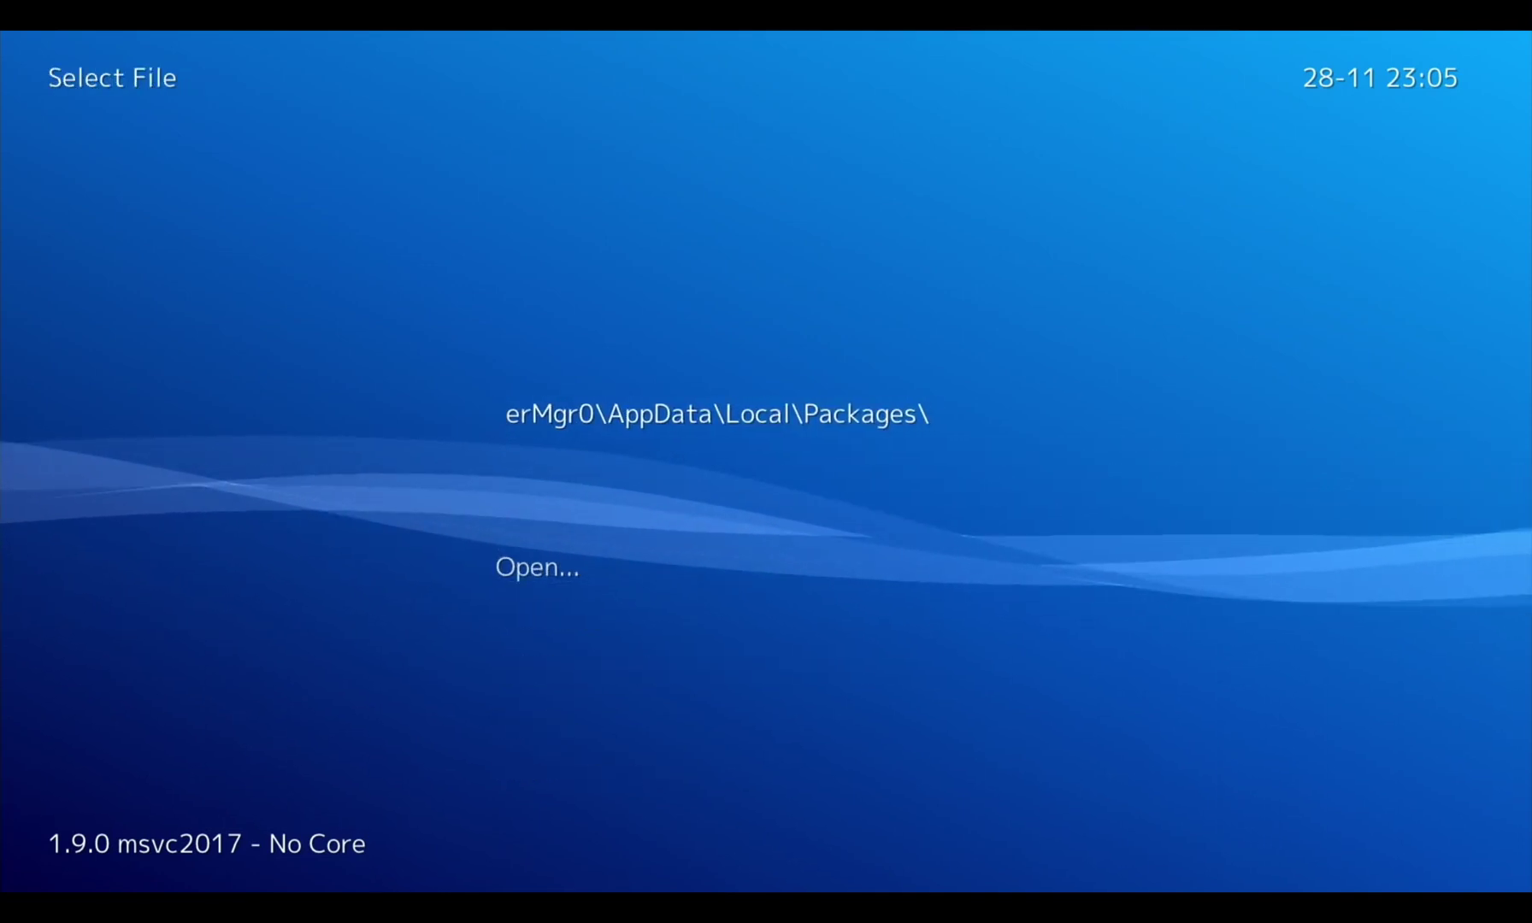
{"action": "key", "text": "Down"}
{"action": "key", "text": "Return"}
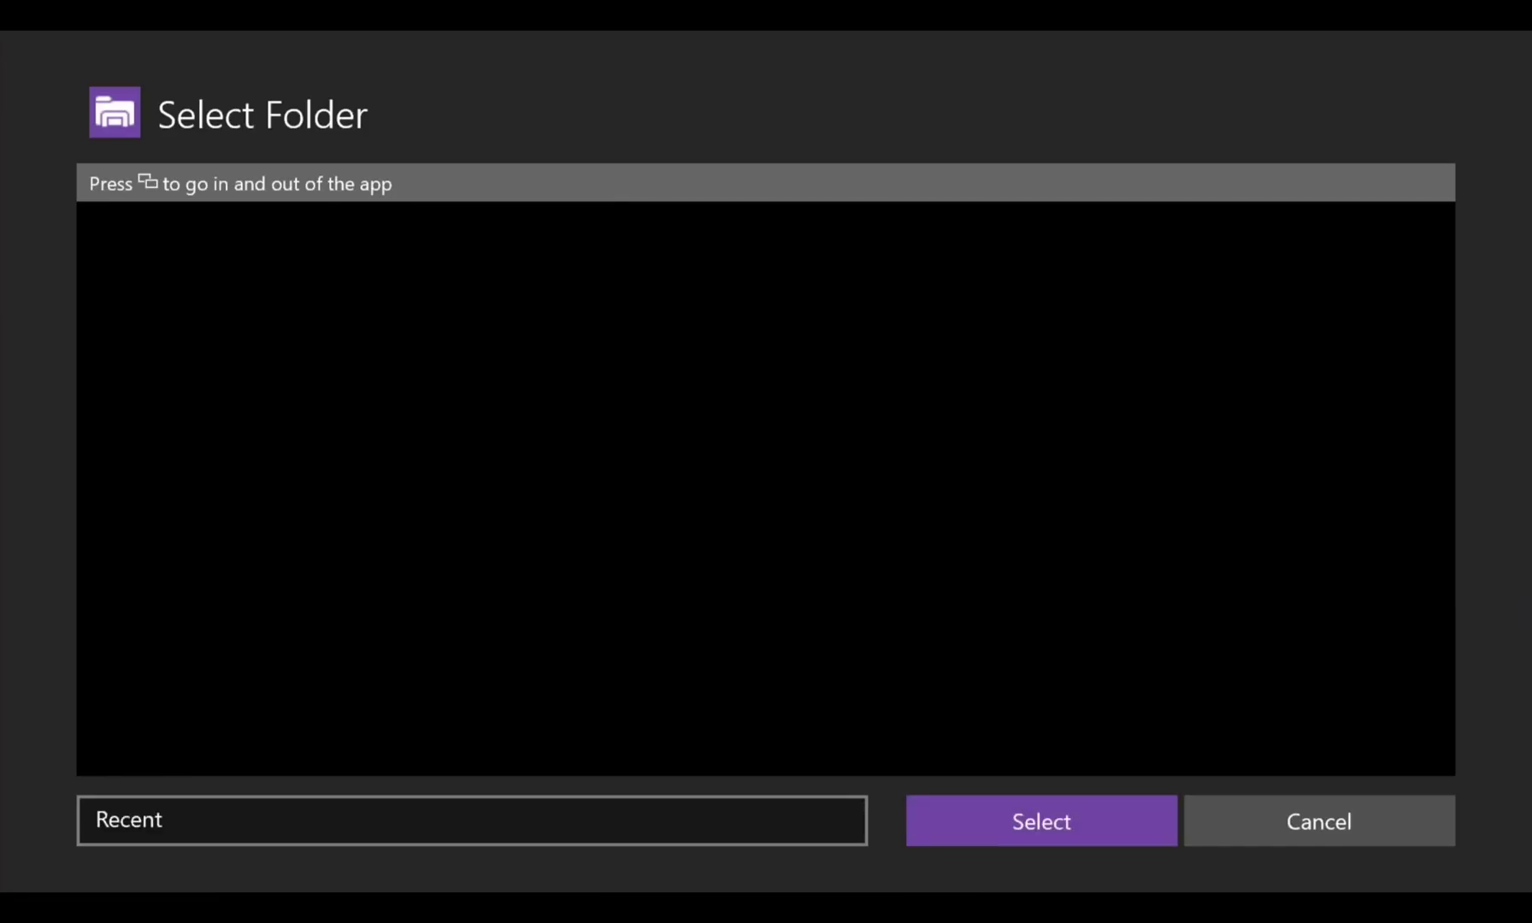
Pick Removable Disk (E:) > n64 so V-Rally Edition 99 (USA).n64 is listed
{"action": "key", "text": "Left"}
{"action": "key", "text": "Down"}
{"action": "key", "text": "Down"}
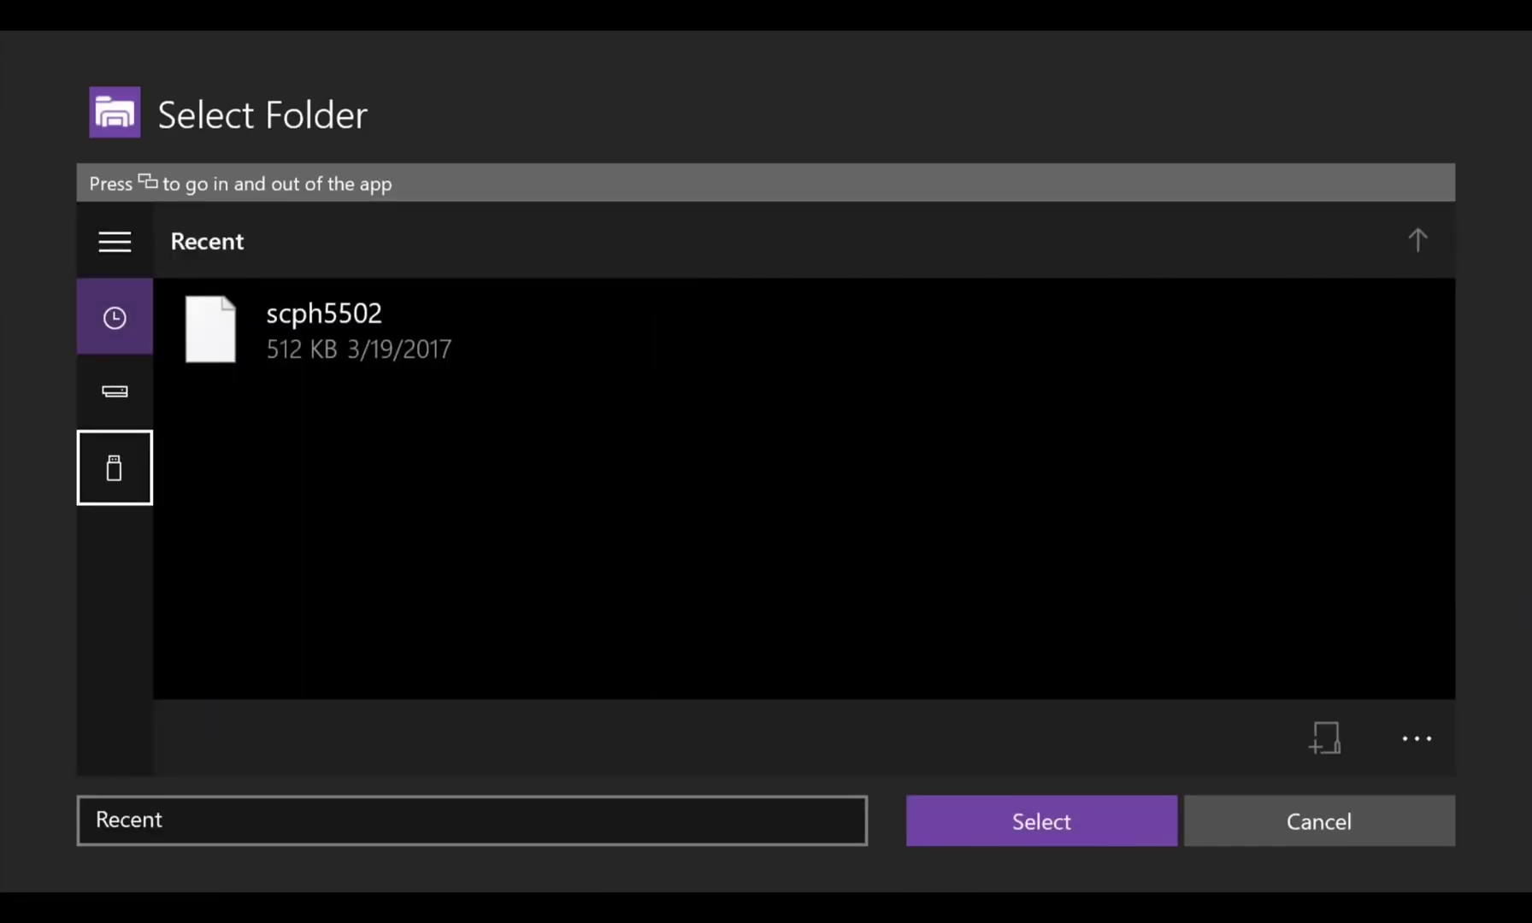
{"action": "key", "text": "Return"}
{"action": "key", "text": "Right"}
{"action": "key", "text": "Up"}
{"action": "key", "text": "Return"}
{"action": "key", "text": "Up"}
{"action": "key", "text": "Left"}
{"action": "key", "text": "Right"}
{"action": "key", "text": "Down"}
Confirm the n64 folder and load V-Rally Edition 99 (USA).n64
{"action": "key", "text": "Down"}
{"action": "key", "text": "Left"}
{"action": "key", "text": "Return"}
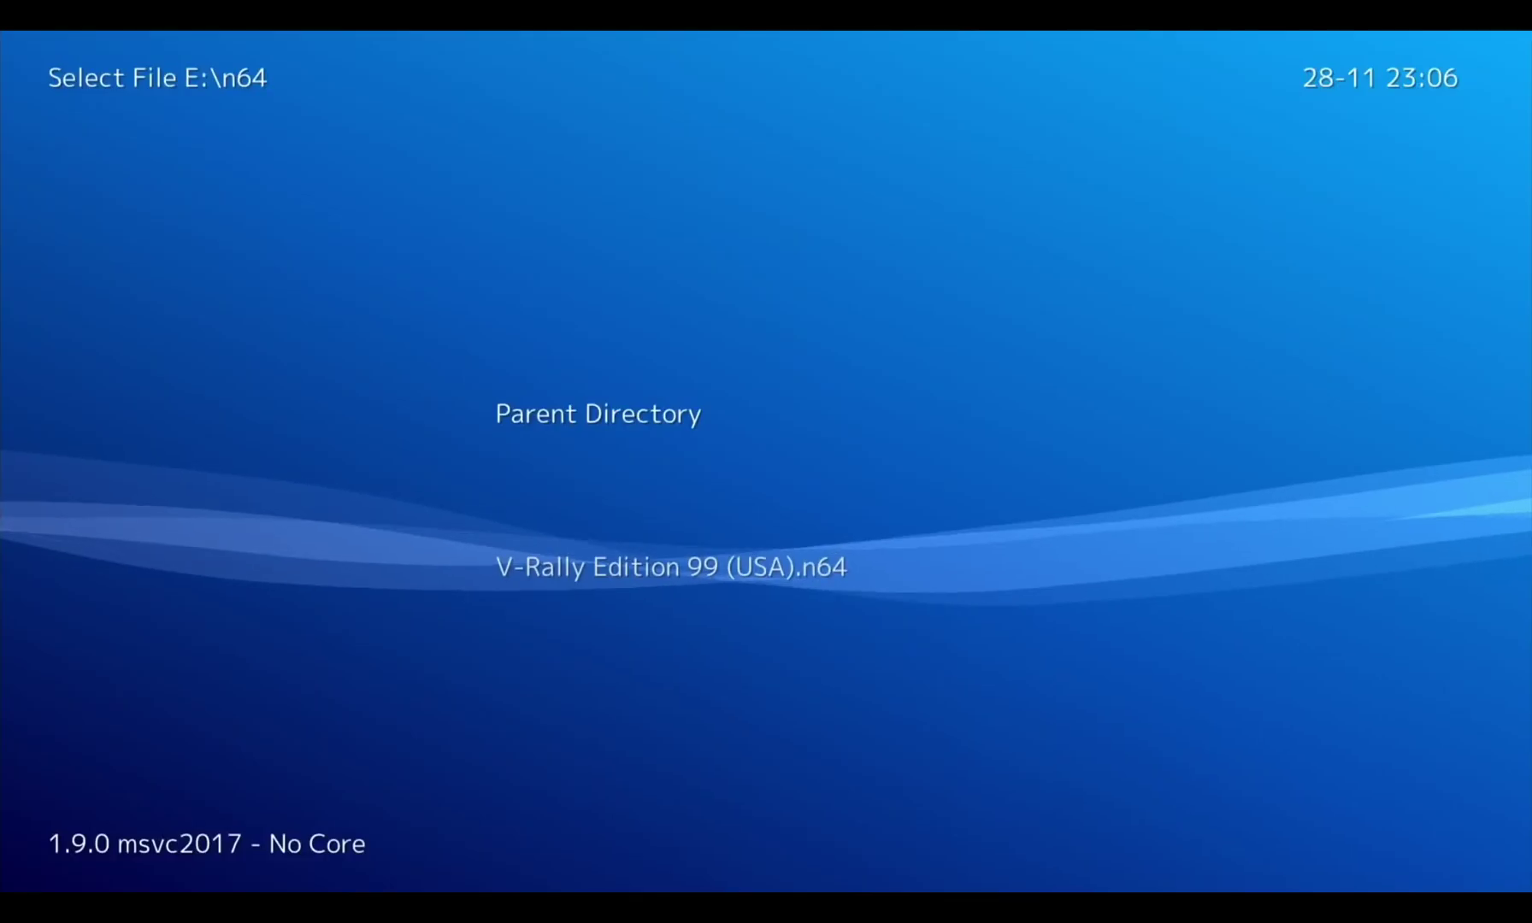
{"action": "key", "text": "Down"}
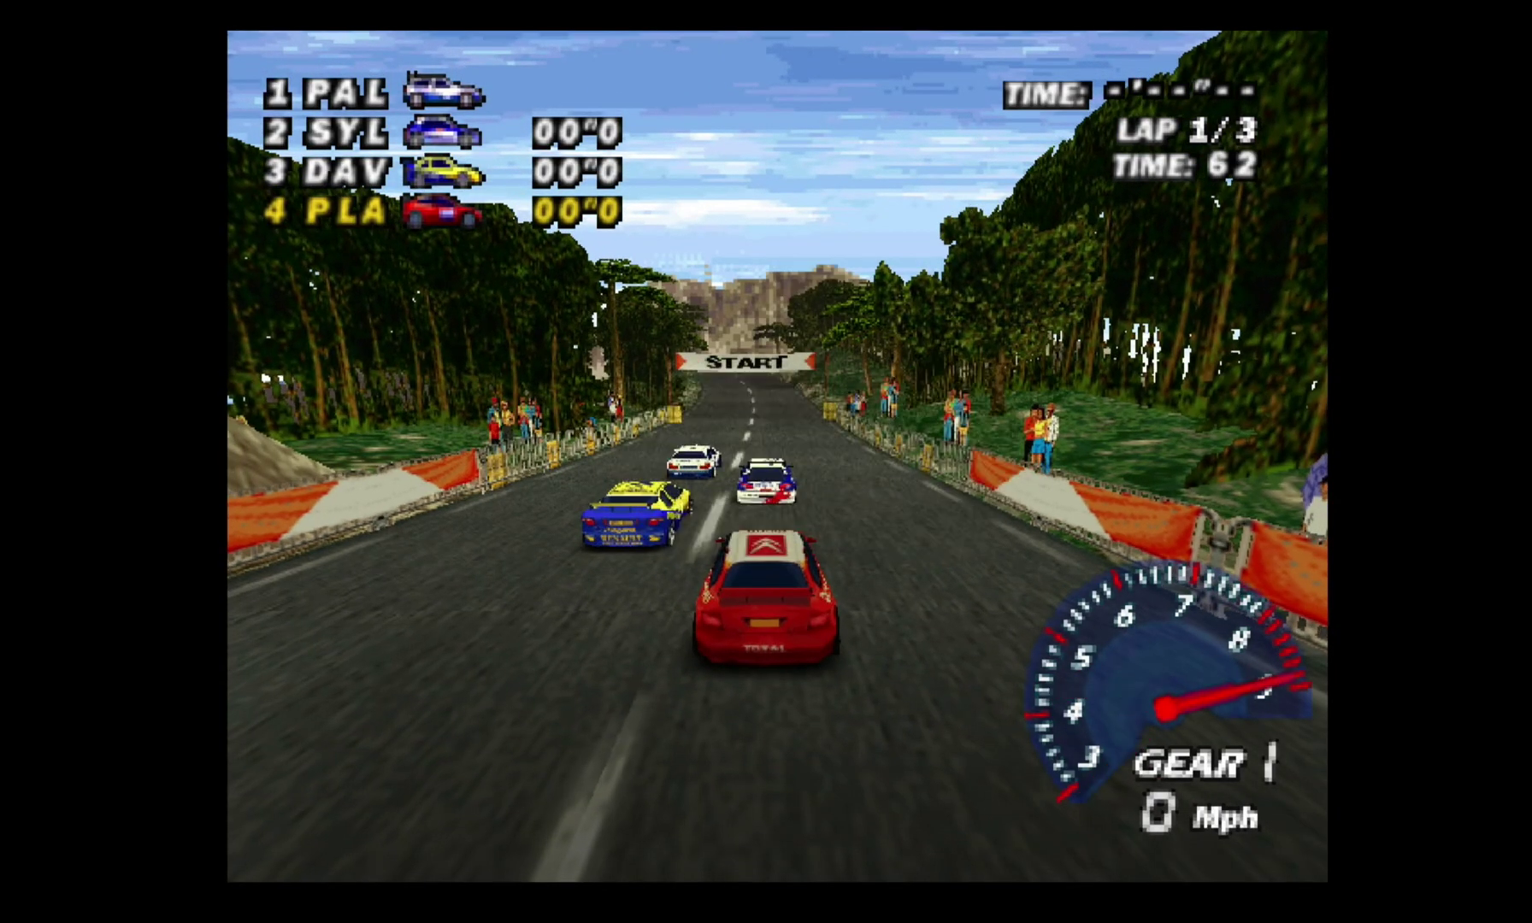
Accelerate and steer the red car through lap 1, recovering after a crash
{"action": "key", "text": "Up"}
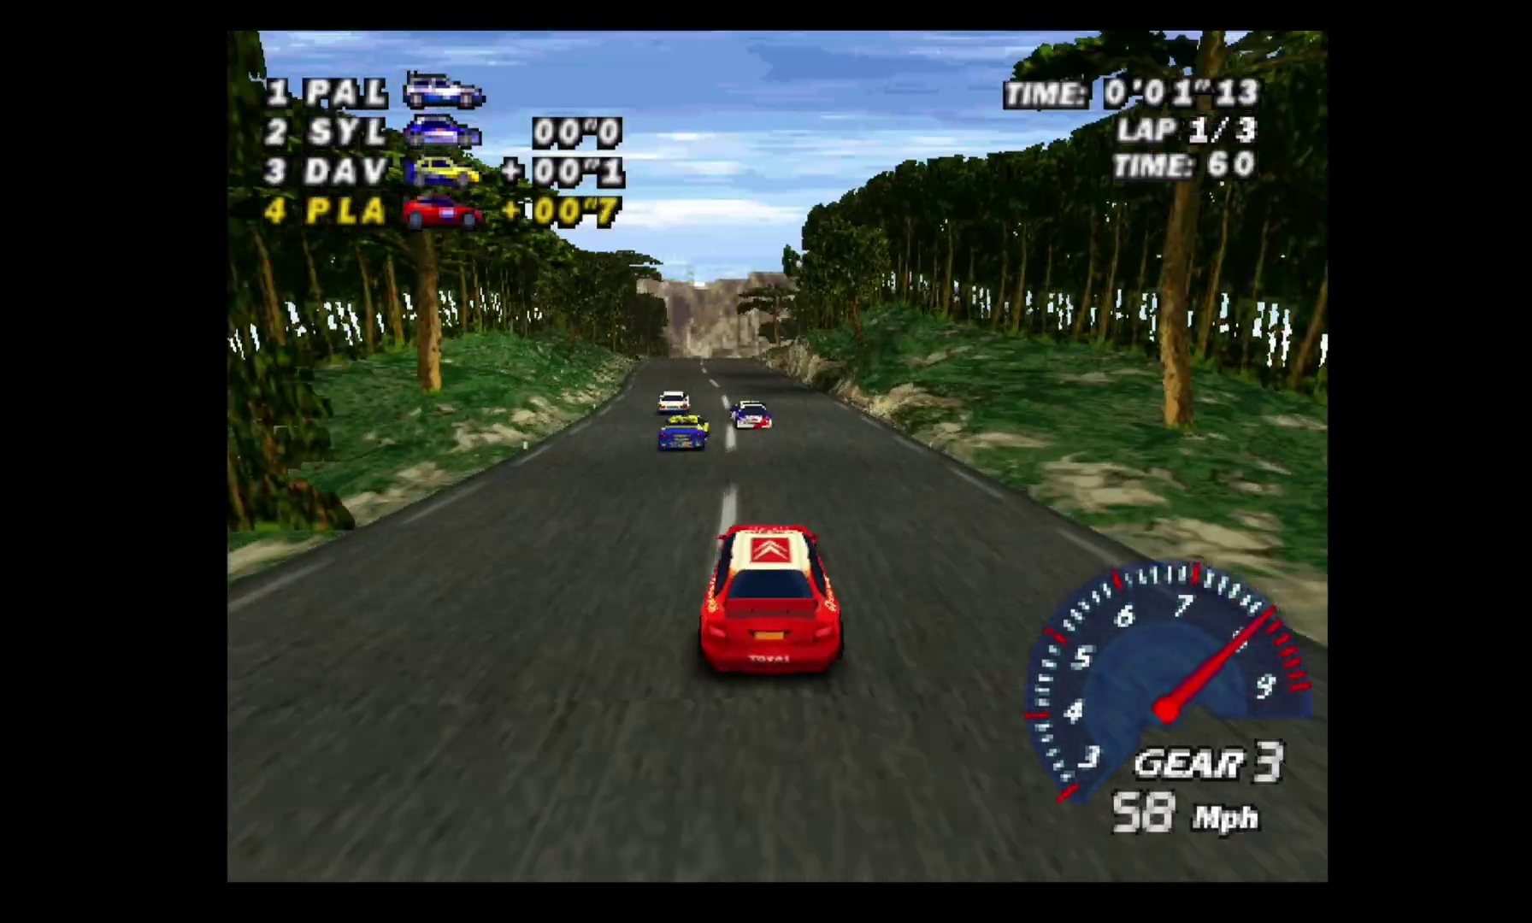
{"action": "key", "text": "Up"}
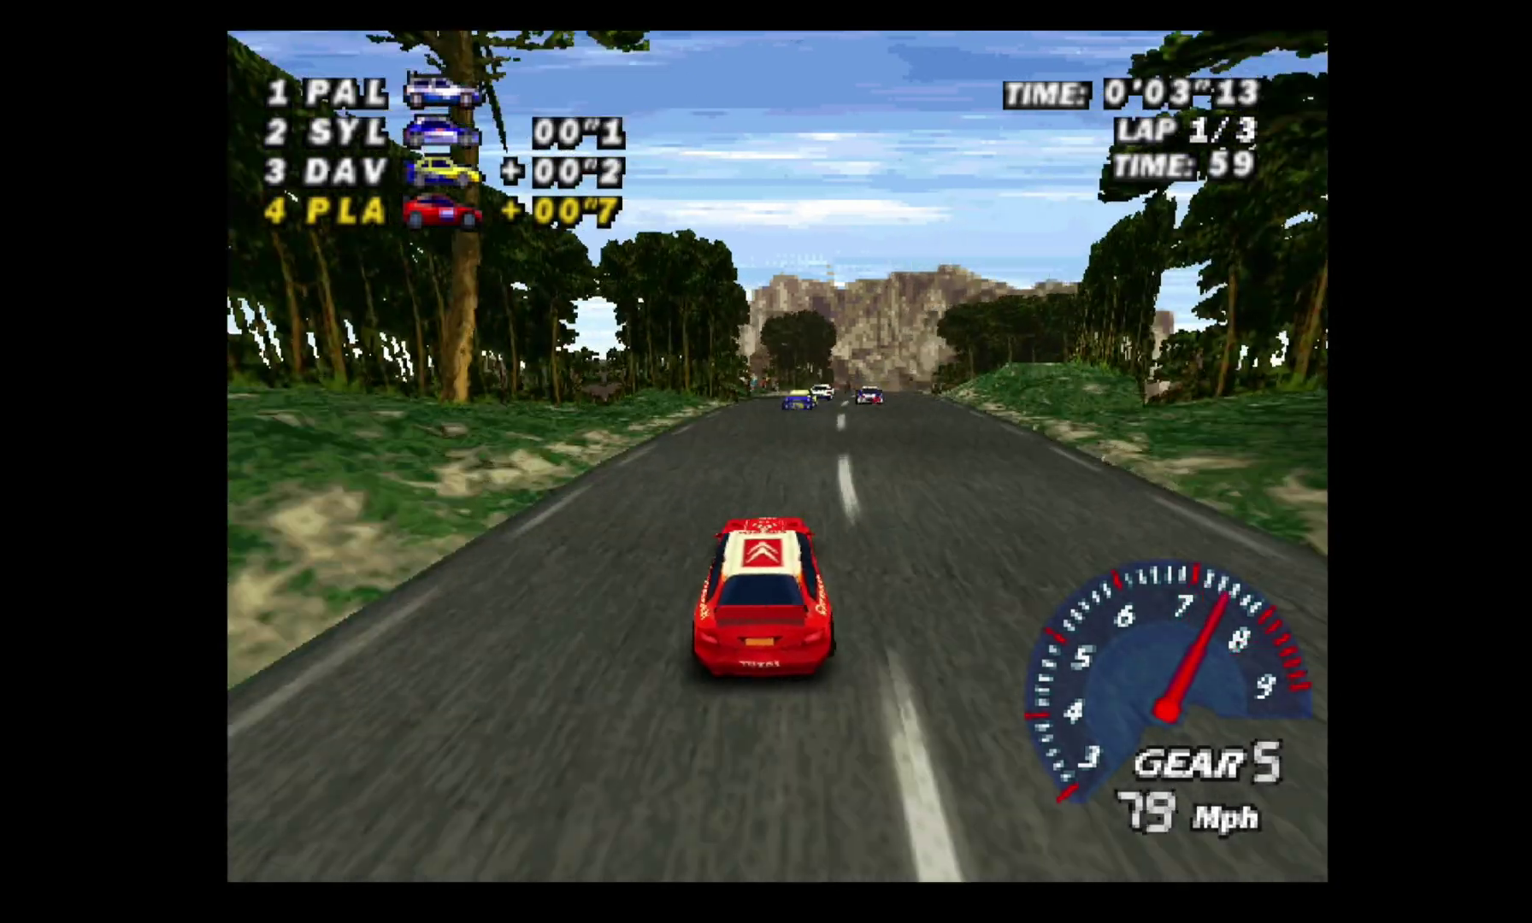
{"action": "key", "text": "Up"}
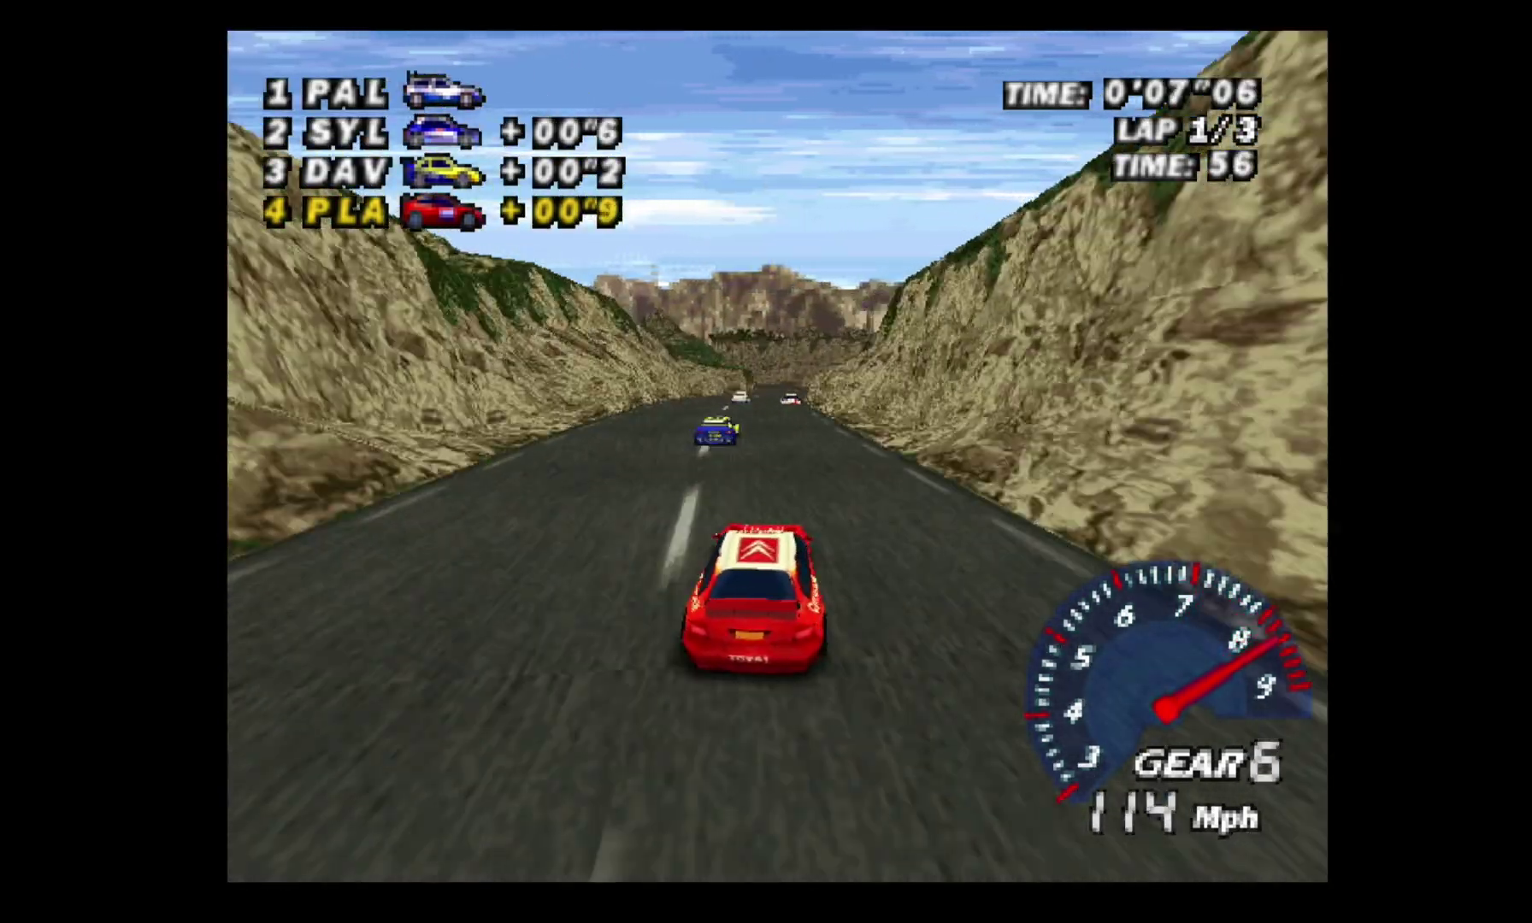
{"action": "key", "text": "Right"}
{"action": "key", "text": "Up"}
{"action": "key", "text": "Left"}
{"action": "key", "text": "Up"}
{"action": "key", "text": "Up"}
{"action": "key", "text": "Up"}
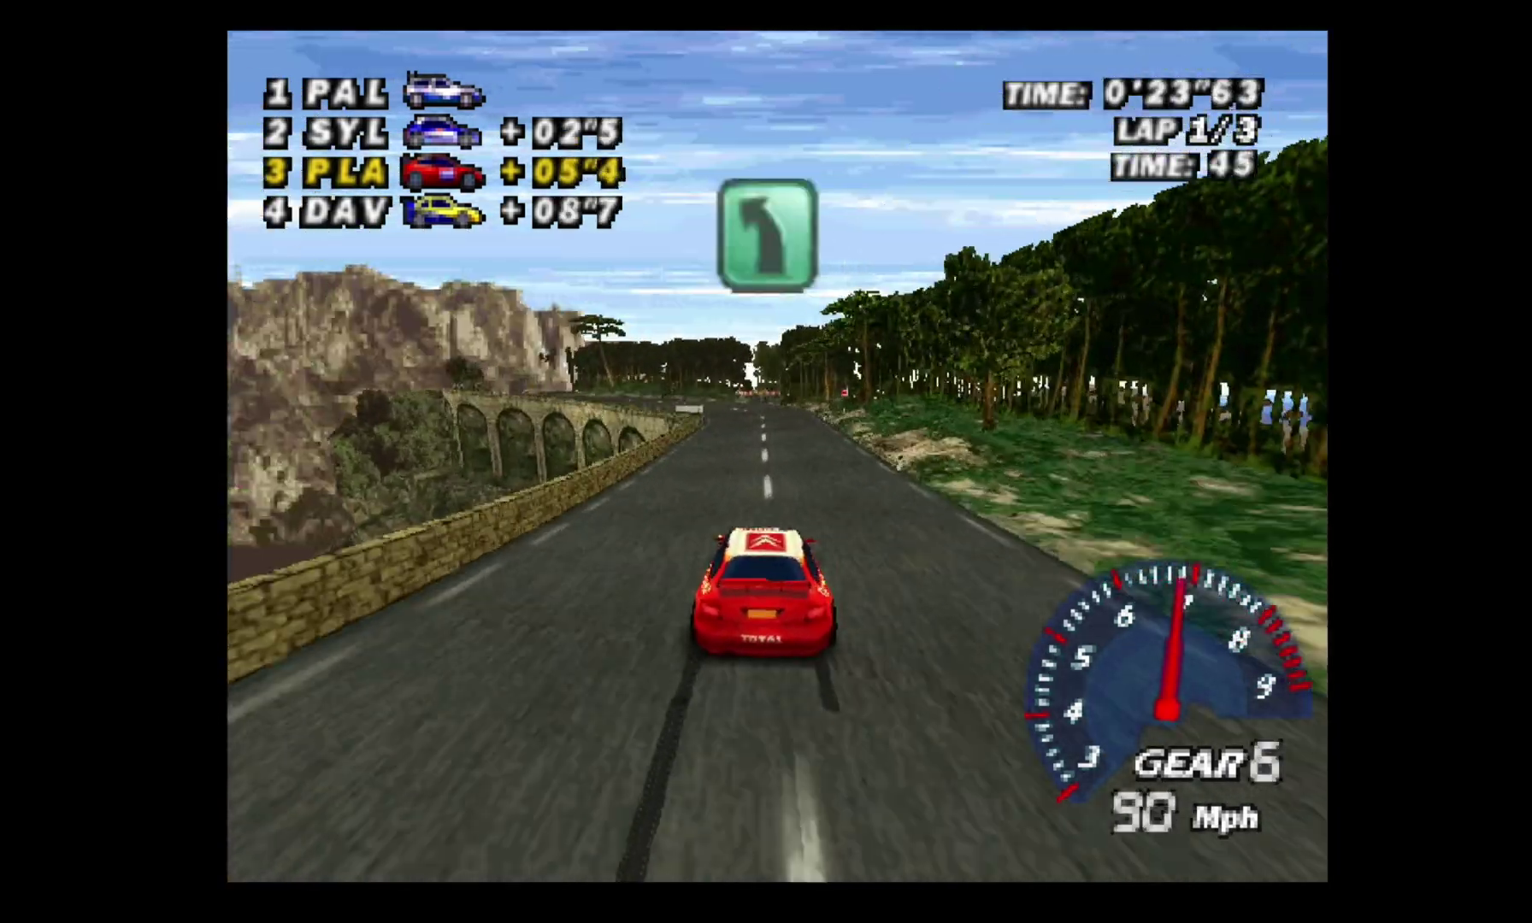
Bring up the Xbox guide mid-race and highlight RetroArch to restart it
{"action": "key", "text": "super"}
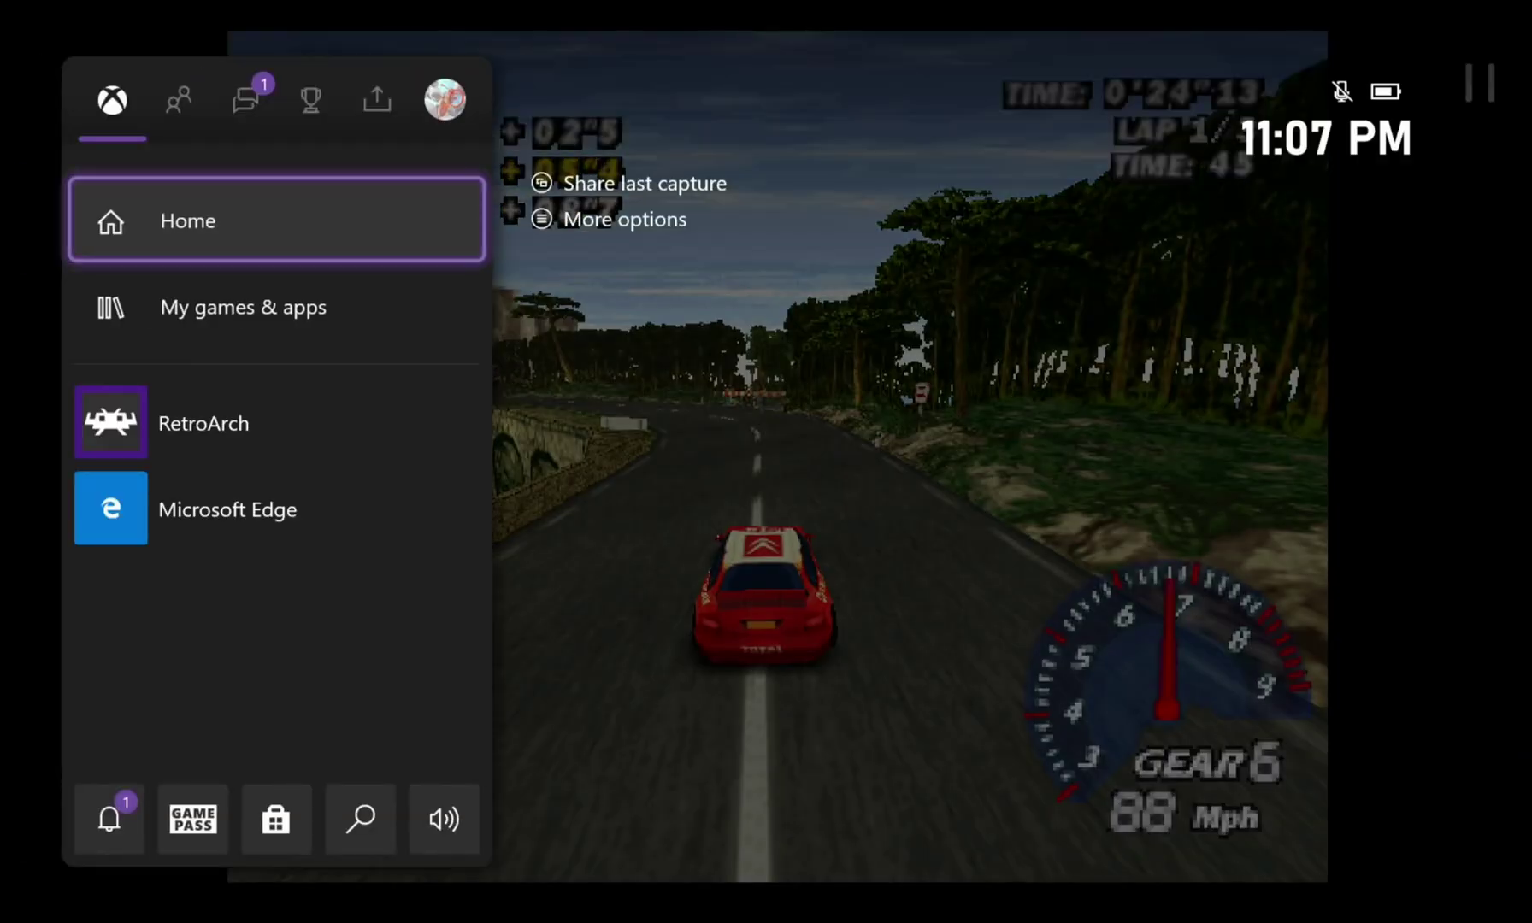
{"action": "key", "text": "Down"}
{"action": "key", "text": "Down"}
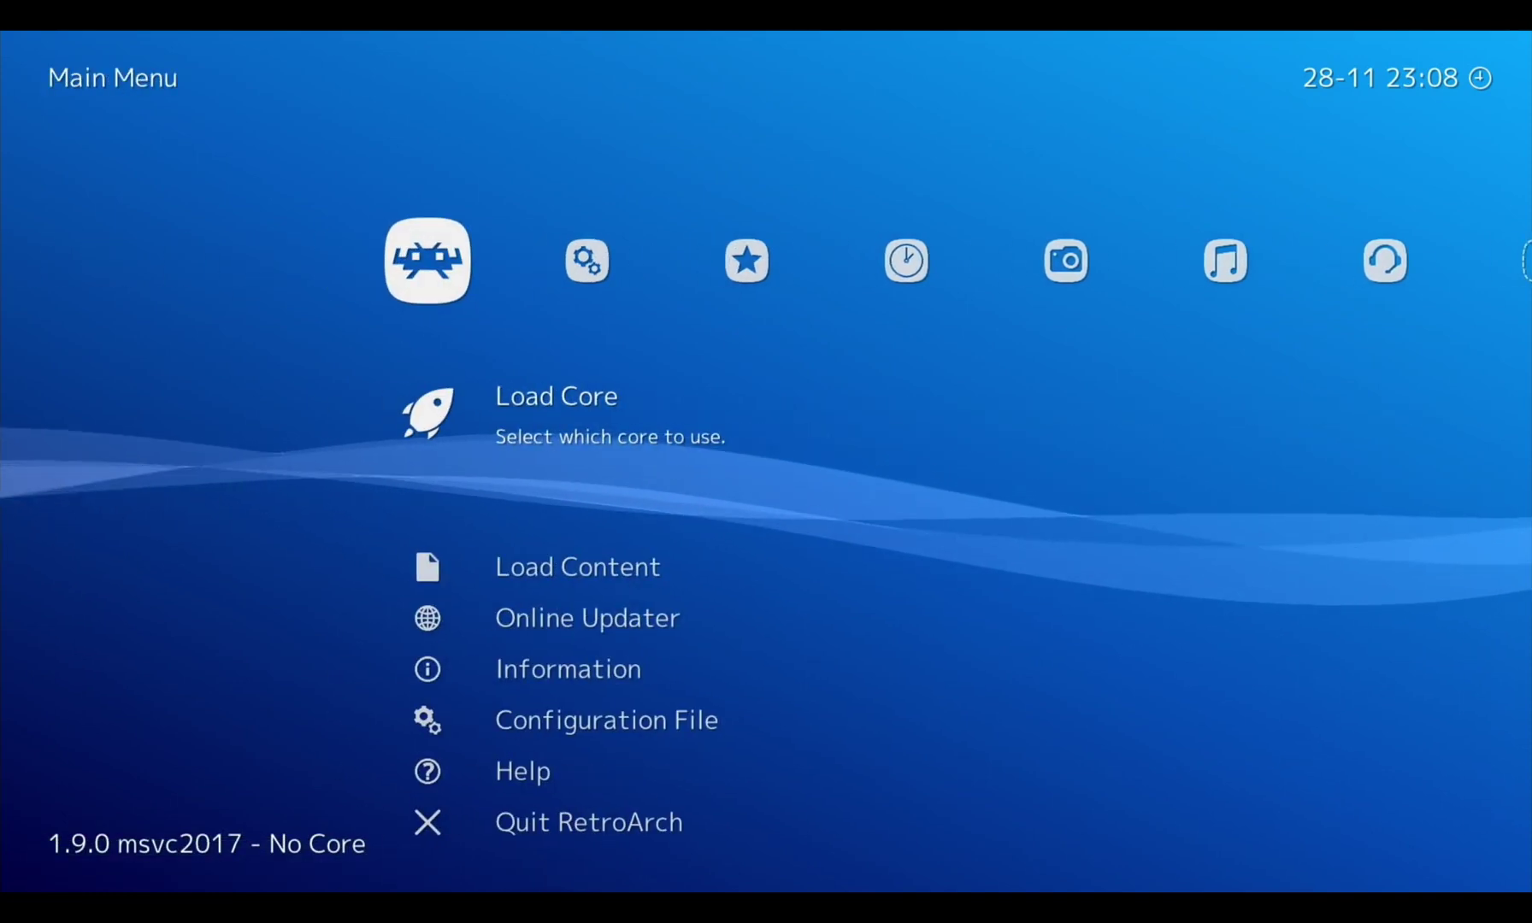
Go to Import Content > Scan Directory and bring up the system folder picker
{"action": "key", "text": "Right"}
{"action": "key", "text": "Left"}
{"action": "key", "text": "Right"}
{"action": "key", "text": "Right"}
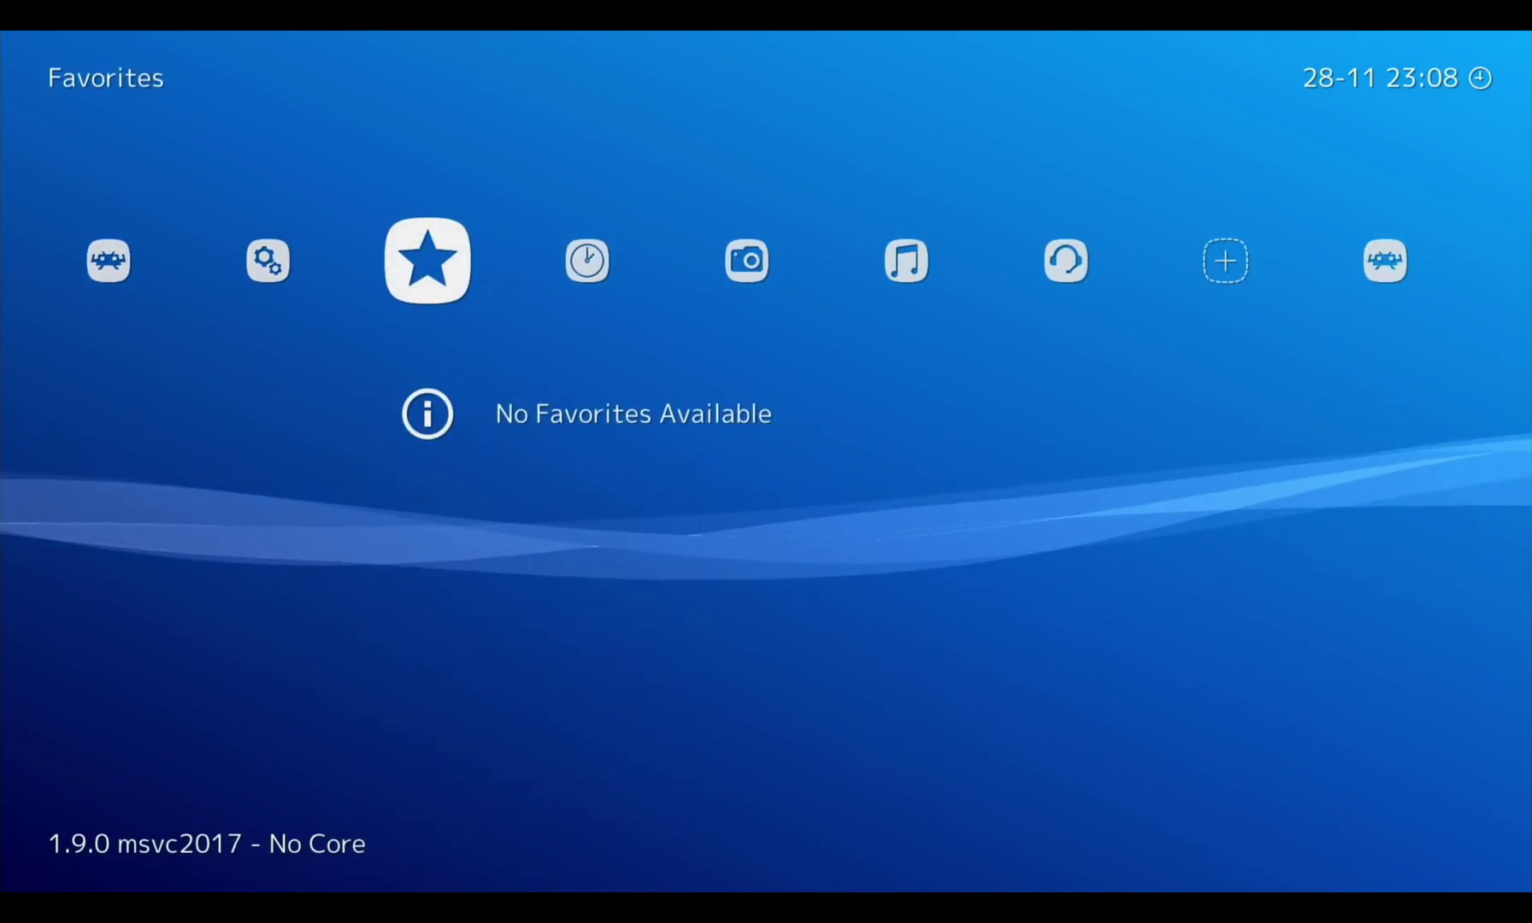
{"action": "key", "text": "Left"}
{"action": "key", "text": "Left"}
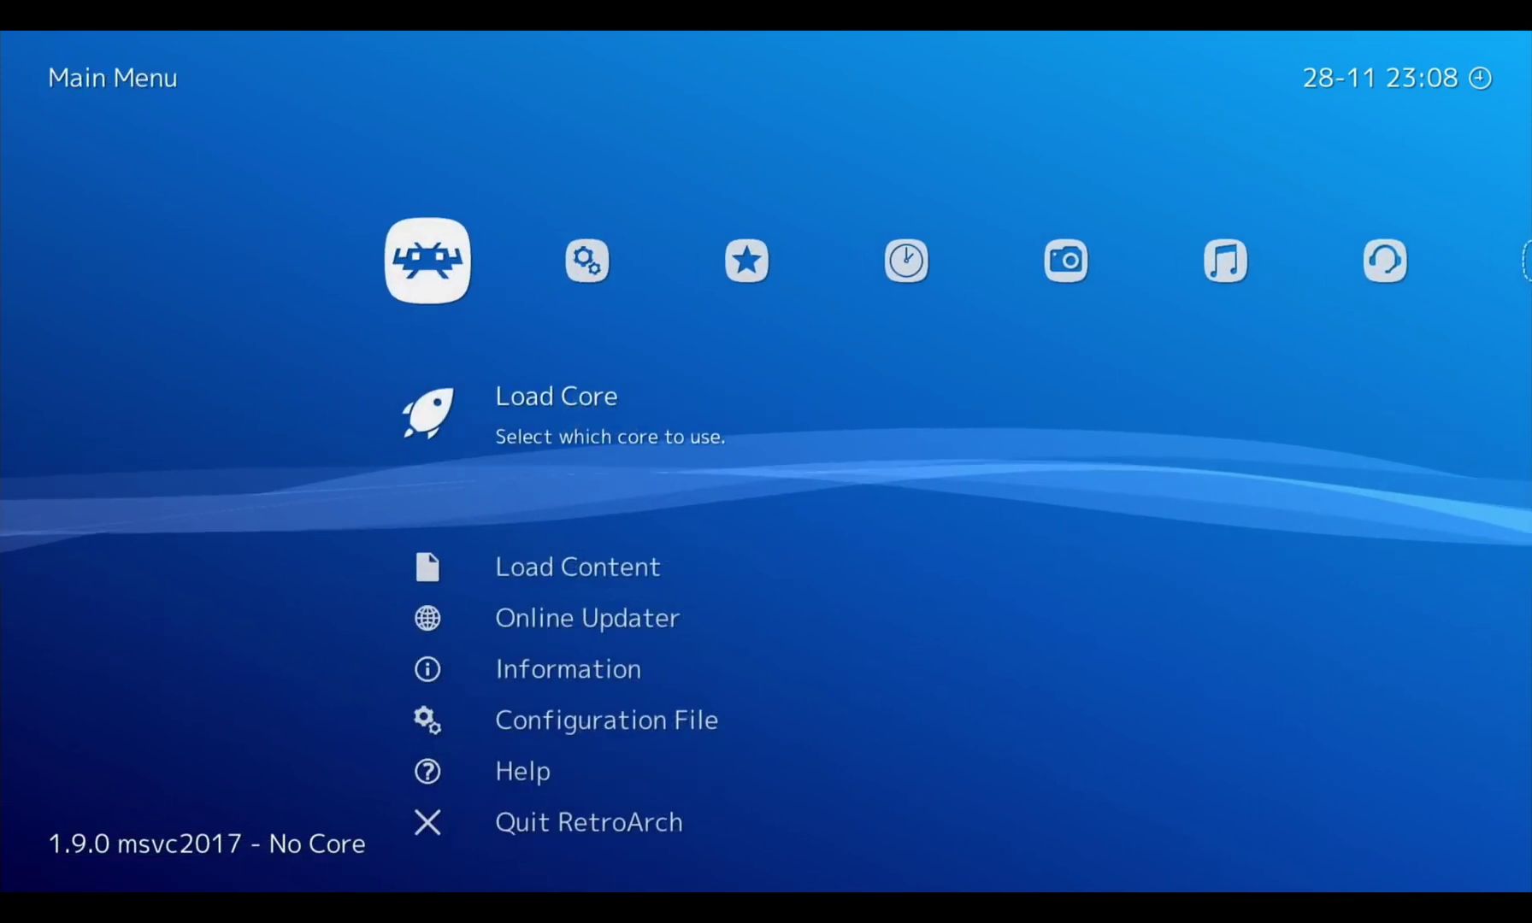
{"action": "key", "text": "Right"}
{"action": "key", "text": "Right"}
{"action": "key", "text": "Right"}
{"action": "key", "text": "Right"}
{"action": "key", "text": "Right"}
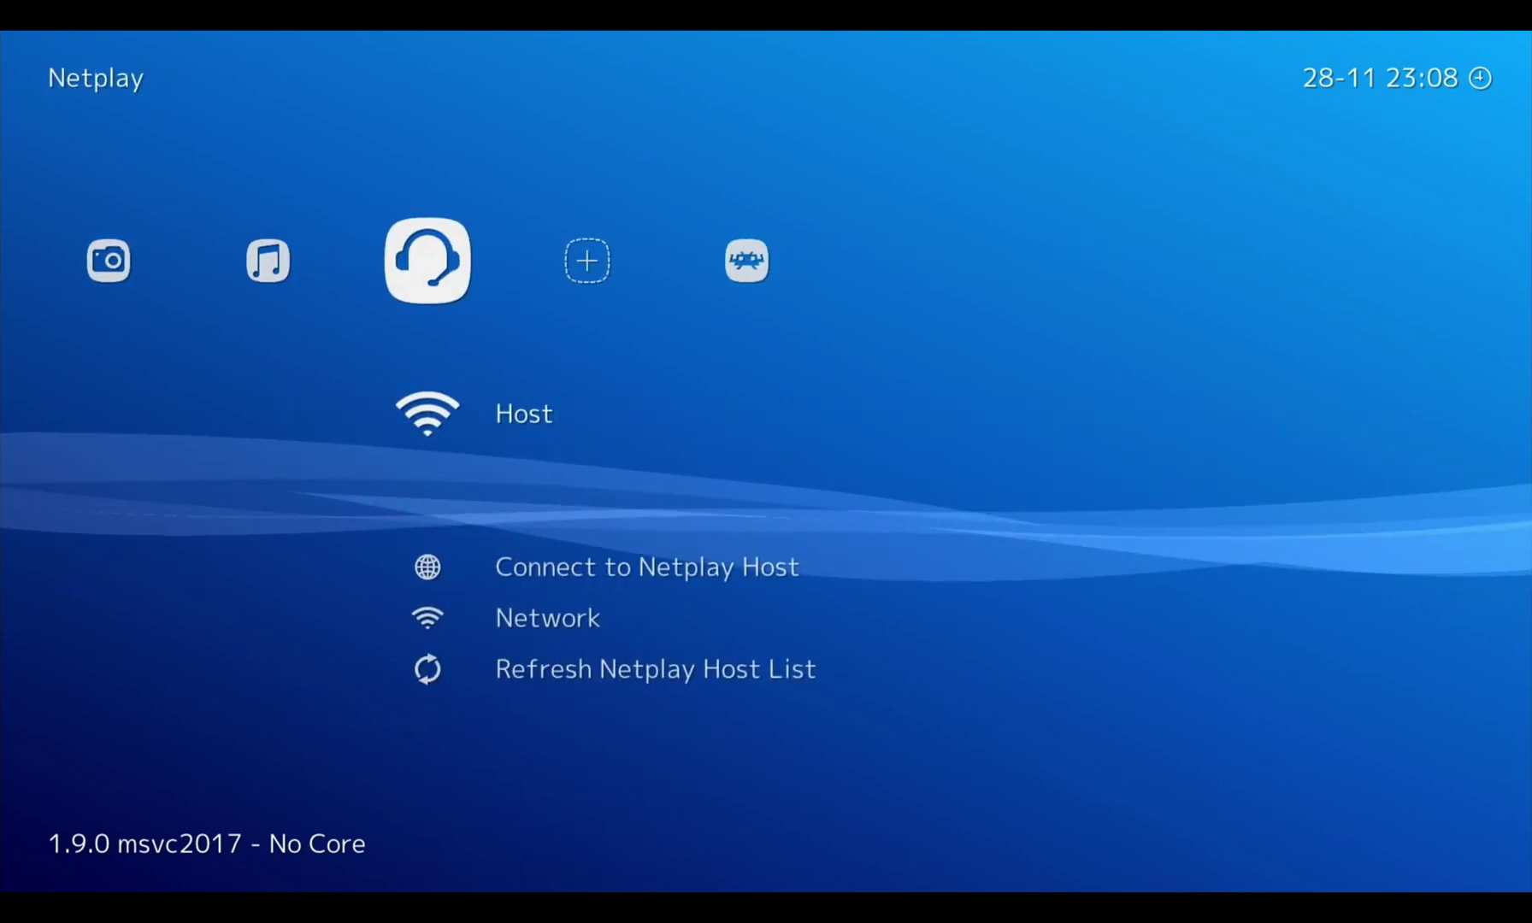
{"action": "key", "text": "Right"}
{"action": "key", "text": "Down"}
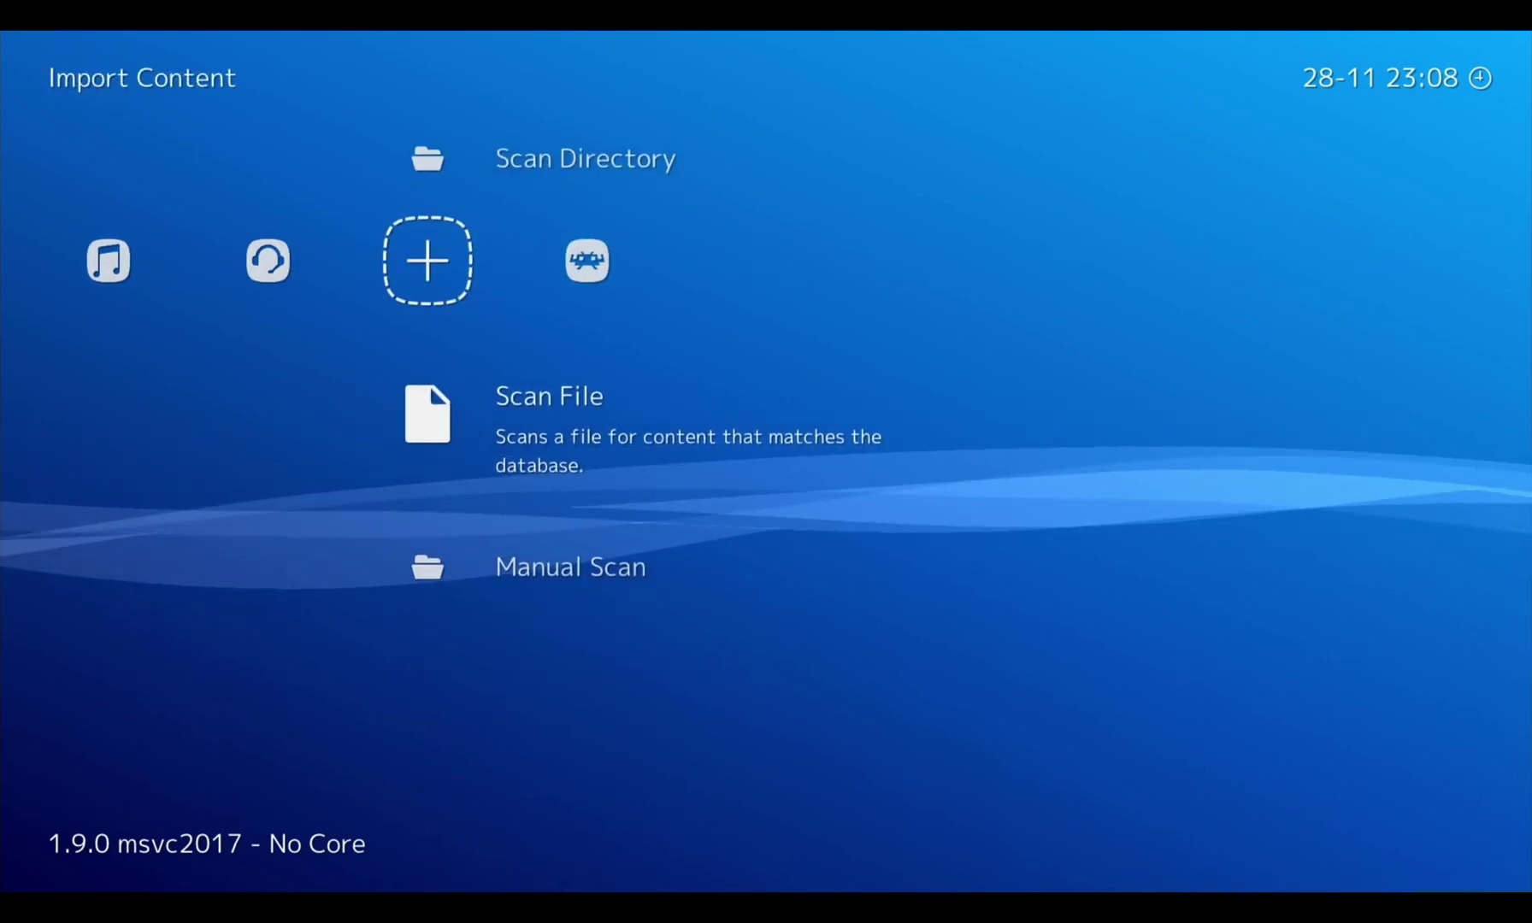
{"action": "key", "text": "Up"}
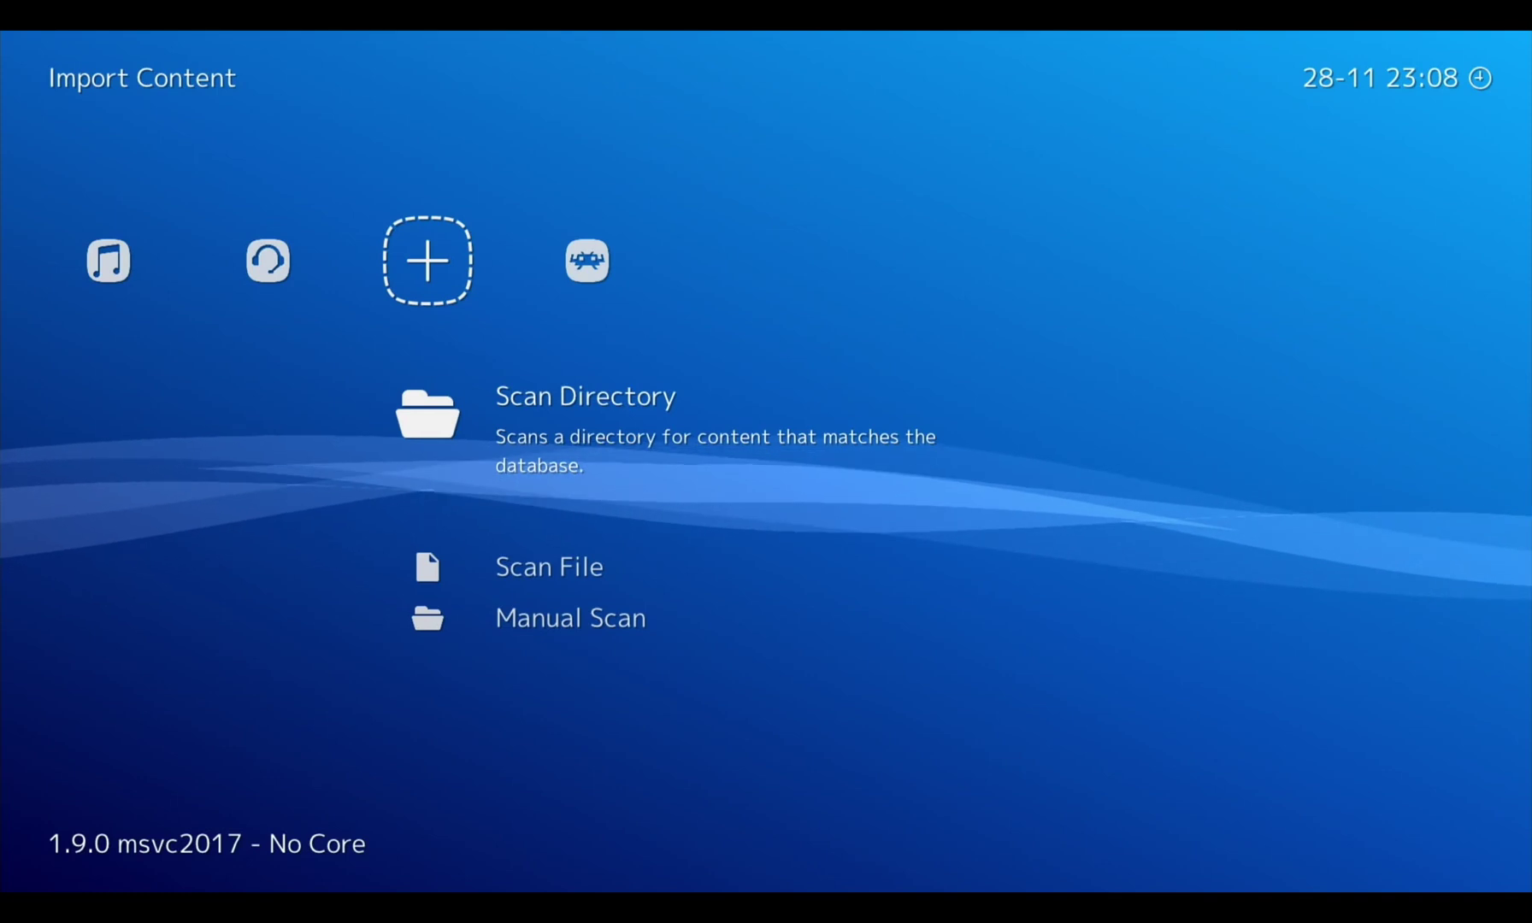
{"action": "key", "text": "Return"}
{"action": "key", "text": "Down"}
{"action": "key", "text": "Return"}
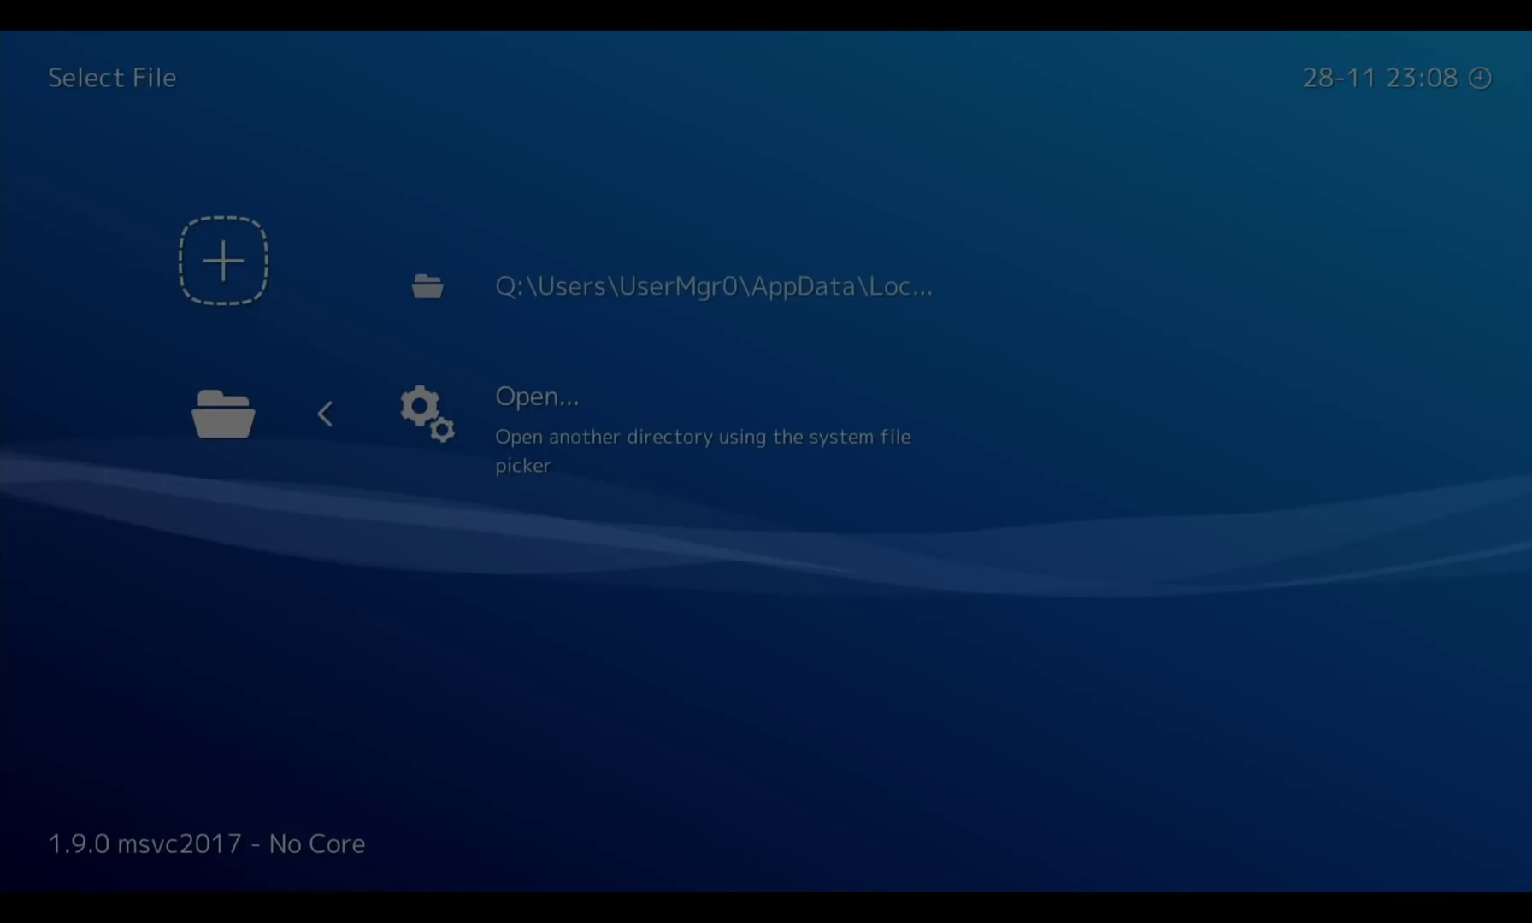
Select Removable Disk (E:) > psp and run <Scan This Directory>
{"action": "key", "text": "Left"}
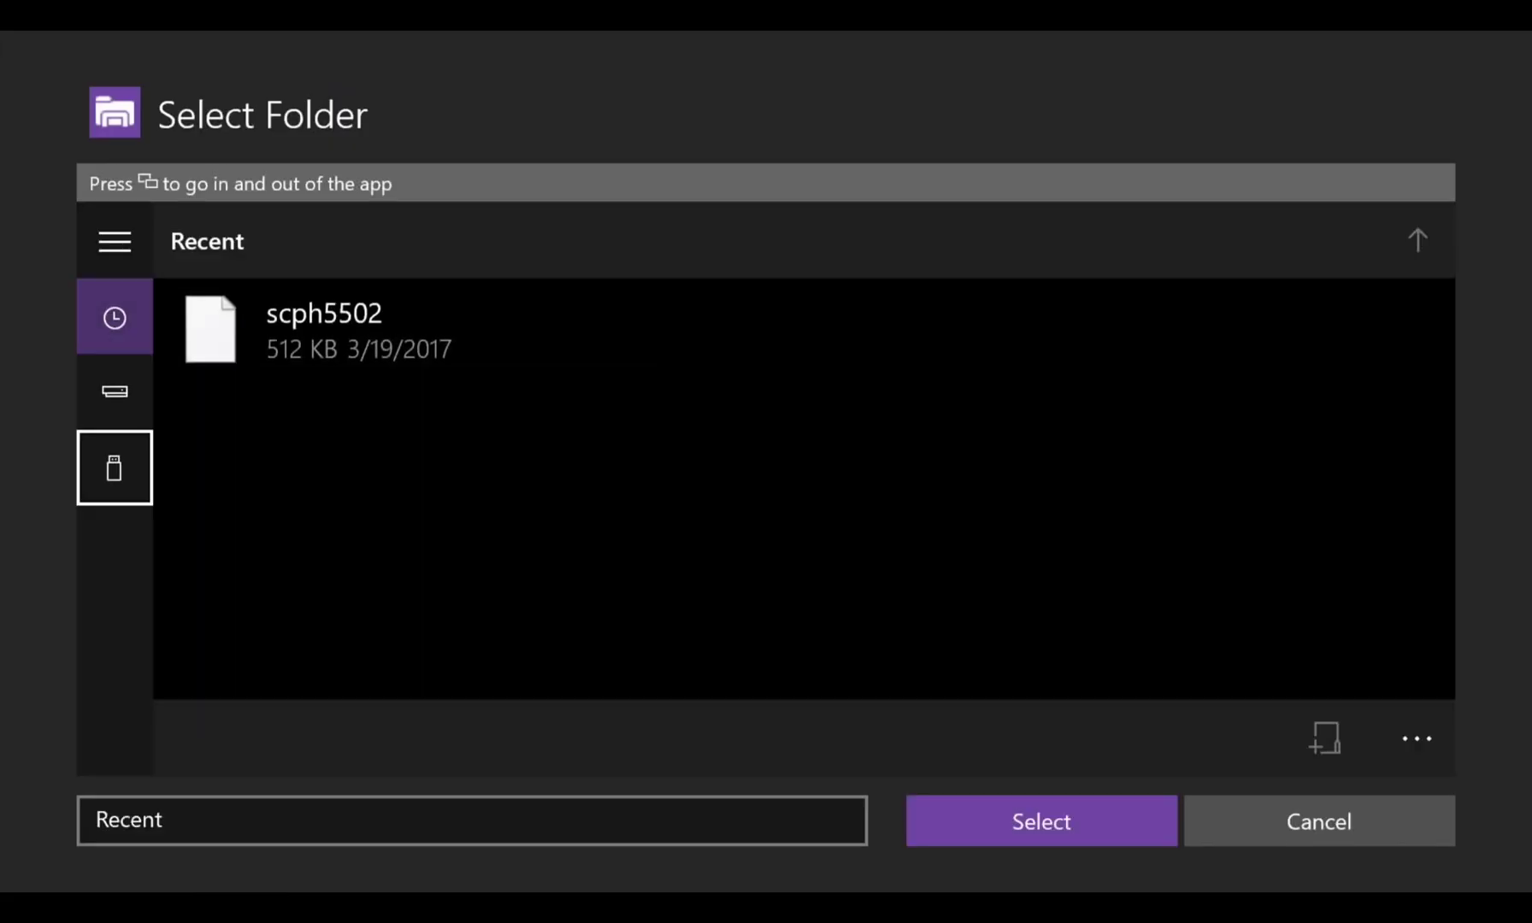
{"action": "key", "text": "Return"}
{"action": "key", "text": "Right"}
{"action": "key", "text": "Right"}
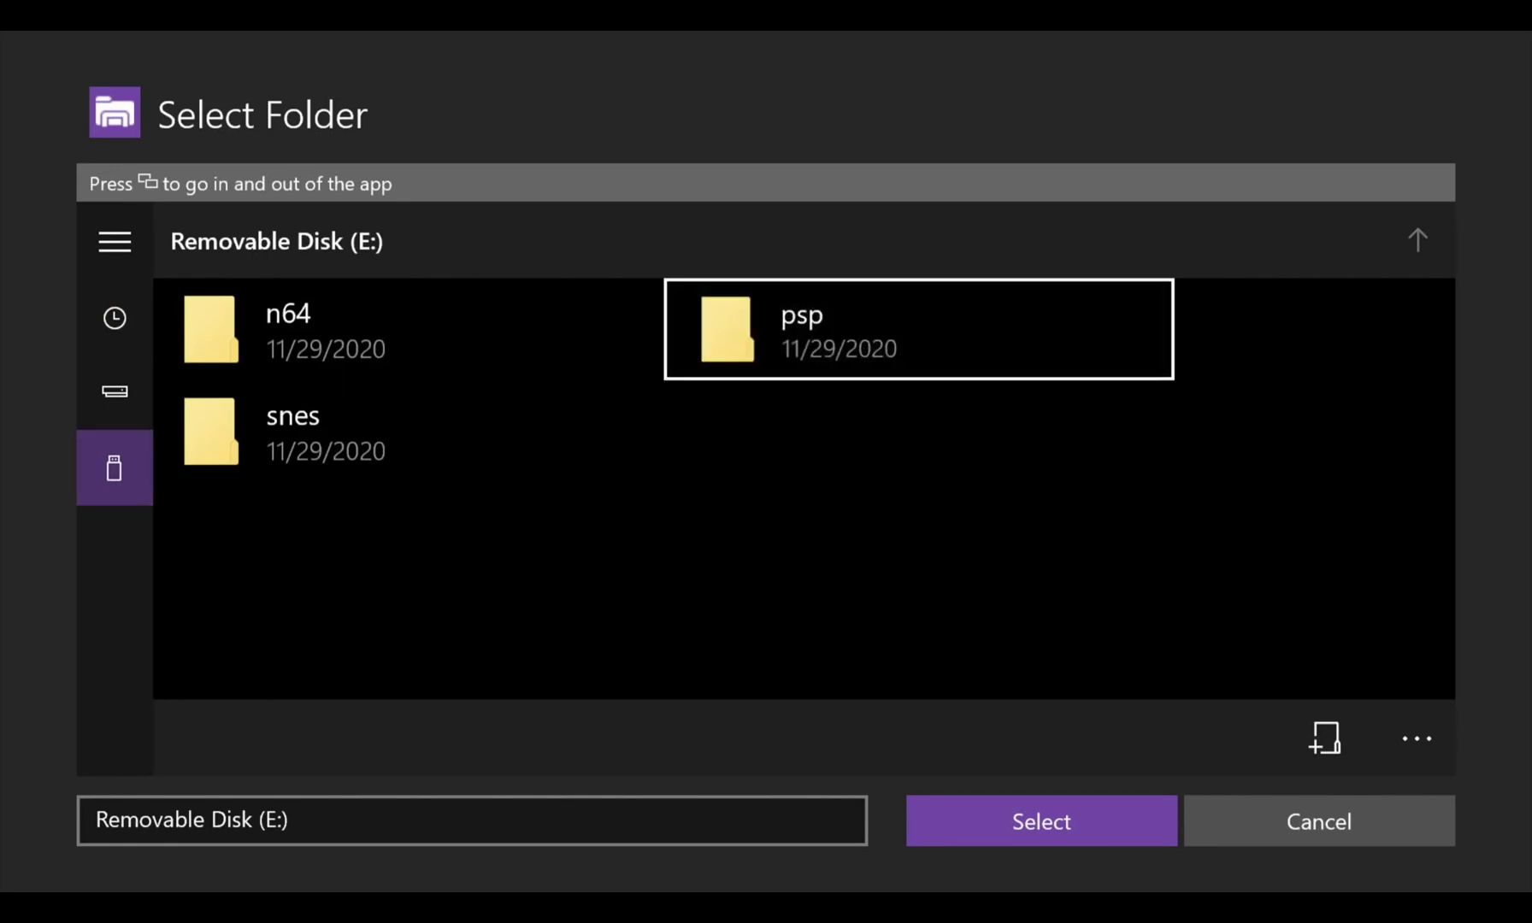
{"action": "key", "text": "Return"}
{"action": "key", "text": "Down"}
{"action": "key", "text": "Return"}
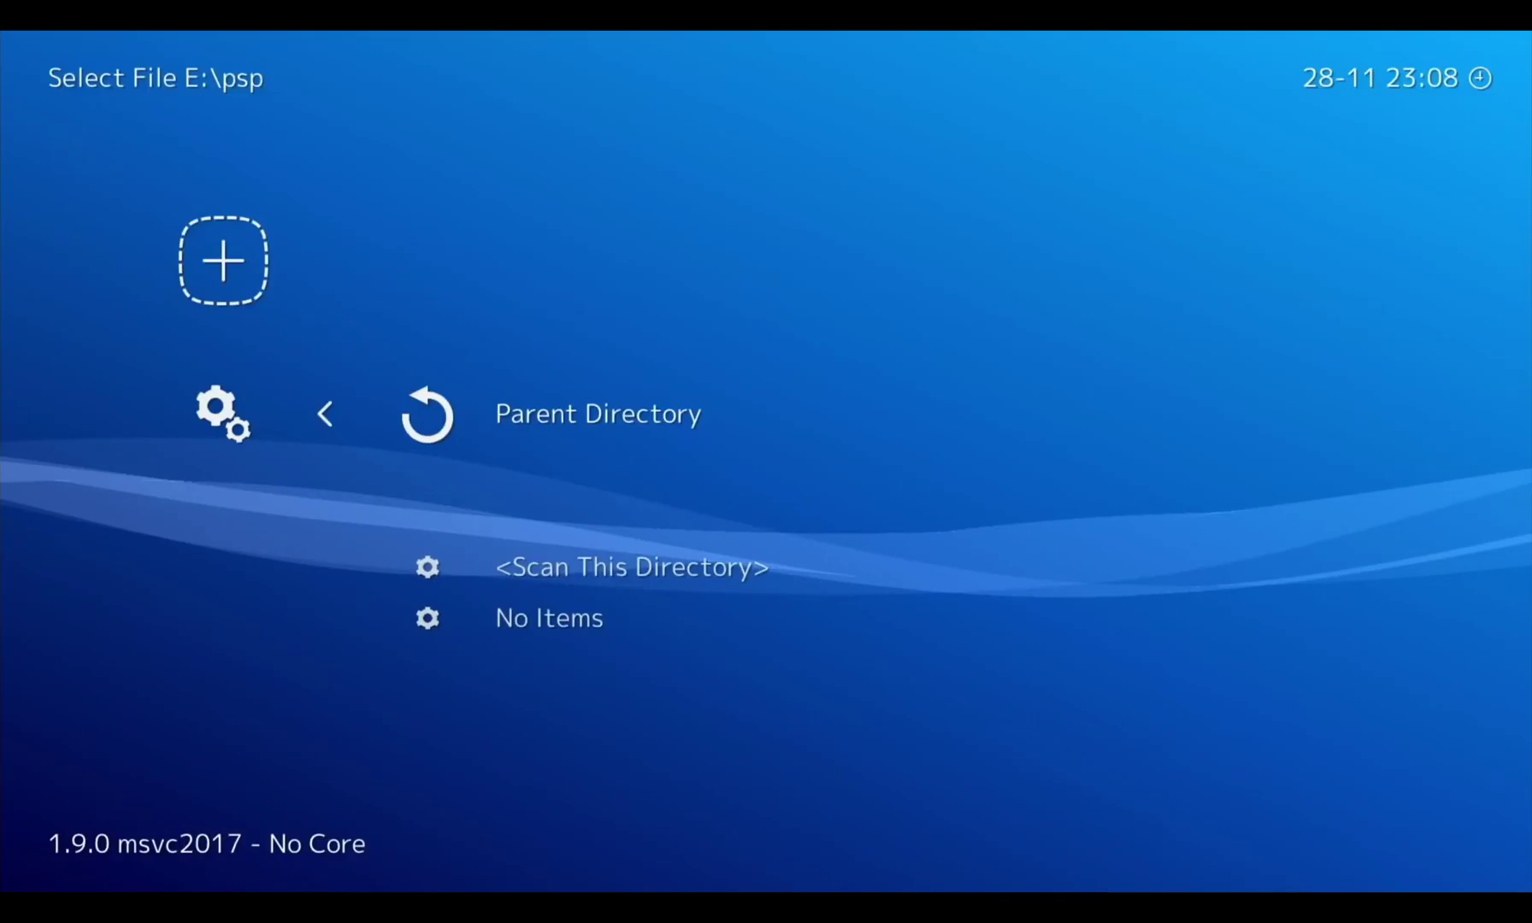
{"action": "key", "text": "Down"}
{"action": "key", "text": "Down"}
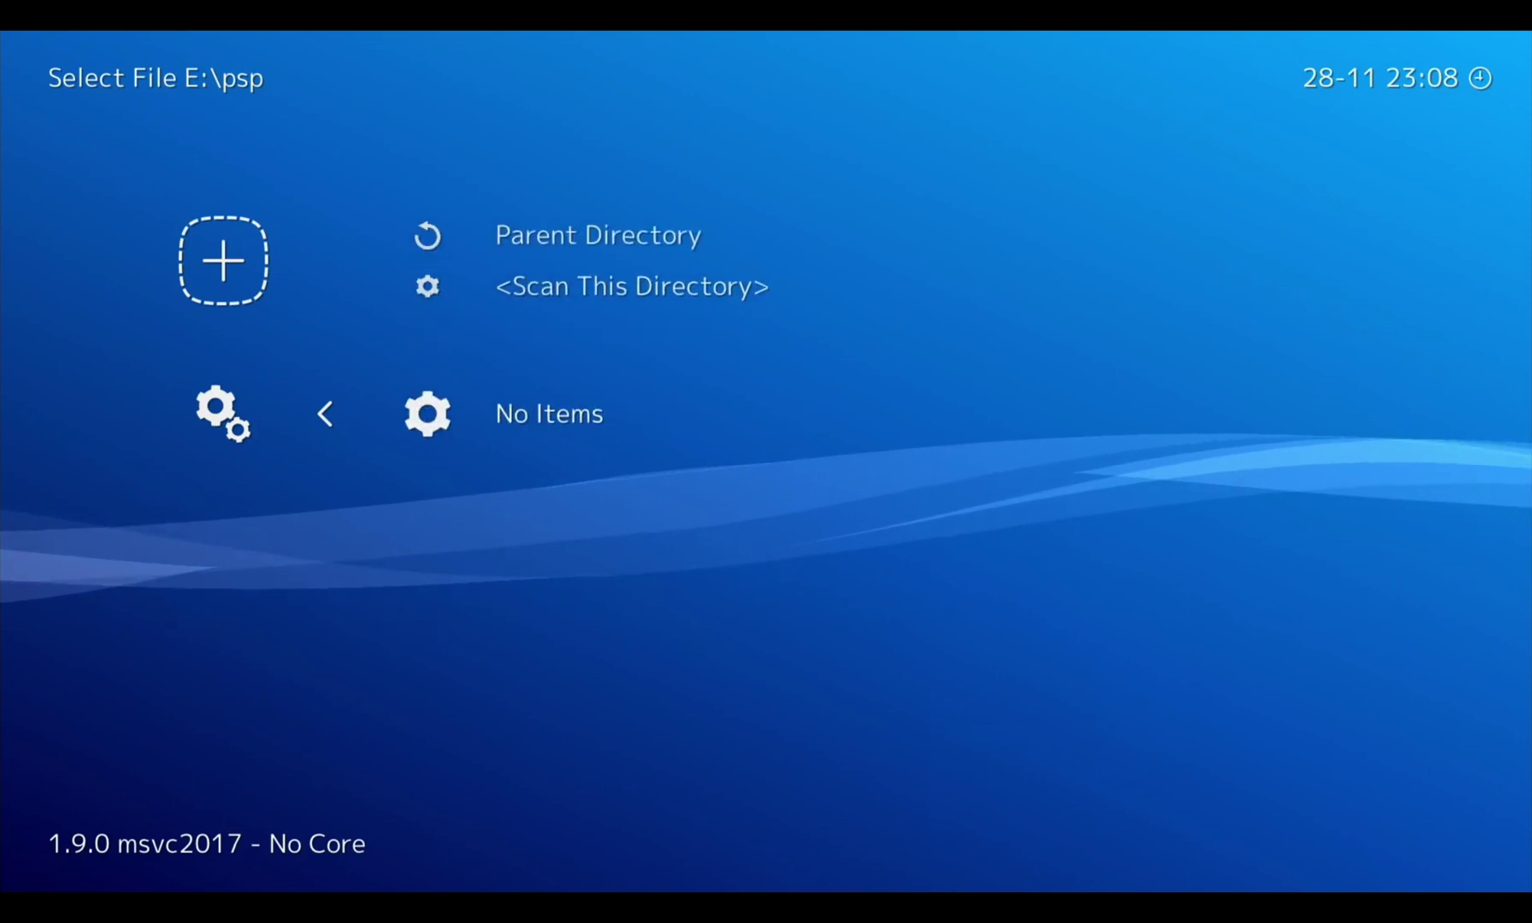
{"action": "key", "text": "Up"}
{"action": "key", "text": "Return"}
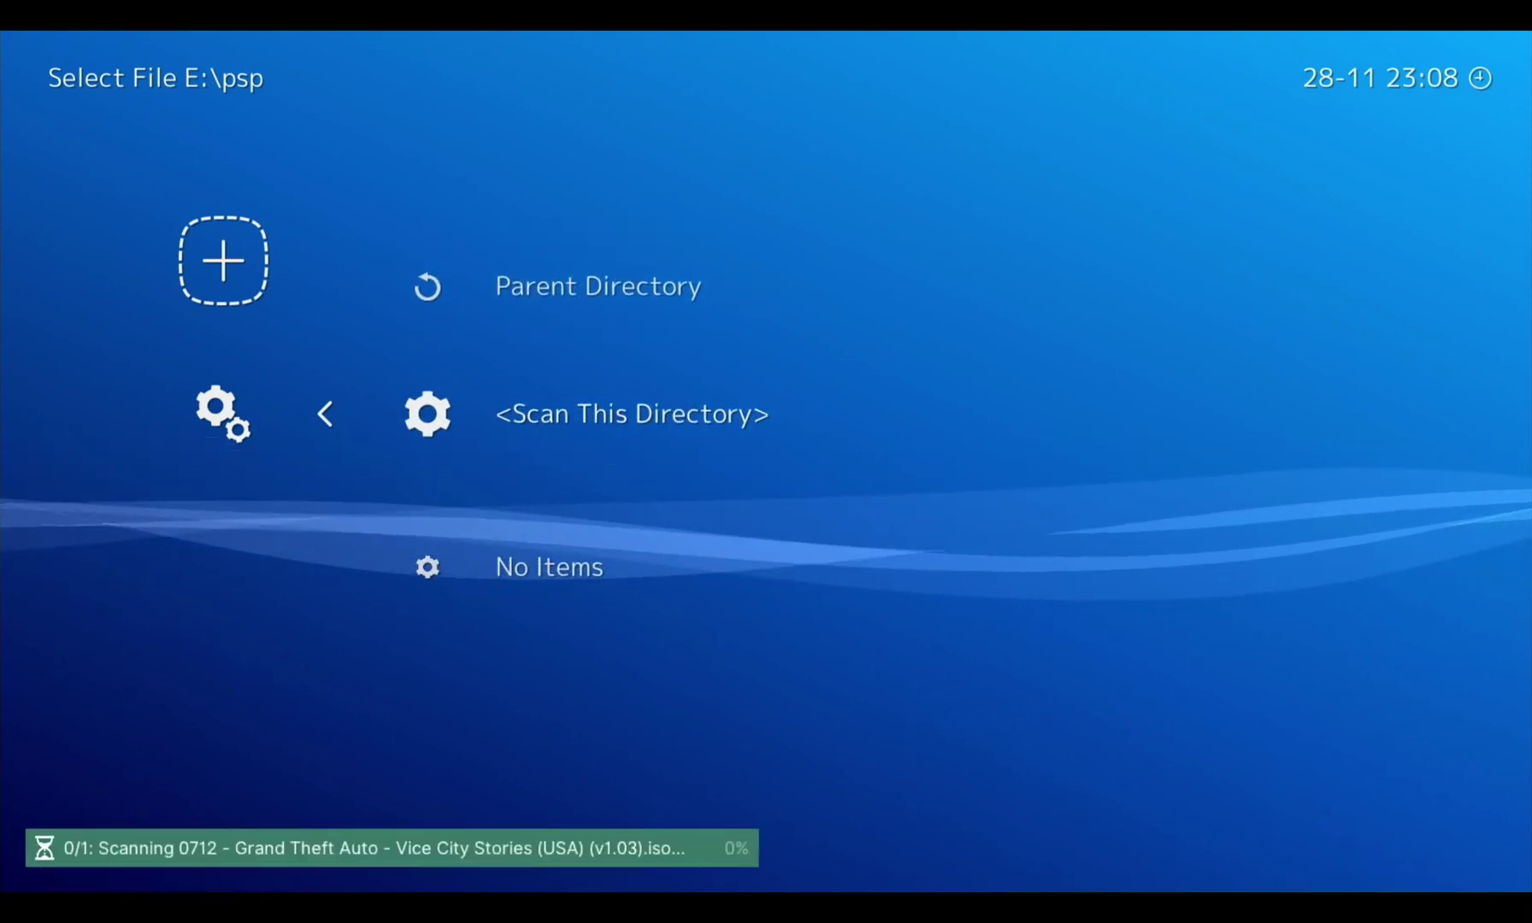
Pick Removable Disk (E:) > snes in the folder picker and press Select
{"action": "key", "text": "BackSpace"}
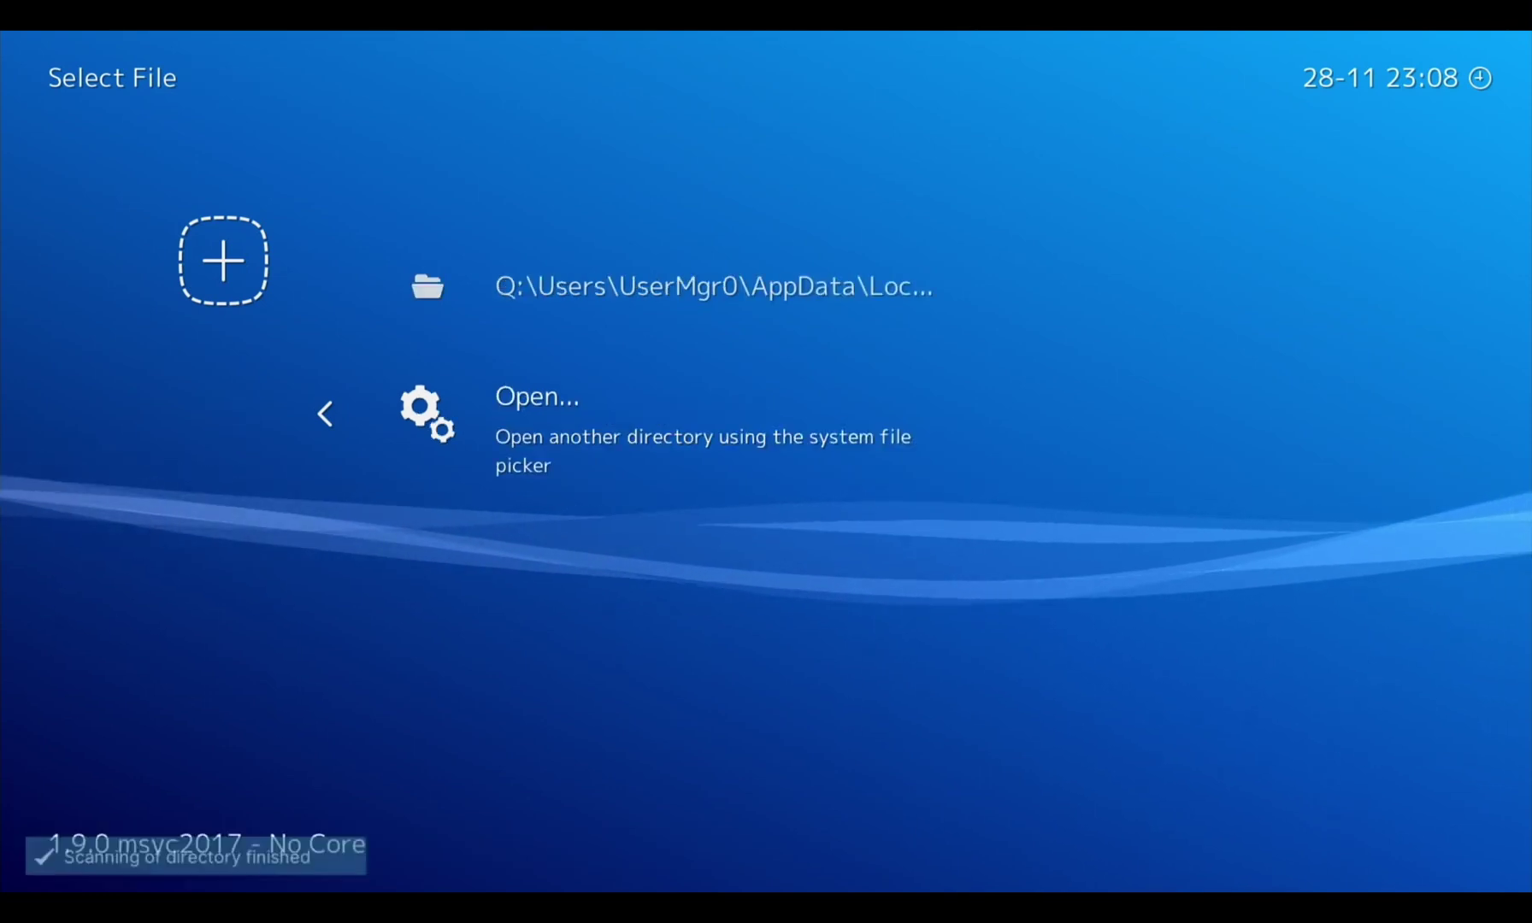
{"action": "key", "text": "Left"}
{"action": "key", "text": "Down"}
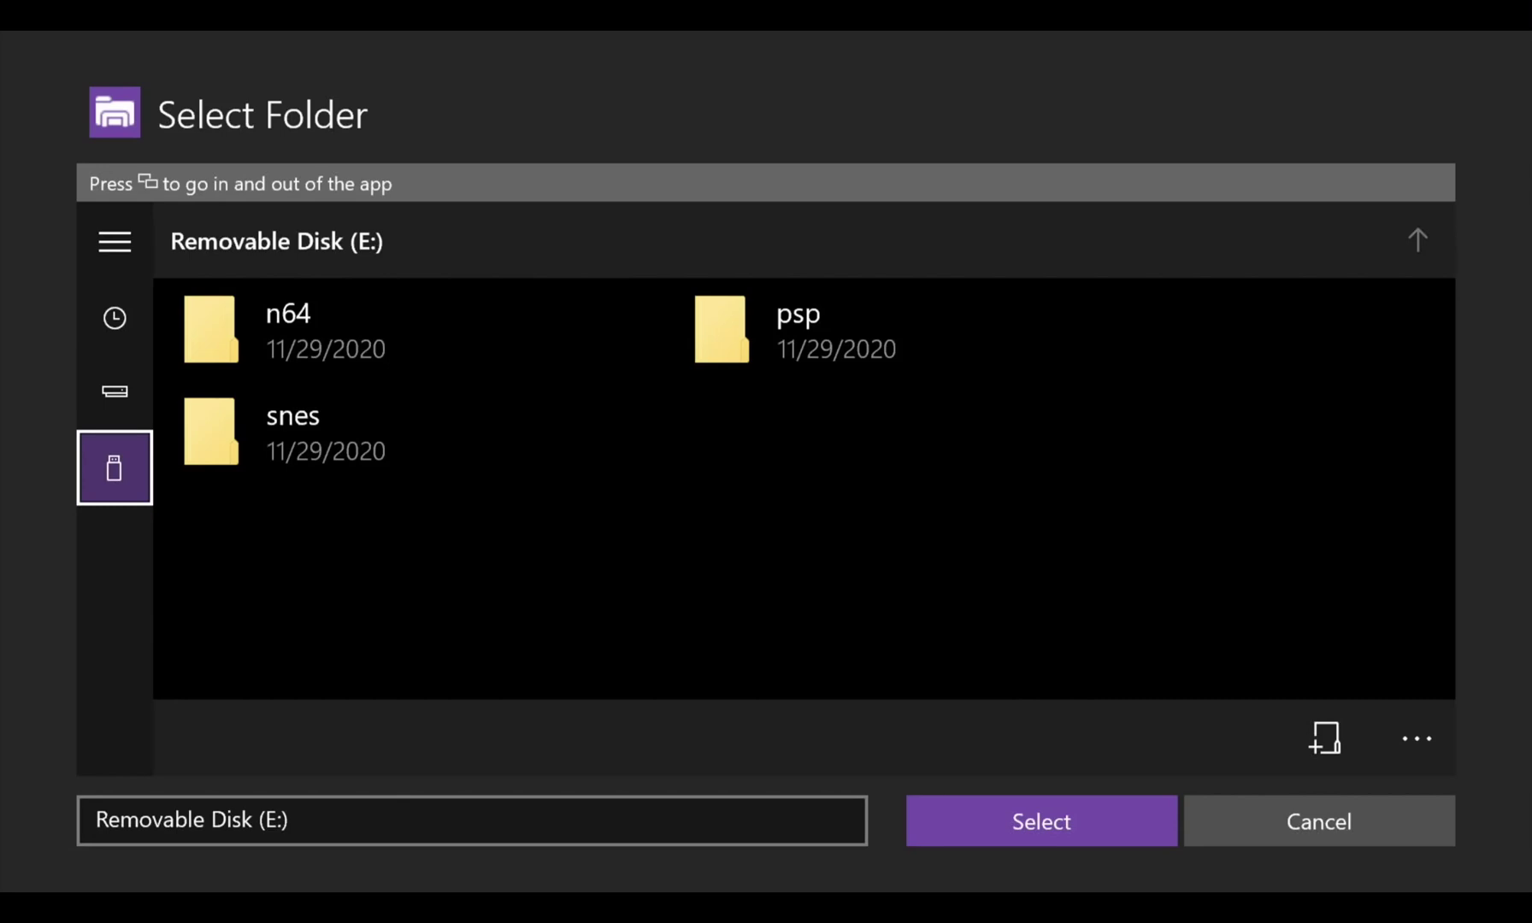
{"action": "key", "text": "Return"}
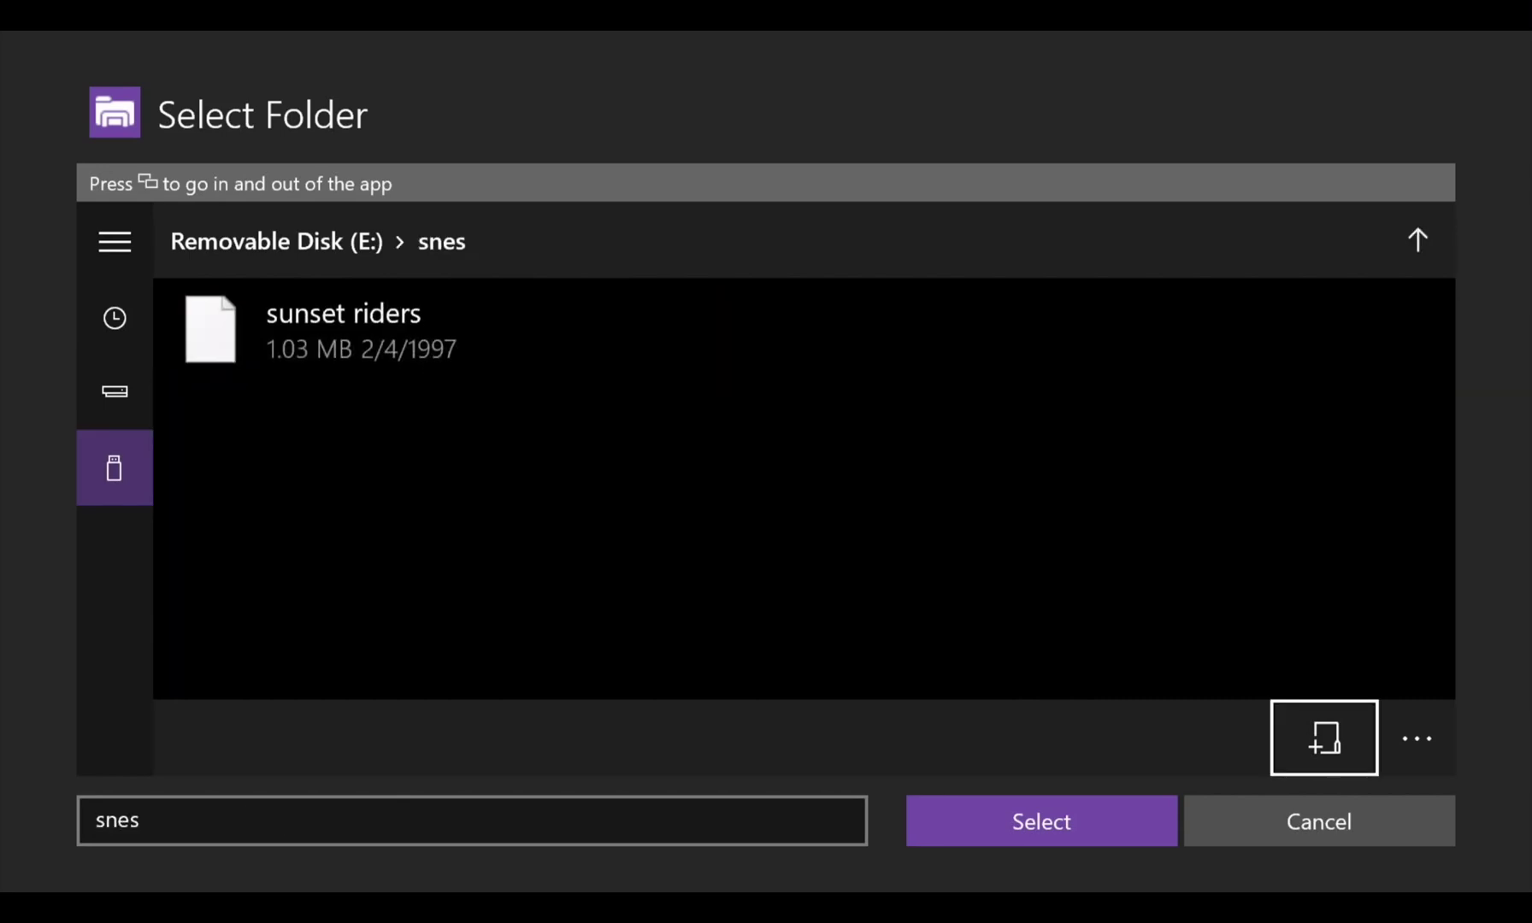
{"action": "key", "text": "Down"}
{"action": "key", "text": "Left"}
{"action": "key", "text": "Return"}
Run <Scan This Directory> on E:\snes and move through the listing
{"action": "key", "text": "Down"}
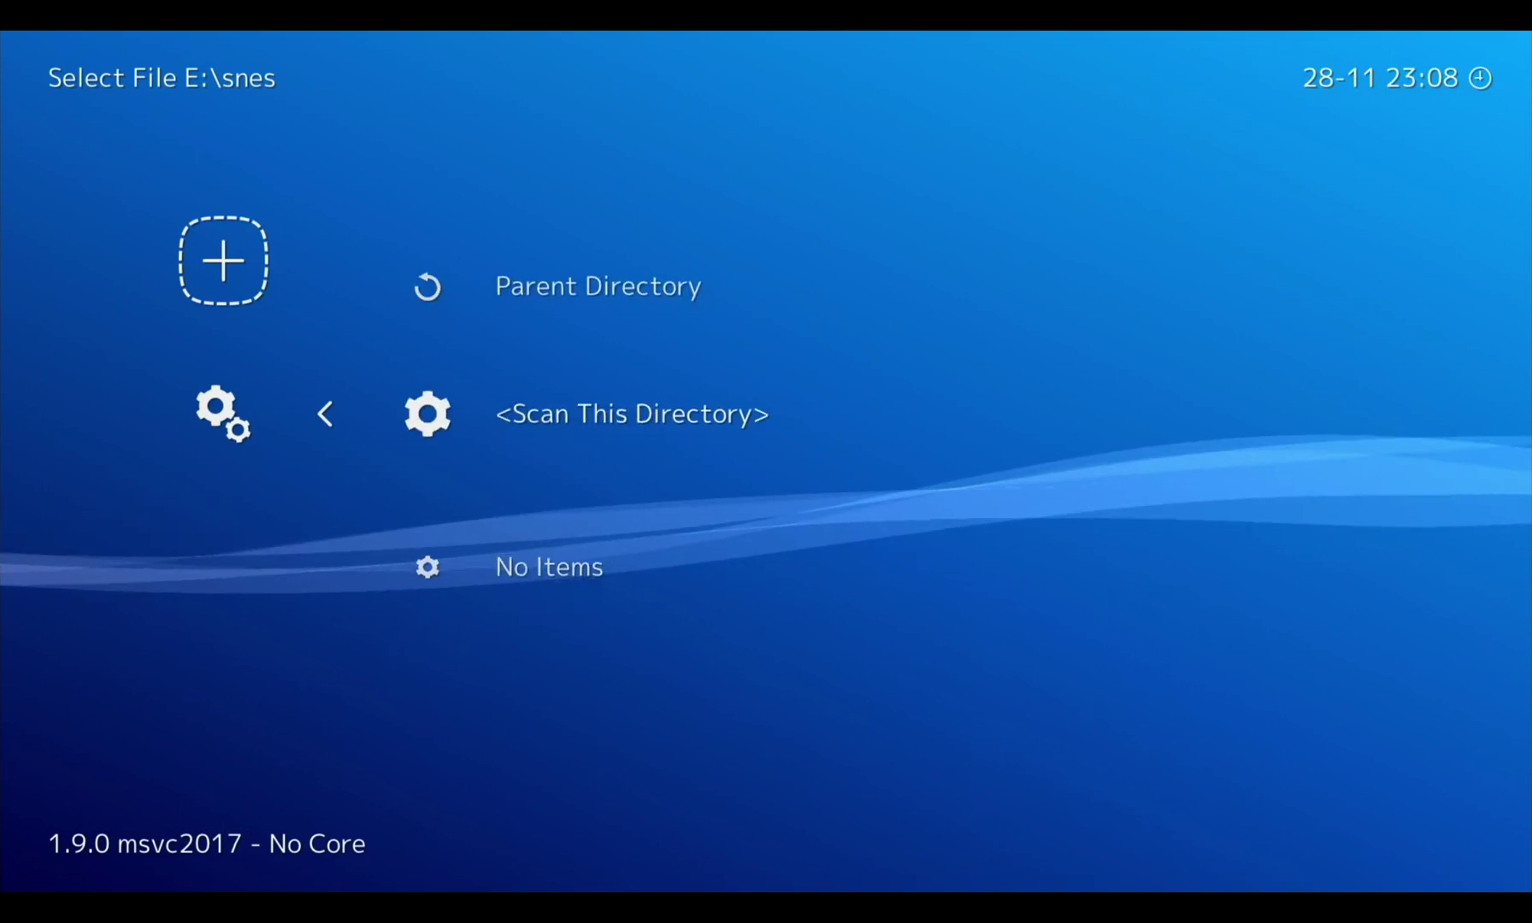
{"action": "key", "text": "Return"}
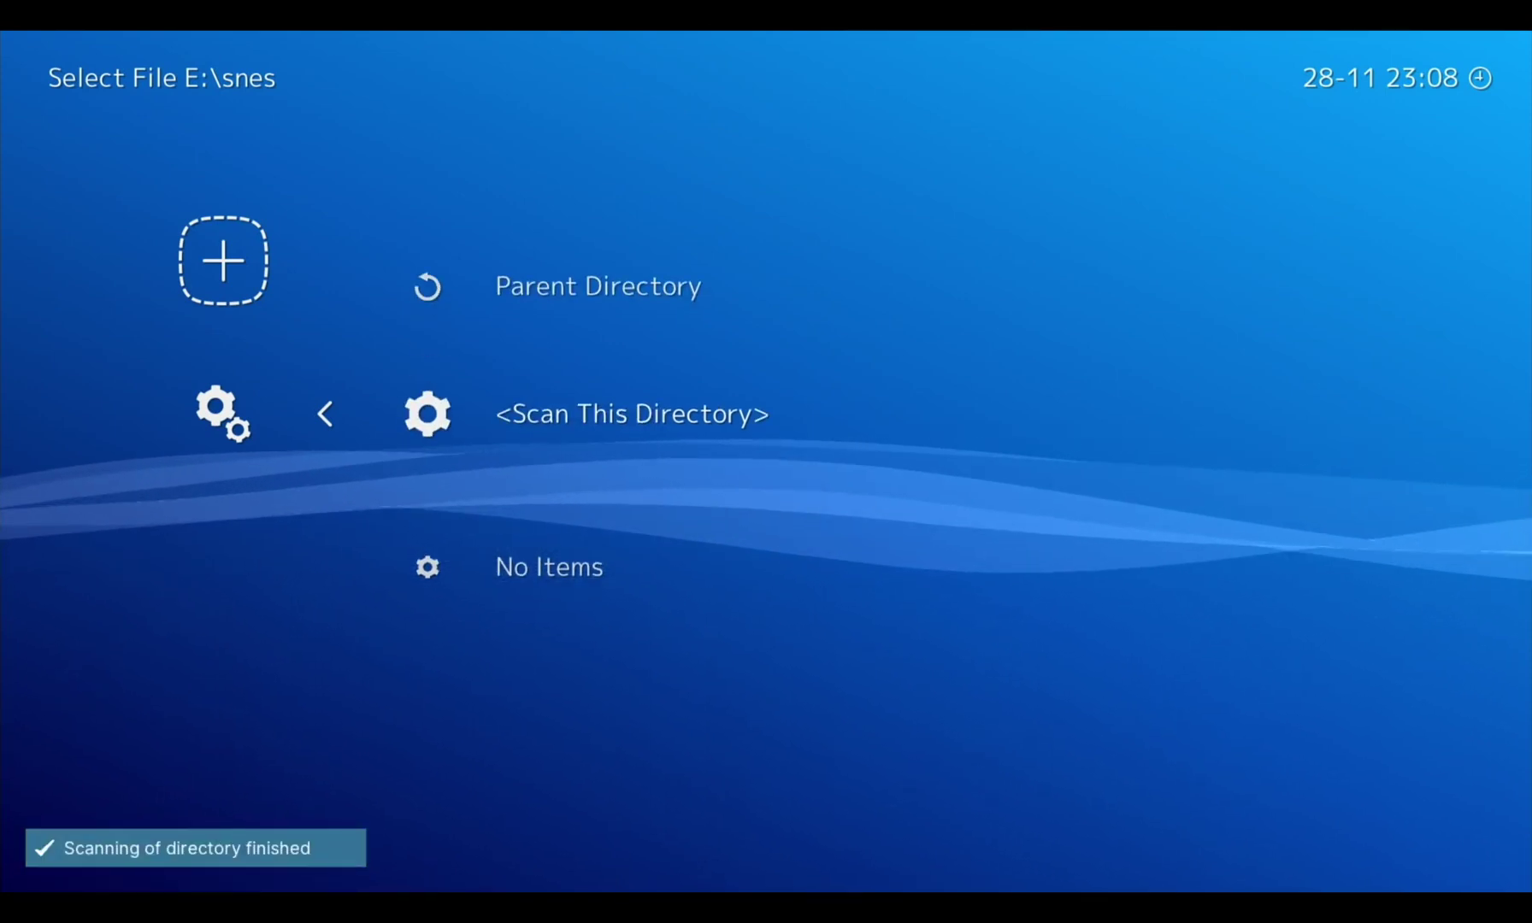
{"action": "key", "text": "Up"}
{"action": "key", "text": "Down"}
{"action": "key", "text": "Down"}
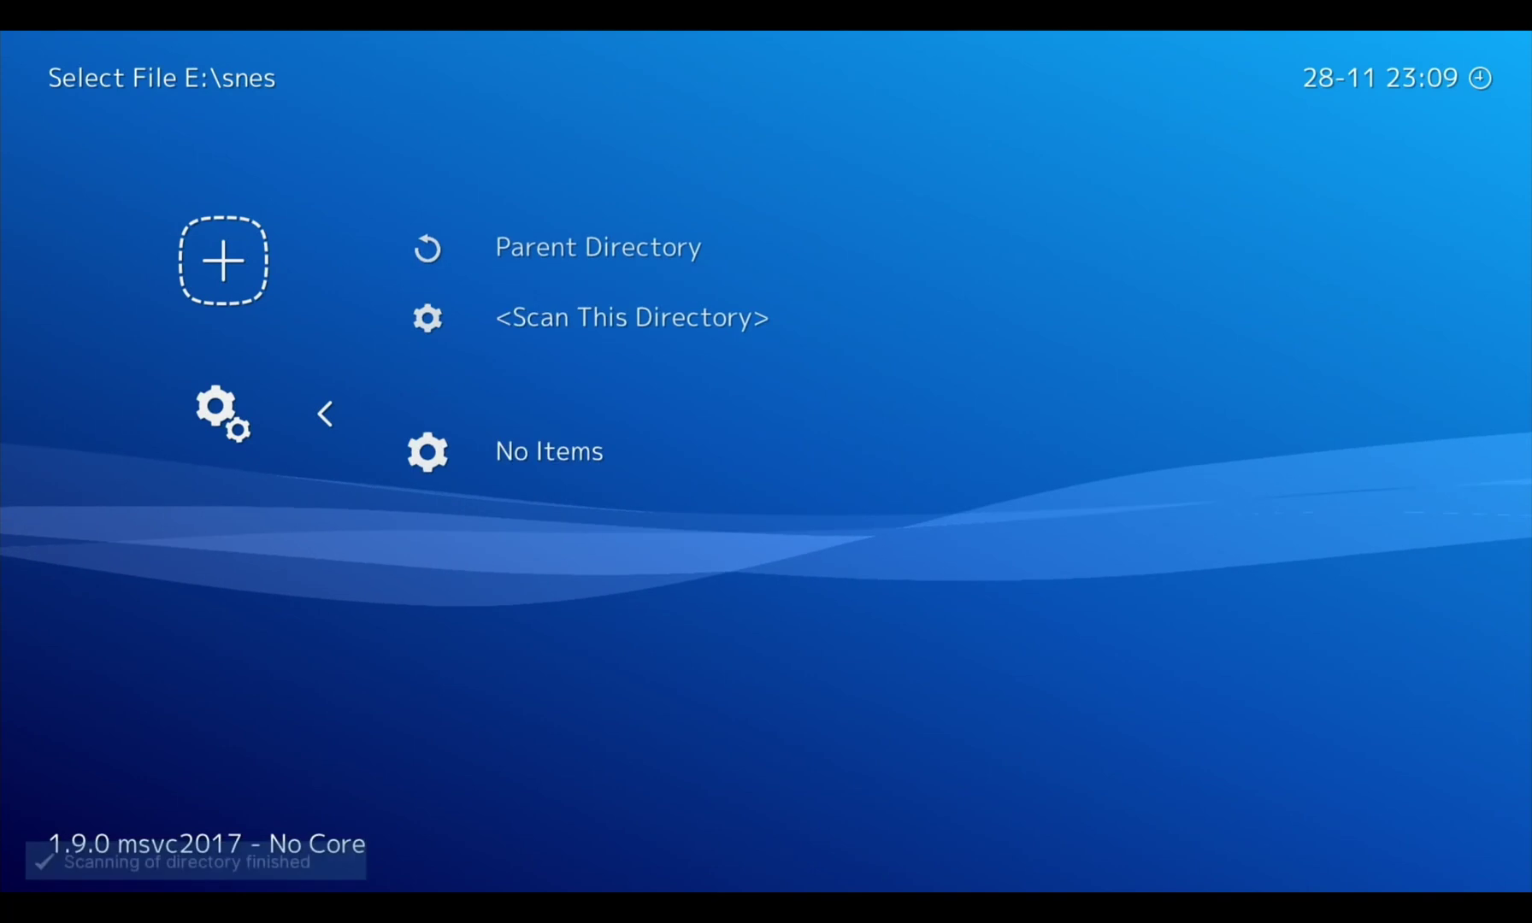
{"action": "key", "text": "Up"}
{"action": "key", "text": "Down"}
{"action": "key", "text": "Up"}
{"action": "key", "text": "Up"}
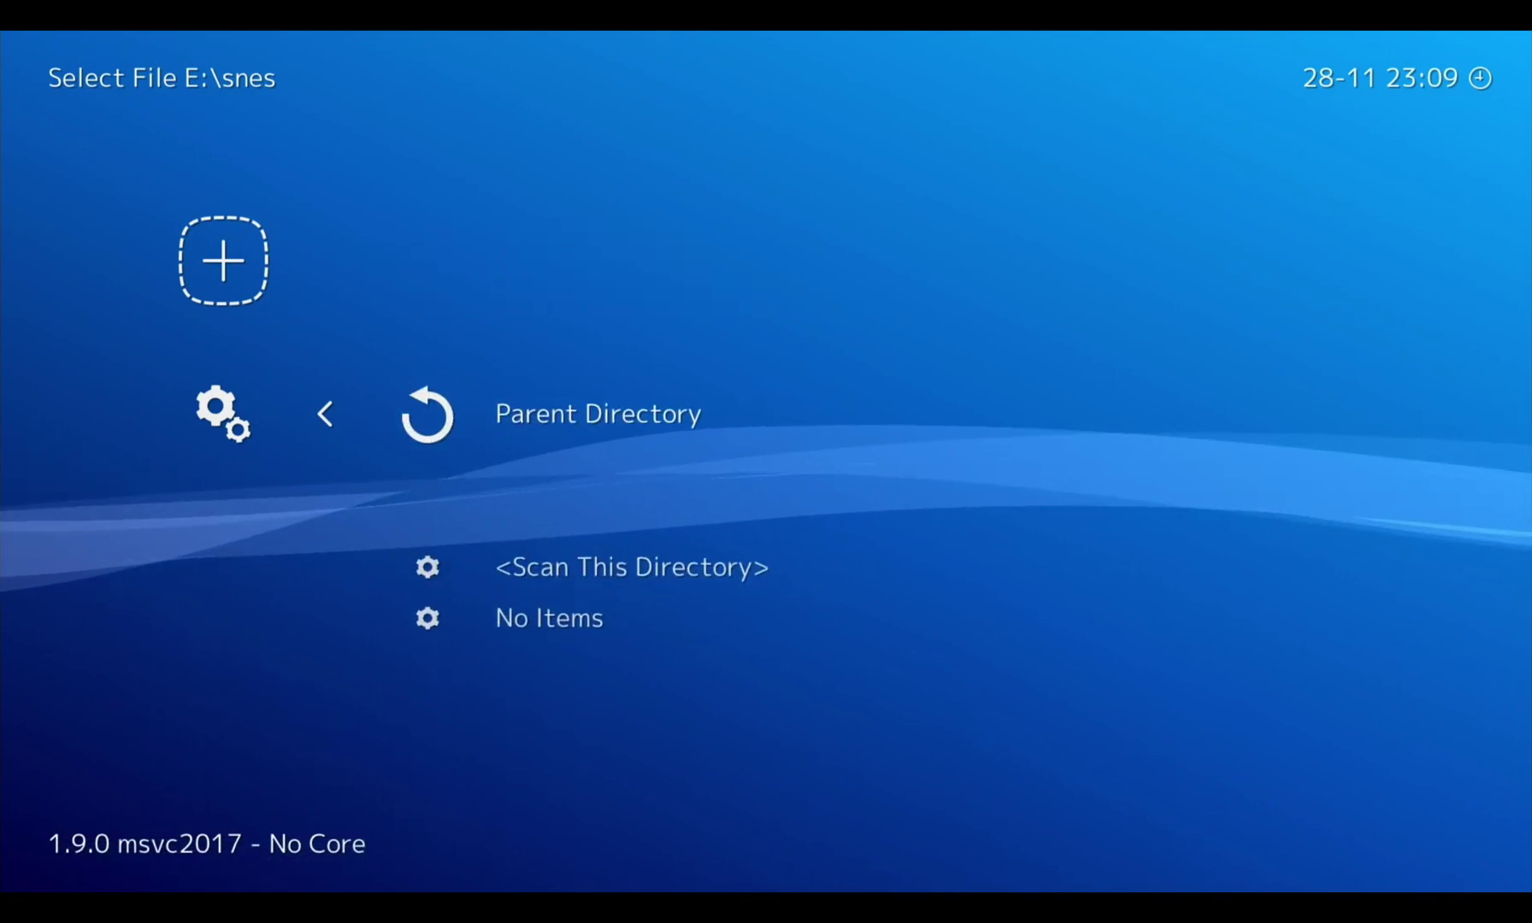
{"action": "key", "text": "Down"}
Back out to Import Content, choose Scan File and bring up the folder picker
{"action": "key", "text": "BackSpace"}
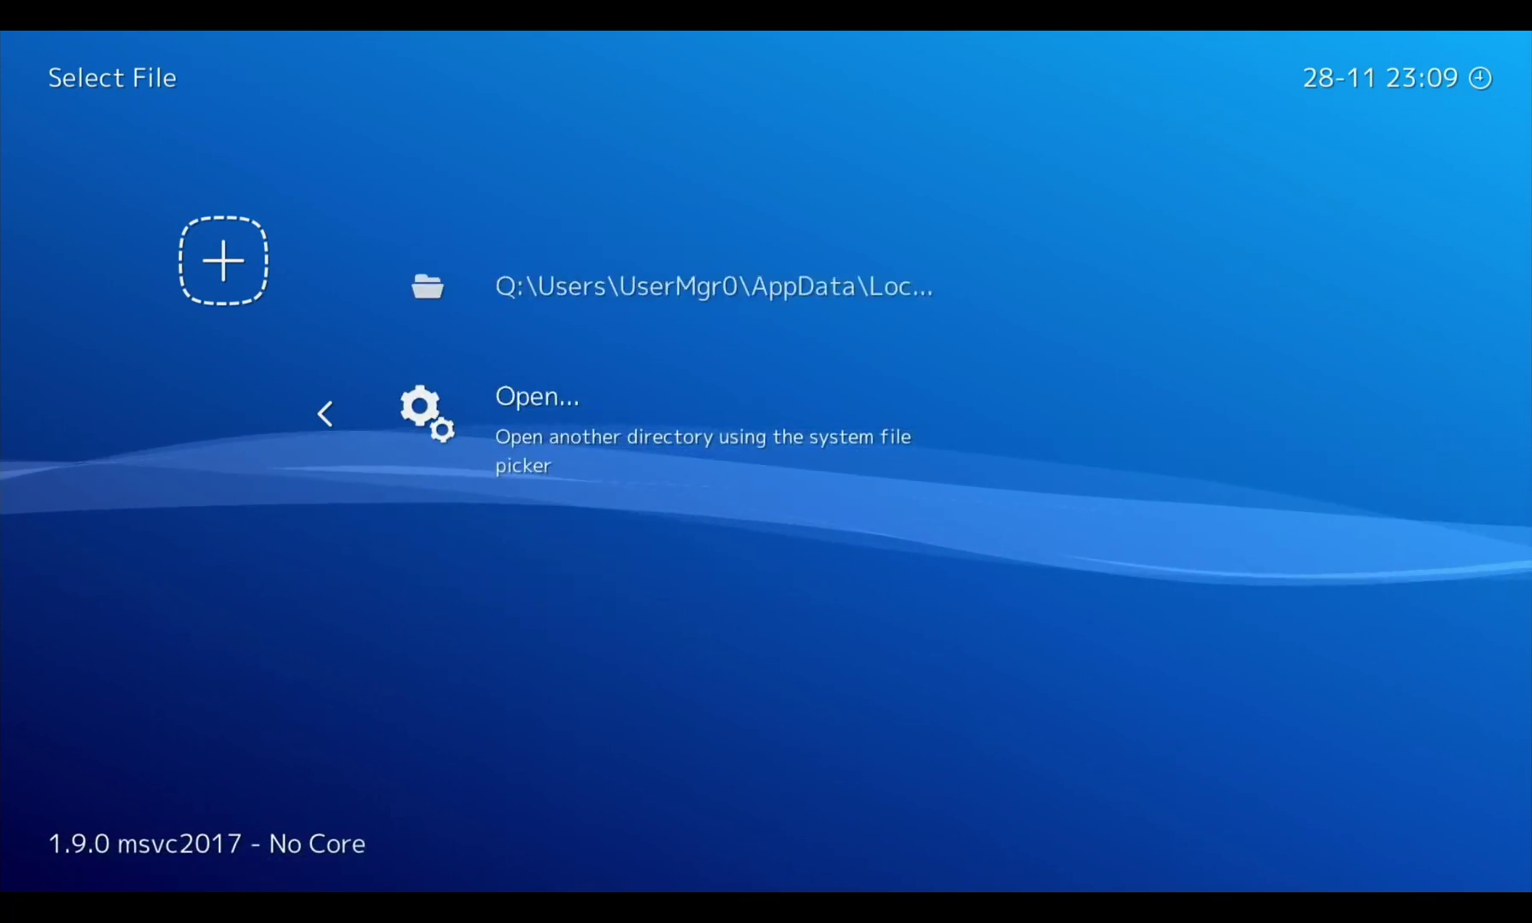
{"action": "key", "text": "BackSpace"}
{"action": "key", "text": "Return"}
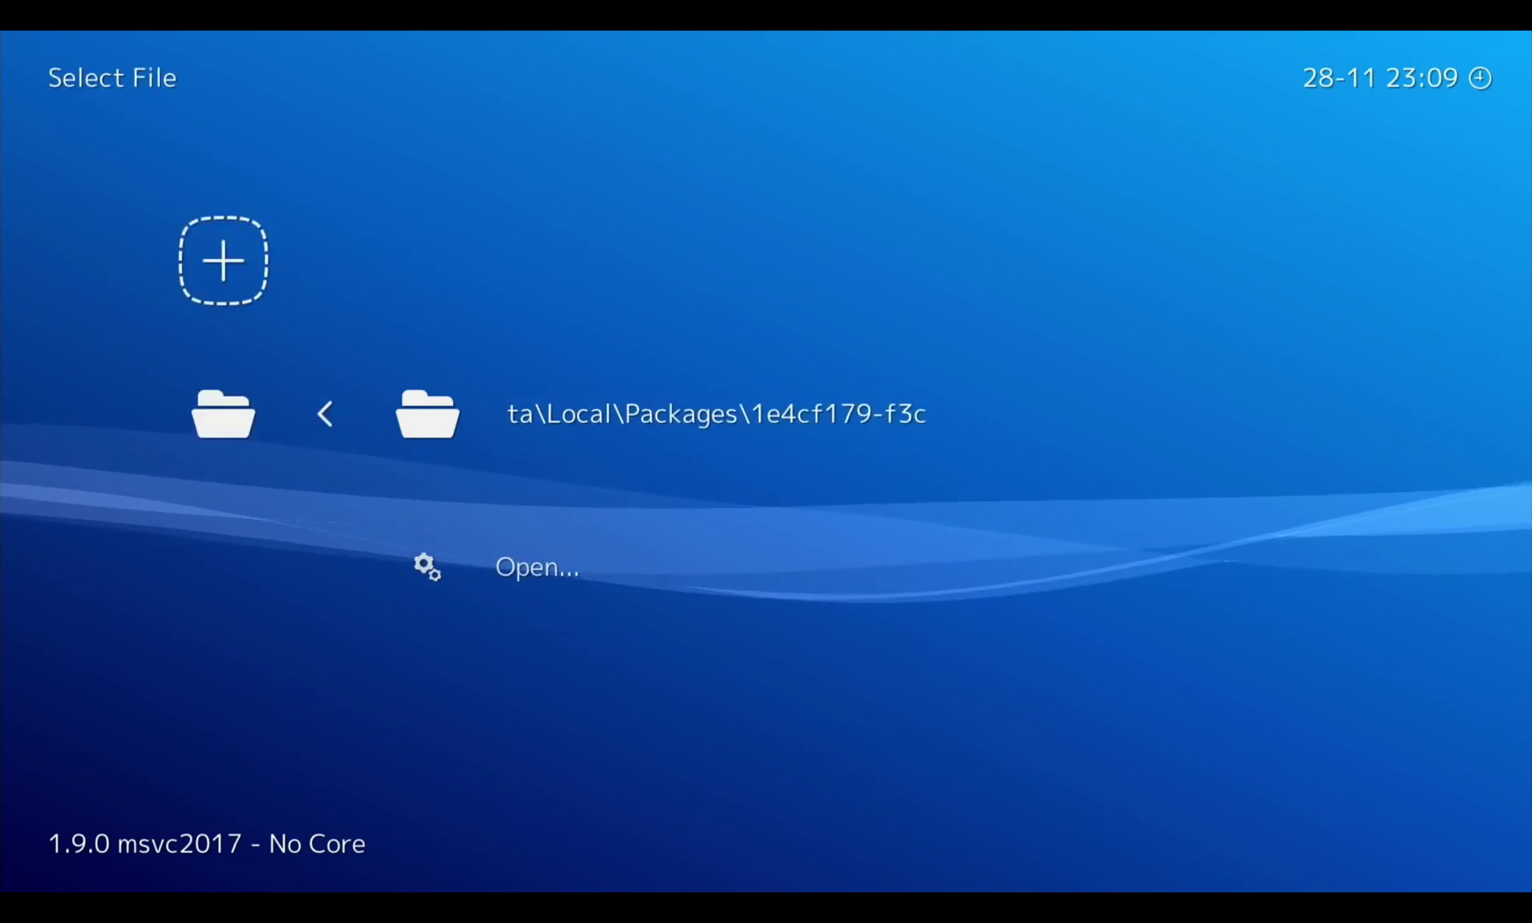
{"action": "key", "text": "BackSpace"}
{"action": "key", "text": "Down"}
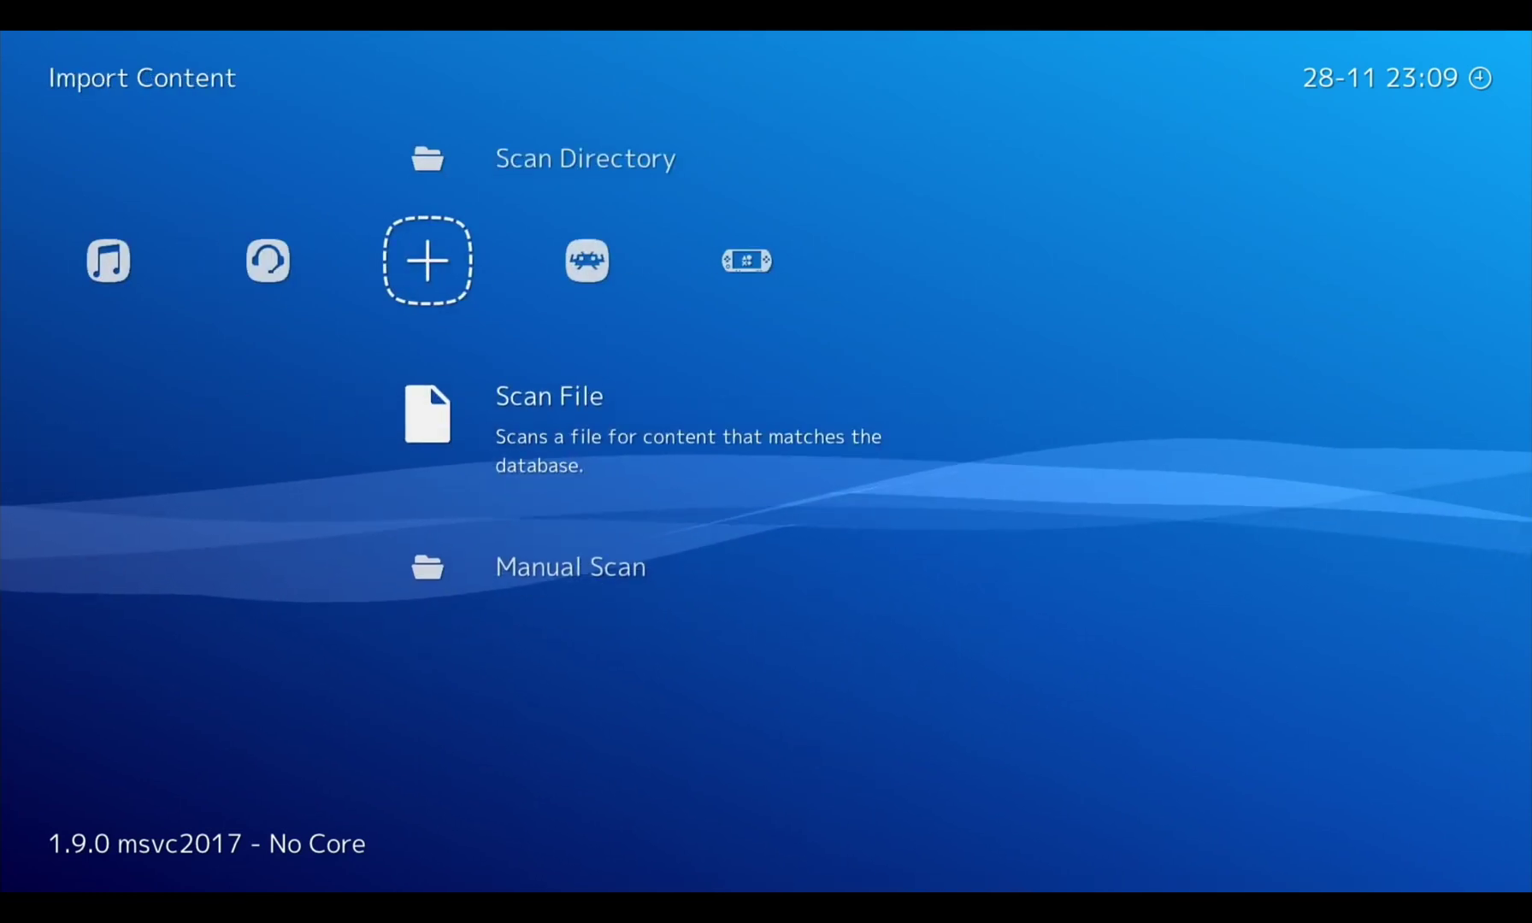
{"action": "key", "text": "Return"}
{"action": "key", "text": "Down"}
{"action": "key", "text": "Return"}
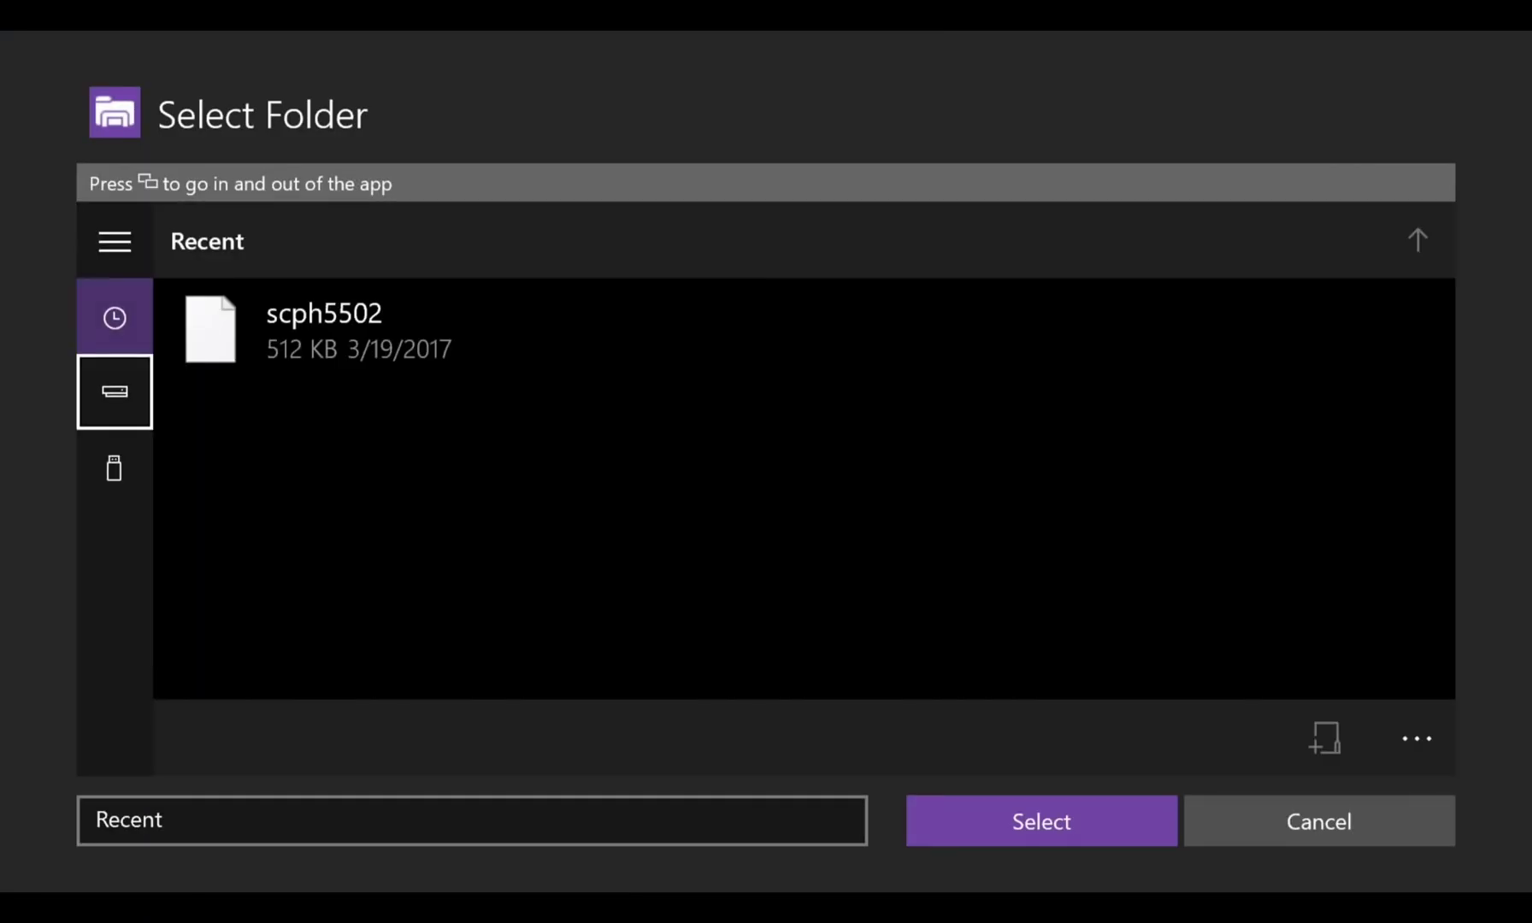
Select E:\snes and scan the sunset riders.SMC file
{"action": "key", "text": "Return"}
{"action": "key", "text": "Right"}
{"action": "key", "text": "Return"}
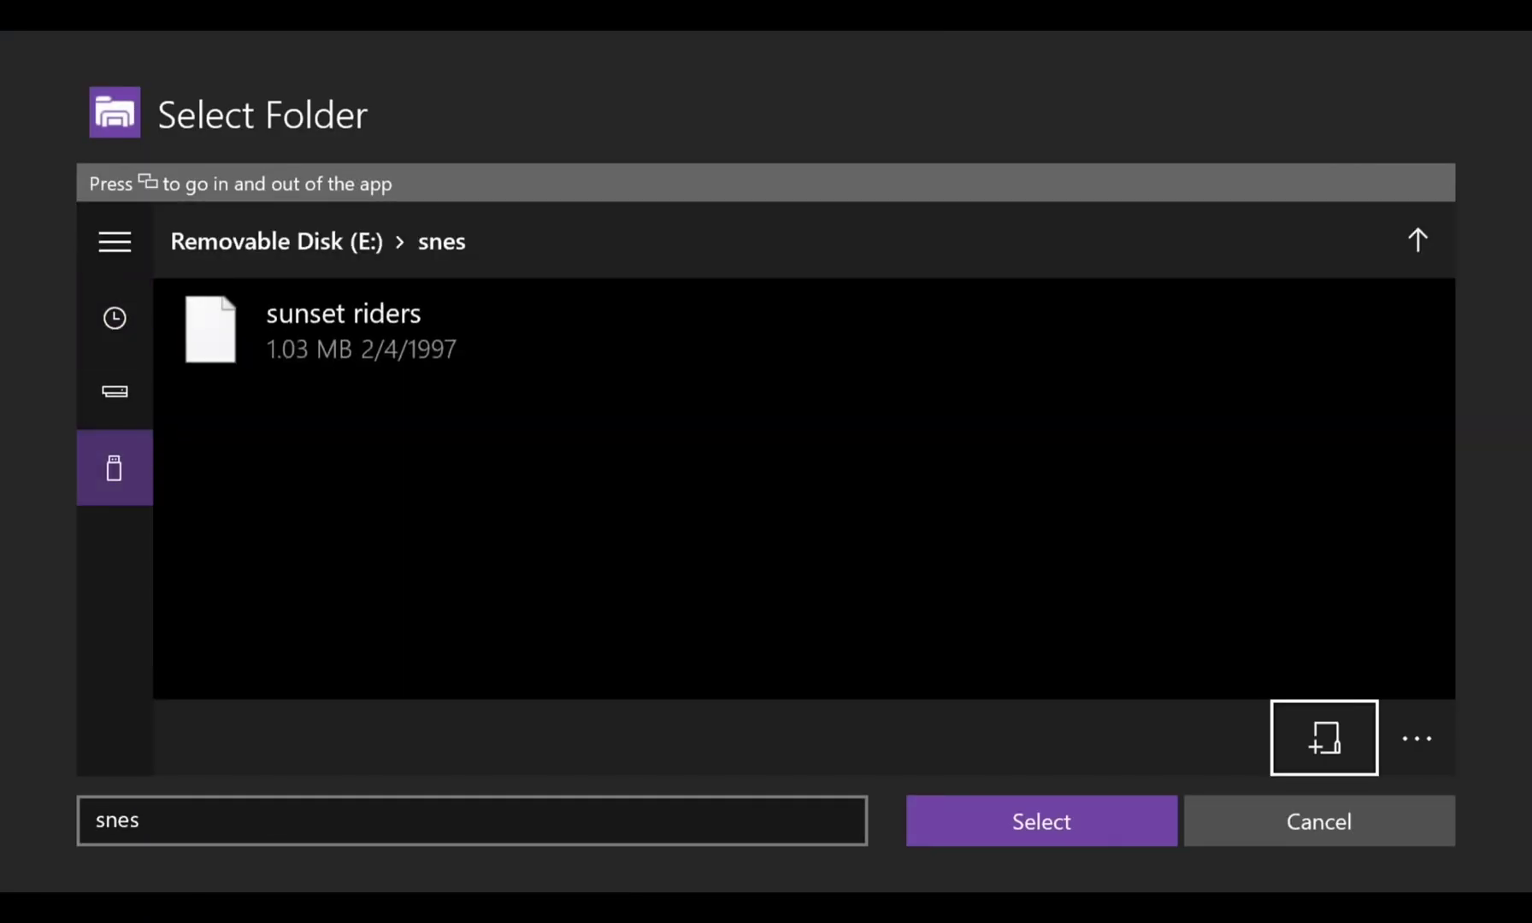
{"action": "key", "text": "Down"}
{"action": "key", "text": "Left"}
{"action": "key", "text": "Return"}
{"action": "key", "text": "Down"}
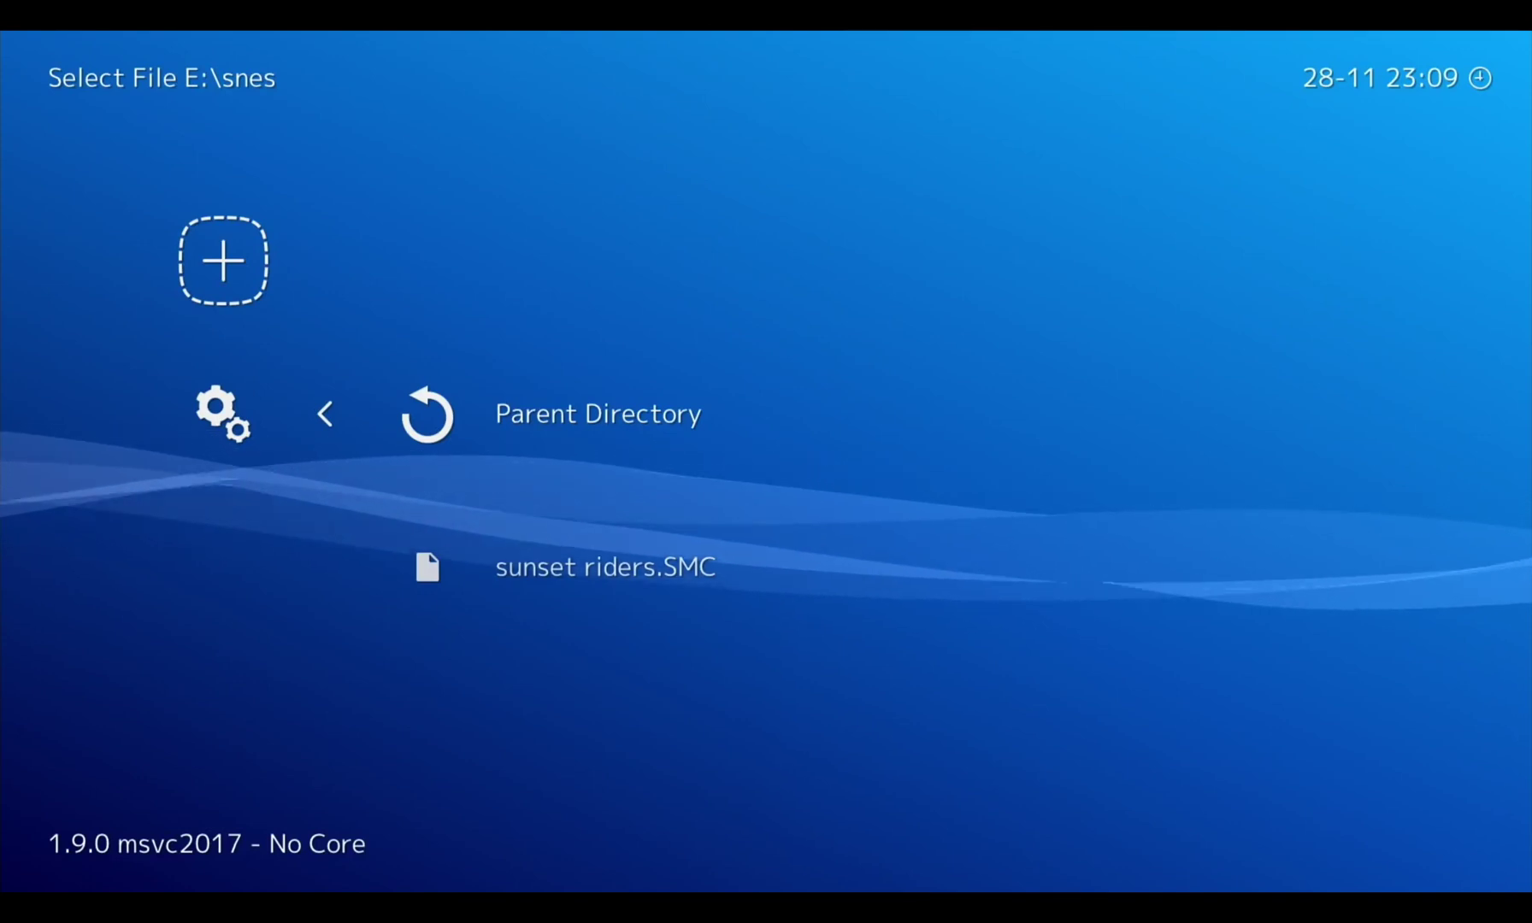
{"action": "key", "text": "Return"}
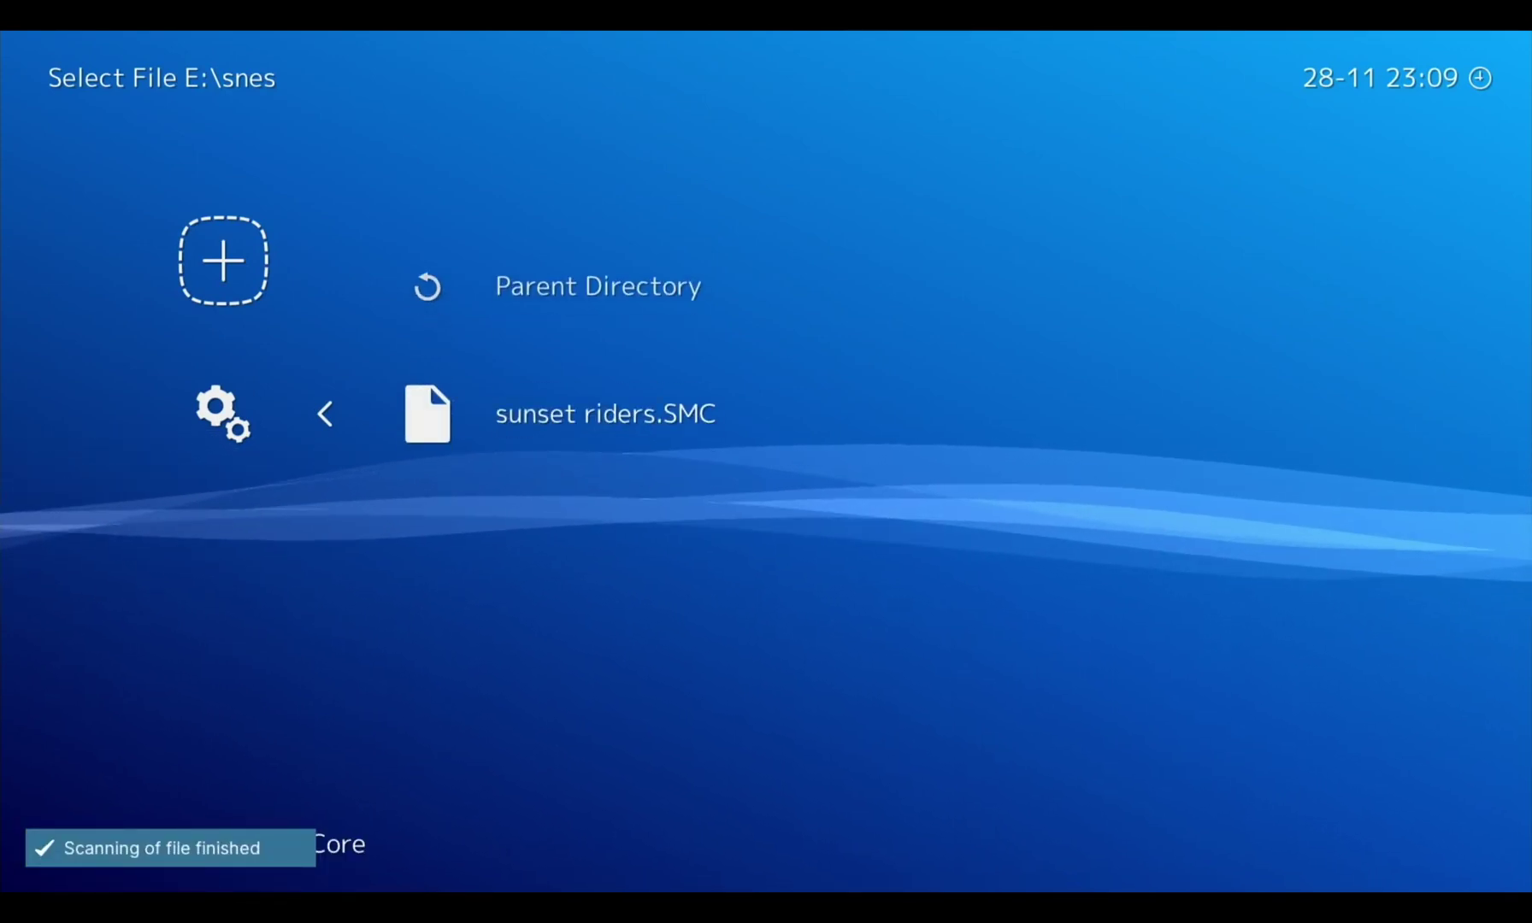
Check that the Sony PSP playlist lists Vice City Stories, then return to Import Content
{"action": "key", "text": "BackSpace"}
{"action": "key", "text": "BackSpace"}
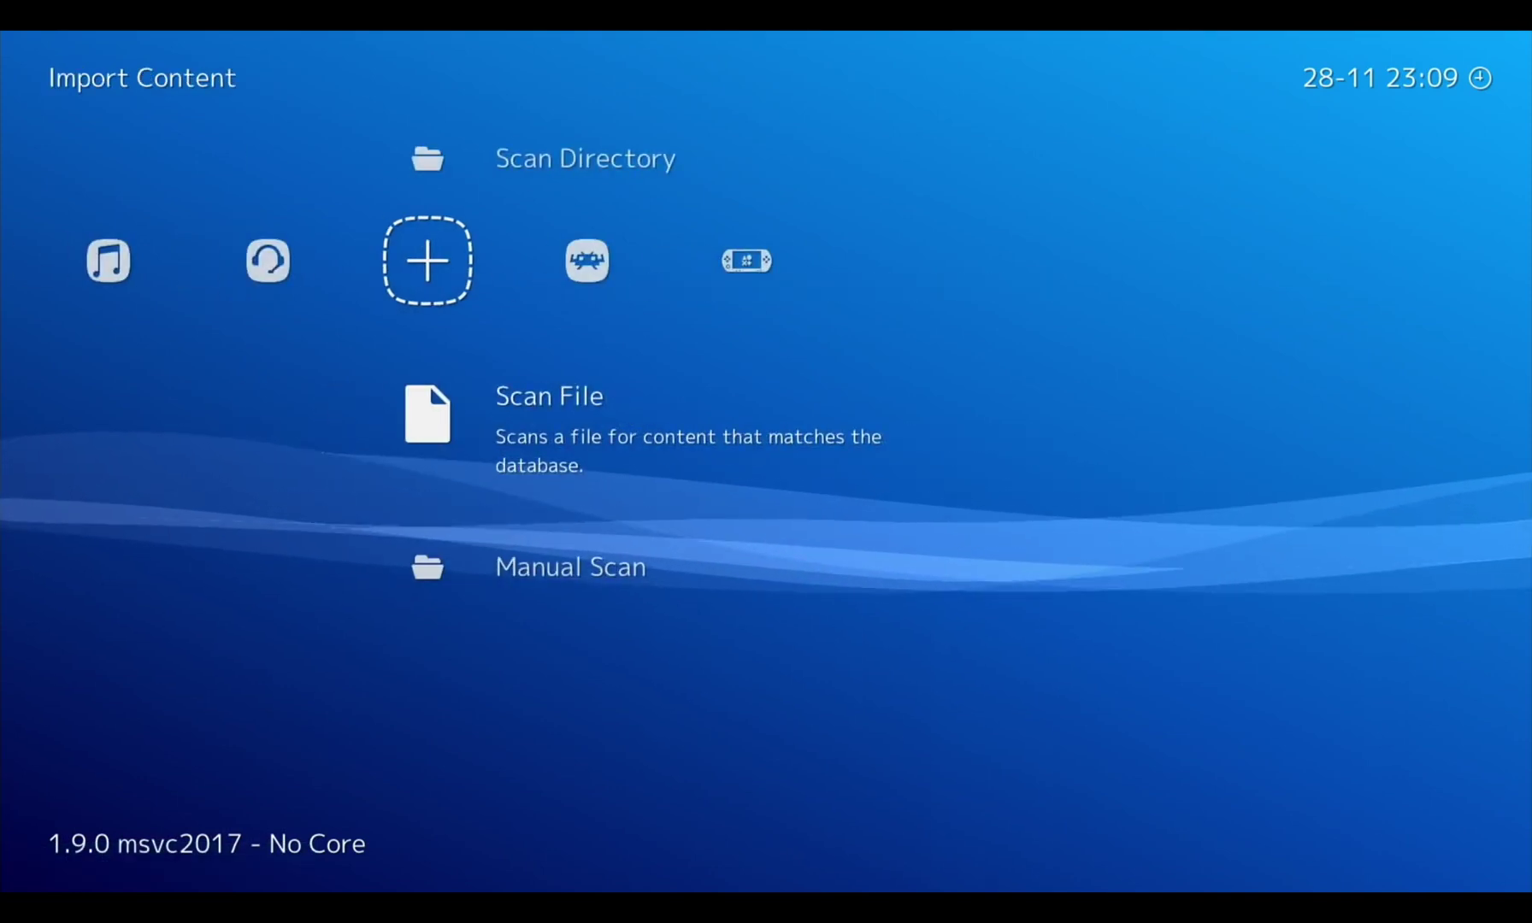
{"action": "key", "text": "Right"}
{"action": "key", "text": "Right"}
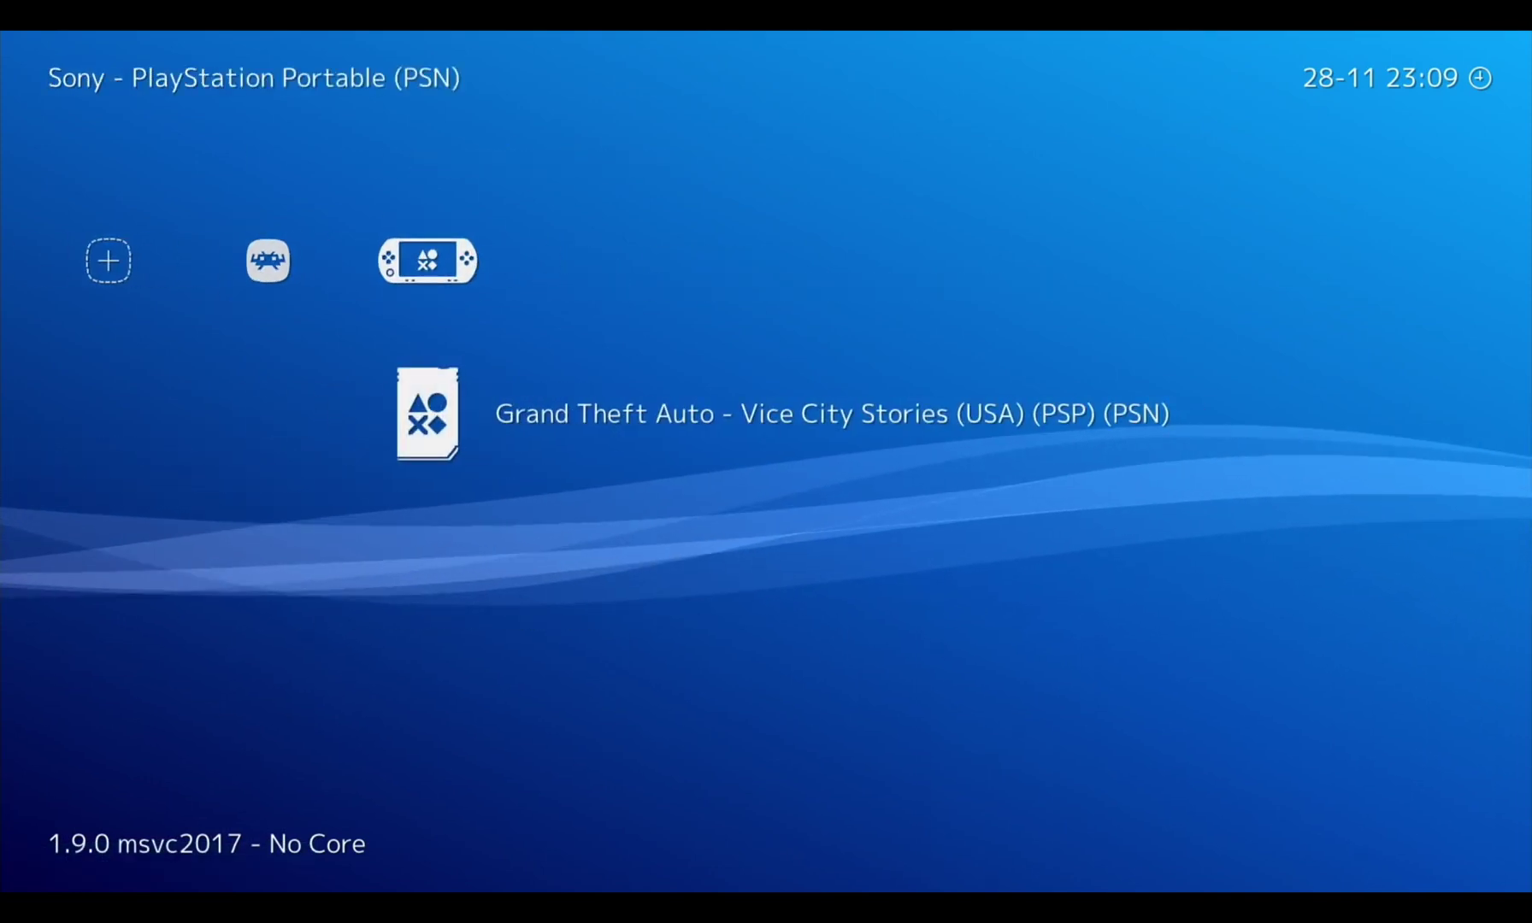
{"action": "key", "text": "Left"}
{"action": "key", "text": "Left"}
{"action": "key", "text": "Left"}
{"action": "key", "text": "Left"}
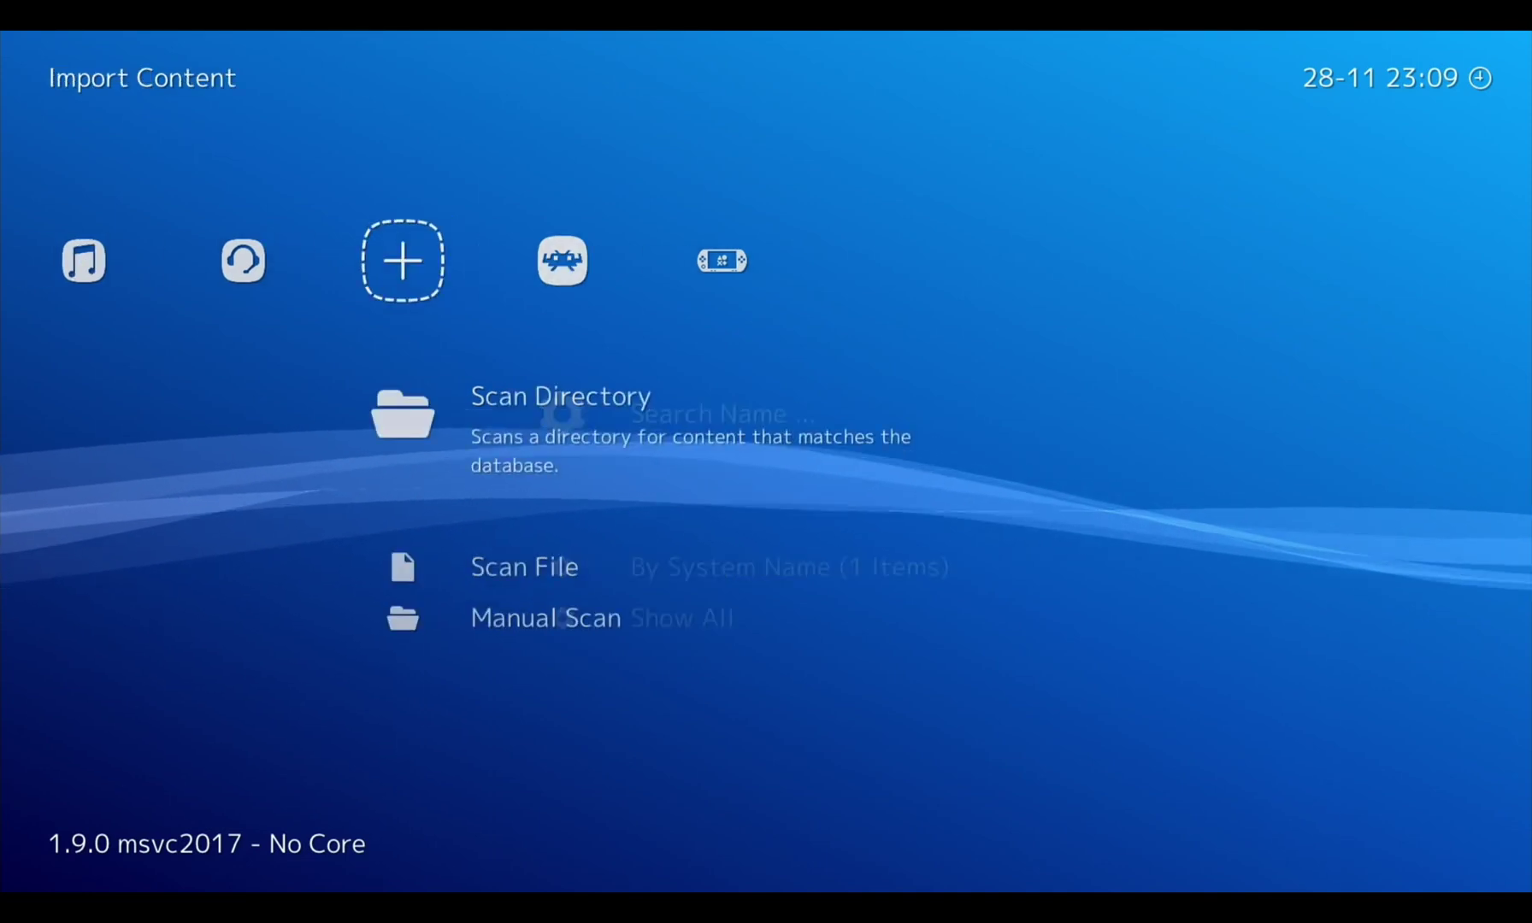
{"action": "key", "text": "Left"}
{"action": "key", "text": "Left"}
{"action": "key", "text": "Left"}
{"action": "key", "text": "Left"}
{"action": "key", "text": "Right"}
{"action": "key", "text": "Right"}
{"action": "key", "text": "Right"}
{"action": "key", "text": "Right"}
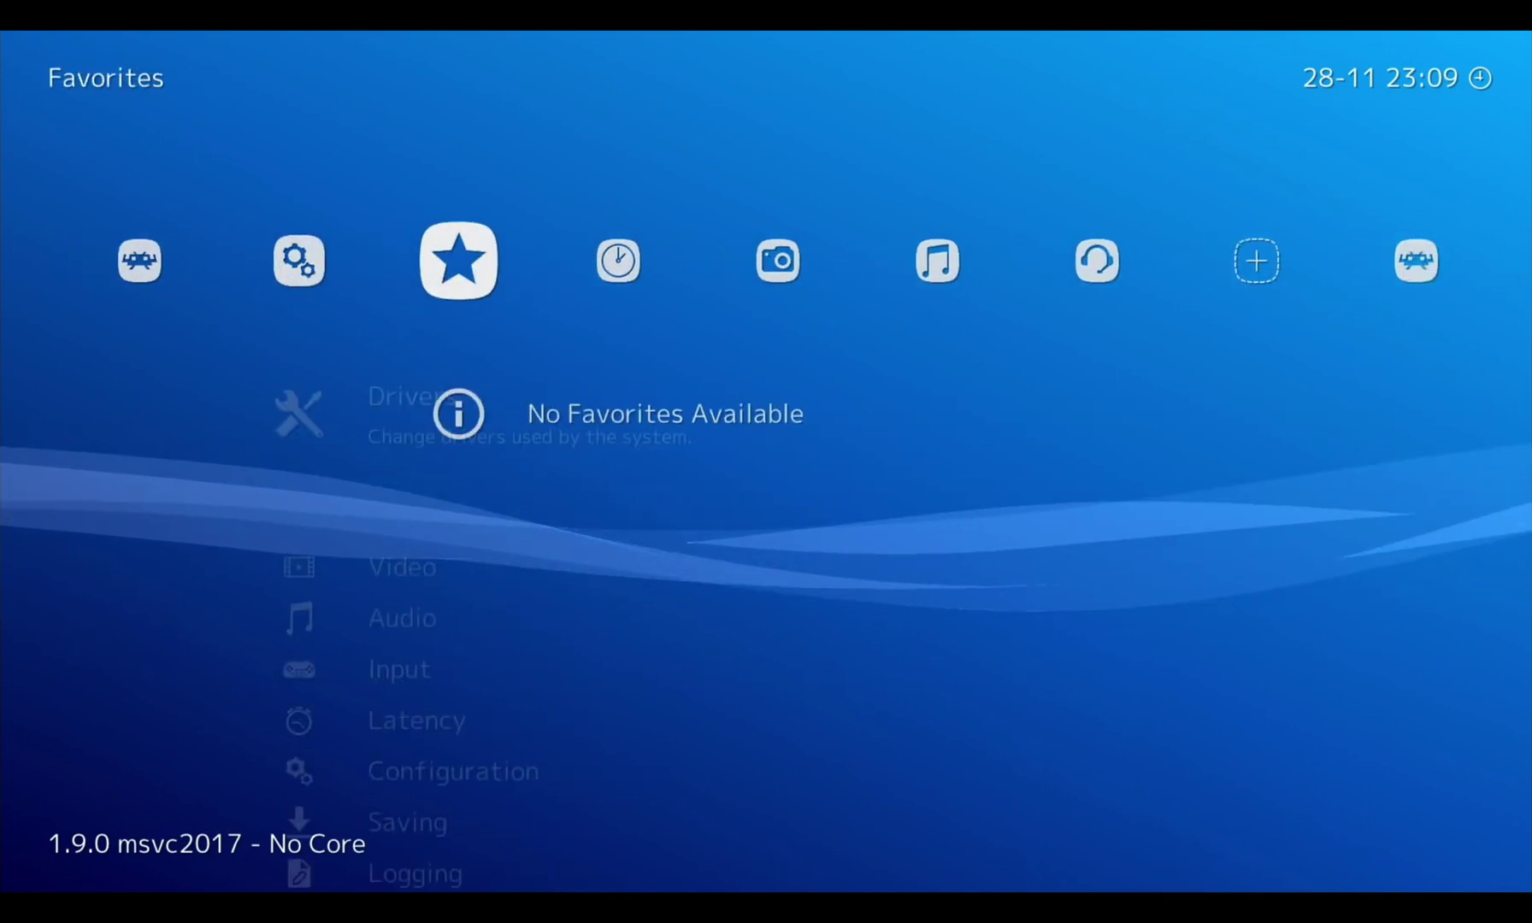
{"action": "key", "text": "Right"}
{"action": "key", "text": "Right"}
Choose Scan Directory under Import Content and bring up the system folder picker
{"action": "key", "text": "Down"}
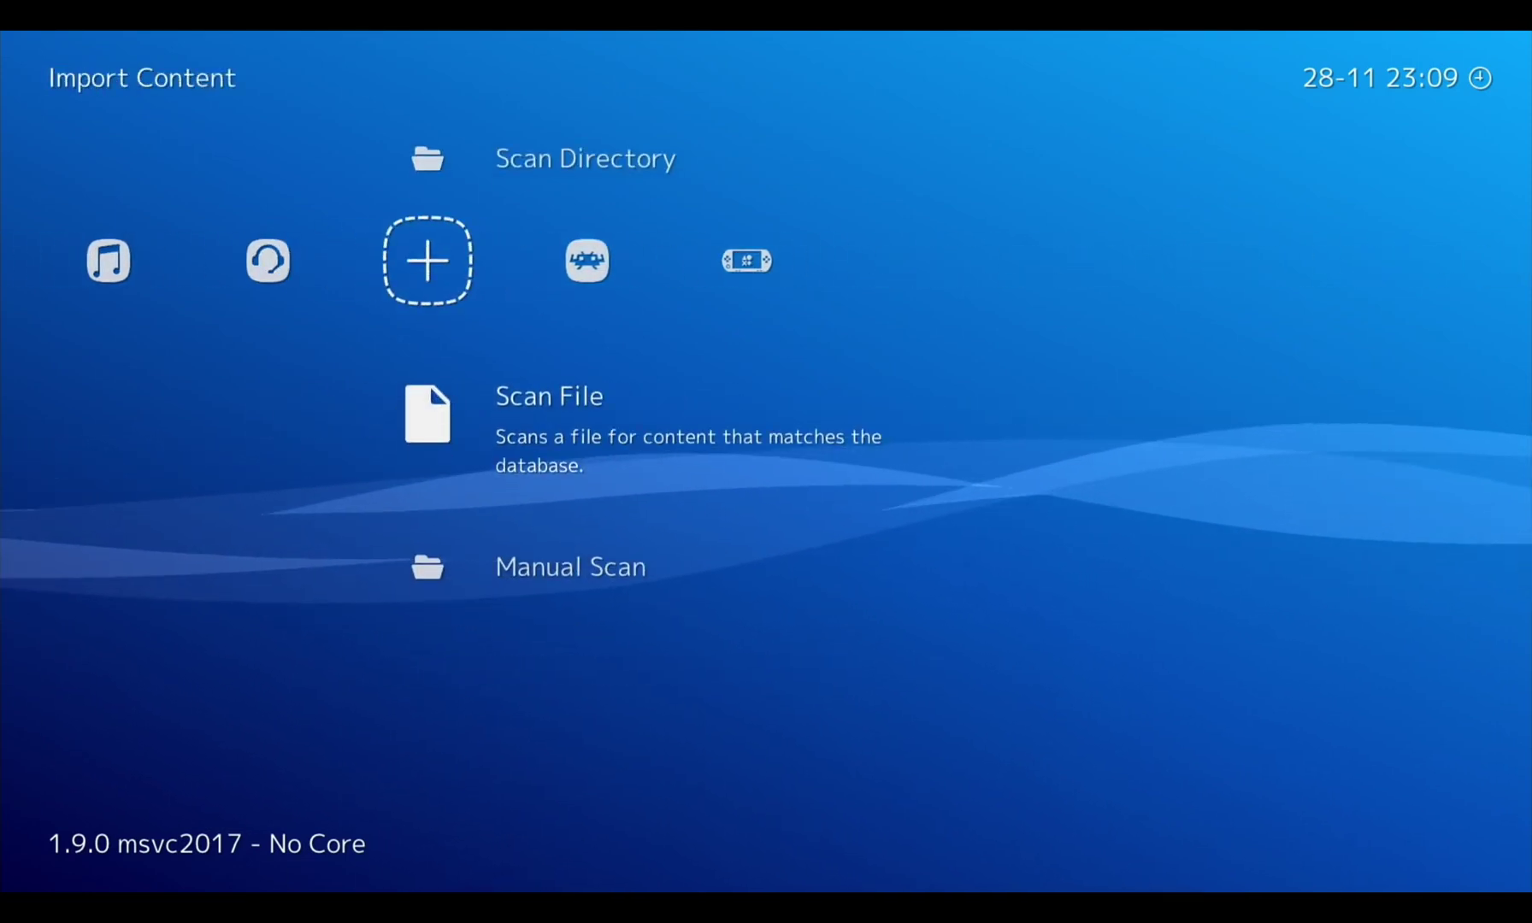
{"action": "key", "text": "Up"}
{"action": "key", "text": "Down"}
{"action": "key", "text": "Return"}
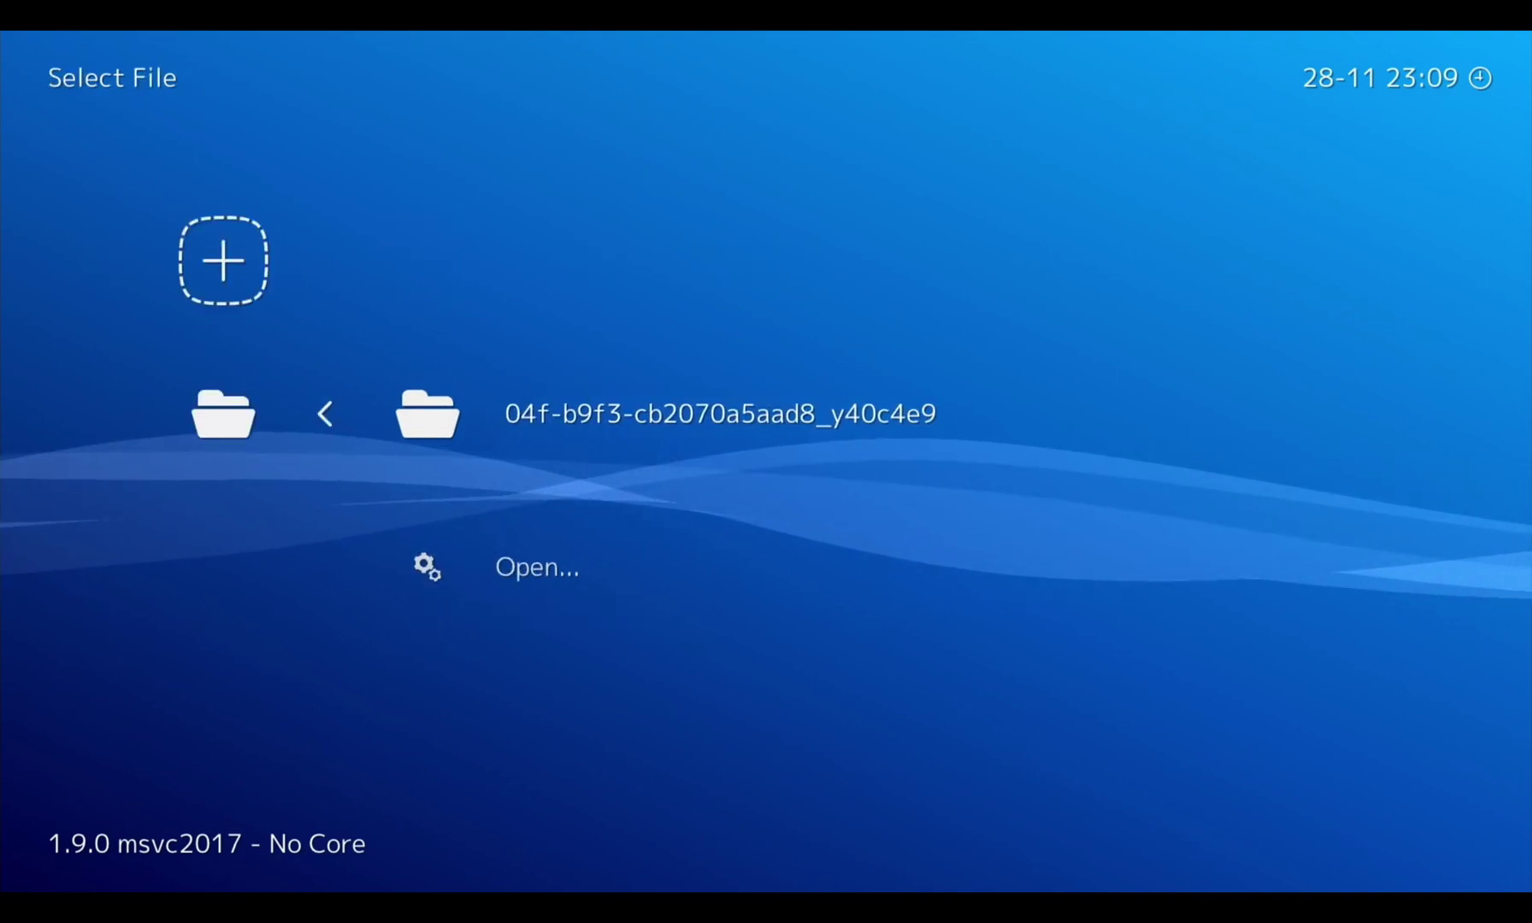
{"action": "key", "text": "Down"}
{"action": "key", "text": "Return"}
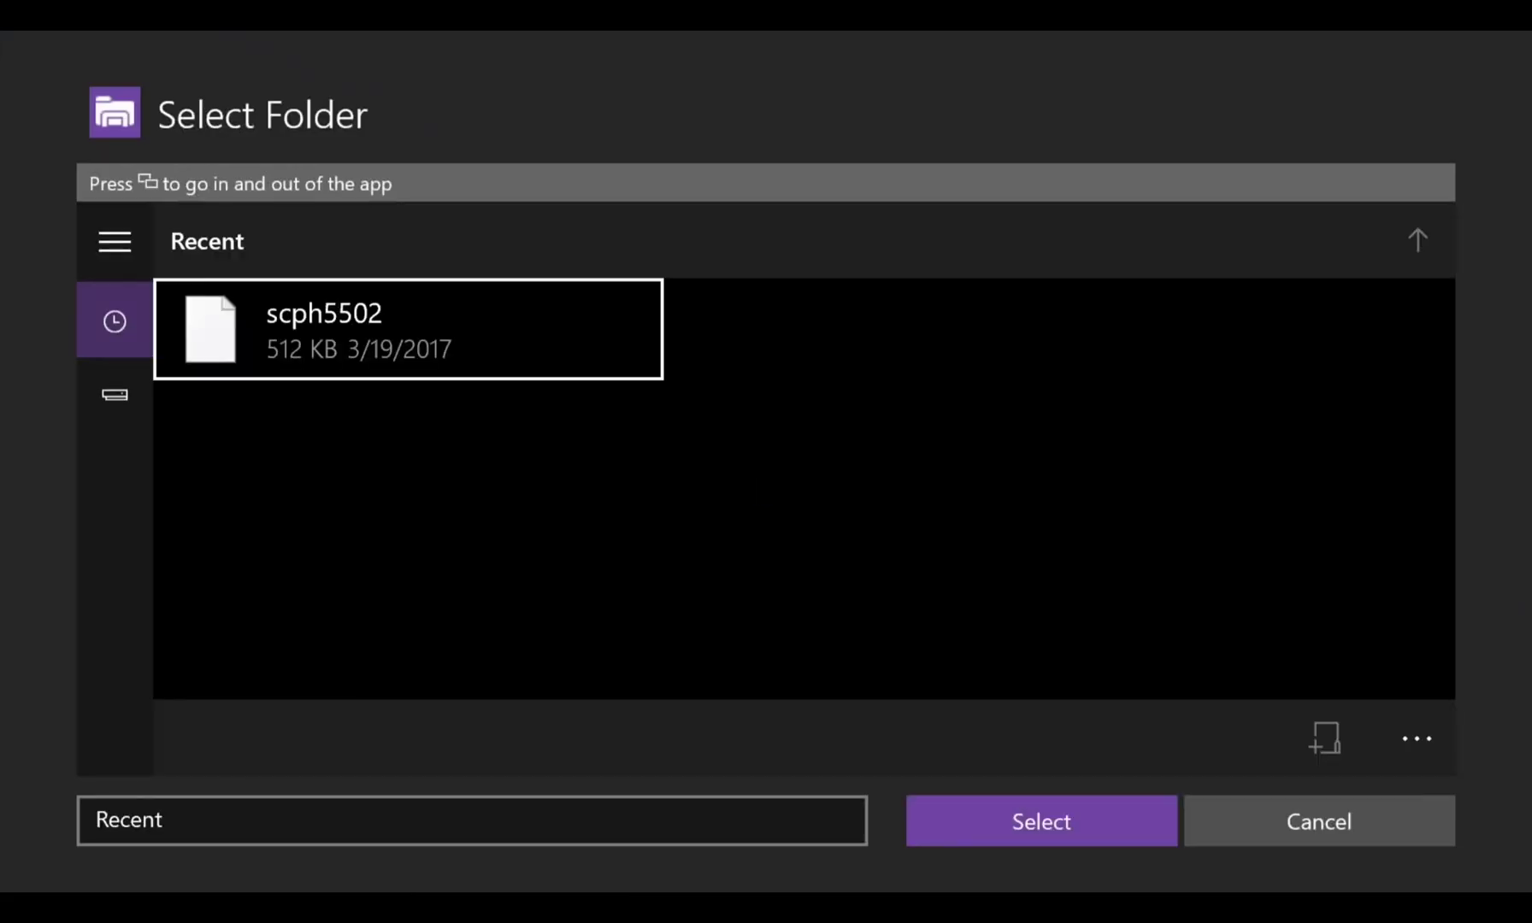
Pick Removable Disk (E:) > n64 for scanning, then back out of its listing
{"action": "key", "text": "Left"}
{"action": "key", "text": "Down"}
{"action": "key", "text": "Return"}
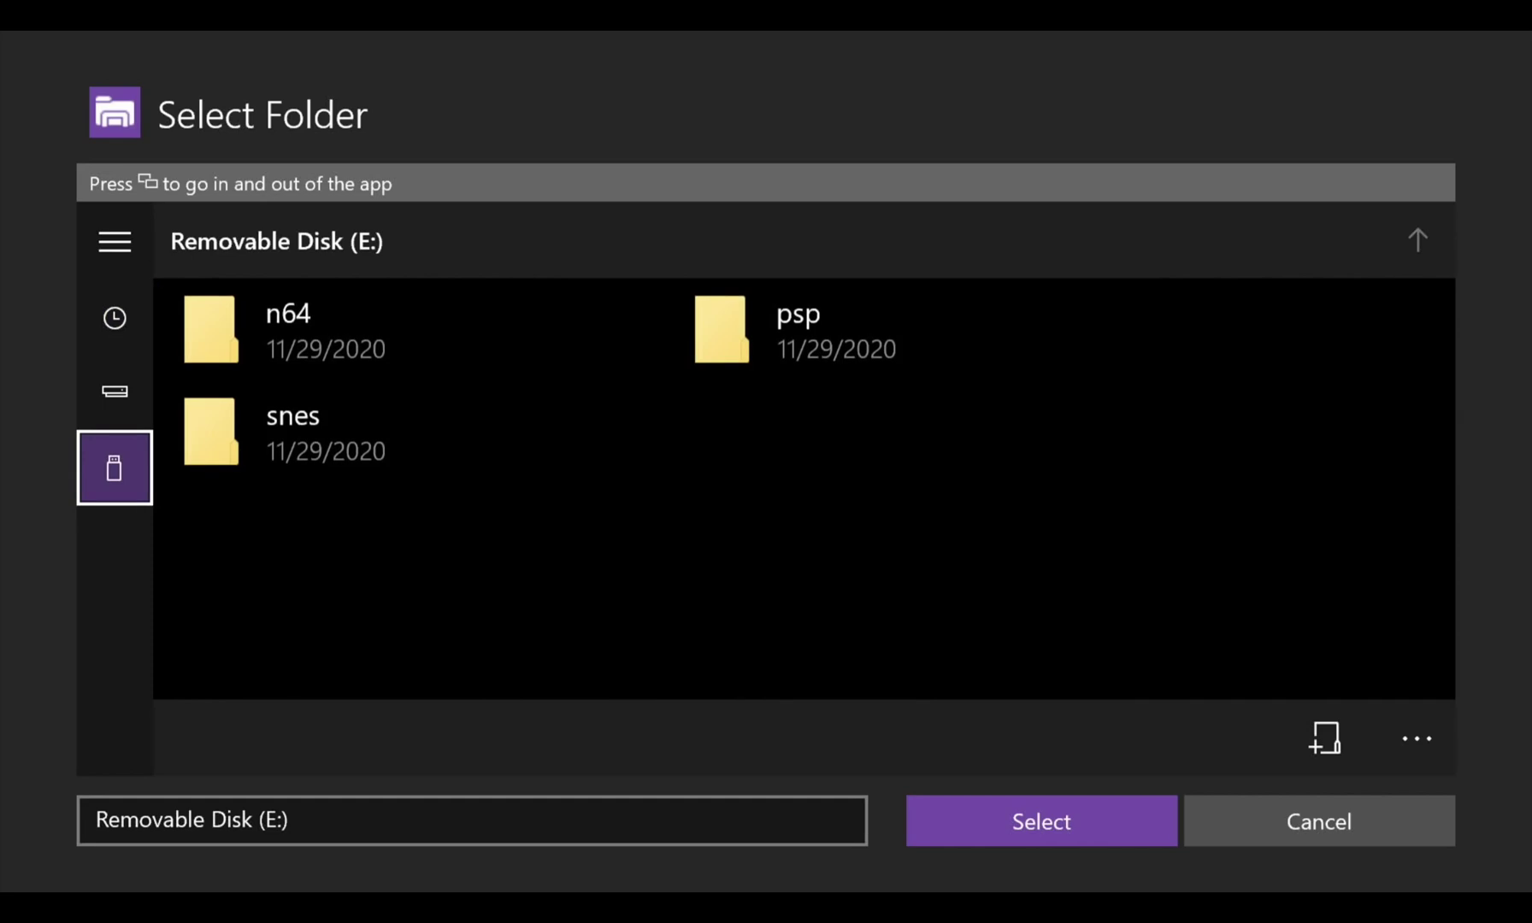
{"action": "key", "text": "Up"}
{"action": "key", "text": "Return"}
{"action": "key", "text": "Down"}
{"action": "key", "text": "Return"}
{"action": "key", "text": "Return"}
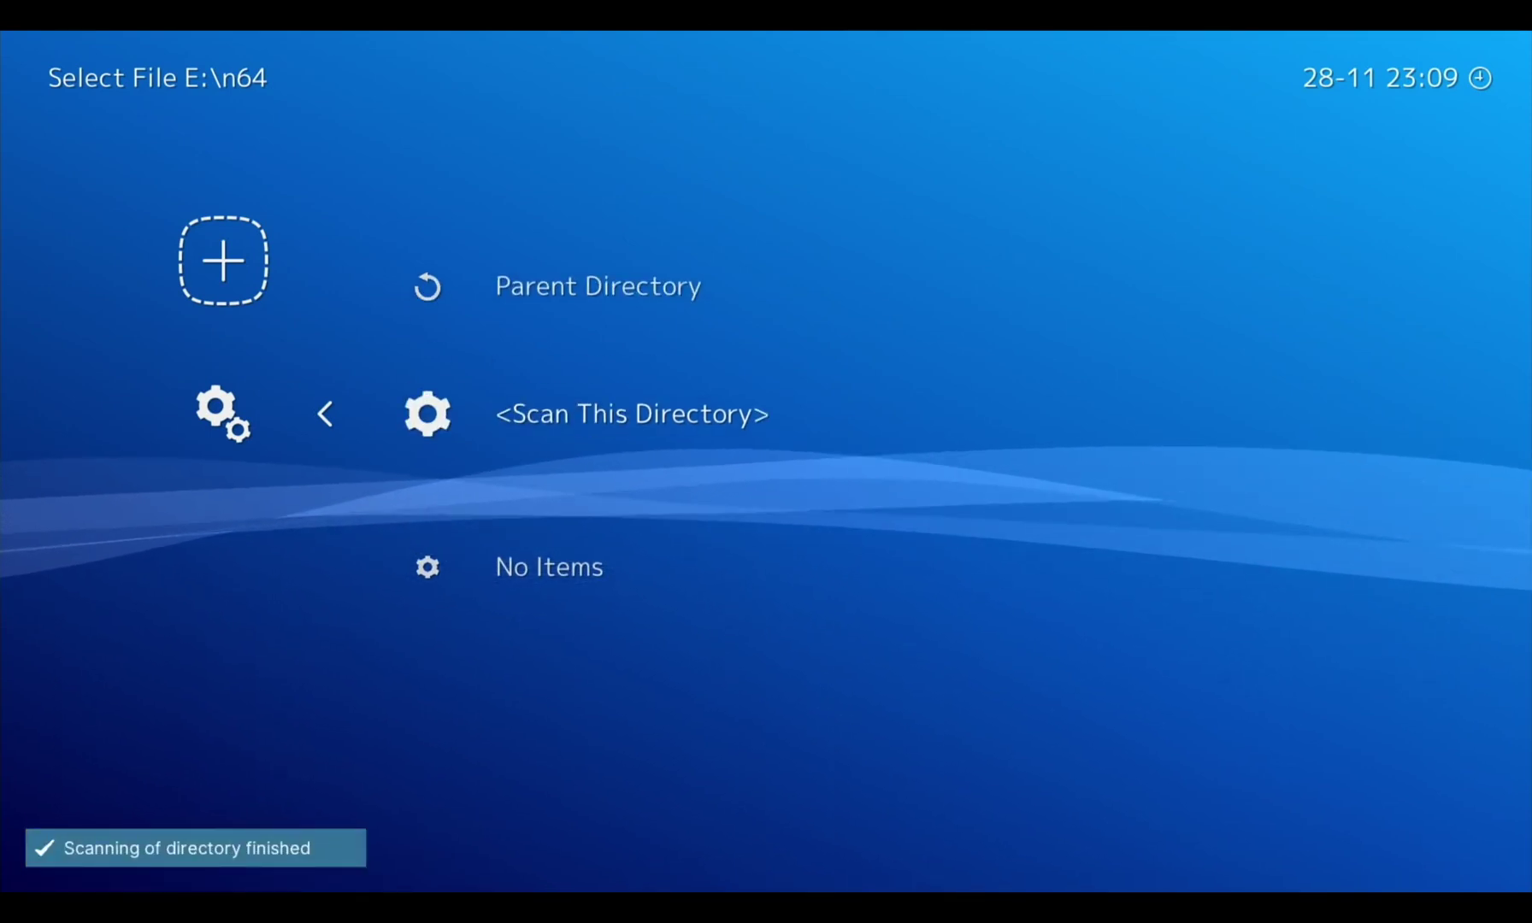
{"action": "key", "text": "BackSpace"}
{"action": "key", "text": "BackSpace"}
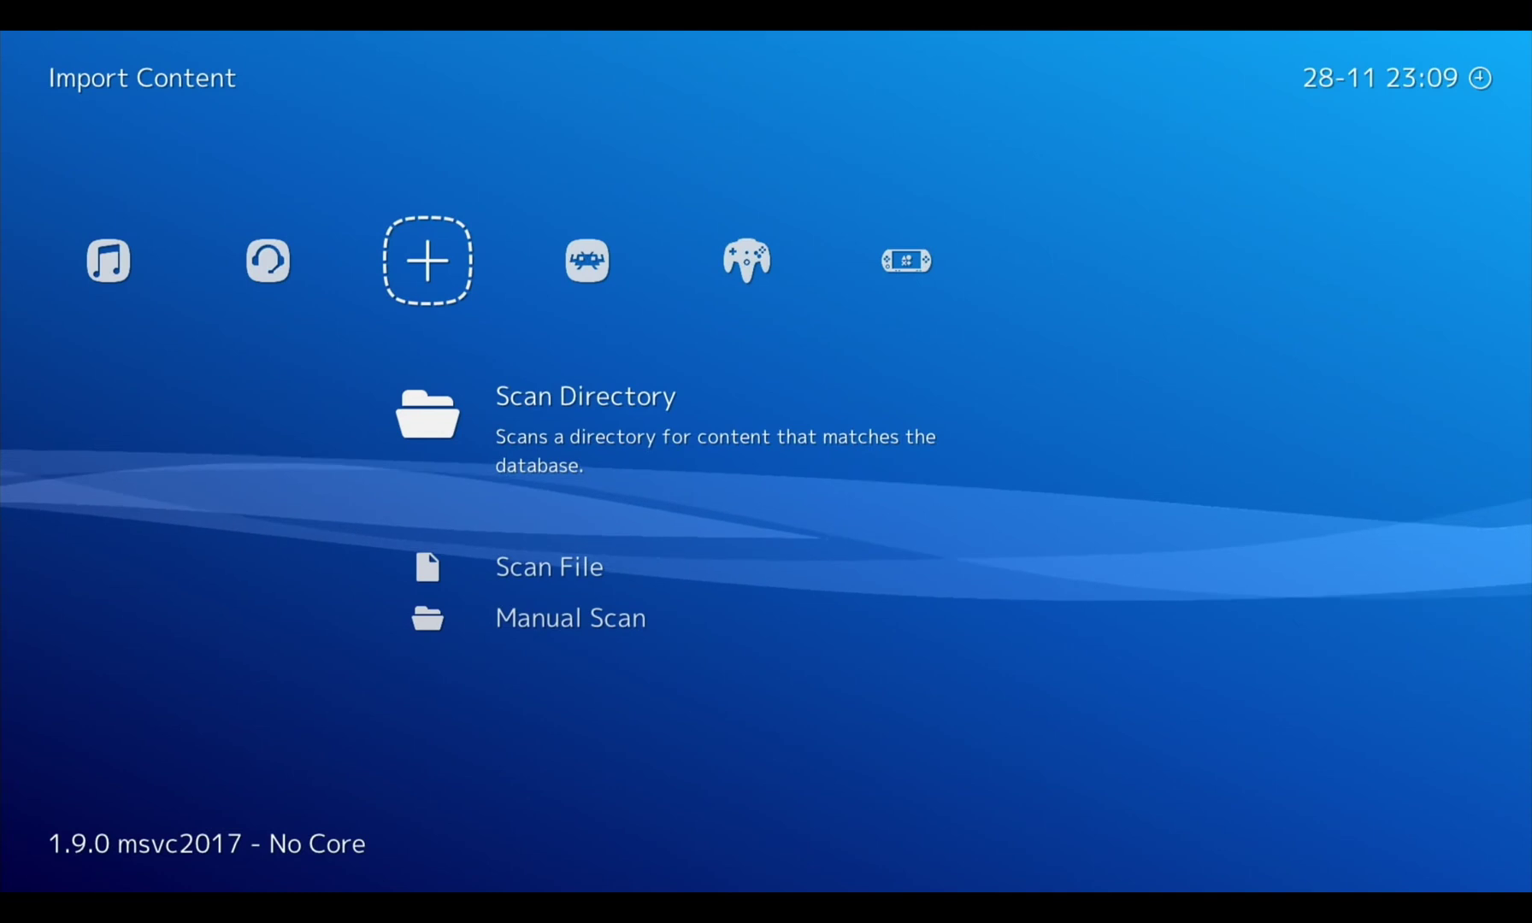
Browse across the main categories to the PSP game playlist
{"action": "key", "text": "Right"}
{"action": "key", "text": "Right"}
{"action": "key", "text": "Right"}
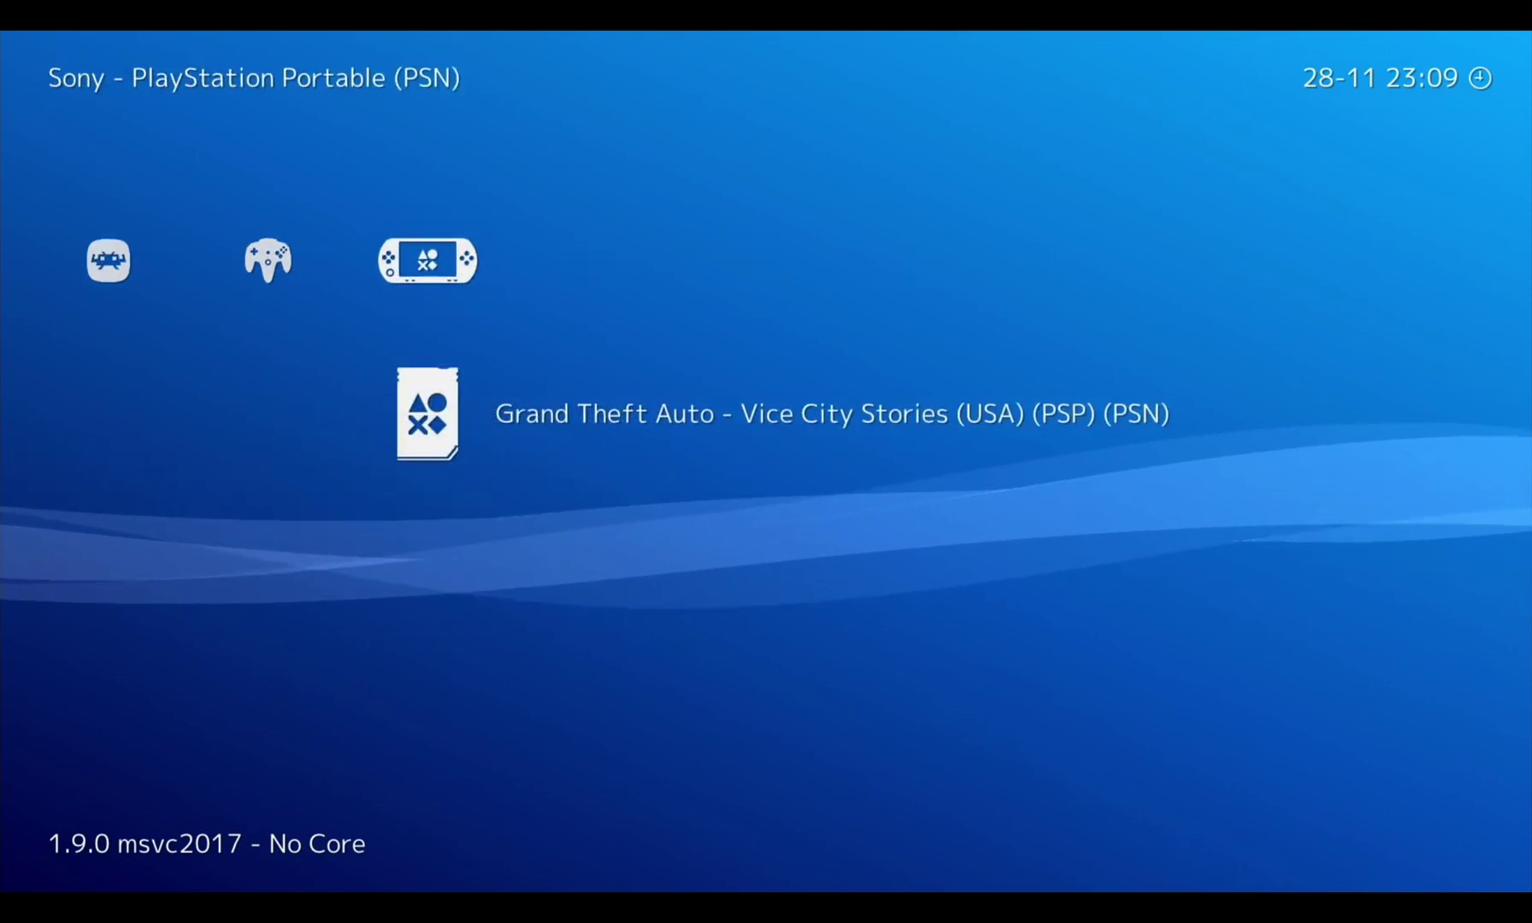
{"action": "key", "text": "Left"}
{"action": "key", "text": "Left"}
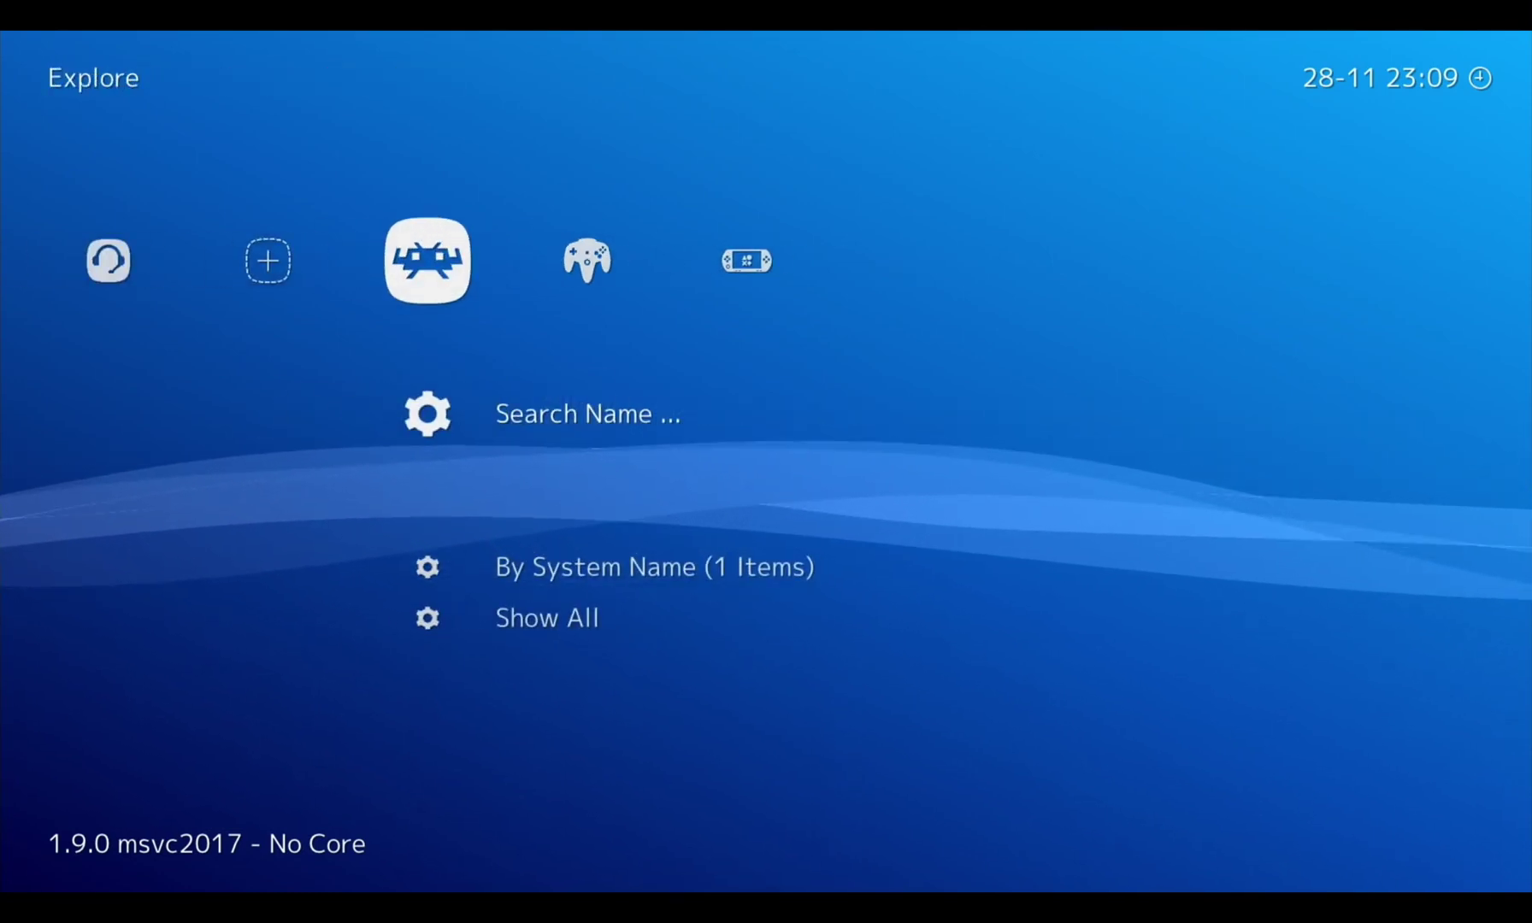
{"action": "key", "text": "Left"}
{"action": "key", "text": "Right"}
{"action": "key", "text": "Left"}
{"action": "key", "text": "Left"}
{"action": "key", "text": "Left"}
{"action": "key", "text": "Left"}
{"action": "key", "text": "Left"}
{"action": "key", "text": "Left"}
{"action": "key", "text": "Left"}
{"action": "key", "text": "Right"}
{"action": "key", "text": "Right"}
{"action": "key", "text": "Right"}
{"action": "key", "text": "Right"}
{"action": "key", "text": "Right"}
{"action": "key", "text": "Right"}
{"action": "key", "text": "Right"}
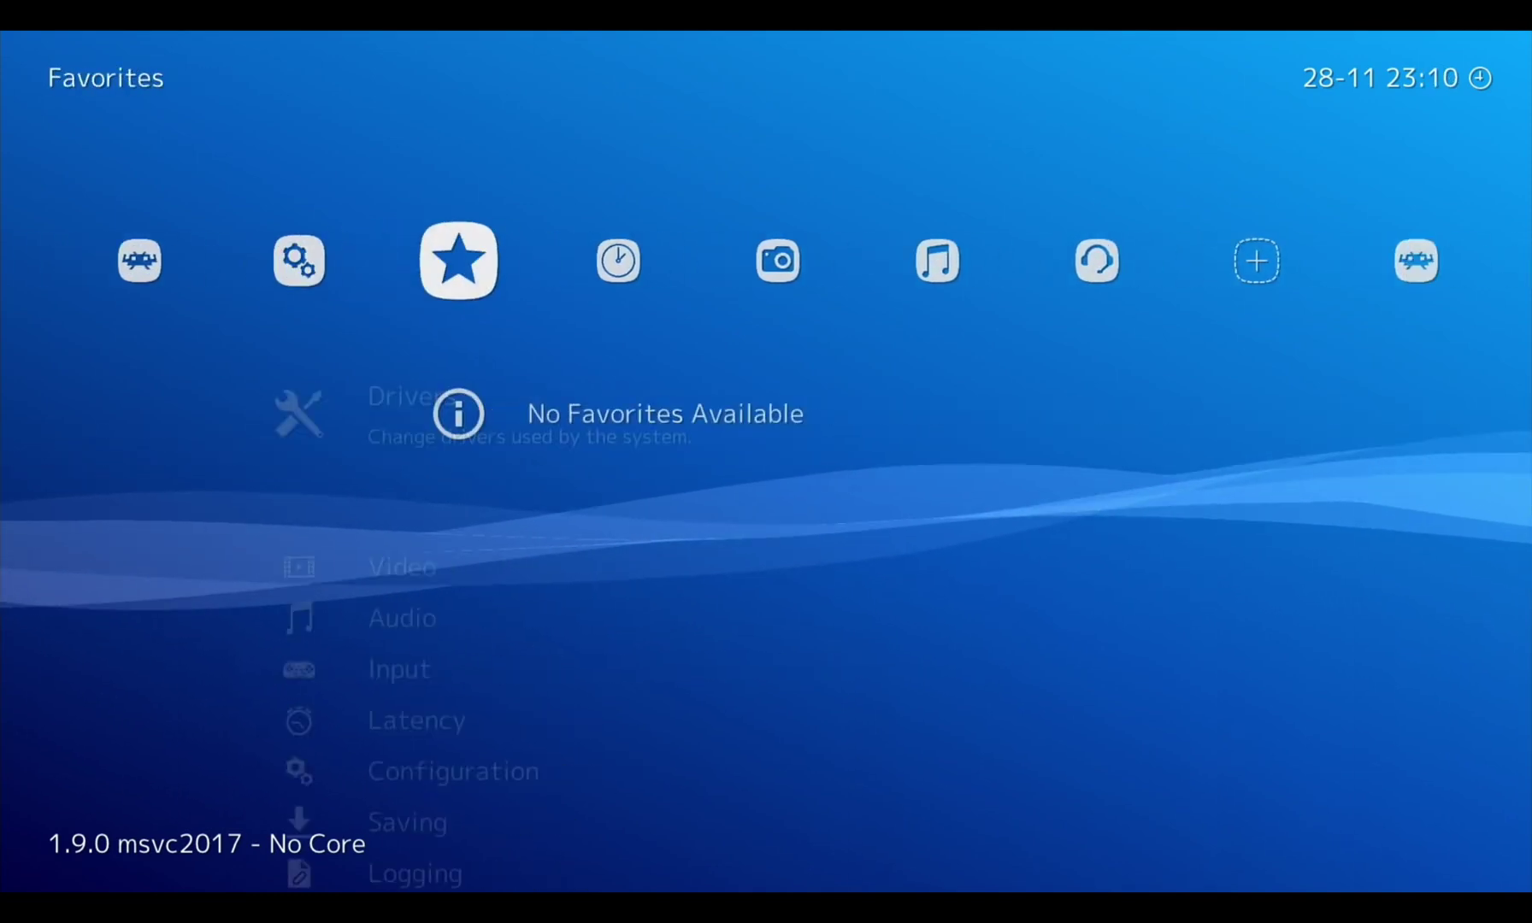
{"action": "key", "text": "Right"}
{"action": "key", "text": "Right"}
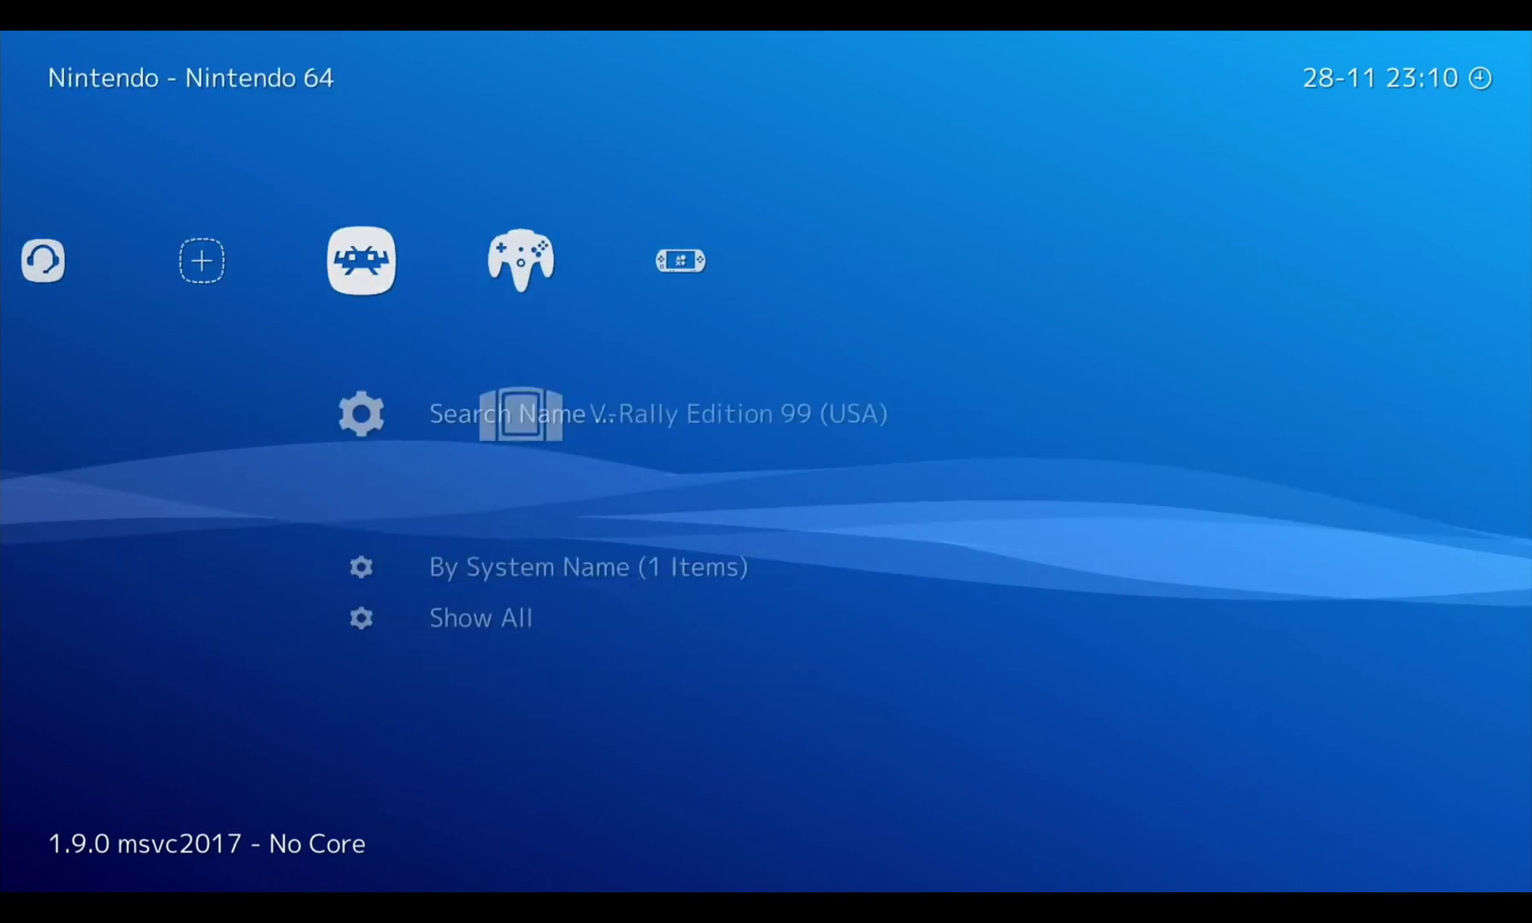
Set Grand Theft Auto - Vice City Stories to use the Sony - PlayStation Portable (PPSSPP) core and run it
{"action": "key", "text": "Return"}
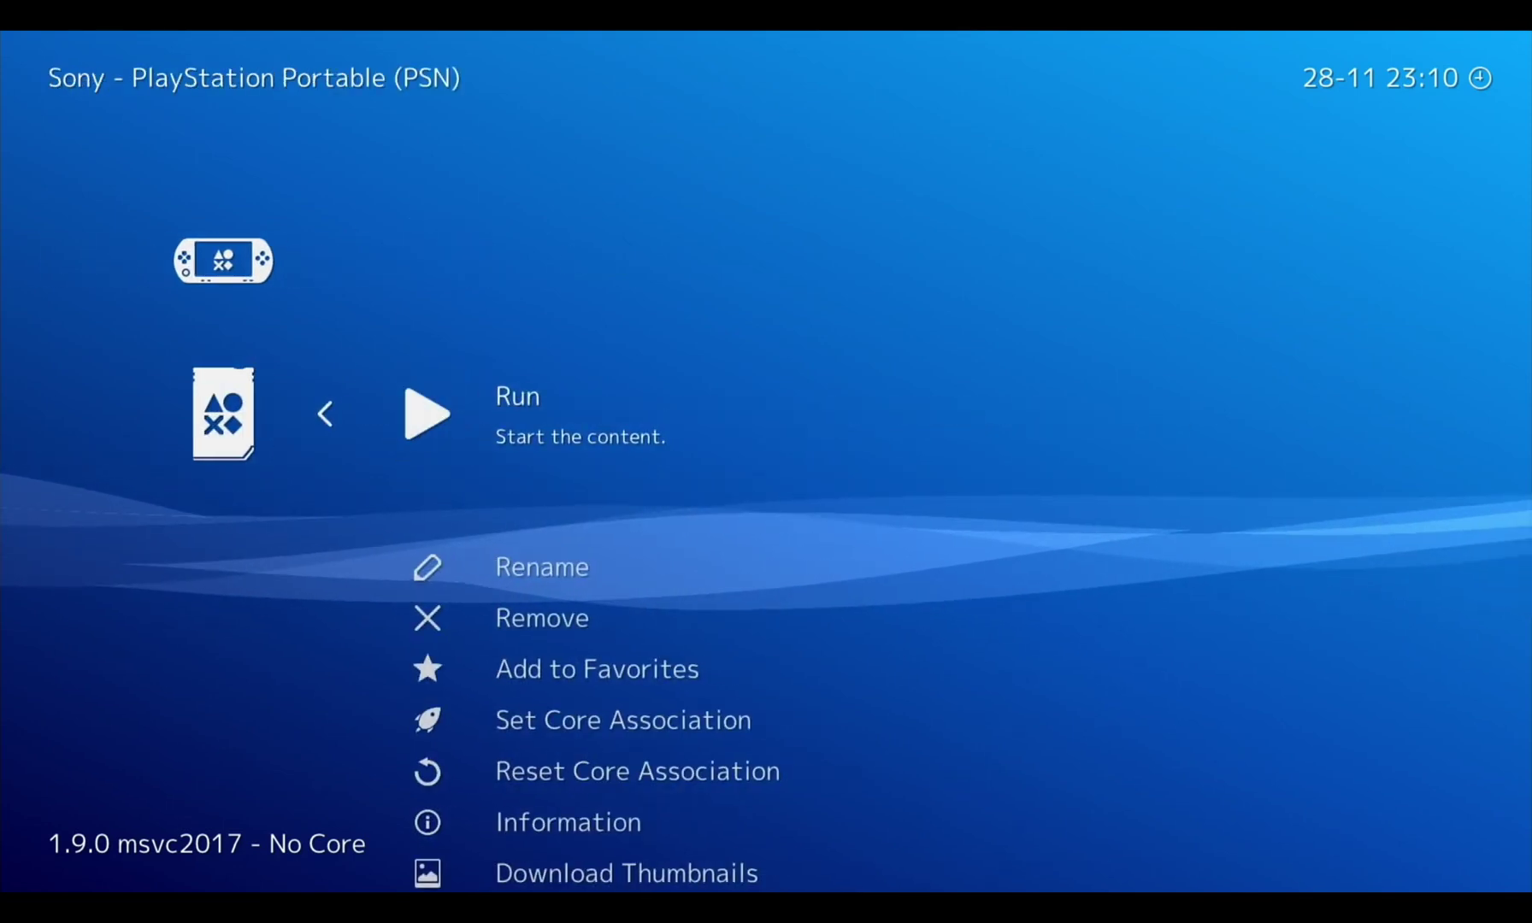
{"action": "key", "text": "Return"}
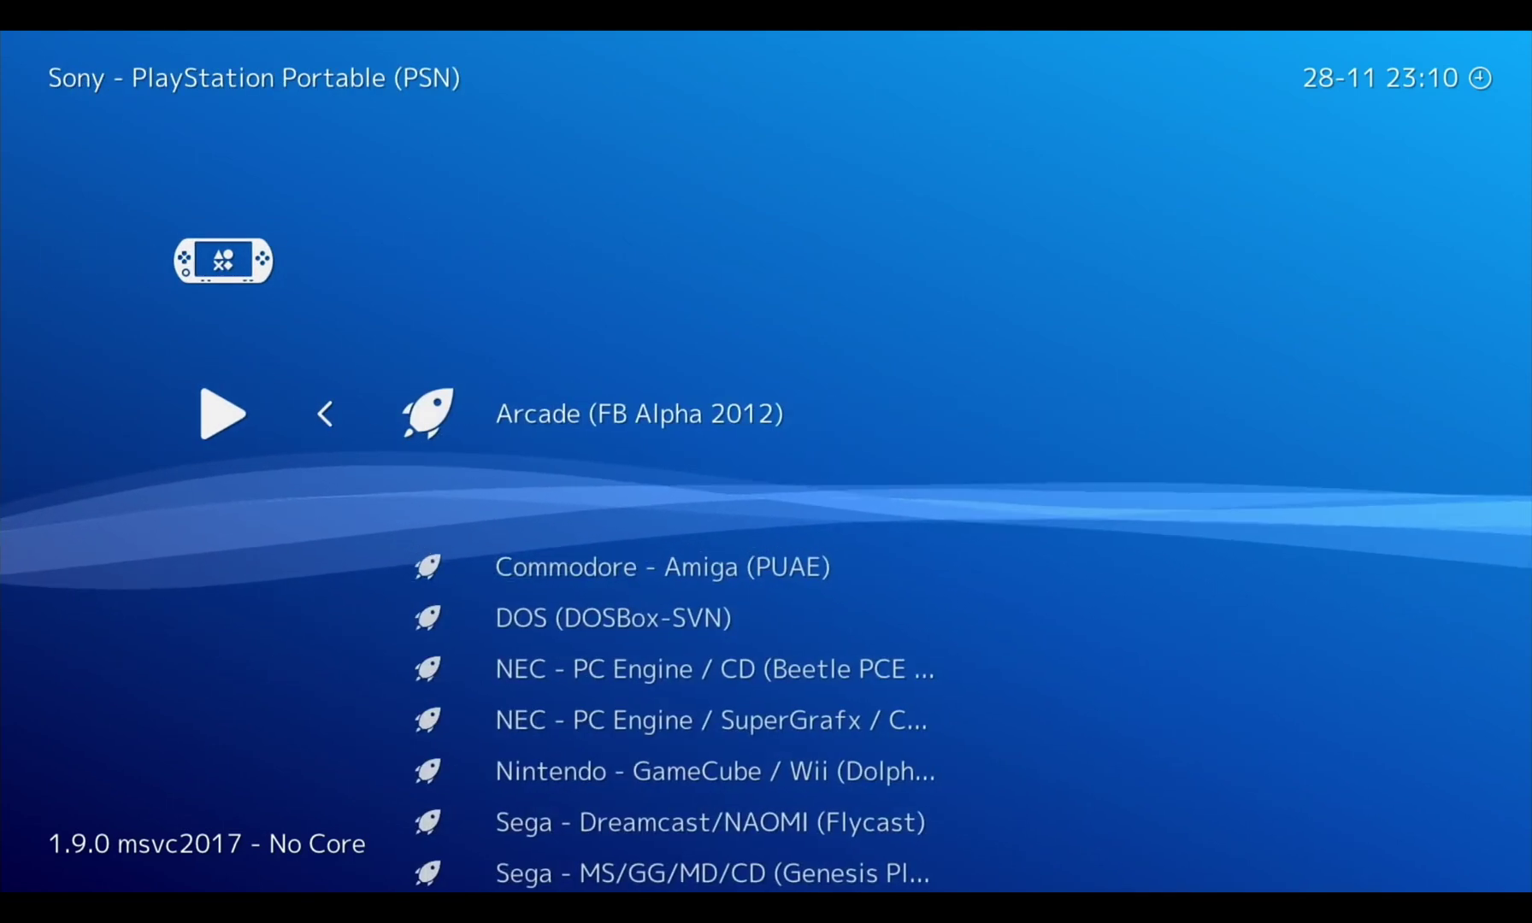
{"action": "key", "text": "Down"}
{"action": "key", "text": "Down"}
{"action": "key", "text": "Down"}
{"action": "key", "text": "Down"}
{"action": "key", "text": "Down"}
{"action": "key", "text": "Down"}
{"action": "key", "text": "Down"}
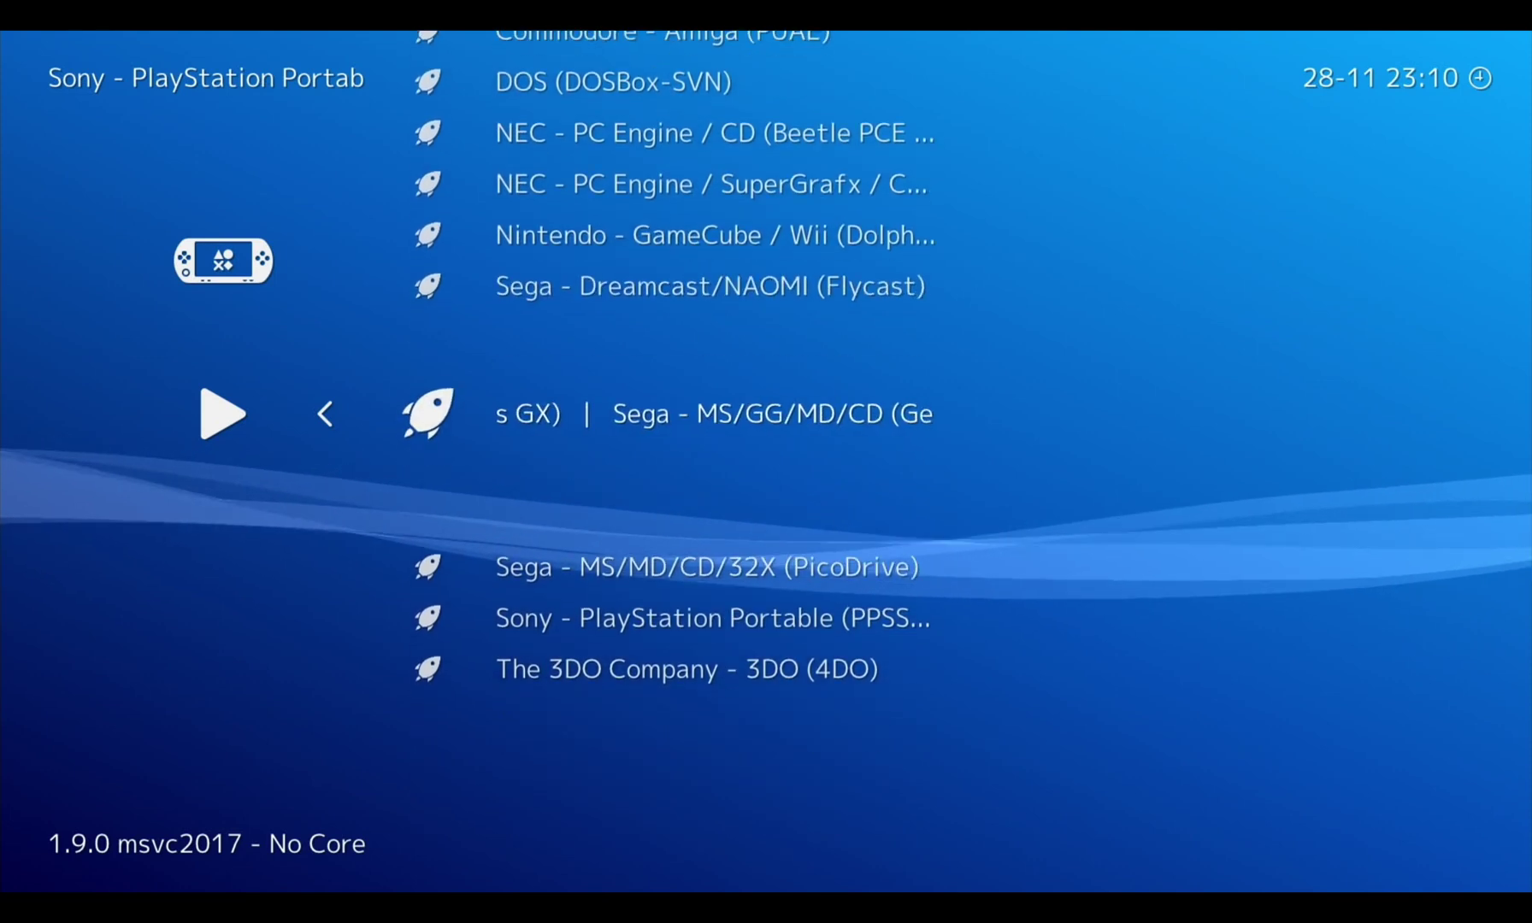
{"action": "key", "text": "Down"}
{"action": "key", "text": "Down"}
{"action": "key", "text": "Return"}
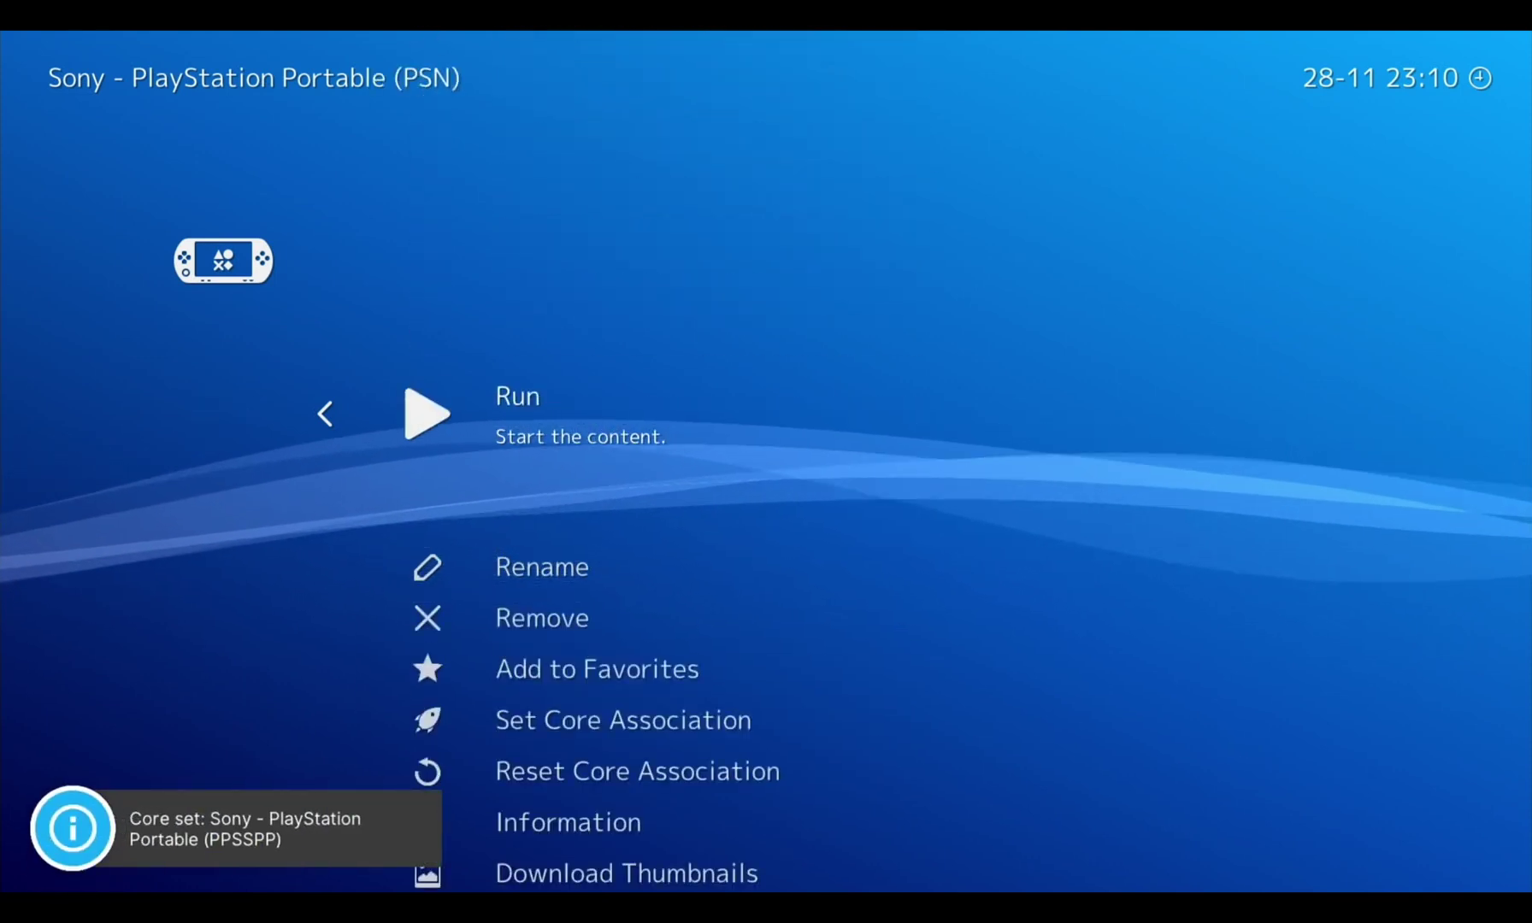
{"action": "key", "text": "Return"}
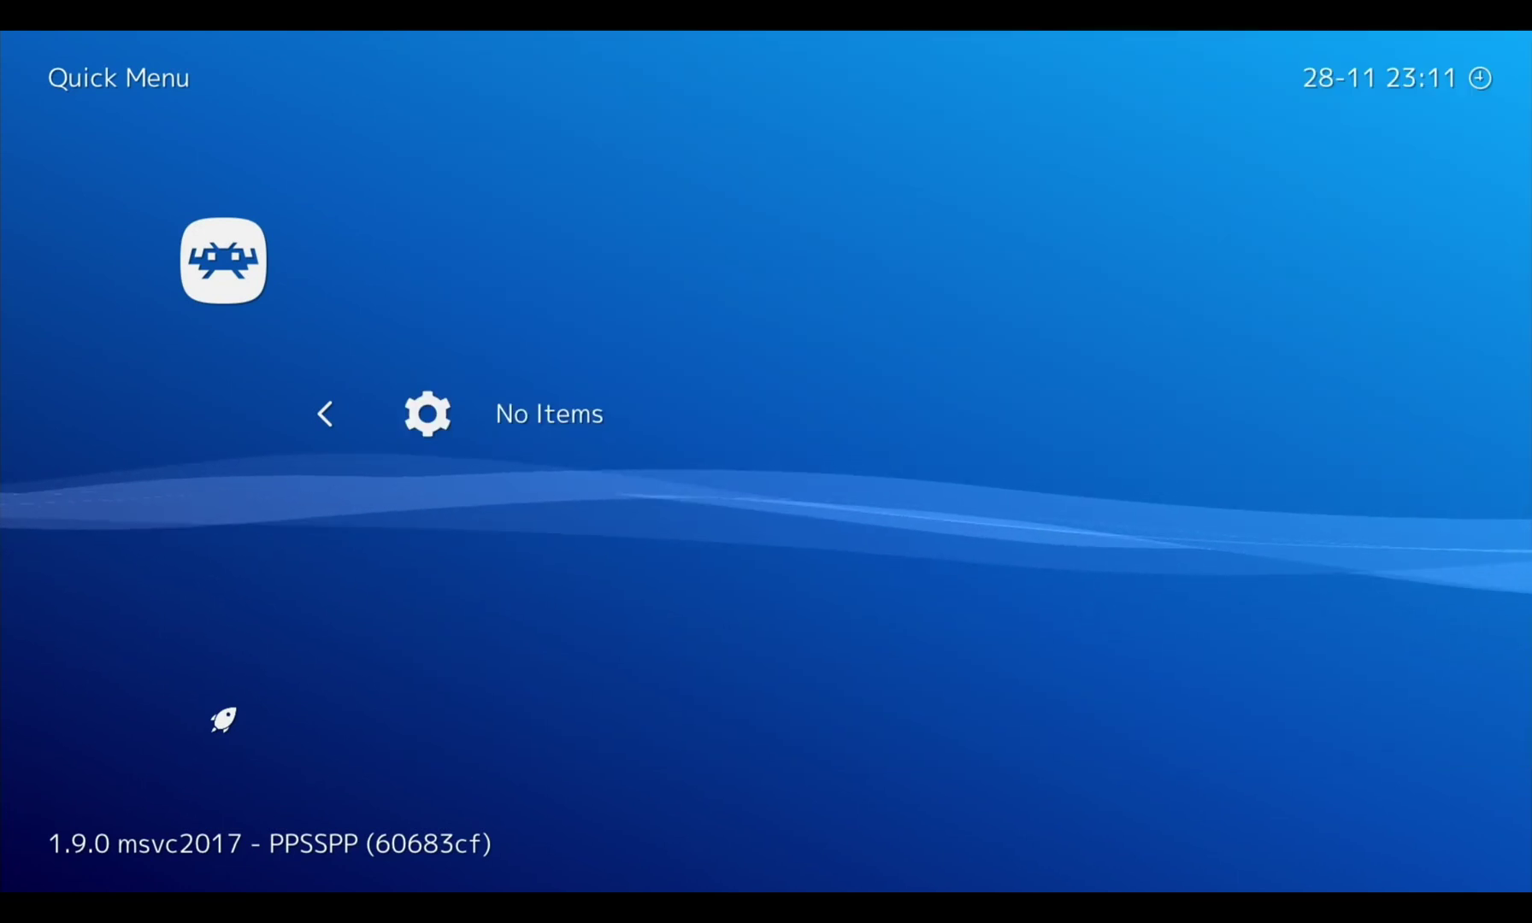
Back out of the empty Quick Menu to the Main Menu, landing on Load Core
{"action": "key", "text": "BackSpace"}
{"action": "key", "text": "Down"}
{"action": "key", "text": "Down"}
{"action": "key", "text": "Up"}
{"action": "key", "text": "Up"}
{"action": "key", "text": "Up"}
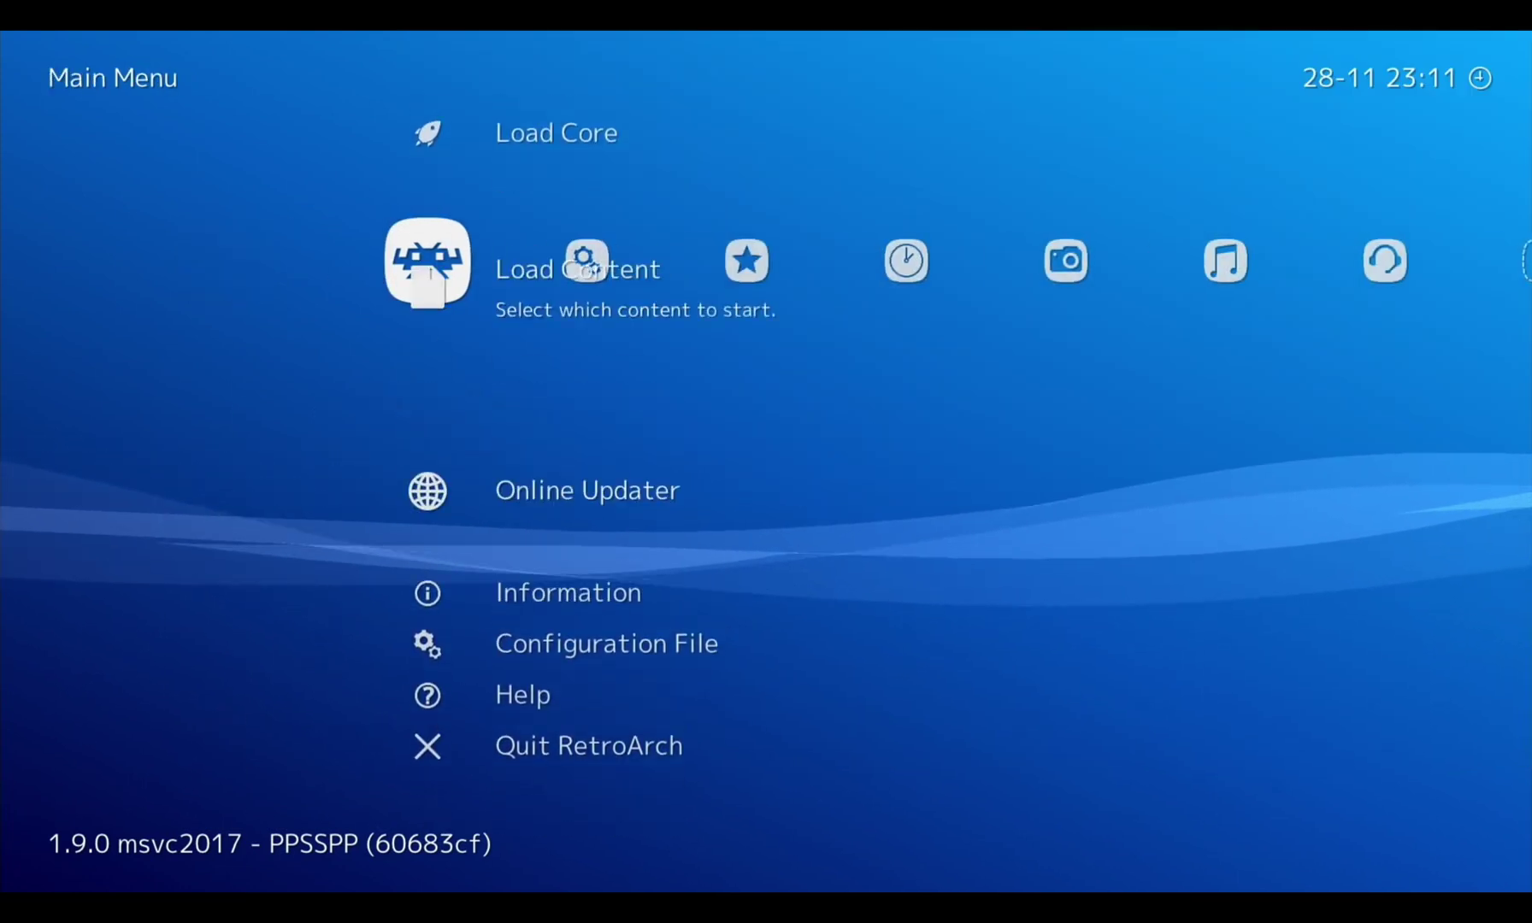
{"action": "key", "text": "Down"}
{"action": "key", "text": "Down"}
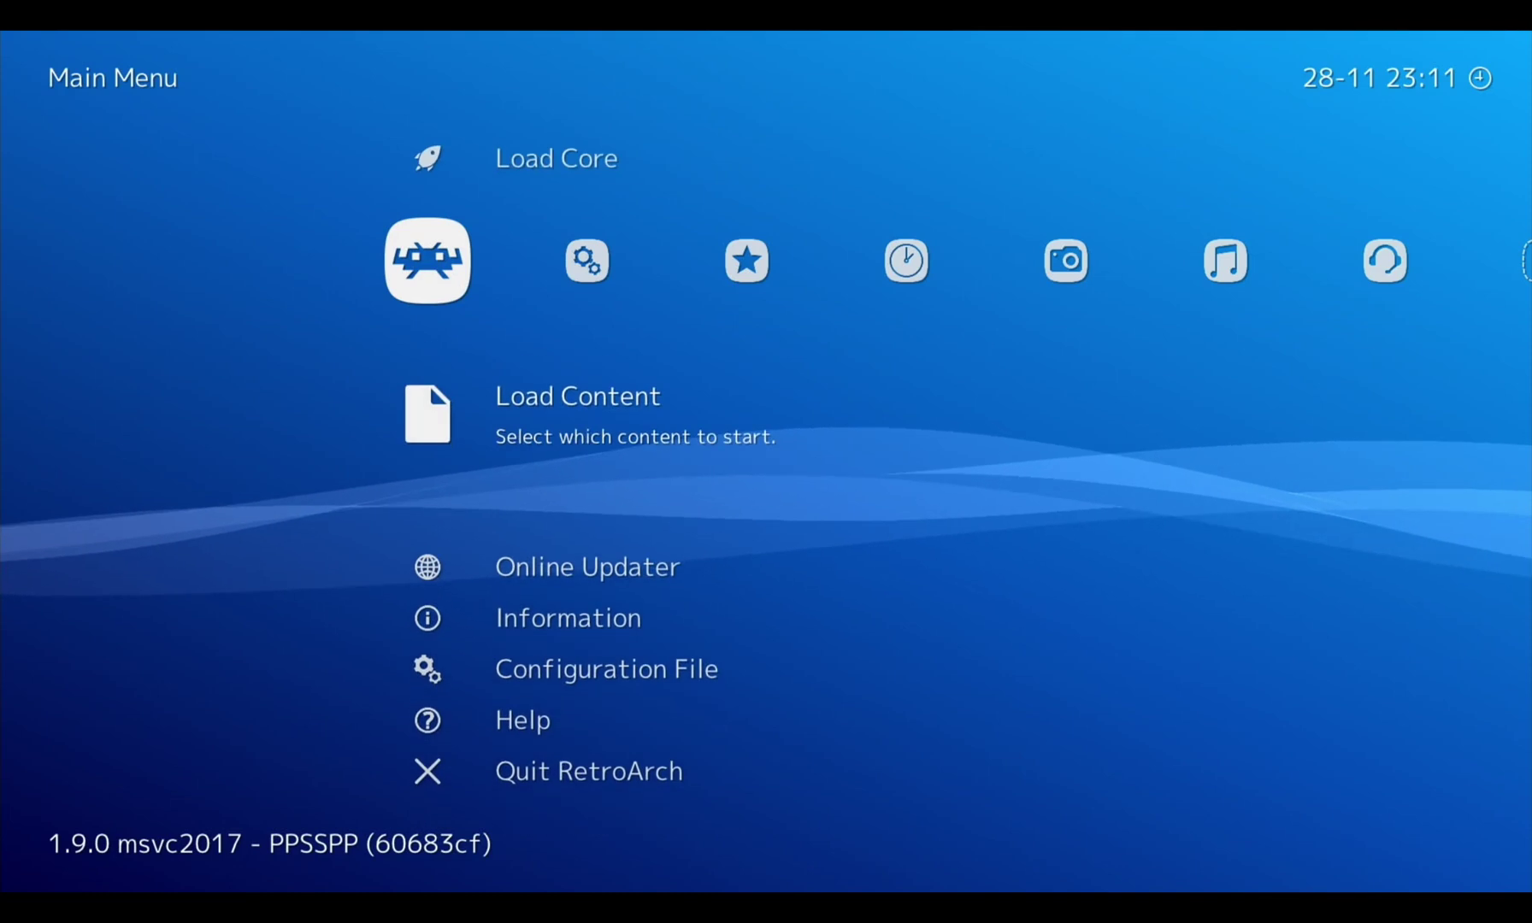
{"action": "key", "text": "Up"}
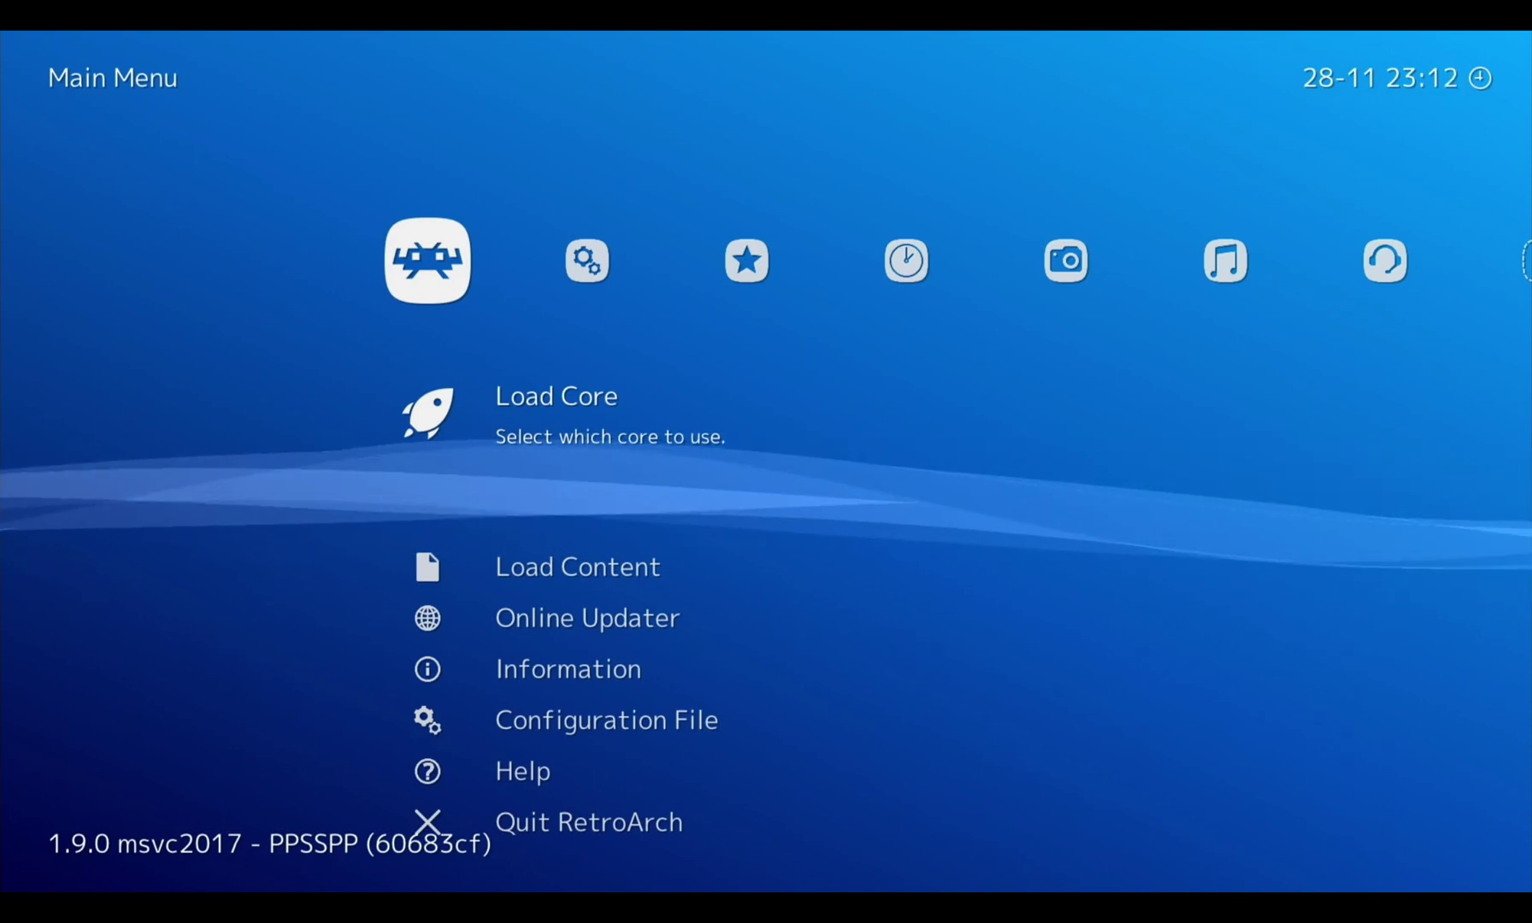
Open Load Core and scroll down through the list of available cores
{"action": "key", "text": "Down"}
{"action": "key", "text": "Up"}
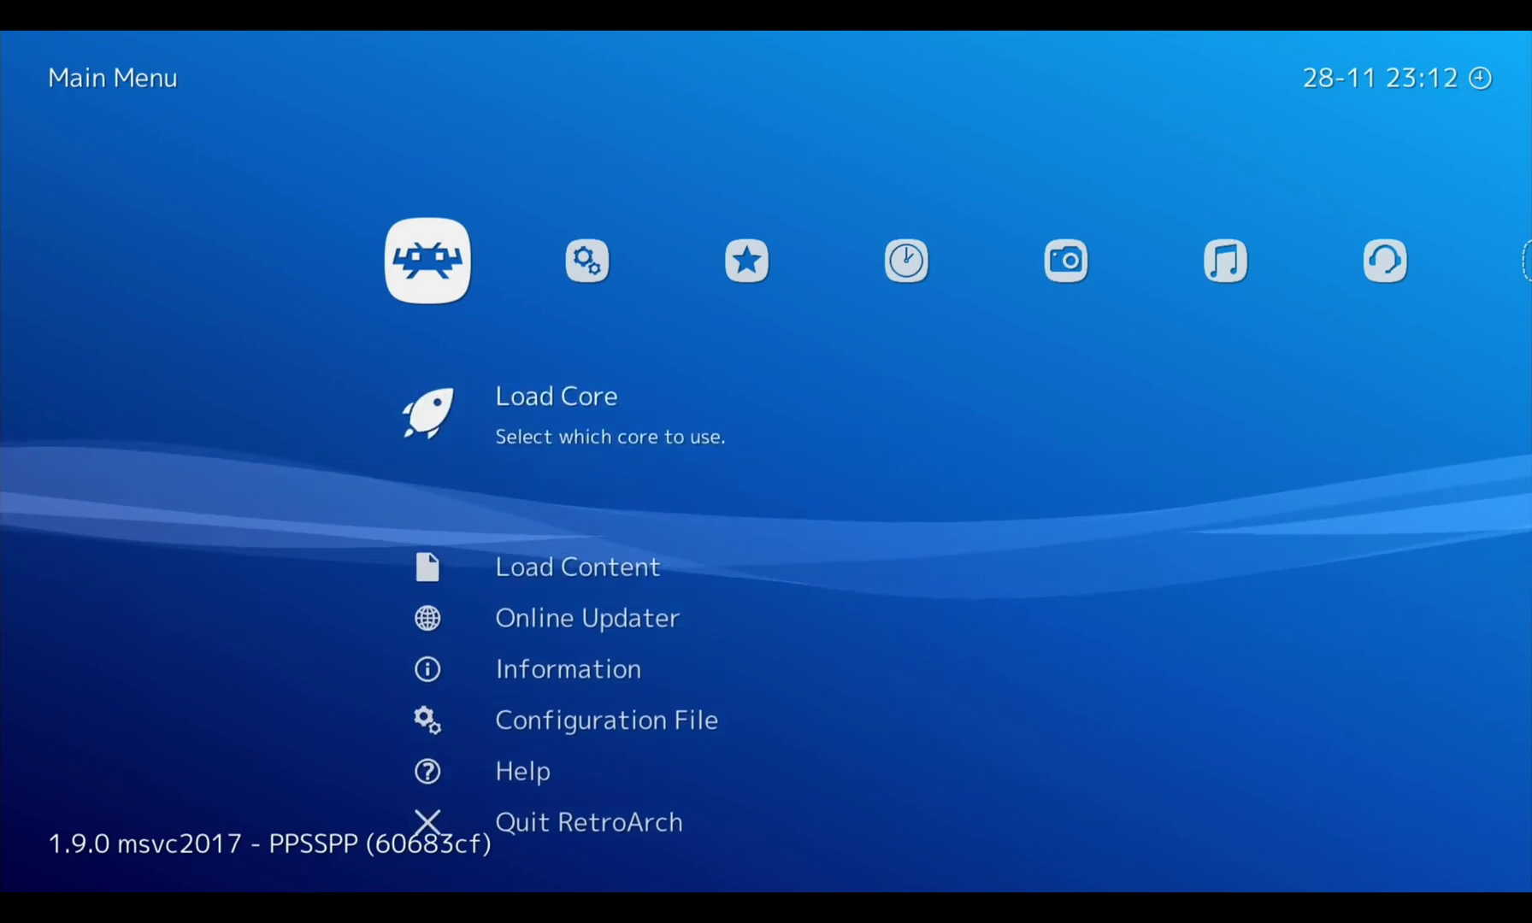
{"action": "key", "text": "Return"}
{"action": "key", "text": "Down"}
{"action": "key", "text": "Down"}
{"action": "key", "text": "Down"}
{"action": "key", "text": "Down"}
{"action": "key", "text": "Down"}
{"action": "key", "text": "Down"}
{"action": "key", "text": "Down"}
{"action": "key", "text": "Down"}
{"action": "key", "text": "Down"}
{"action": "key", "text": "Down"}
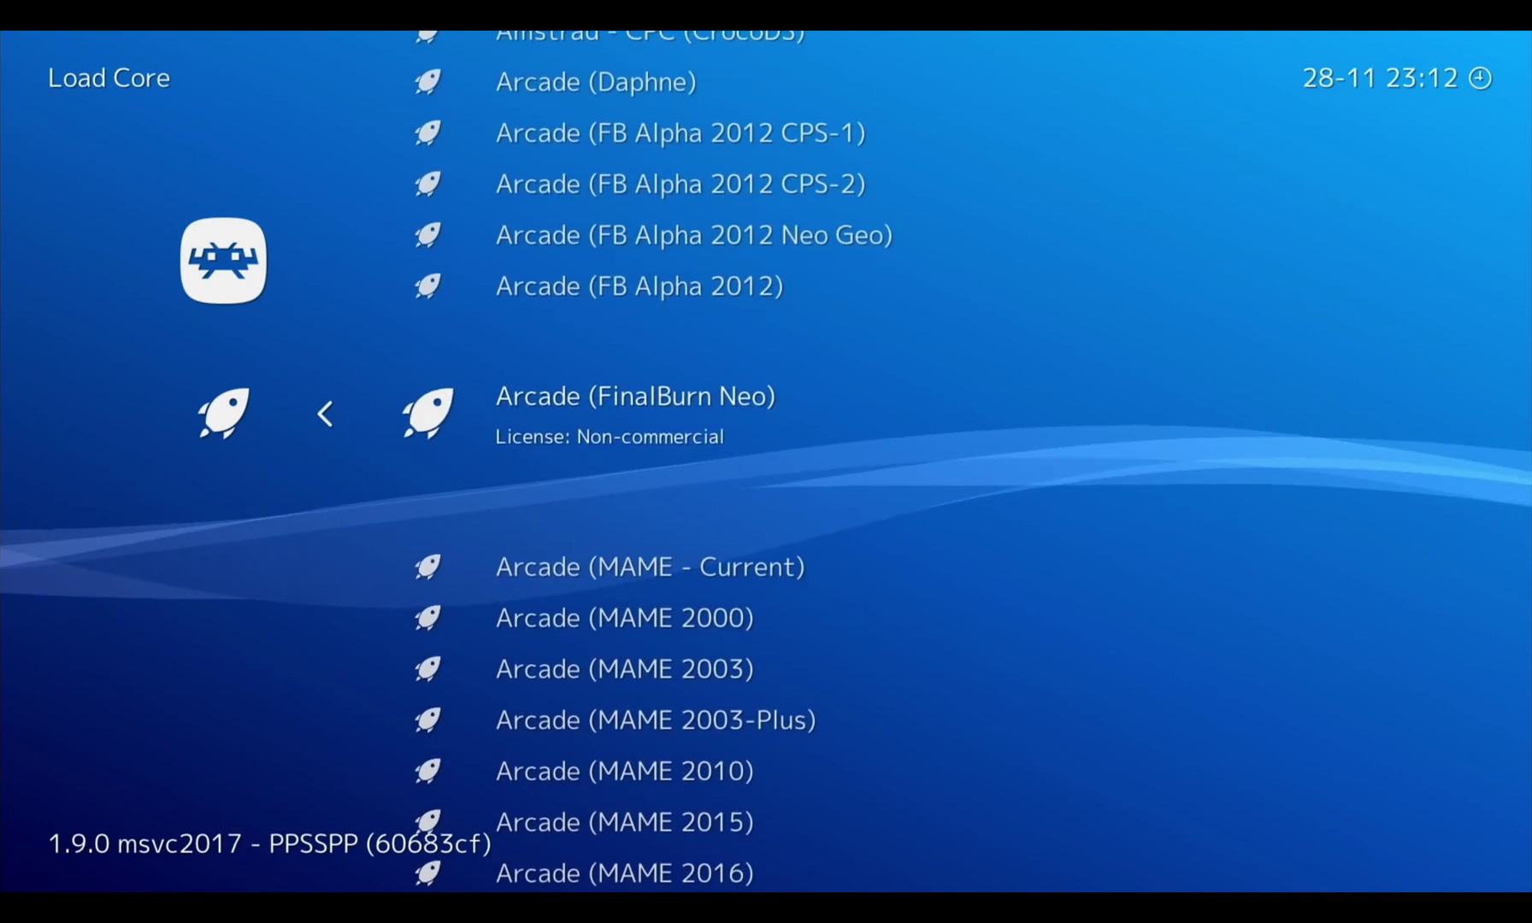
{"action": "key", "text": "Down"}
{"action": "key", "text": "Down"}
{"action": "key", "text": "Down"}
{"action": "key", "text": "Down"}
{"action": "key", "text": "Down"}
{"action": "key", "text": "Down"}
{"action": "key", "text": "Down"}
{"action": "key", "text": "Down"}
{"action": "key", "text": "Down"}
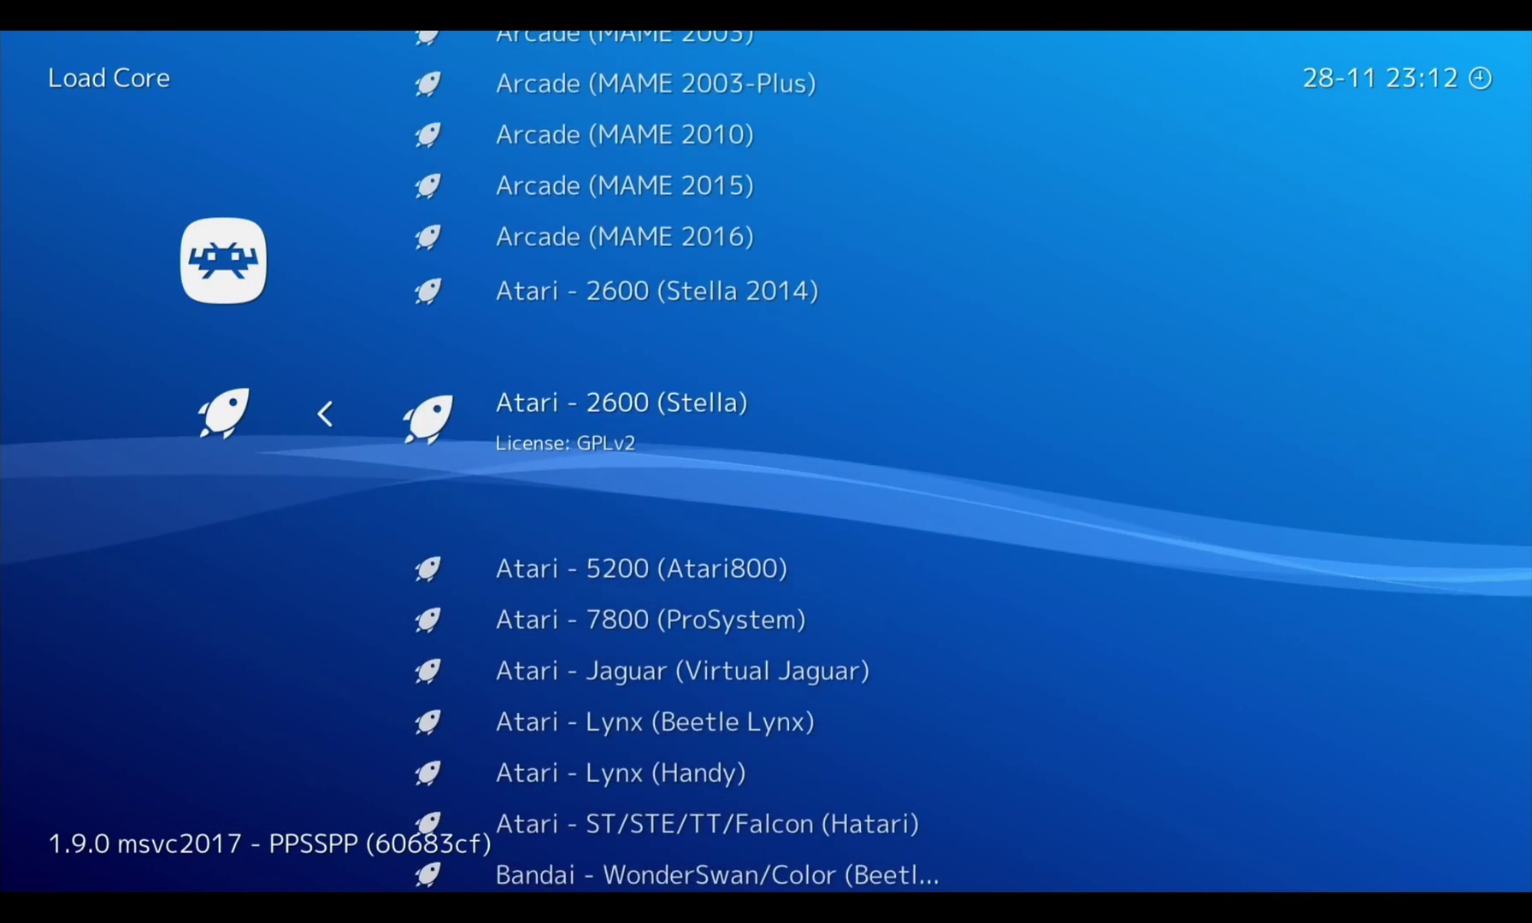
{"action": "key", "text": "Down"}
{"action": "key", "text": "Down"}
{"action": "key", "text": "Down"}
{"action": "key", "text": "Down"}
{"action": "key", "text": "Down"}
{"action": "key", "text": "Down"}
{"action": "key", "text": "Down"}
{"action": "key", "text": "Down"}
{"action": "key", "text": "Down"}
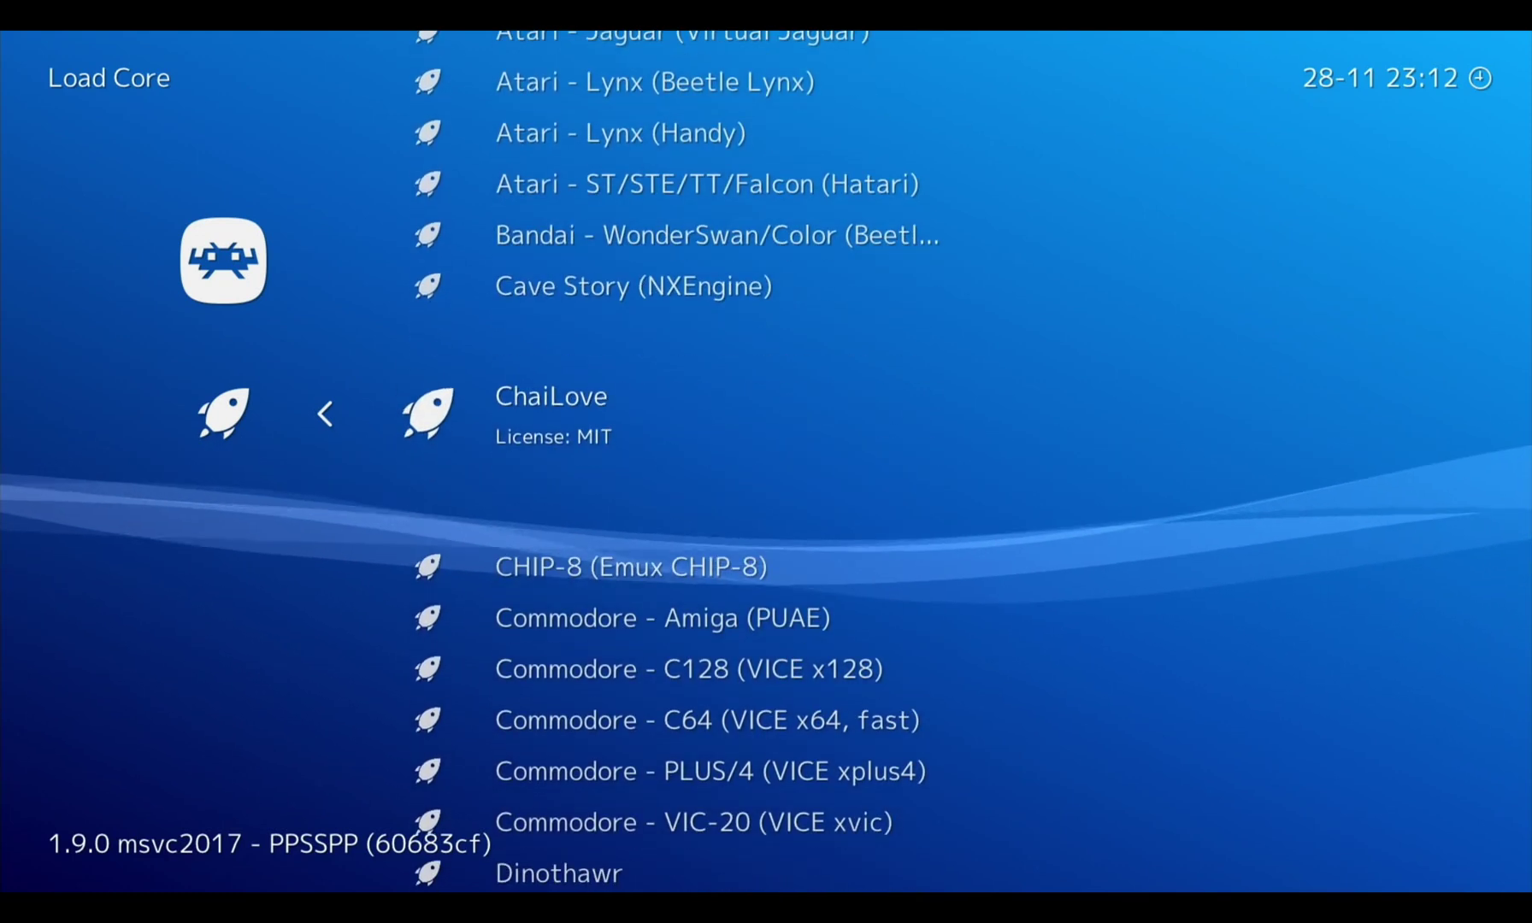
{"action": "key", "text": "Down"}
{"action": "key", "text": "Down"}
{"action": "key", "text": "Down"}
{"action": "key", "text": "Down"}
{"action": "key", "text": "Down"}
{"action": "key", "text": "Down"}
{"action": "key", "text": "Down"}
{"action": "key", "text": "Down"}
{"action": "key", "text": "Down"}
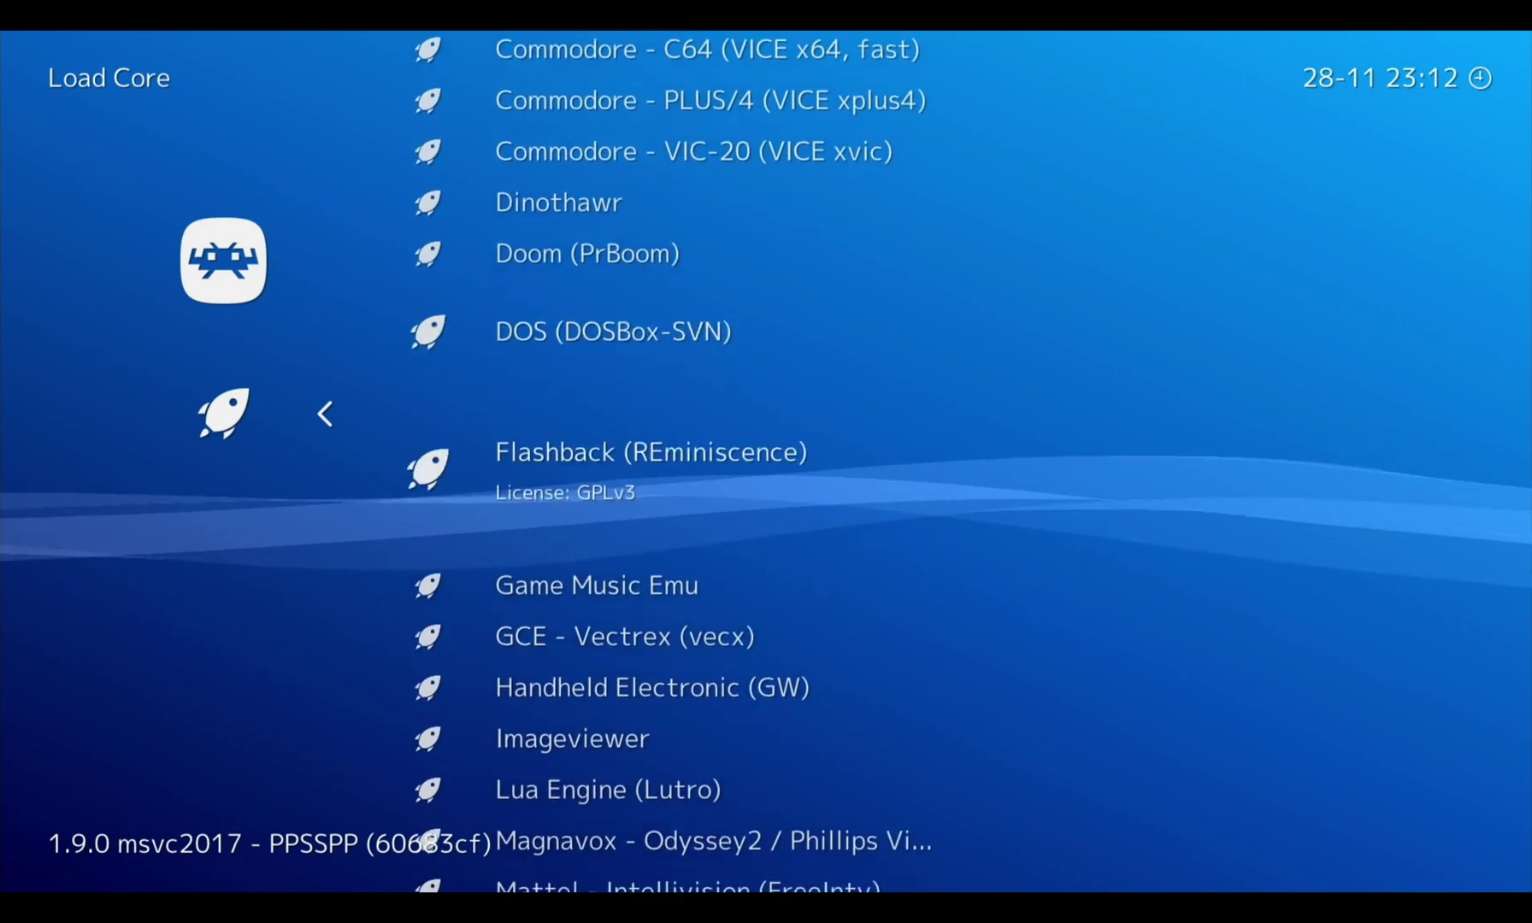
{"action": "key", "text": "Down"}
{"action": "key", "text": "Down"}
{"action": "key", "text": "Down"}
{"action": "key", "text": "Down"}
{"action": "key", "text": "Down"}
{"action": "key", "text": "Down"}
{"action": "key", "text": "Down"}
{"action": "key", "text": "Down"}
{"action": "key", "text": "Down"}
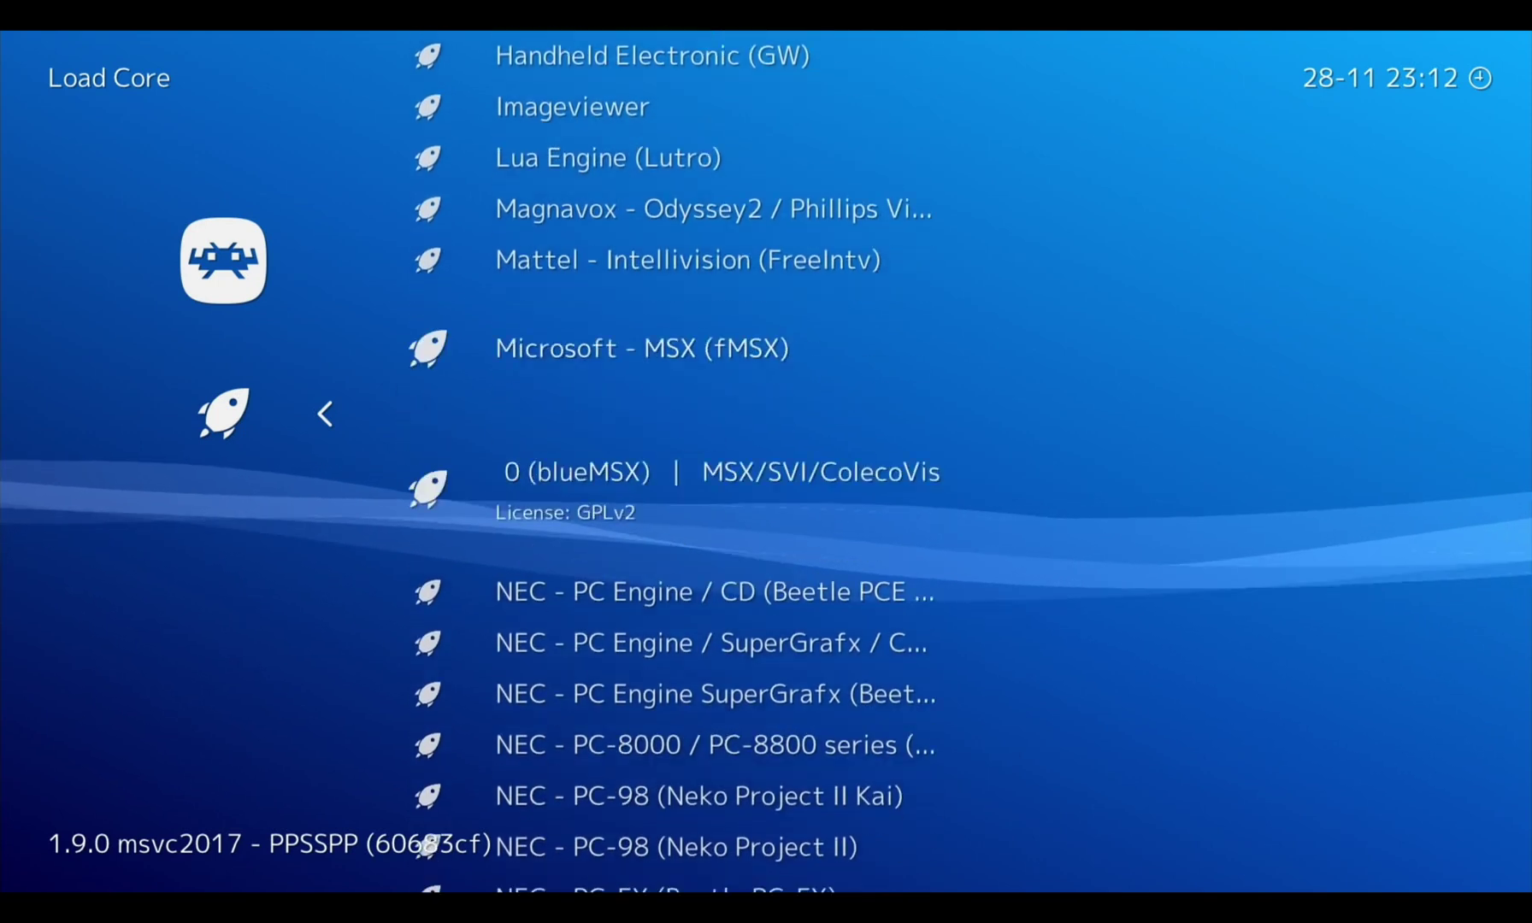
{"action": "key", "text": "Down"}
{"action": "key", "text": "Down"}
{"action": "key", "text": "Down"}
{"action": "key", "text": "Down"}
{"action": "key", "text": "Down"}
{"action": "key", "text": "Down"}
{"action": "key", "text": "Down"}
{"action": "key", "text": "Down"}
{"action": "key", "text": "Down"}
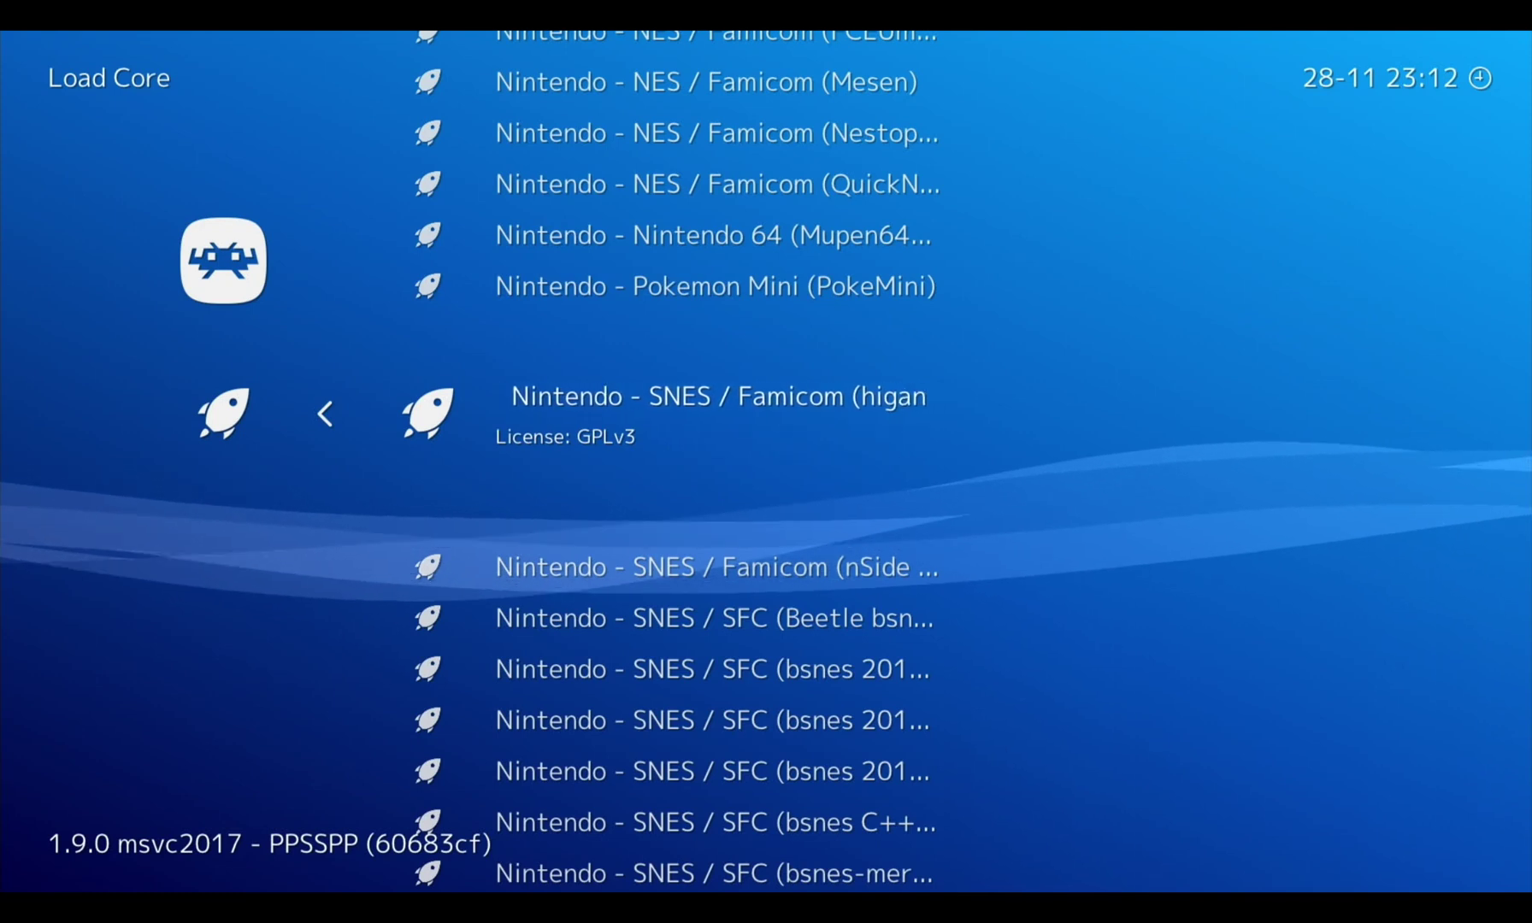
Scroll back up the core list past the Game Boy cores to the NEC cores
{"action": "key", "text": "Up"}
{"action": "key", "text": "Up"}
{"action": "key", "text": "Up"}
{"action": "key", "text": "Up"}
{"action": "key", "text": "Up"}
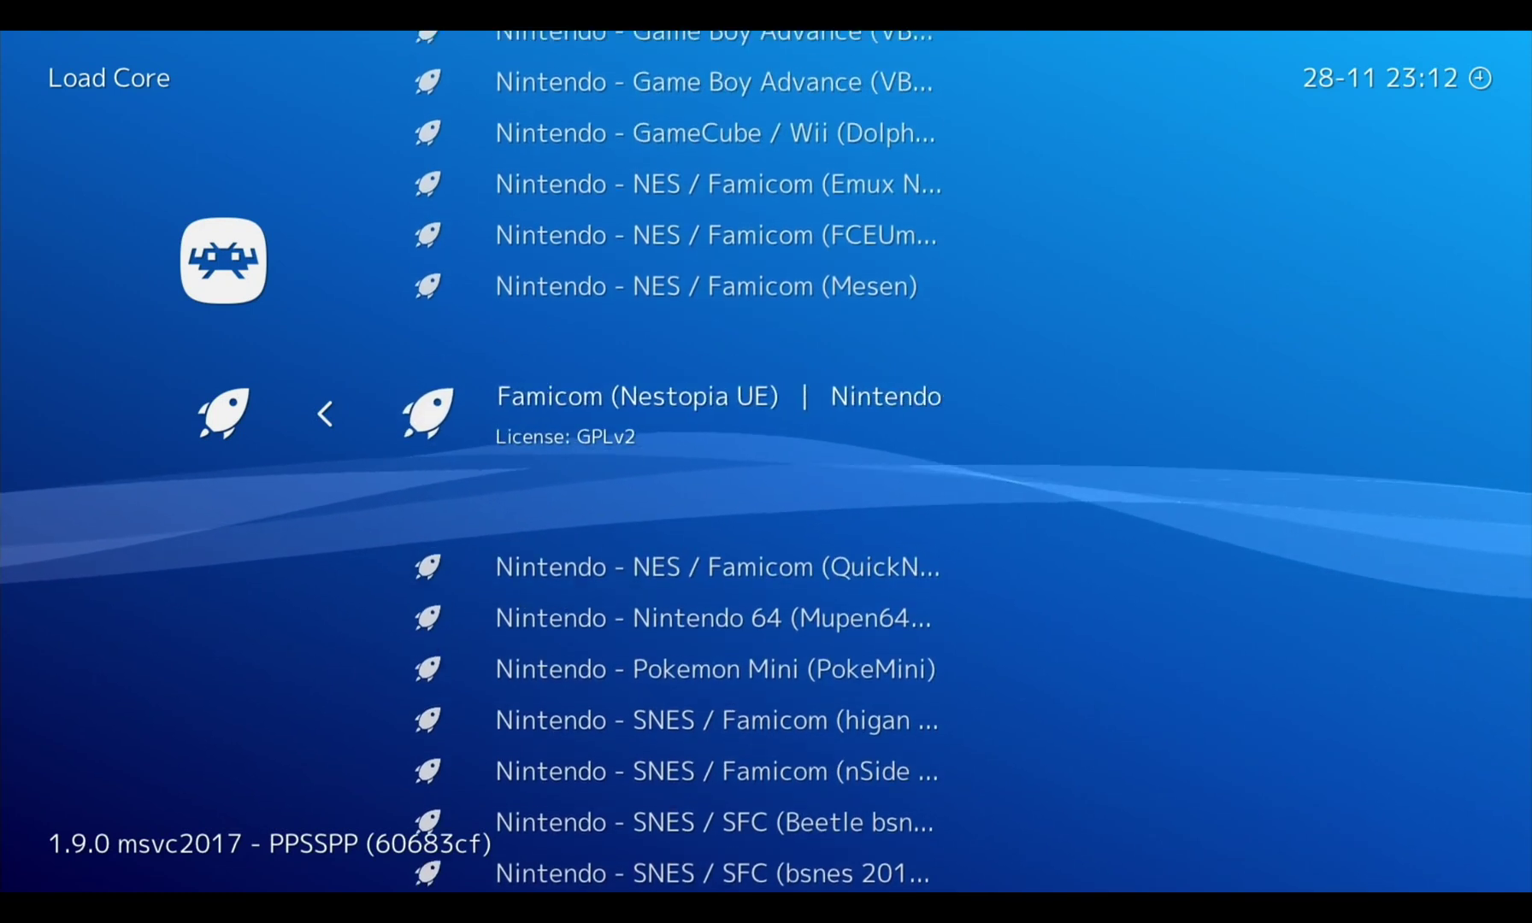
{"action": "key", "text": "Up"}
{"action": "key", "text": "Up"}
{"action": "key", "text": "Up"}
{"action": "key", "text": "Up"}
{"action": "key", "text": "Up"}
{"action": "key", "text": "Up"}
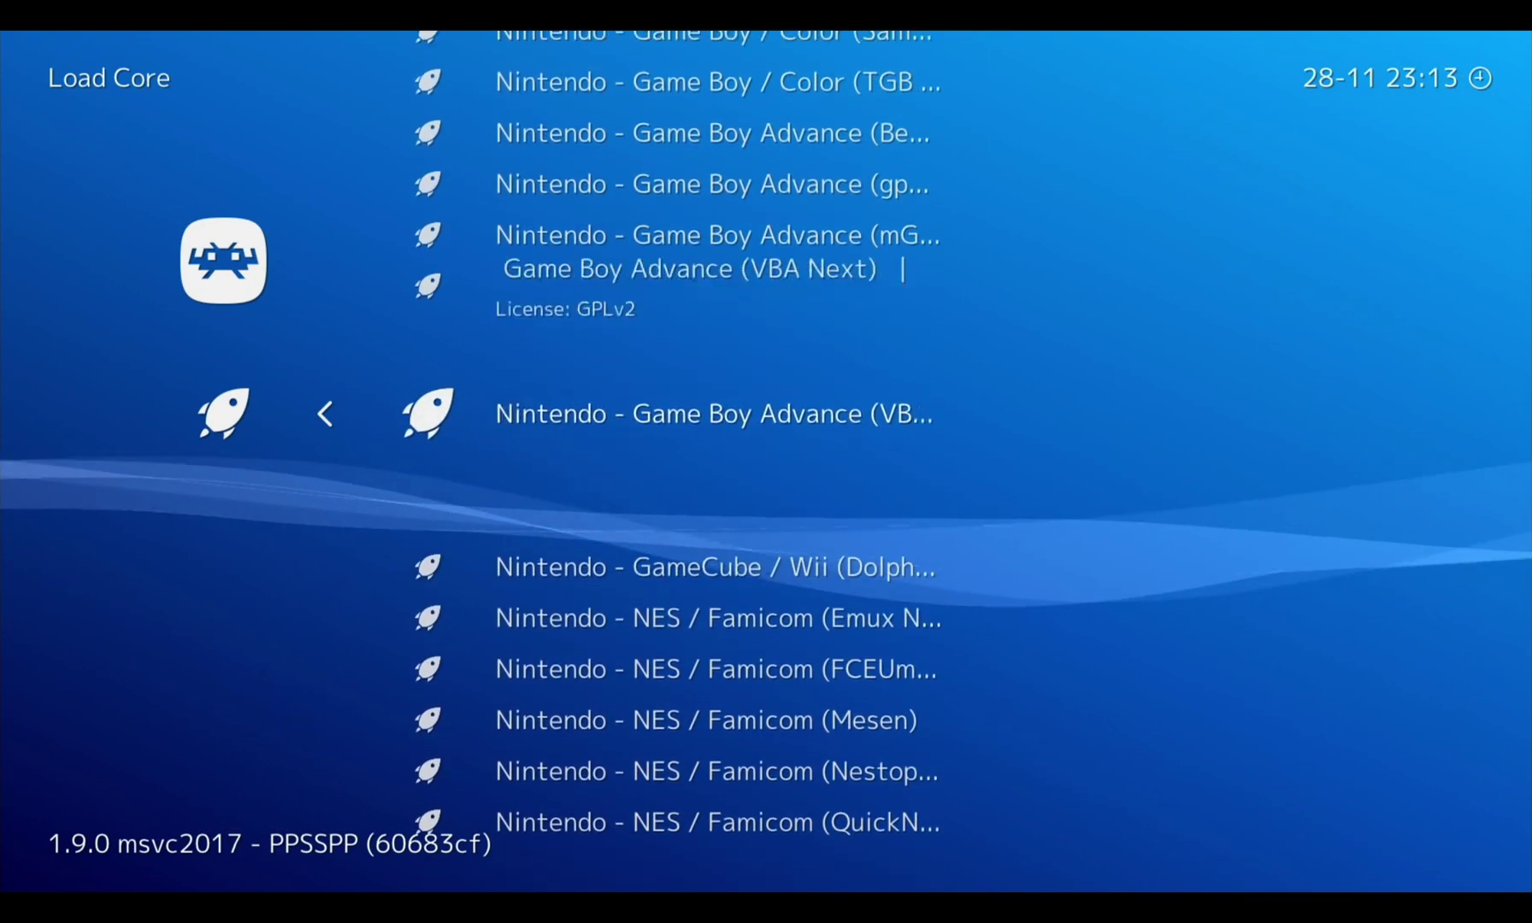
{"action": "key", "text": "Up"}
{"action": "key", "text": "Up"}
{"action": "key", "text": "Up"}
{"action": "key", "text": "Up"}
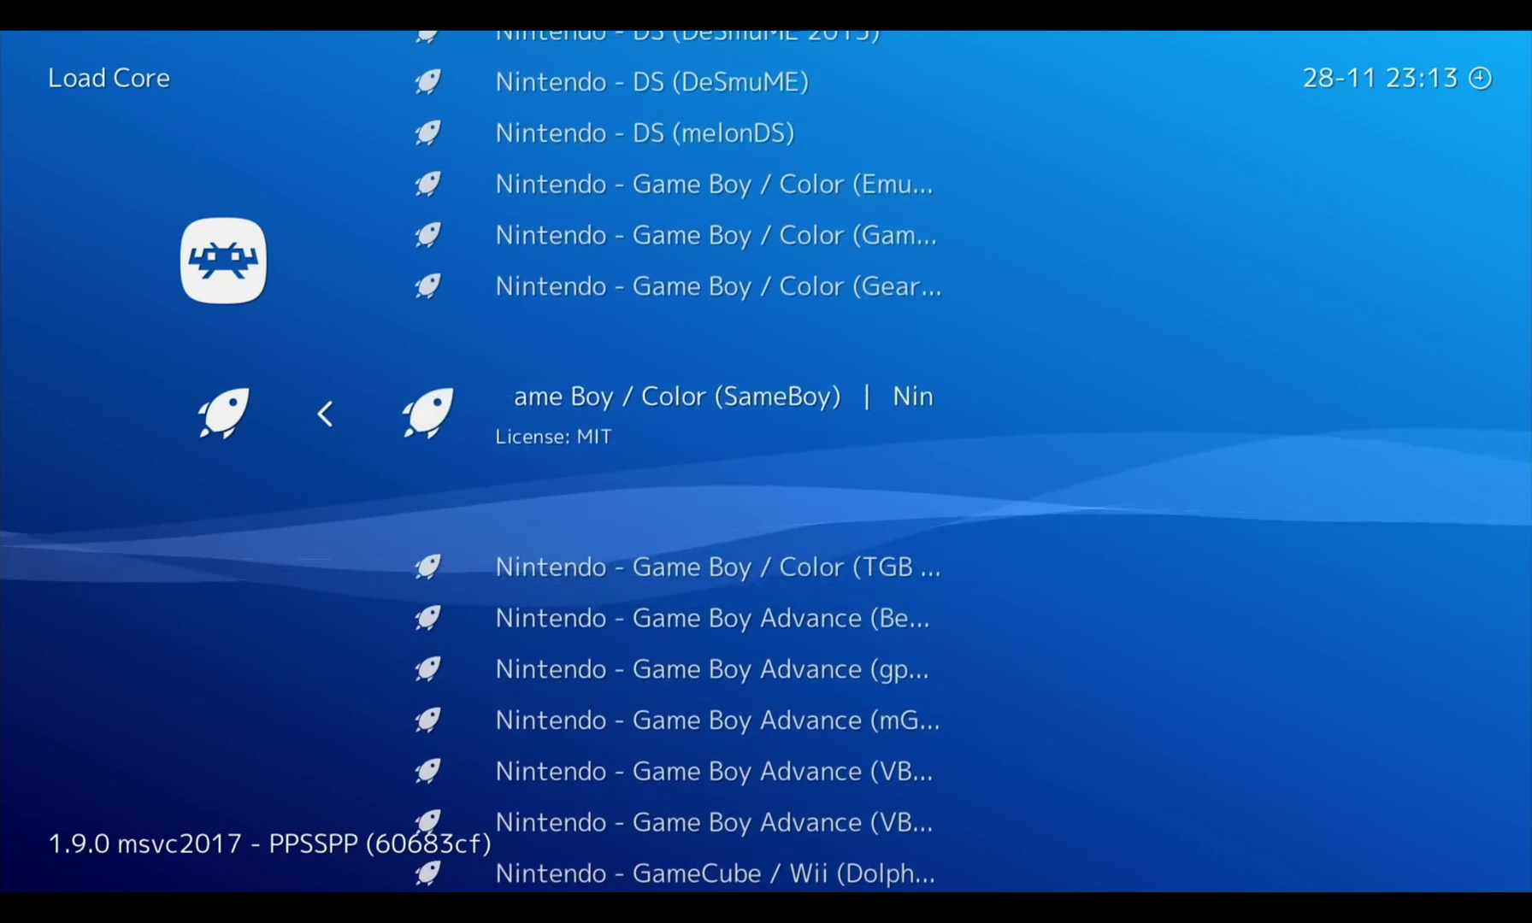
{"action": "key", "text": "Down"}
{"action": "key", "text": "Up"}
{"action": "key", "text": "Up"}
{"action": "key", "text": "Up"}
{"action": "key", "text": "Up"}
{"action": "key", "text": "Up"}
{"action": "key", "text": "Up"}
{"action": "key", "text": "Up"}
{"action": "key", "text": "Up"}
{"action": "key", "text": "Up"}
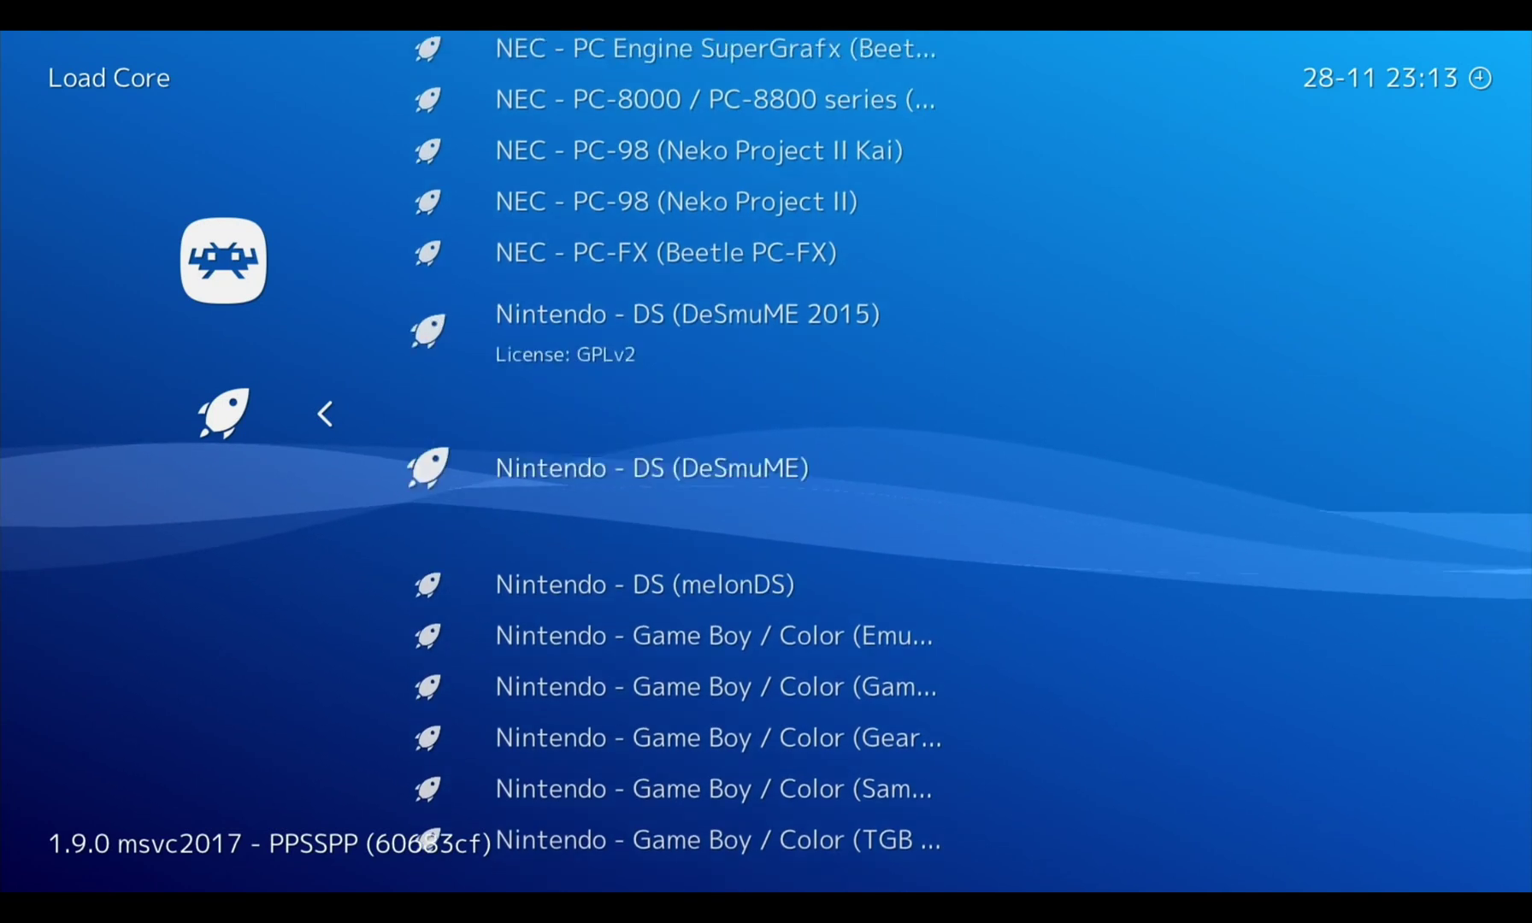
{"action": "key", "text": "Up"}
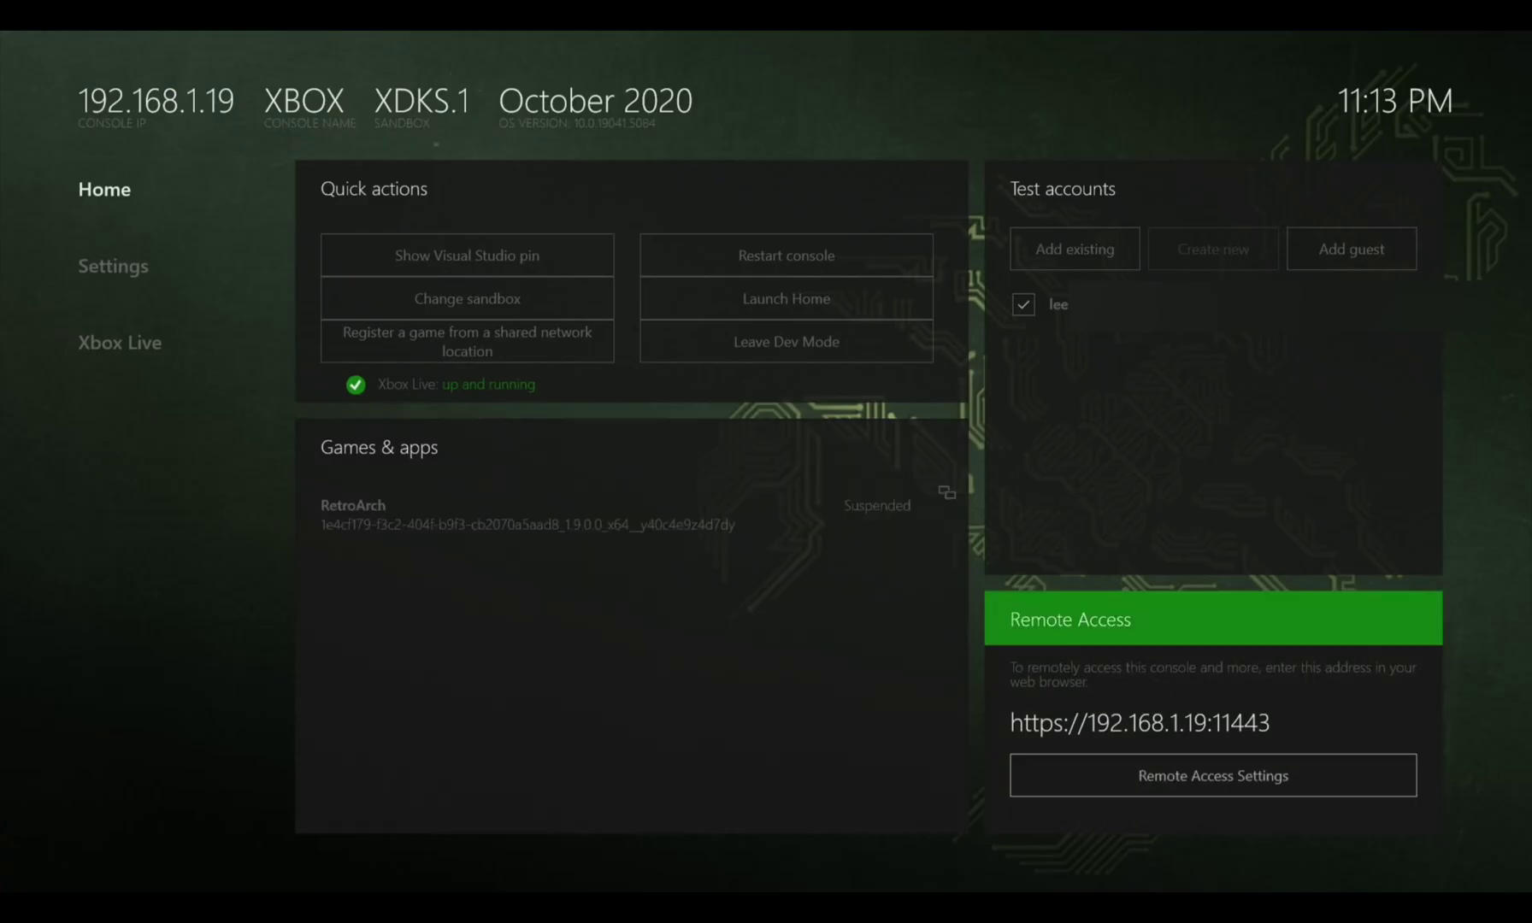
On Dev Home, move focus between the suspended RetroArch entry and Remote Access Settings
{"action": "left_click", "coordinate": [633, 513]}
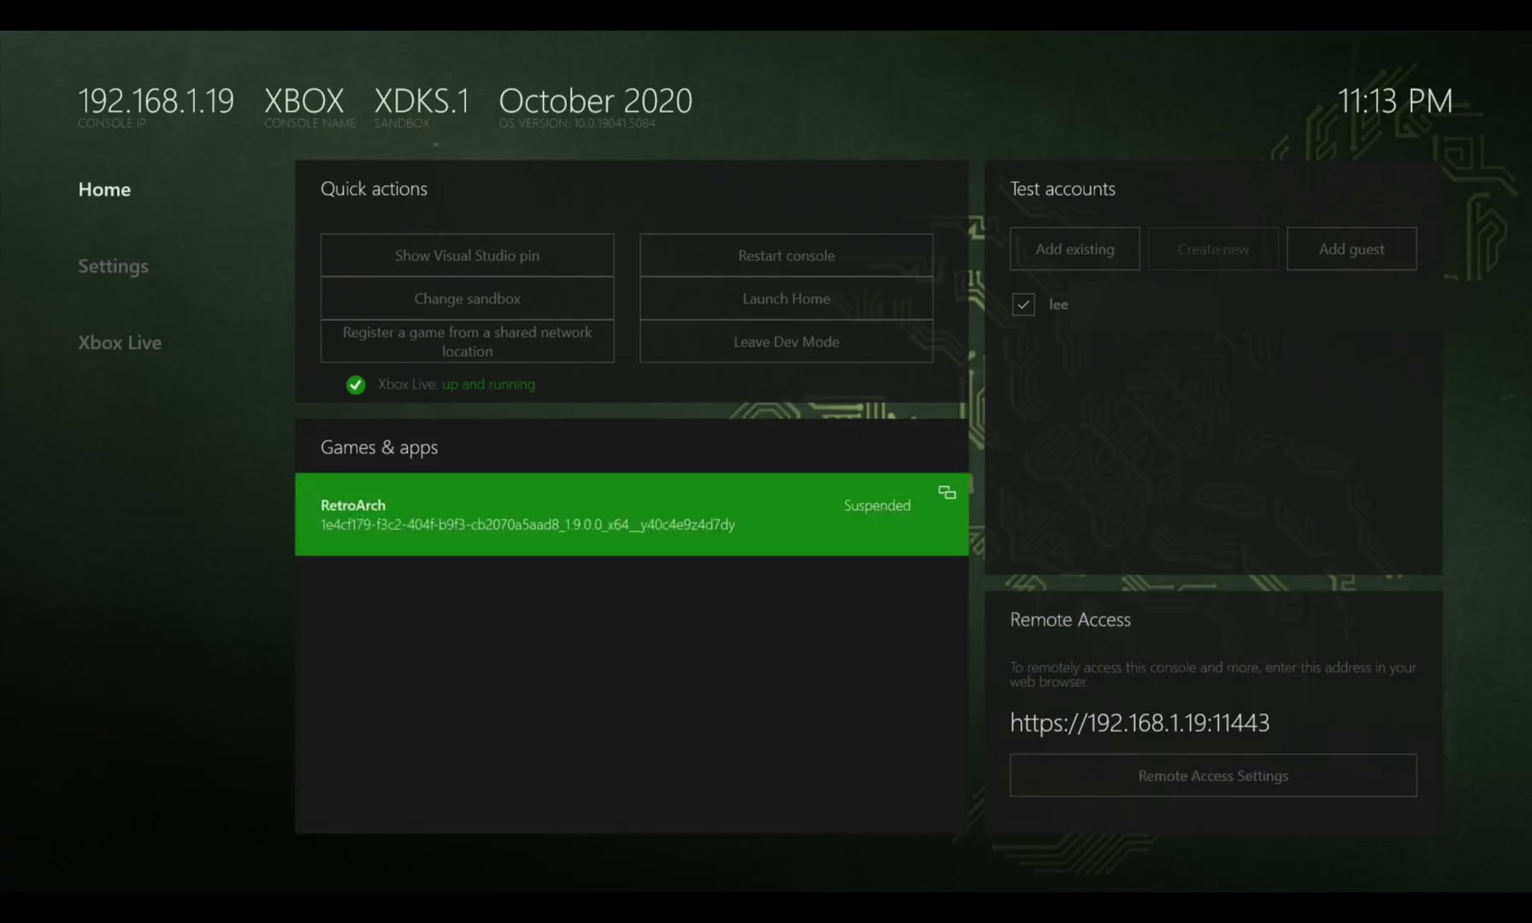
{"action": "left_click", "coordinate": [1213, 776]}
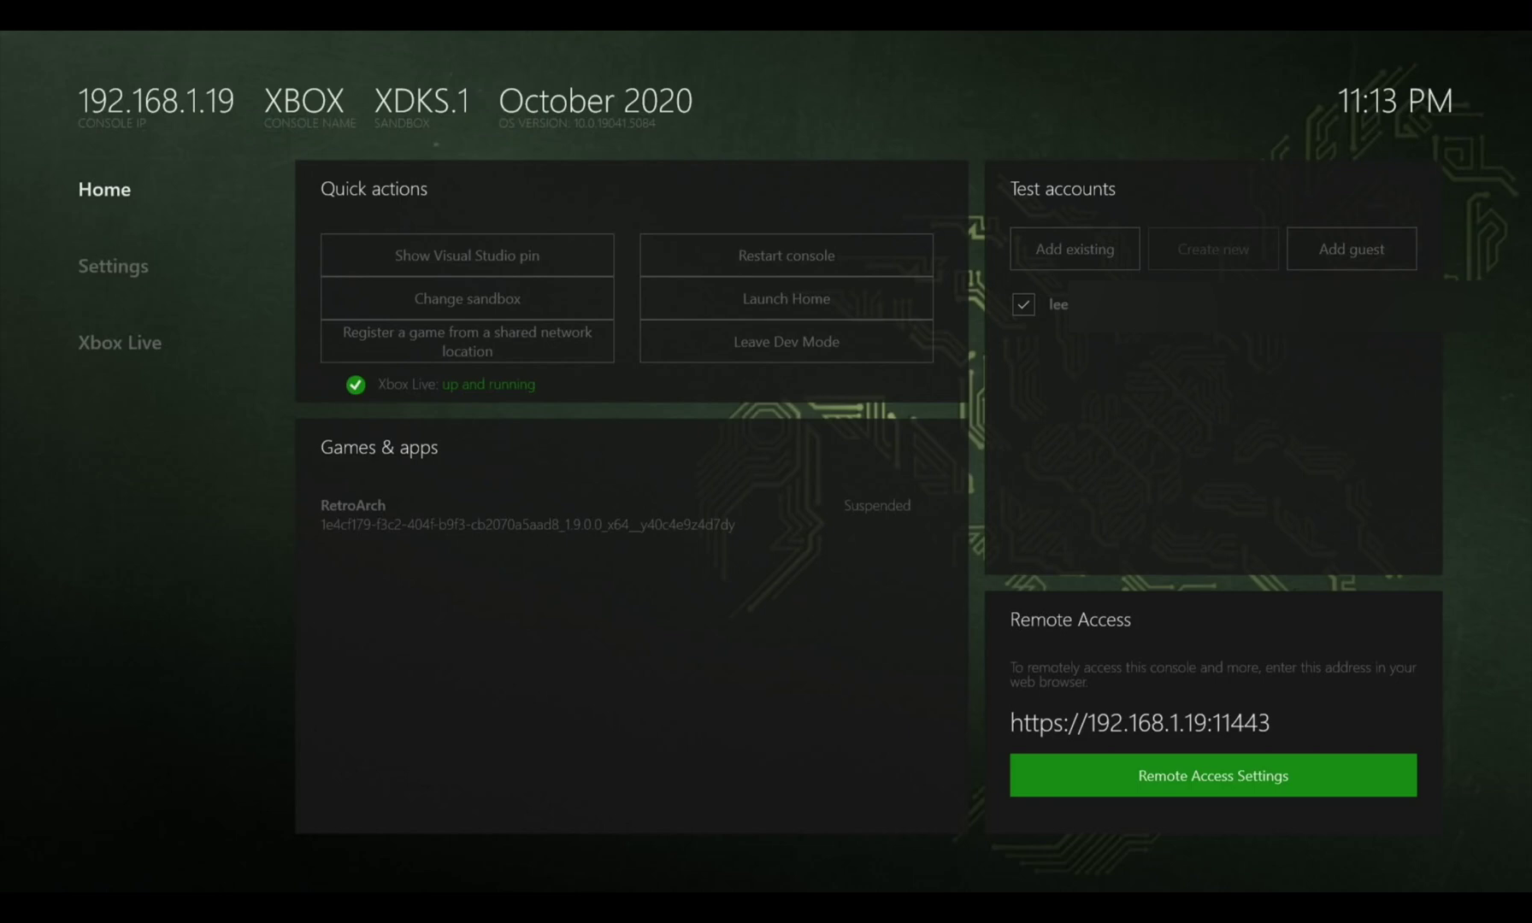
{"action": "left_click", "coordinate": [632, 513]}
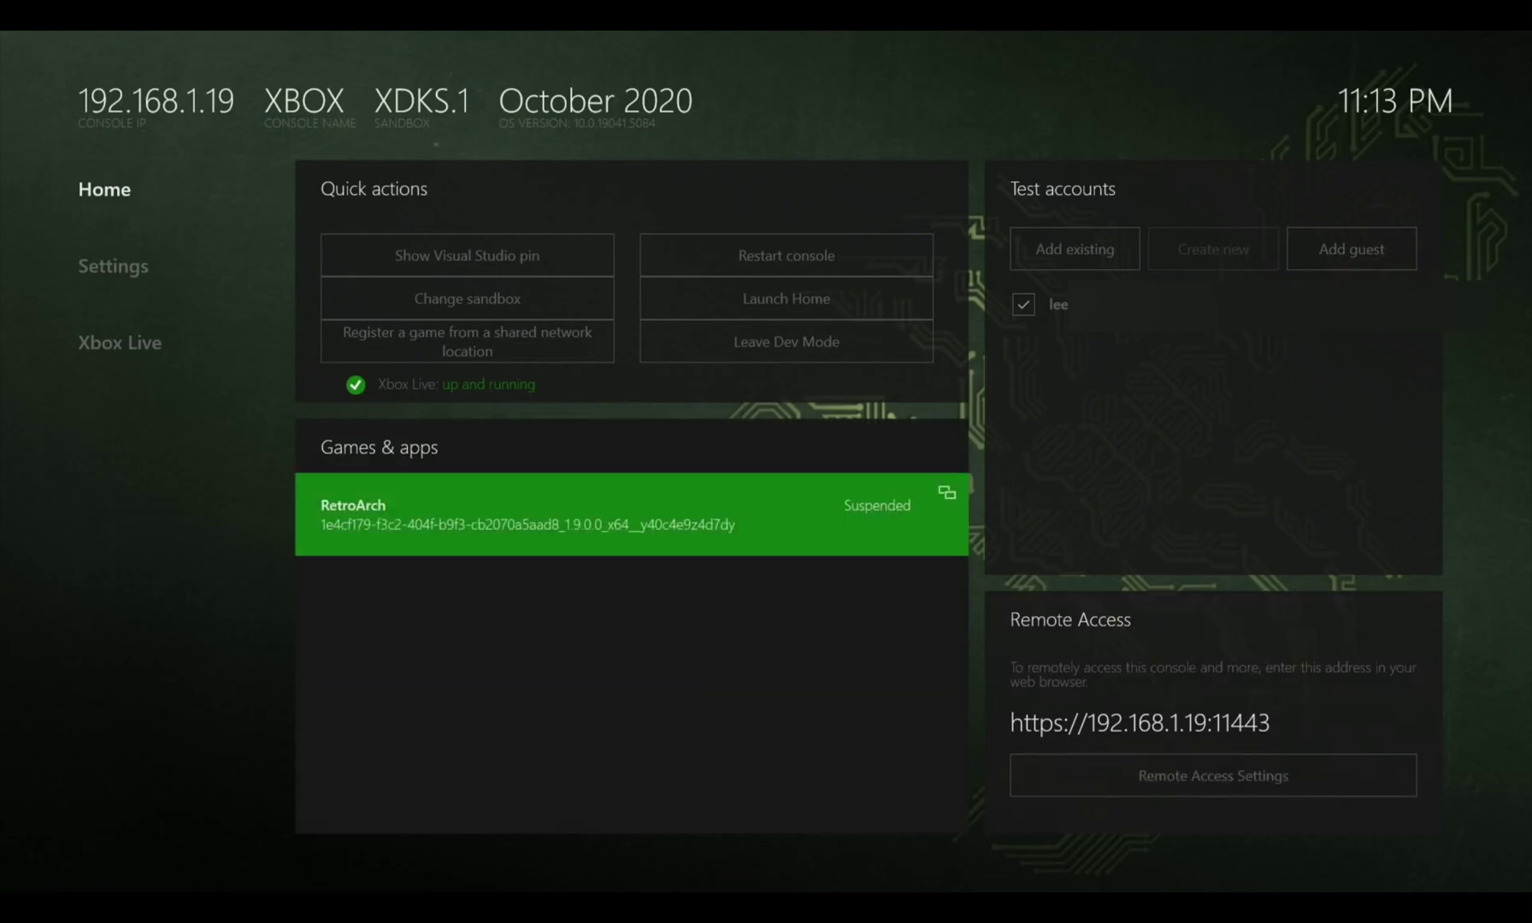